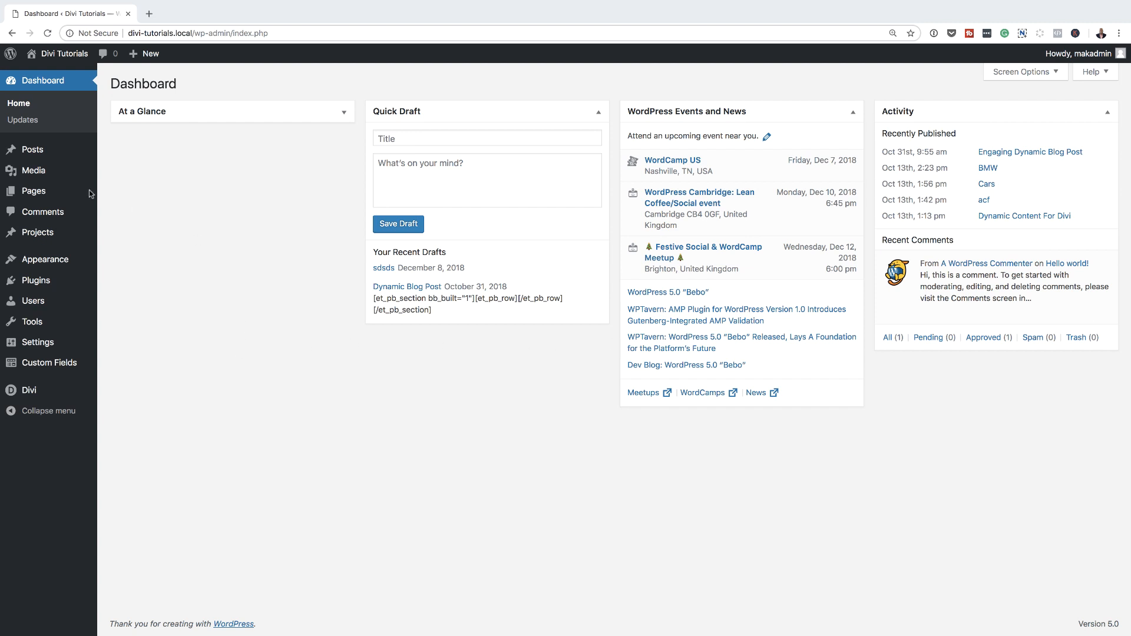
# Step: Create a new page titled "Striking Navigation Dashboard"
pyautogui.moveTo(88, 192)
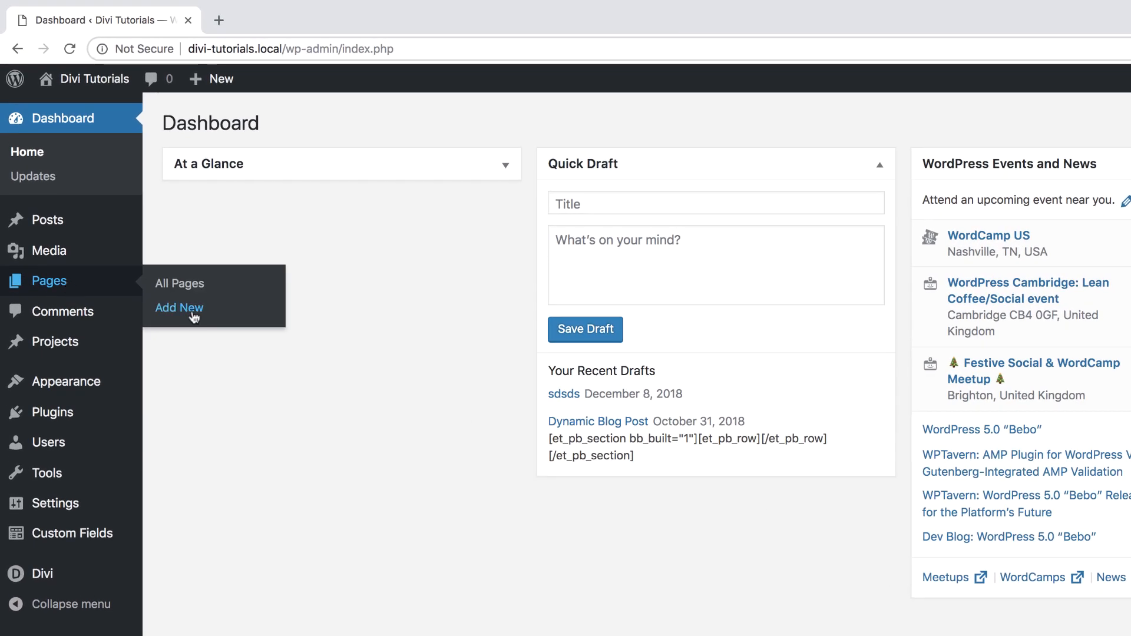
pyautogui.click(194, 317)
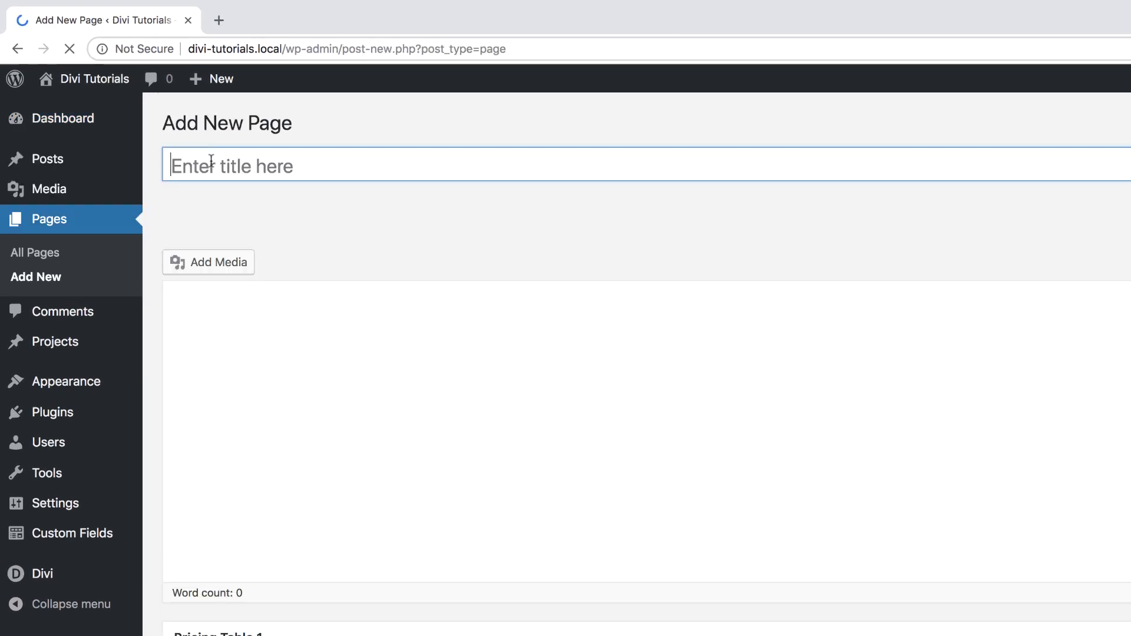
pyautogui.write('Striking Navigation Dashboard')
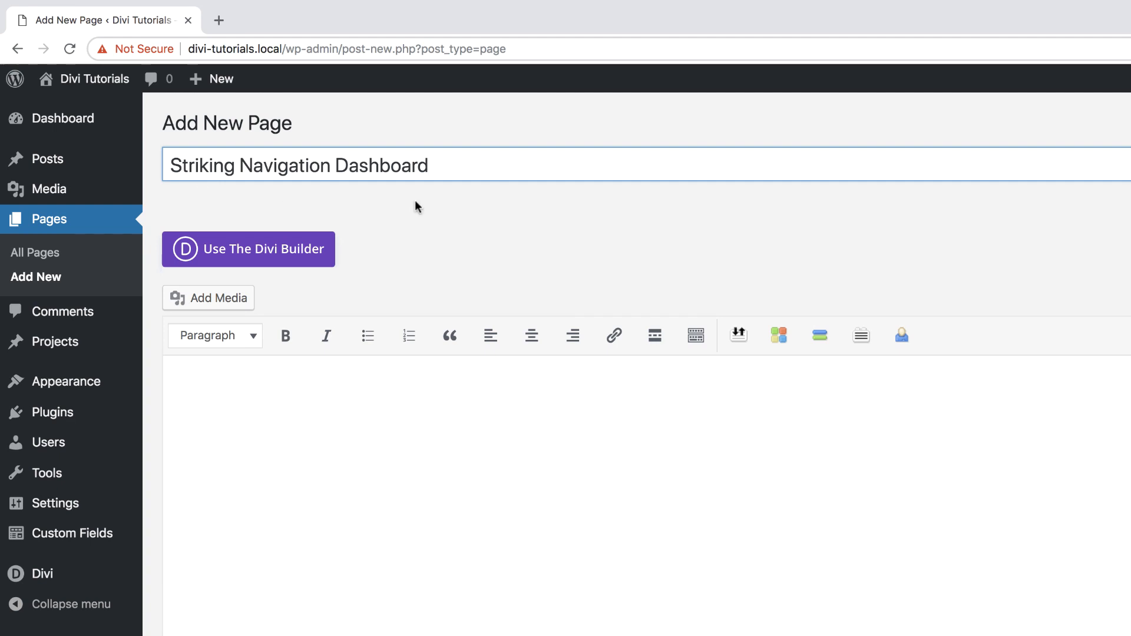
# Step: Enable the Divi Builder for the page, build from scratch on the front end, and dismiss the initial row chooser
pyautogui.click(264, 249)
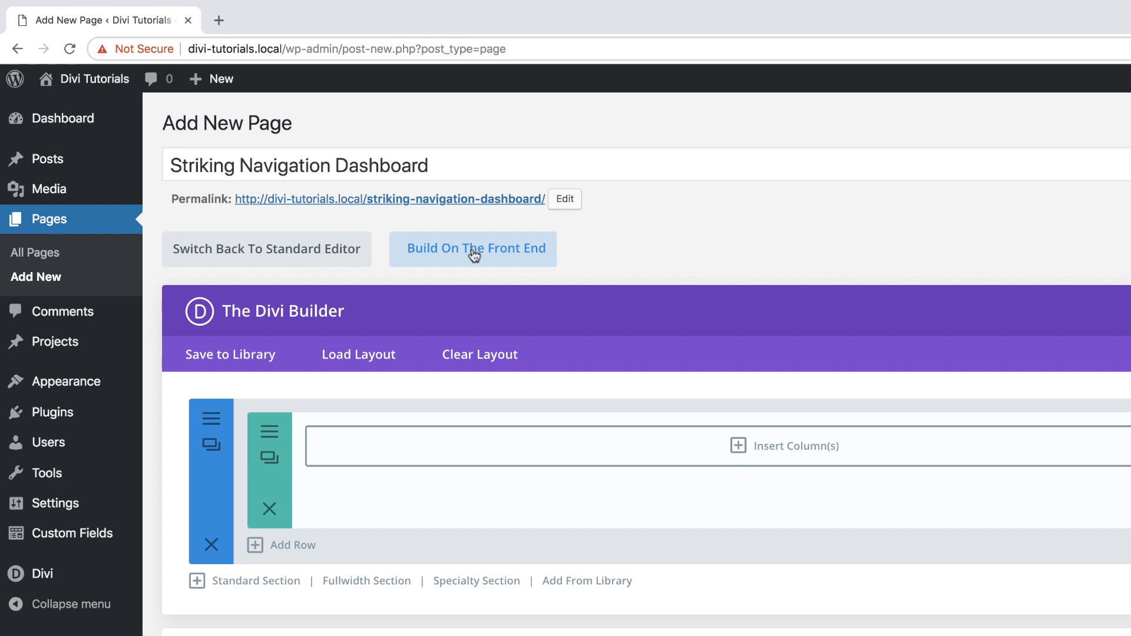
pyautogui.click(477, 253)
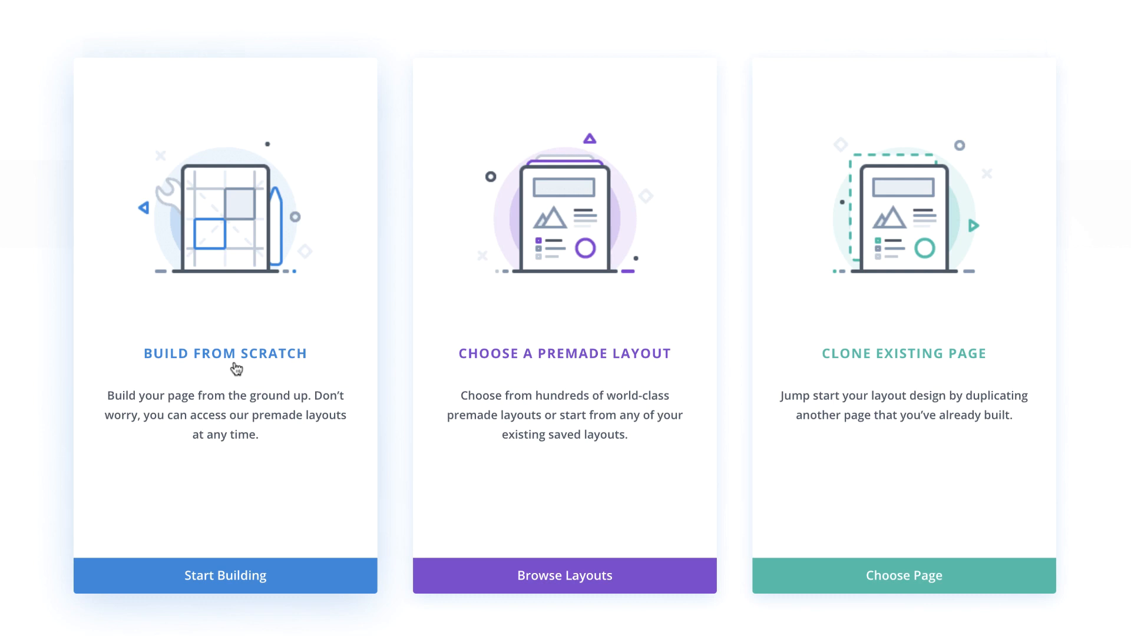
pyautogui.click(236, 369)
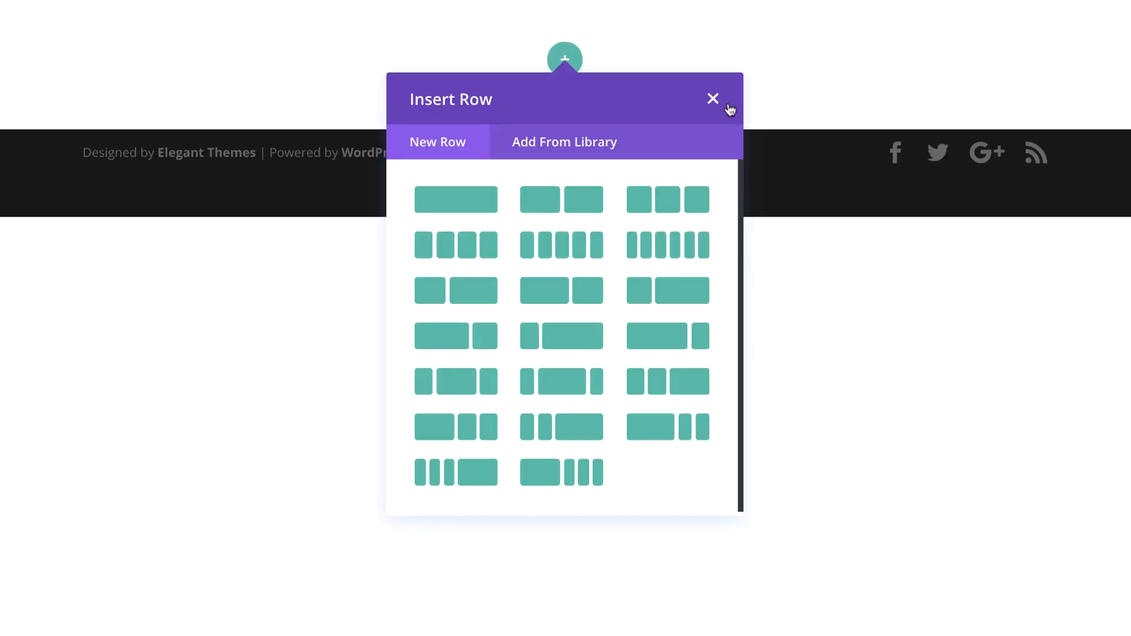
pyautogui.click(714, 100)
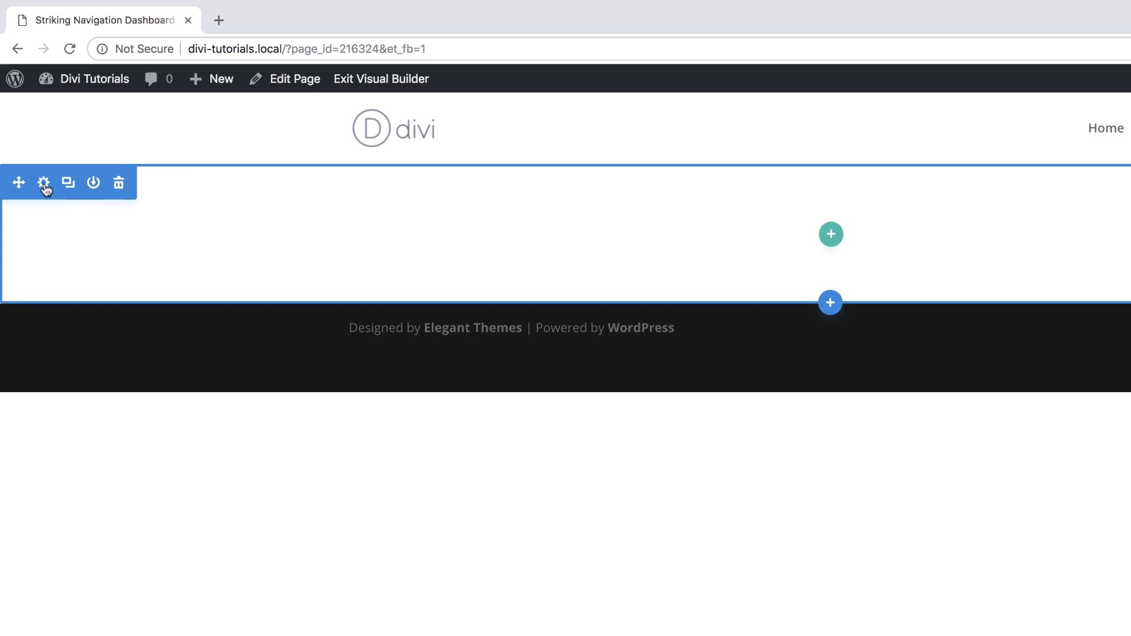
# Step: Dock the empty section's settings beside the page and set the section's background color to #141414
pyautogui.click(44, 184)
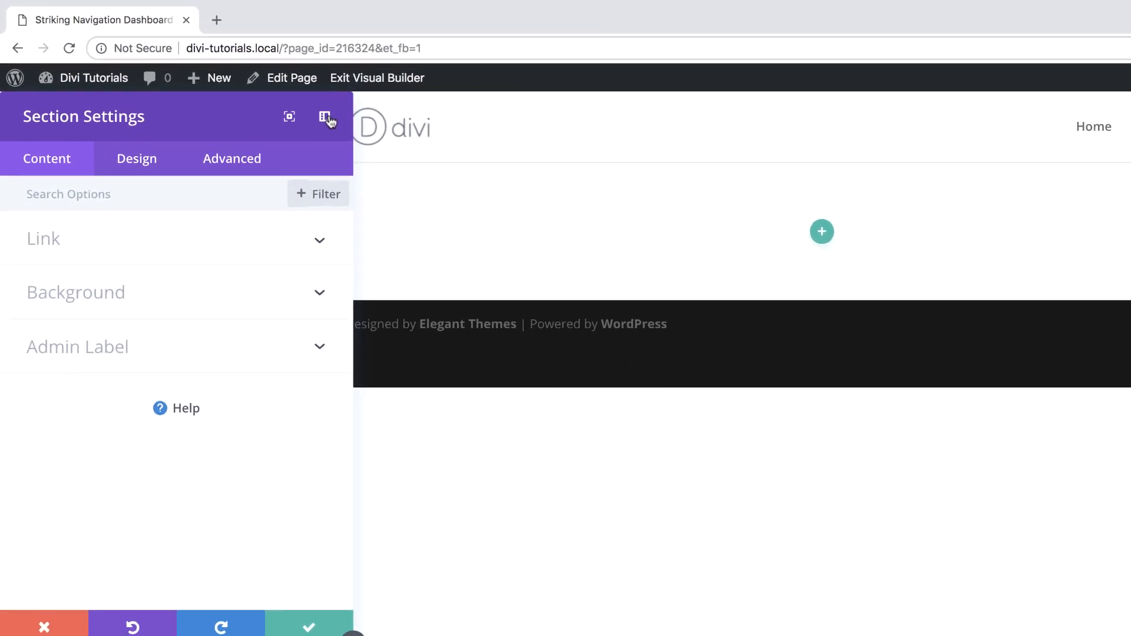
pyautogui.click(328, 120)
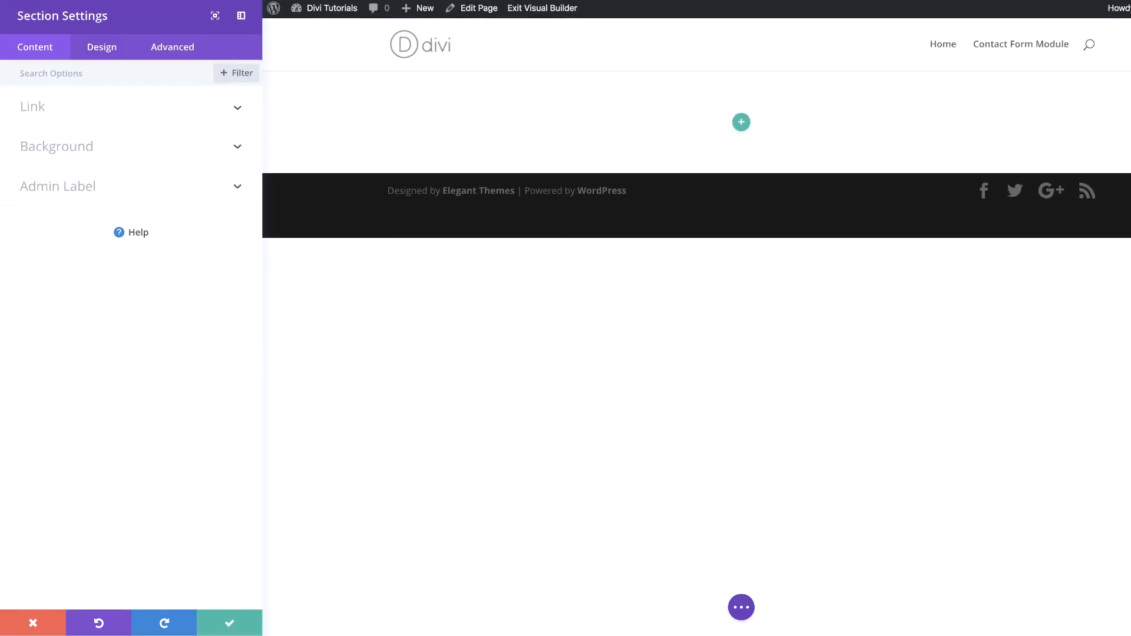
pyautogui.click(82, 153)
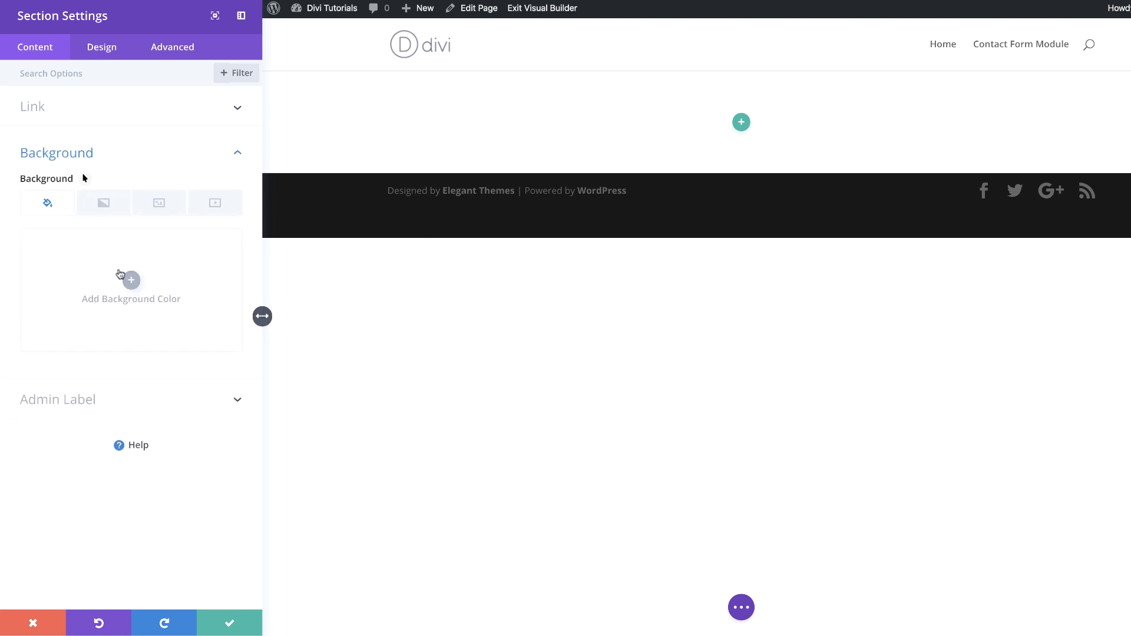
pyautogui.click(132, 281)
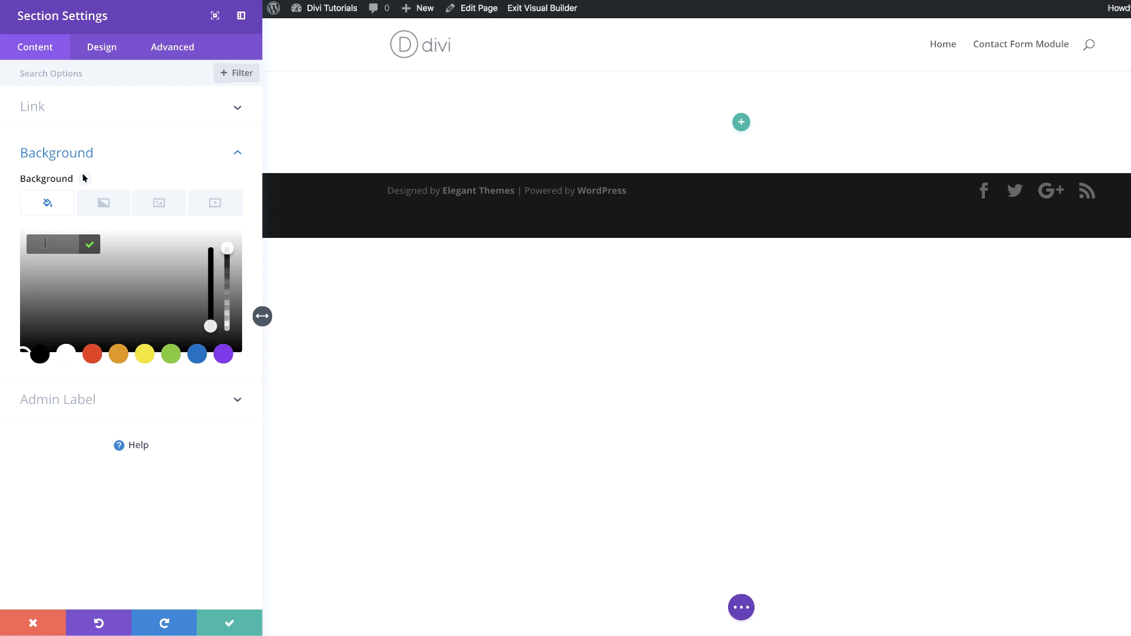
pyautogui.click(45, 243)
pyautogui.write('#141414')
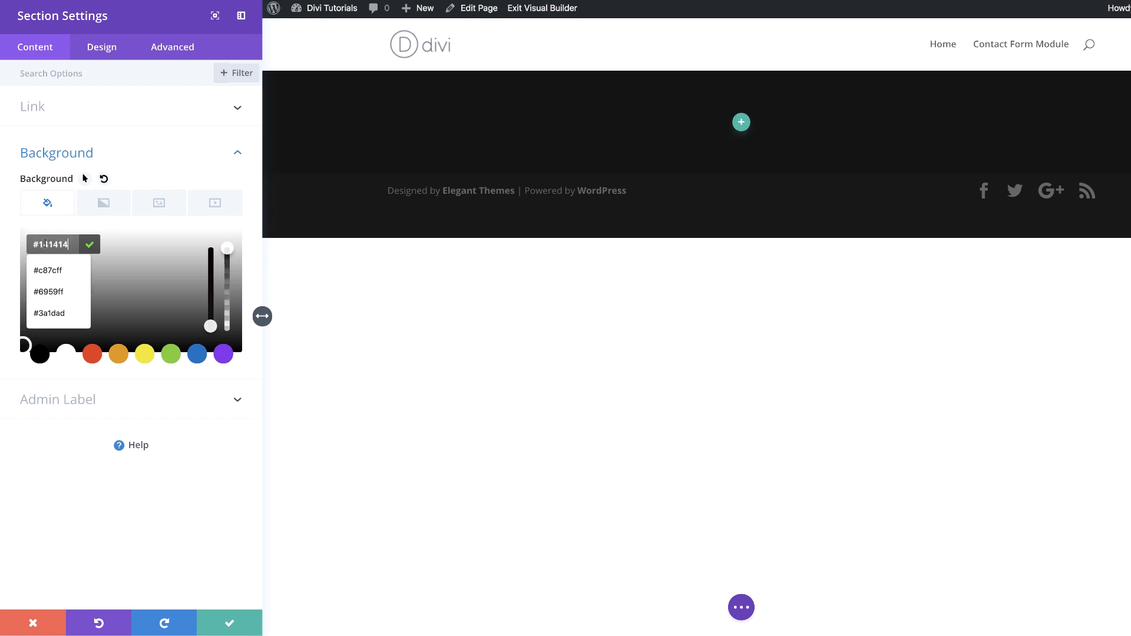
pyautogui.press('Return')
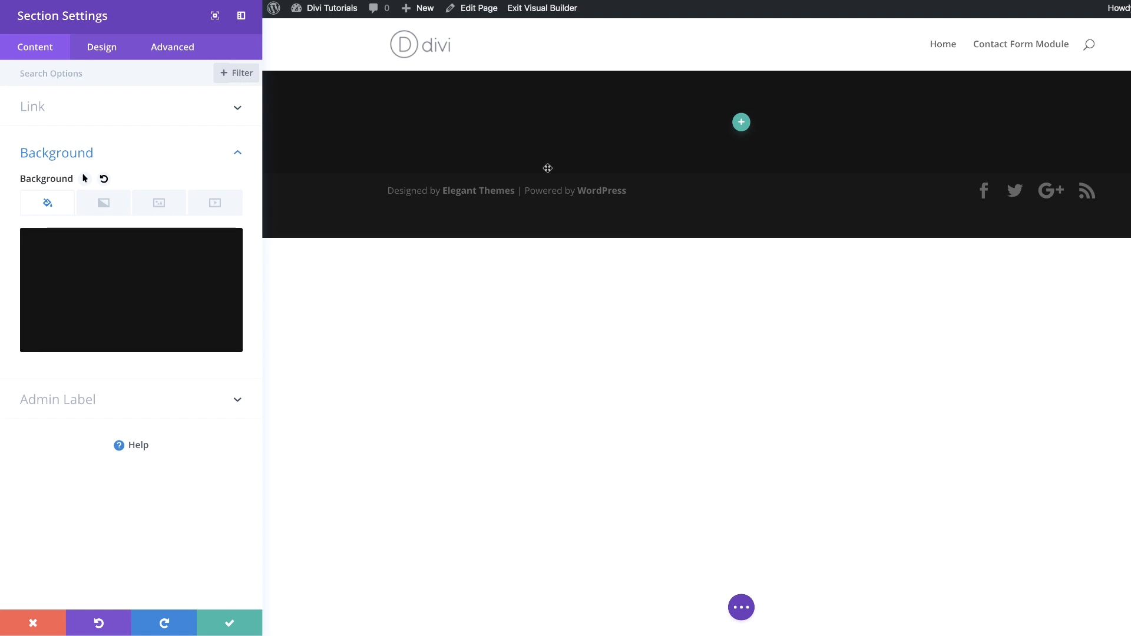
# Step: Set the section's top and bottom custom padding to 100px with the two values linked, and save the section settings
pyautogui.click(108, 52)
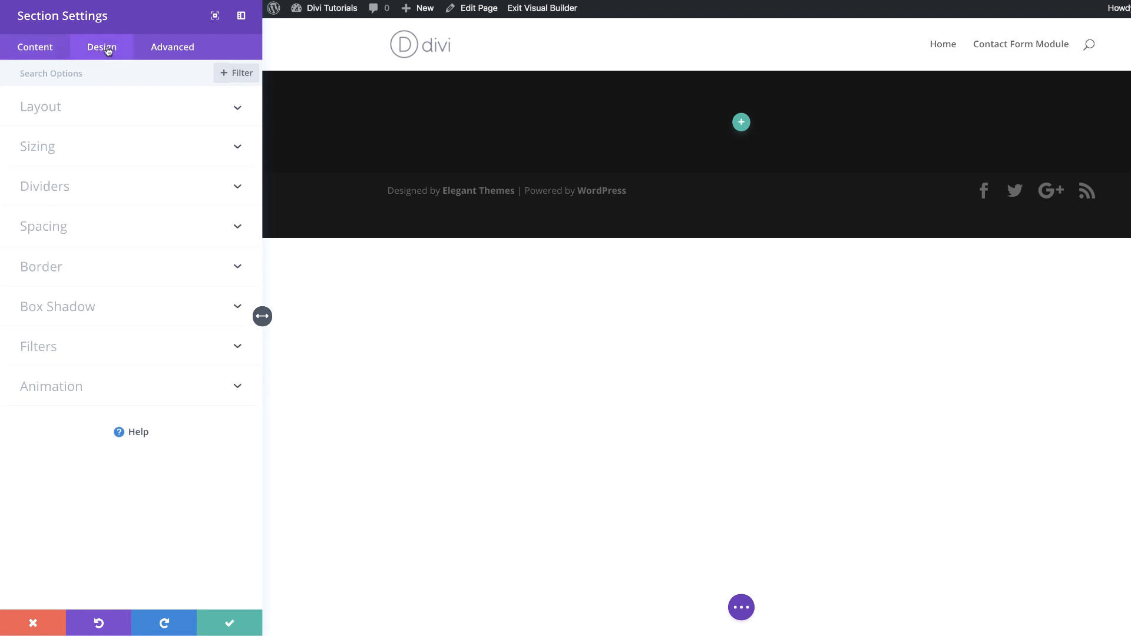
pyautogui.click(53, 228)
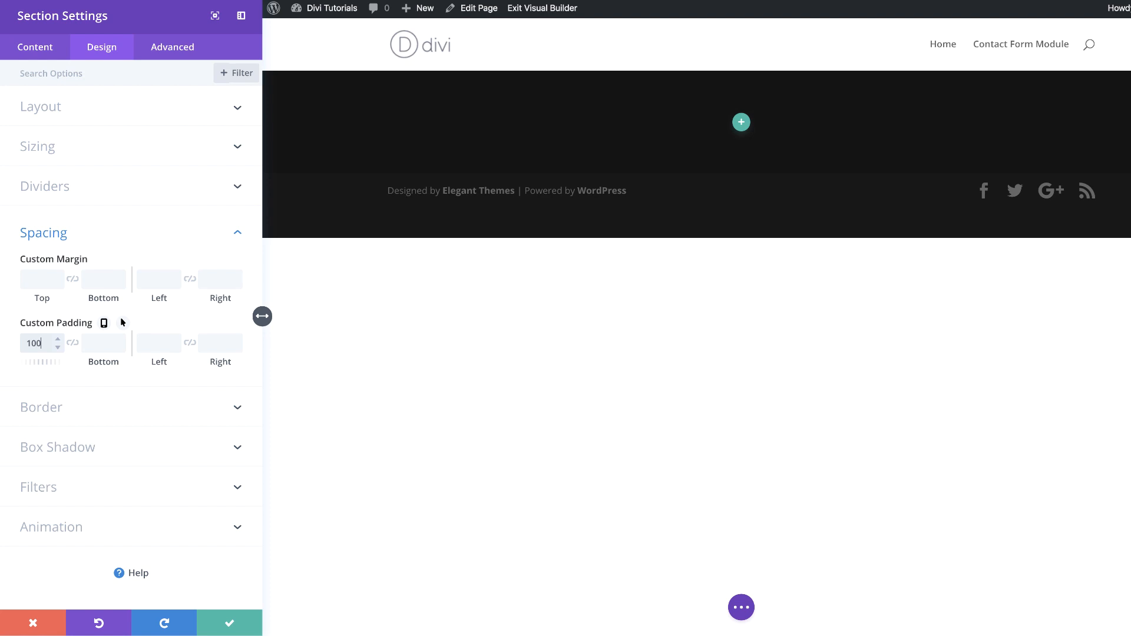
pyautogui.click(72, 342)
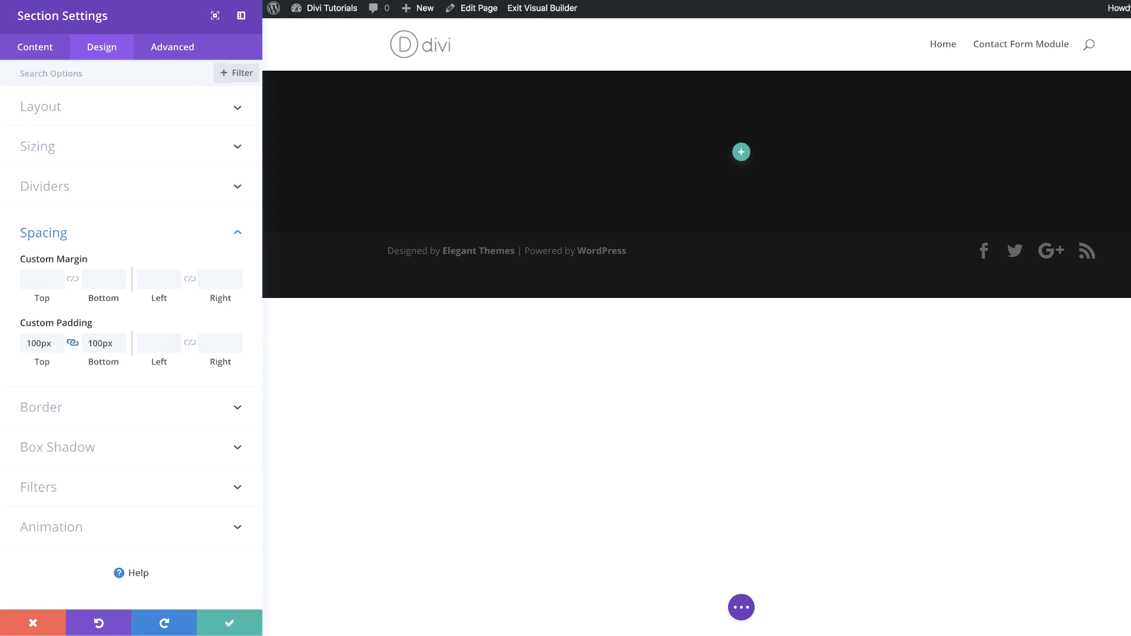
pyautogui.click(230, 625)
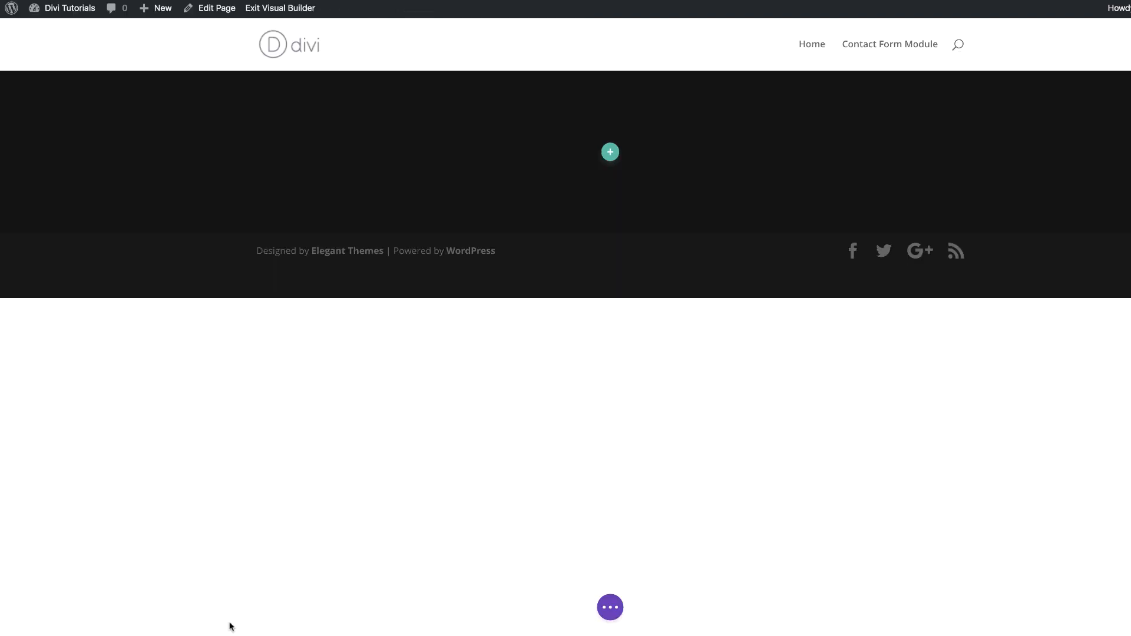
# Step: Insert a three-column row with a half-width column followed by two quarter-width columns, without adding a module
pyautogui.click(613, 154)
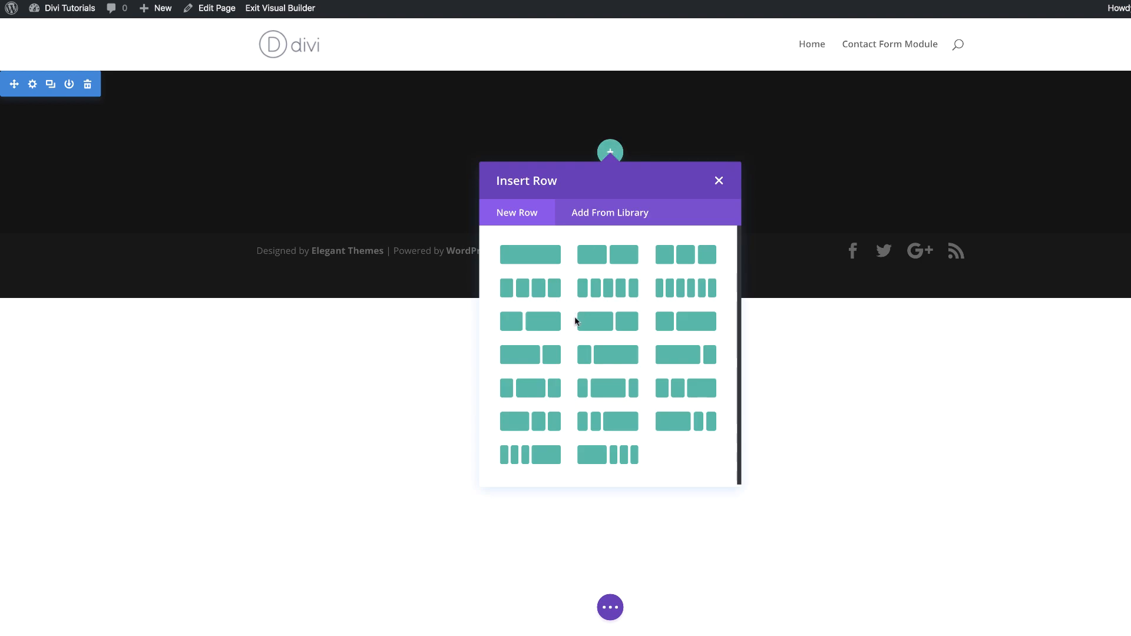
pyautogui.click(542, 428)
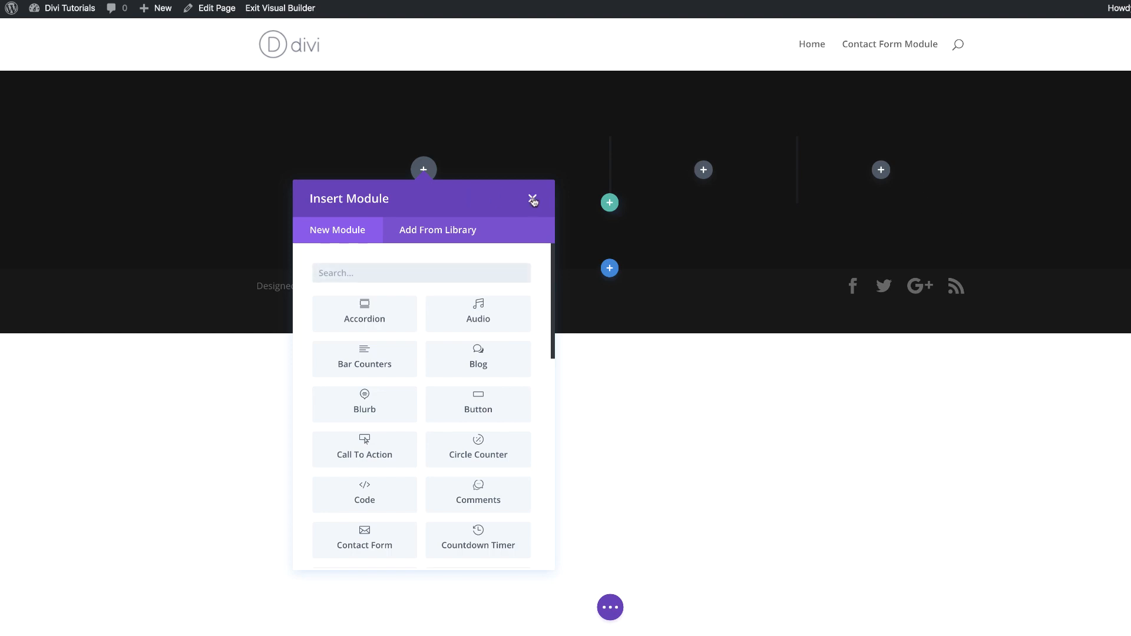
pyautogui.click(532, 198)
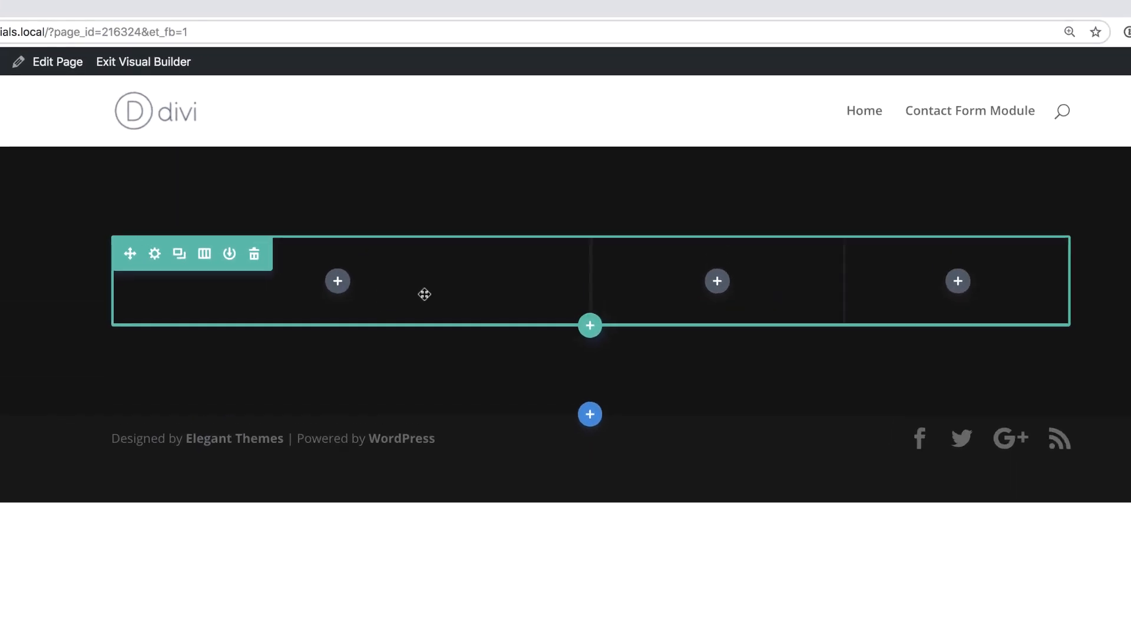
# Step: Set the new row's column 1 background color to #212121
pyautogui.click(154, 258)
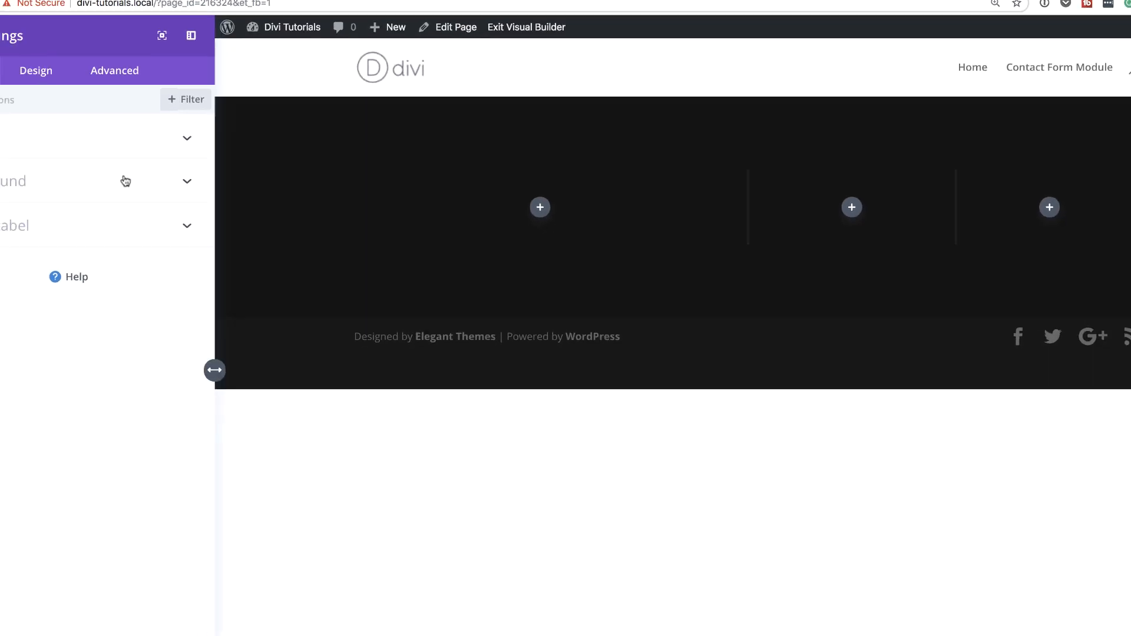
pyautogui.click(90, 148)
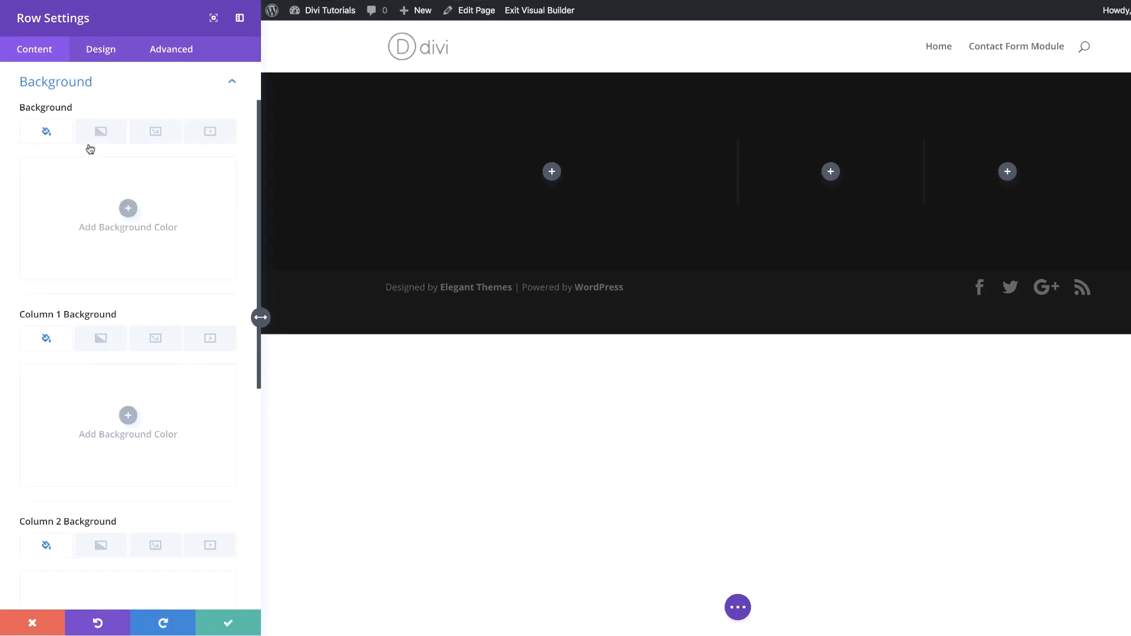
pyautogui.click(128, 415)
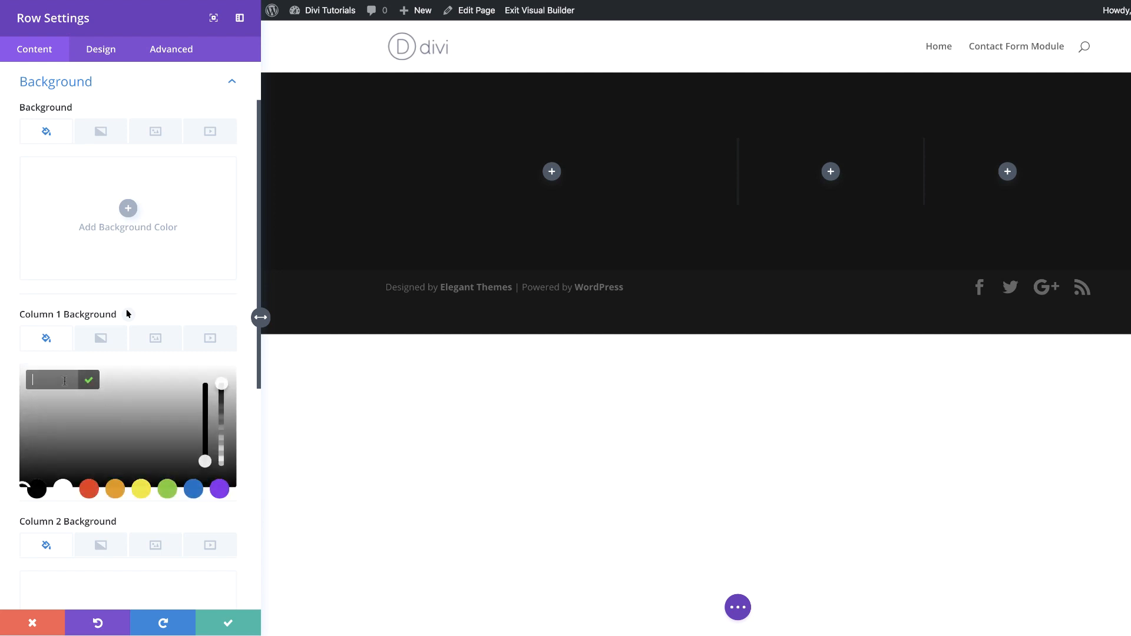
pyautogui.write('#212121')
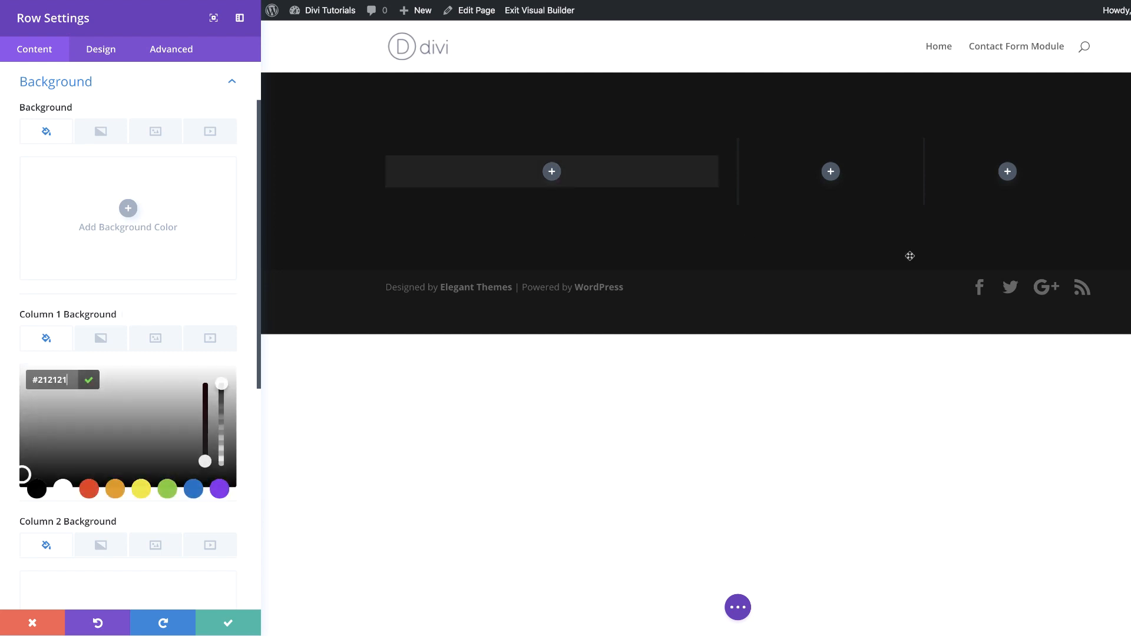
# Step: Make the row fullwidth, use a custom gutter width of 2, and equalize the column heights
pyautogui.click(106, 57)
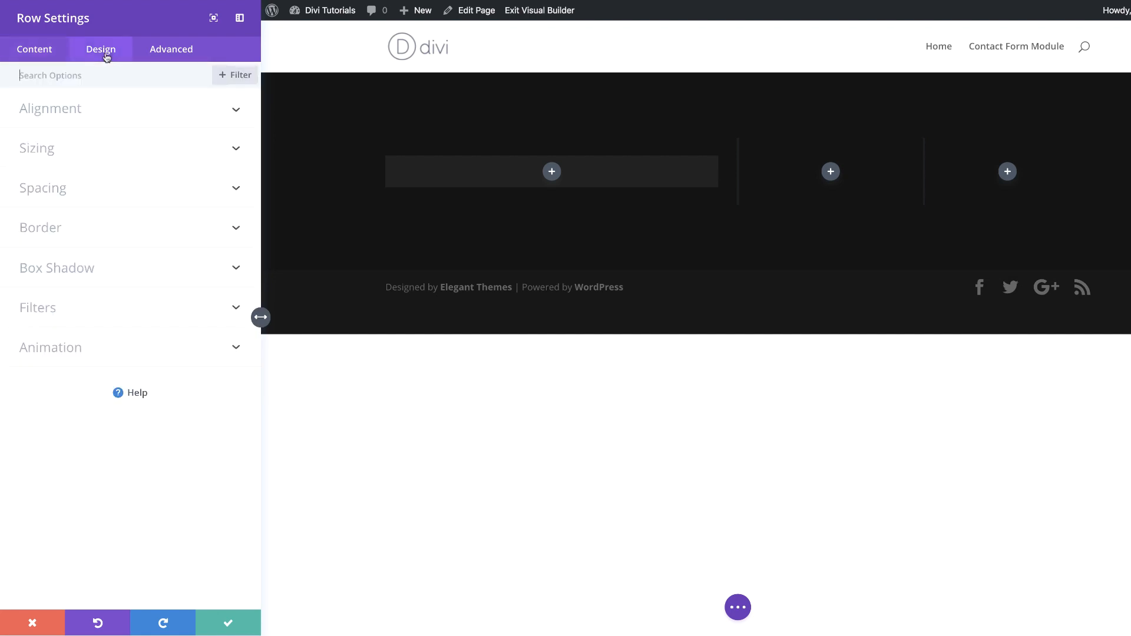
pyautogui.click(50, 151)
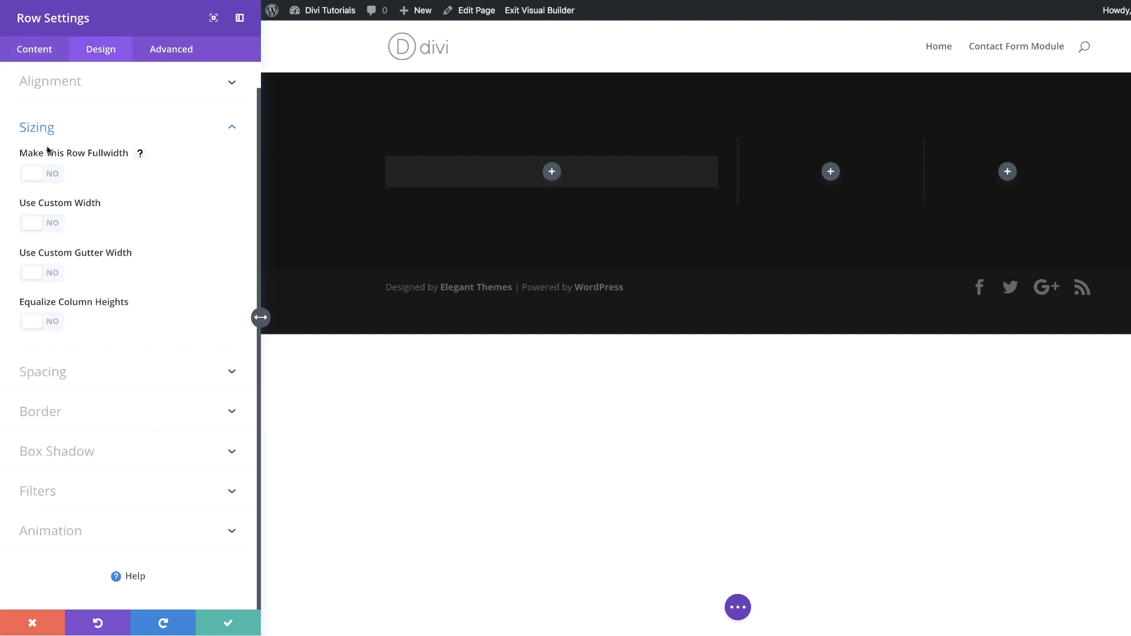
pyautogui.click(53, 176)
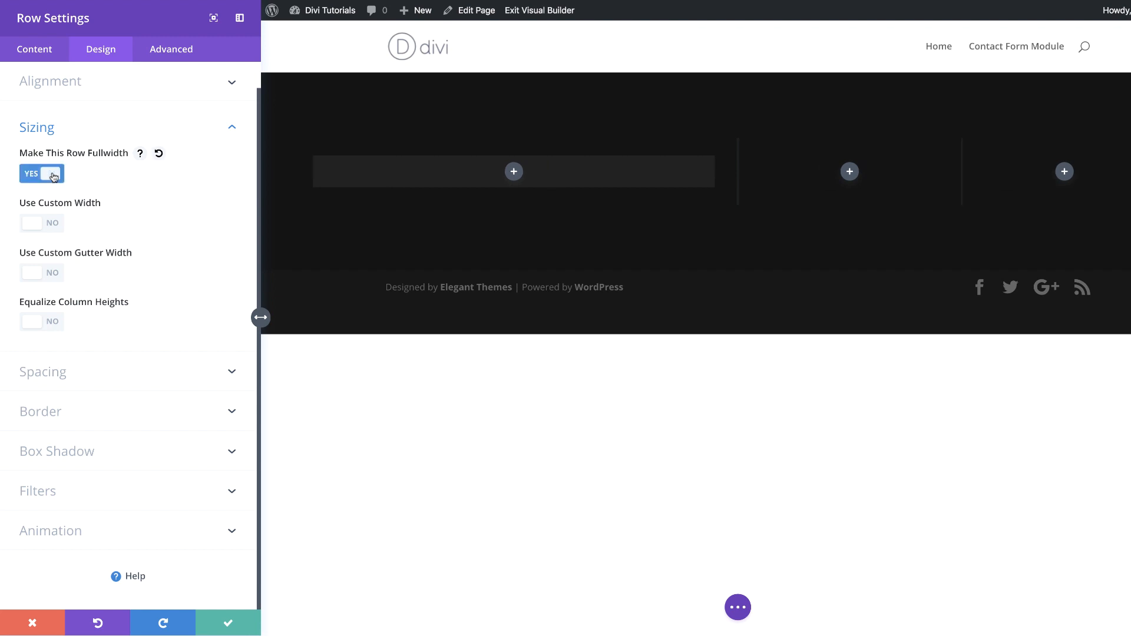
pyautogui.click(54, 274)
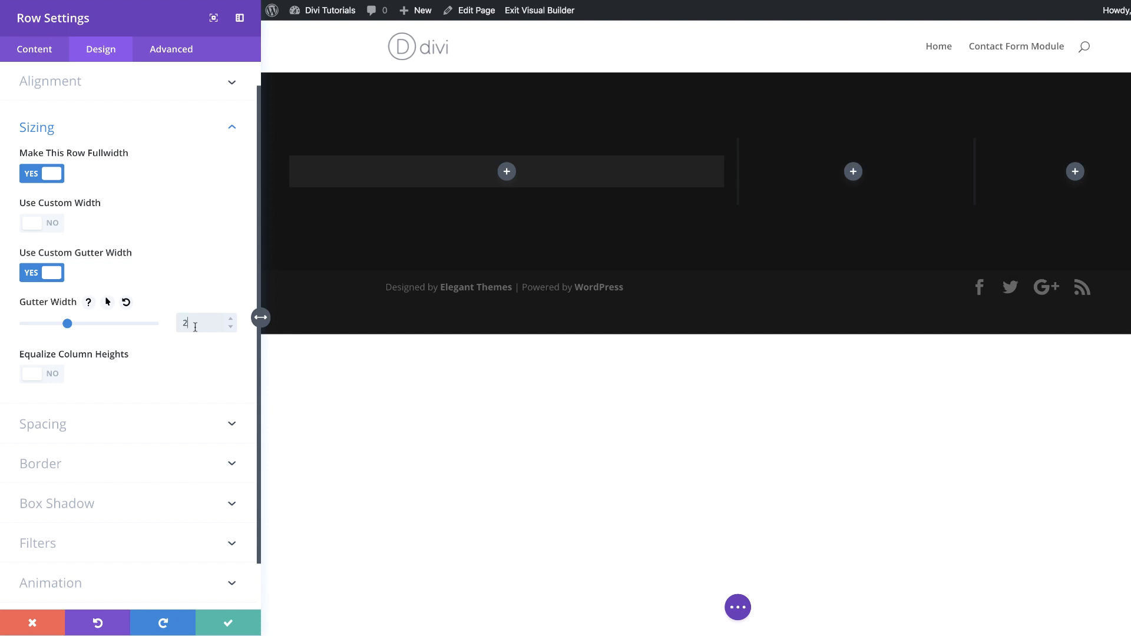
pyautogui.click(56, 376)
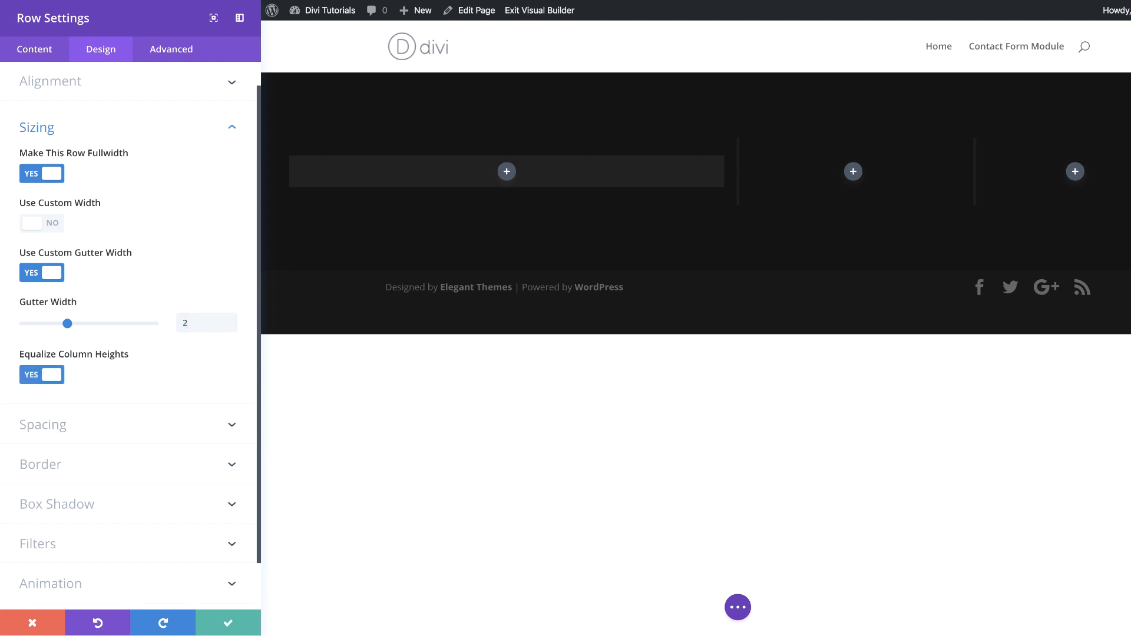
# Step: Set the row's bottom custom padding to 100px
pyautogui.click(50, 424)
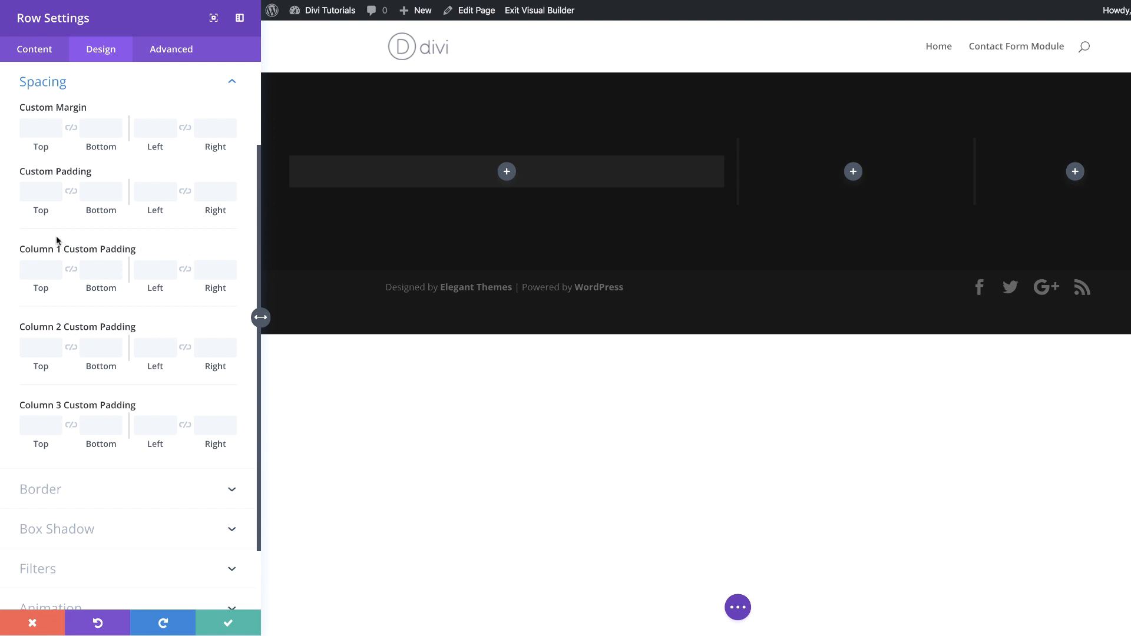
pyautogui.click(96, 193)
pyautogui.write('100px')
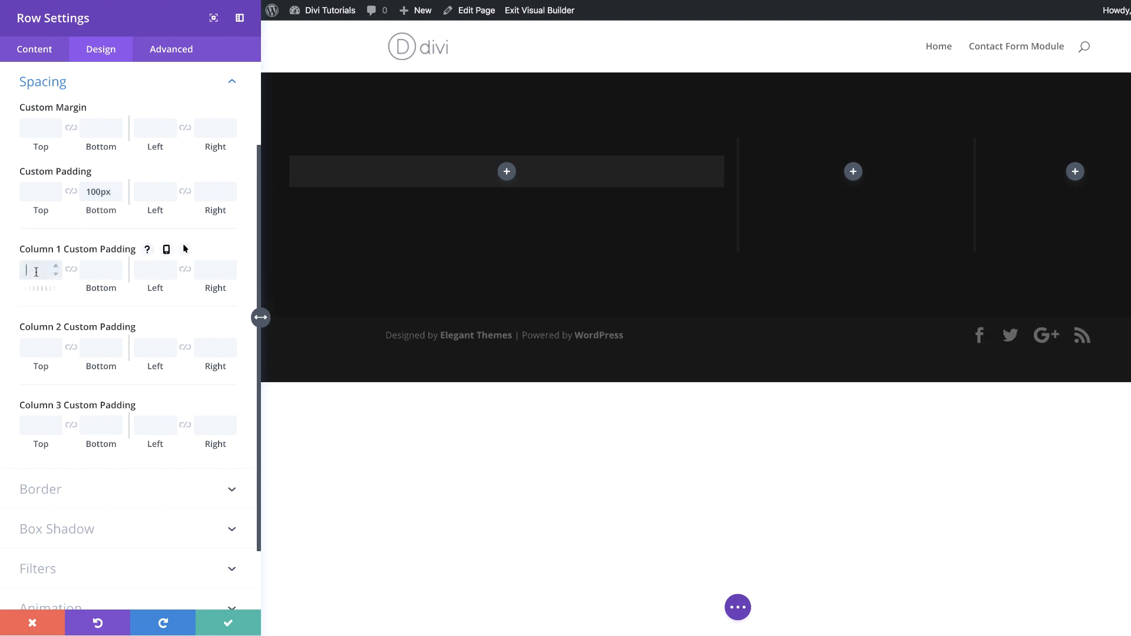
# Step: Set column 1's custom padding to linked values of 100px top and bottom and 50px left and right
pyautogui.write('100px')
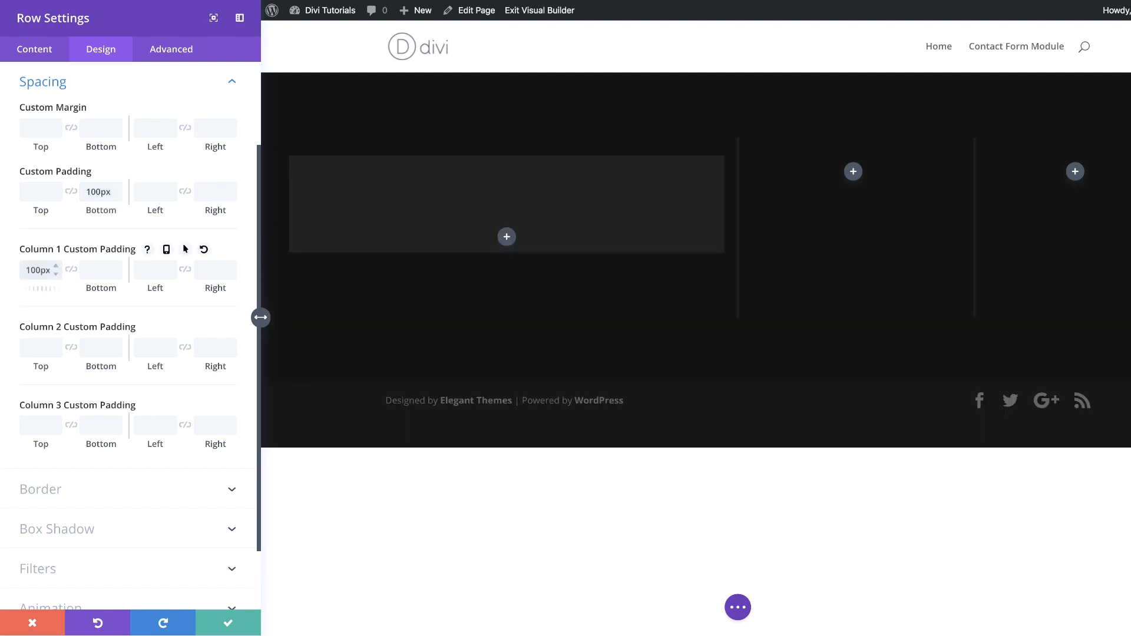
pyautogui.click(73, 270)
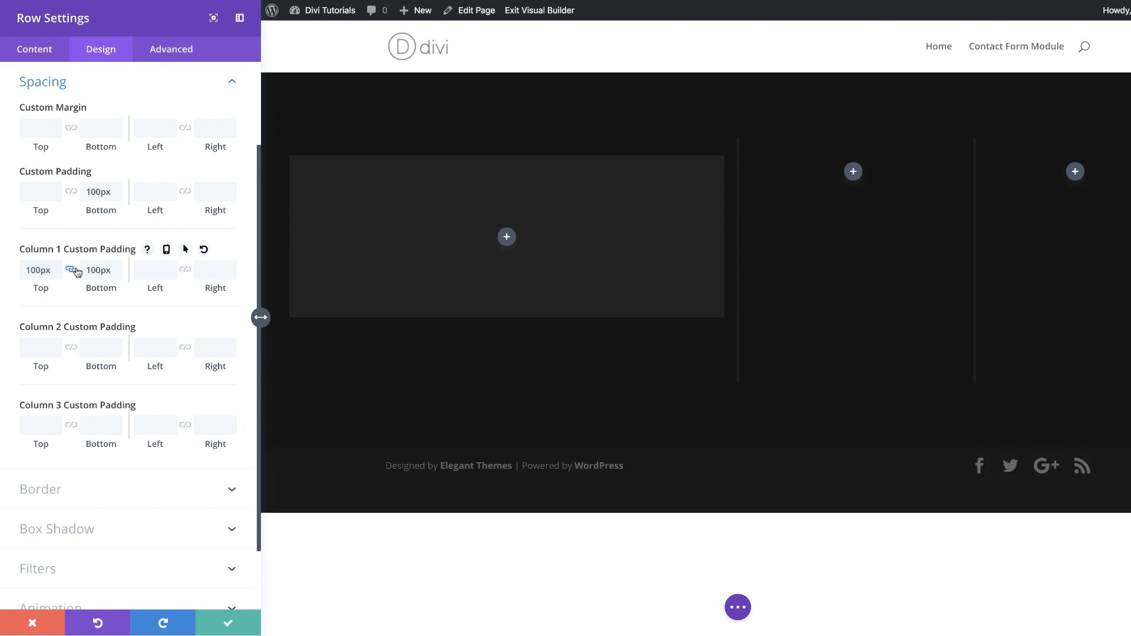
pyautogui.click(149, 270)
pyautogui.write('50px')
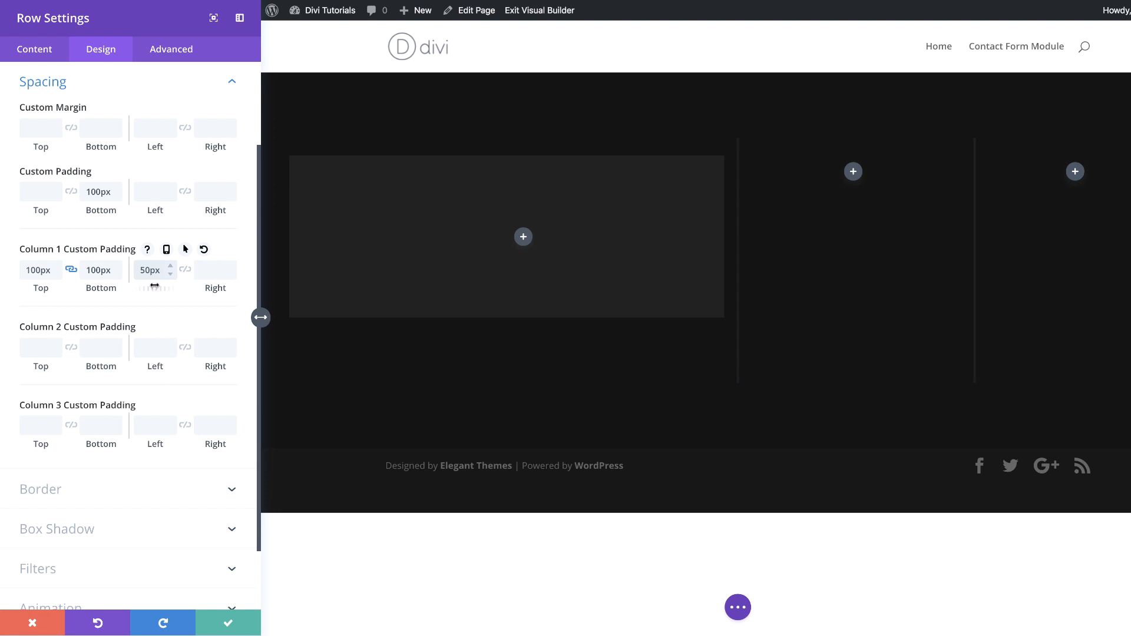
pyautogui.click(187, 271)
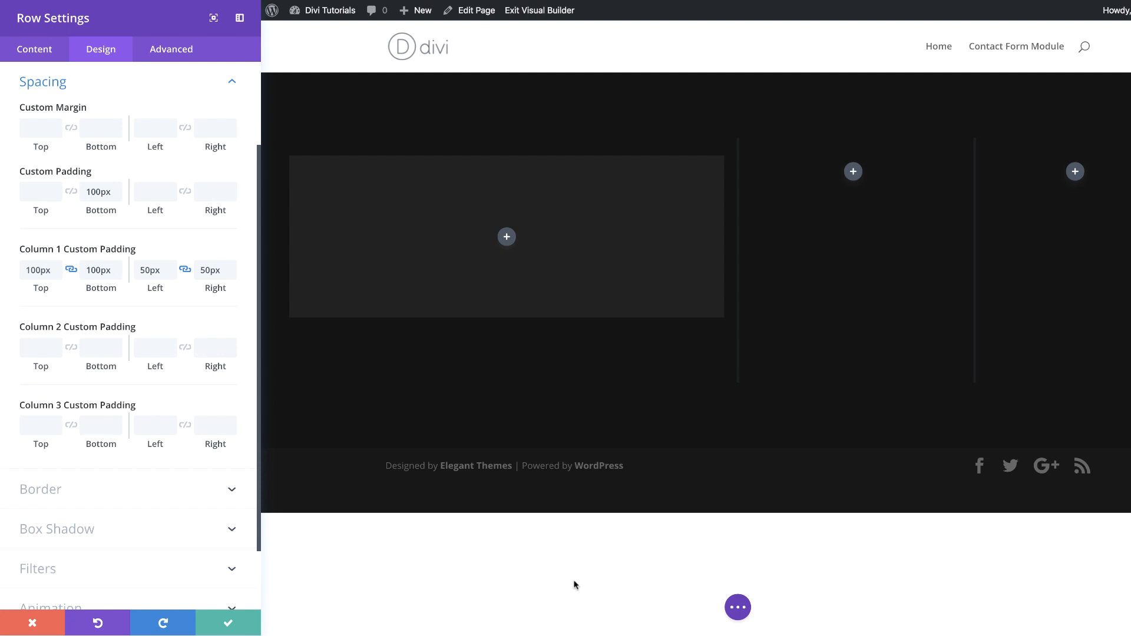
# Step: Save the row settings and add a Text module to the row's first column
pyautogui.click(228, 623)
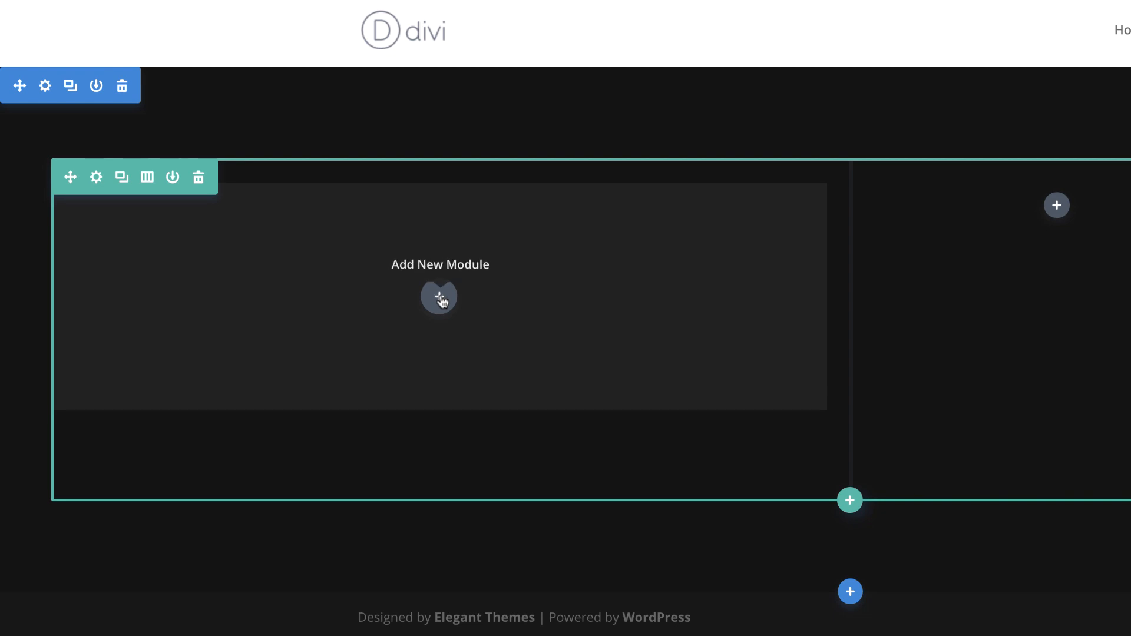
pyautogui.click(441, 300)
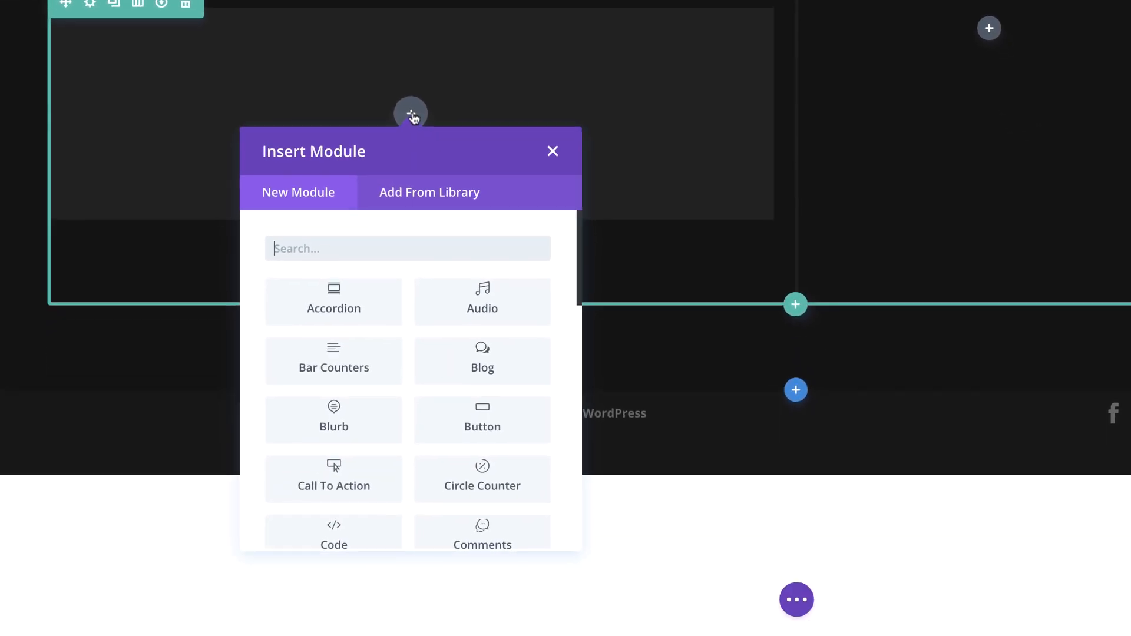
pyautogui.write('text')
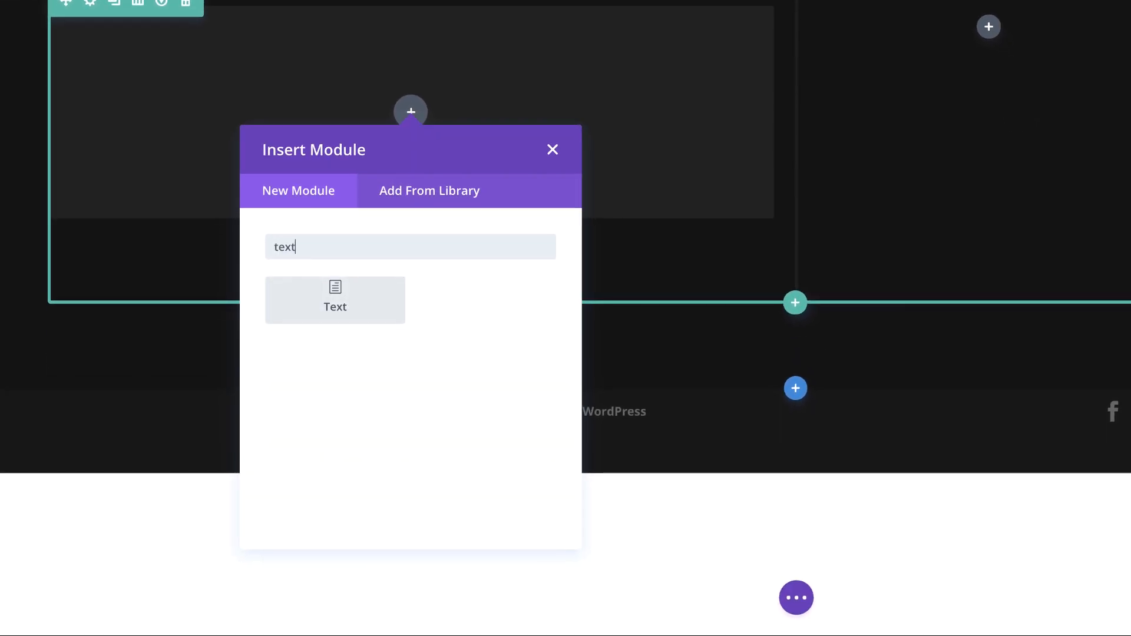
pyautogui.click(366, 298)
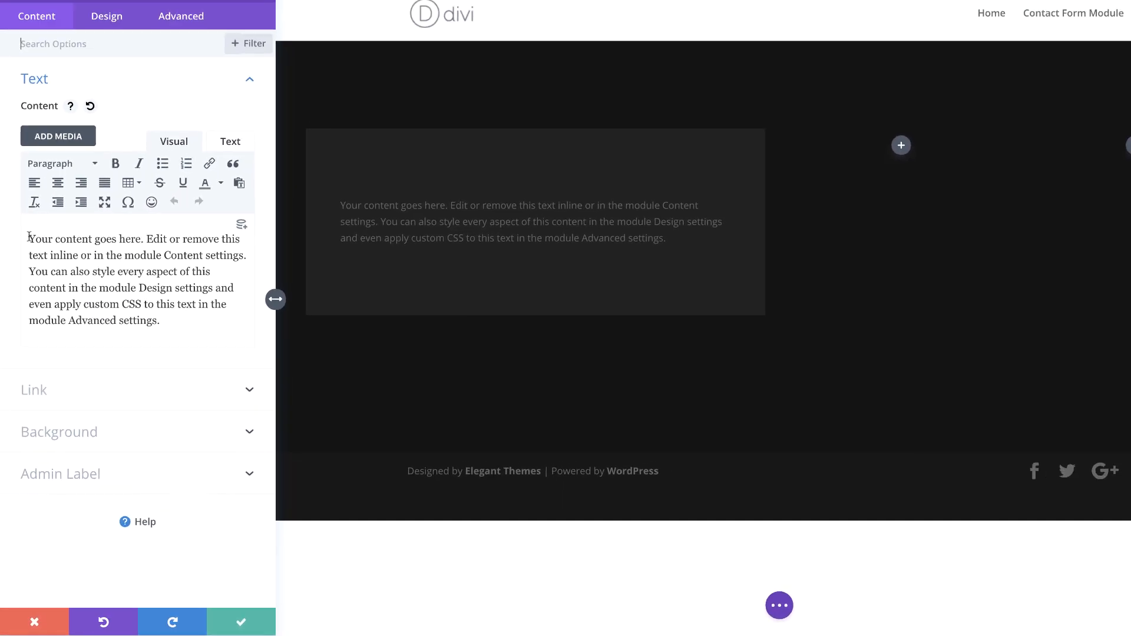
# Step: Replace the module's placeholder text with "Welcome to your Dashboard" and format it as Heading 1
pyautogui.moveTo(27, 259); pyautogui.dragTo(157, 341)
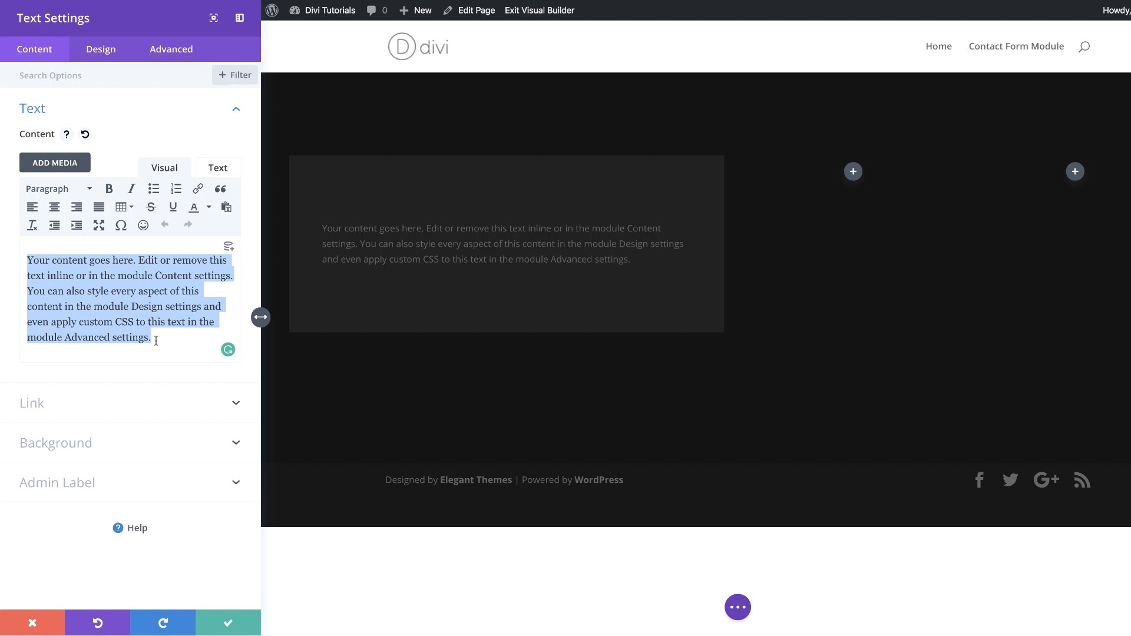
pyautogui.write('Welcome to your Dashboard')
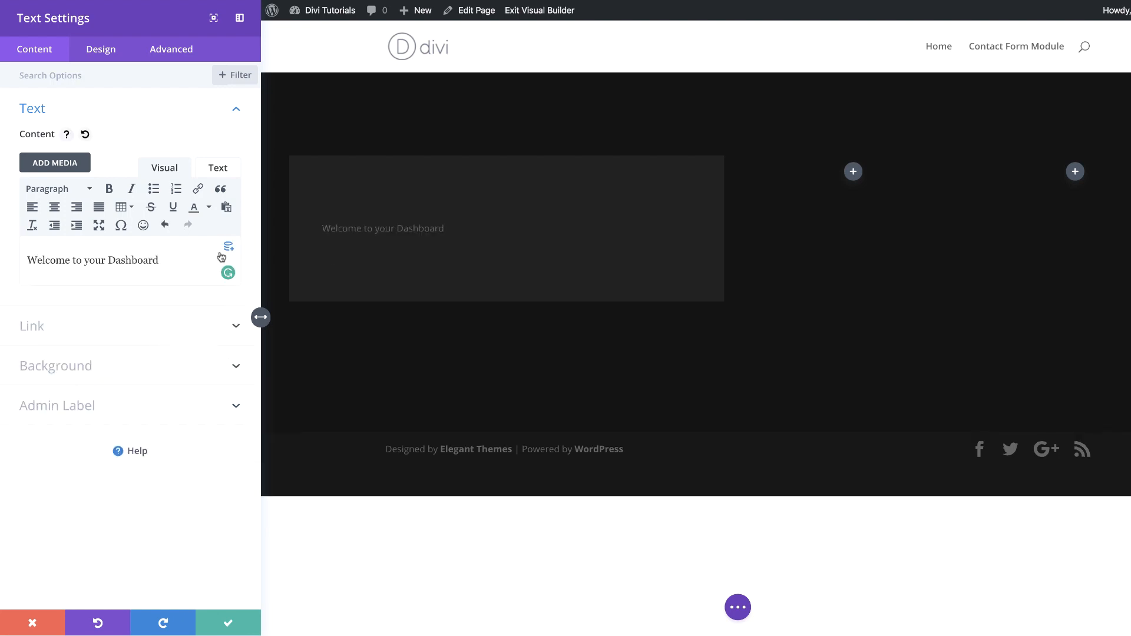
pyautogui.moveTo(165, 260); pyautogui.dragTo(26, 260)
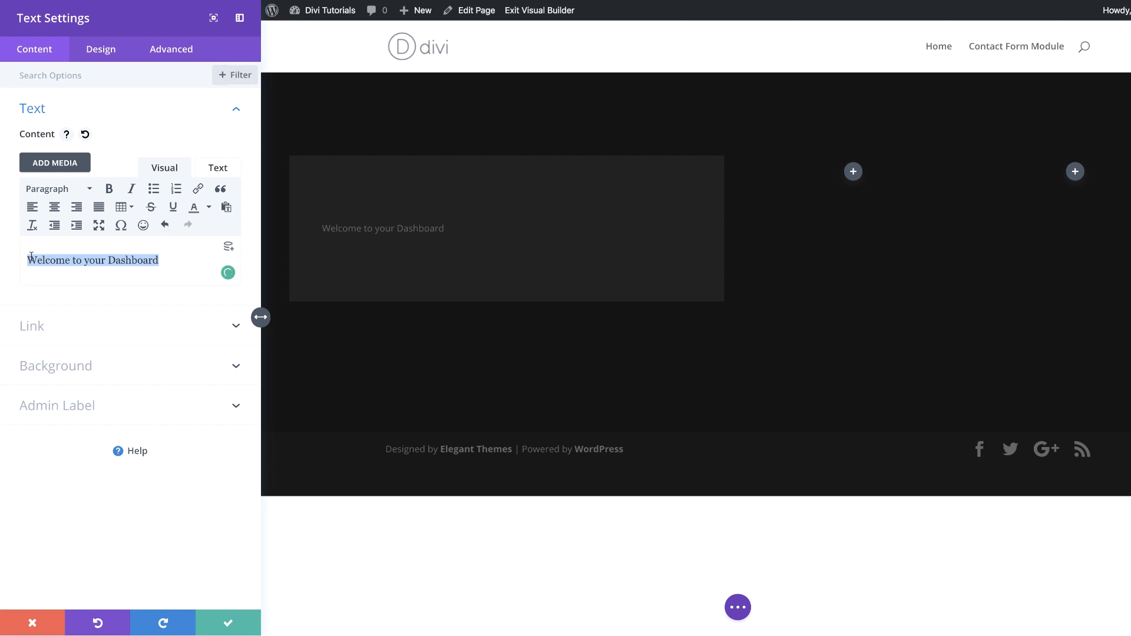
pyautogui.click(71, 191)
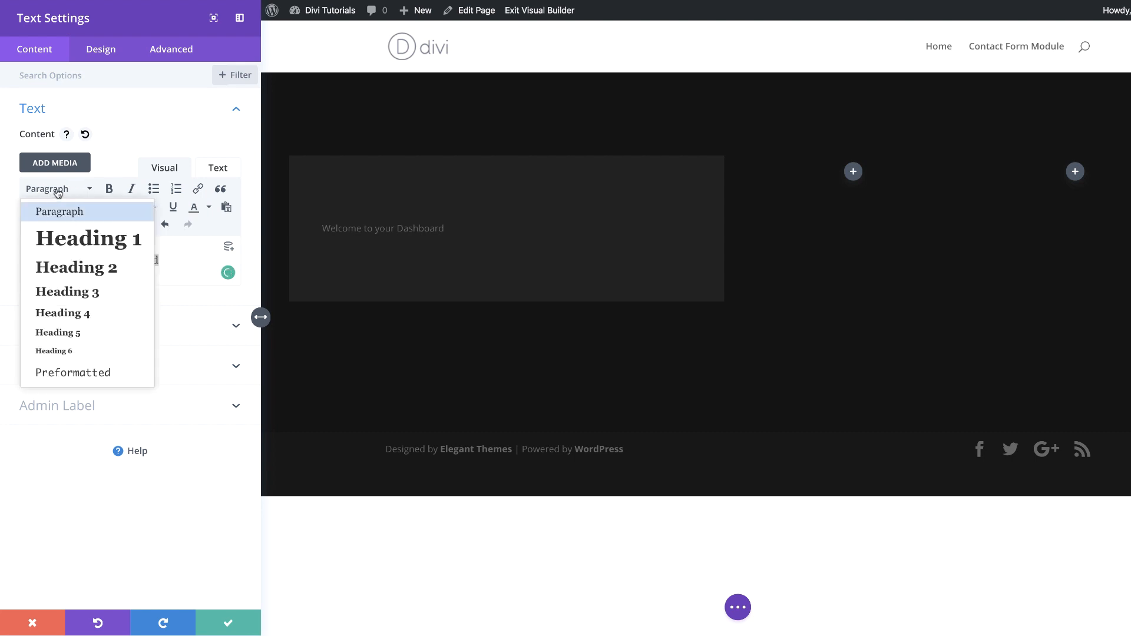
pyautogui.click(90, 239)
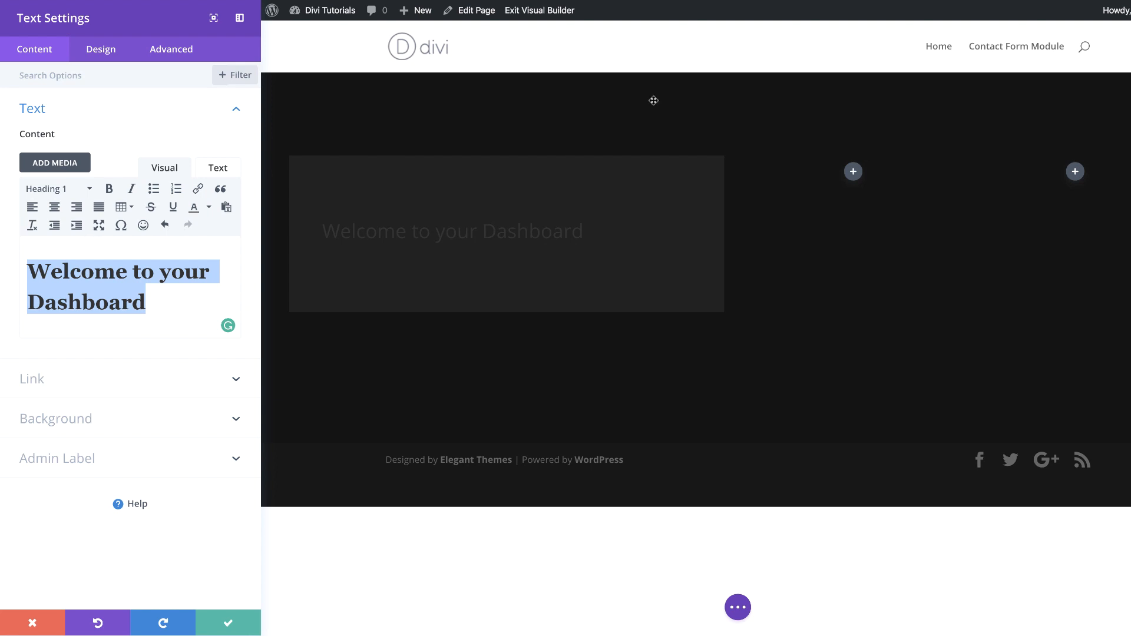
# Step: Style the H1 heading text with Bold weight, left alignment and white color #ffffff
pyautogui.click(97, 50)
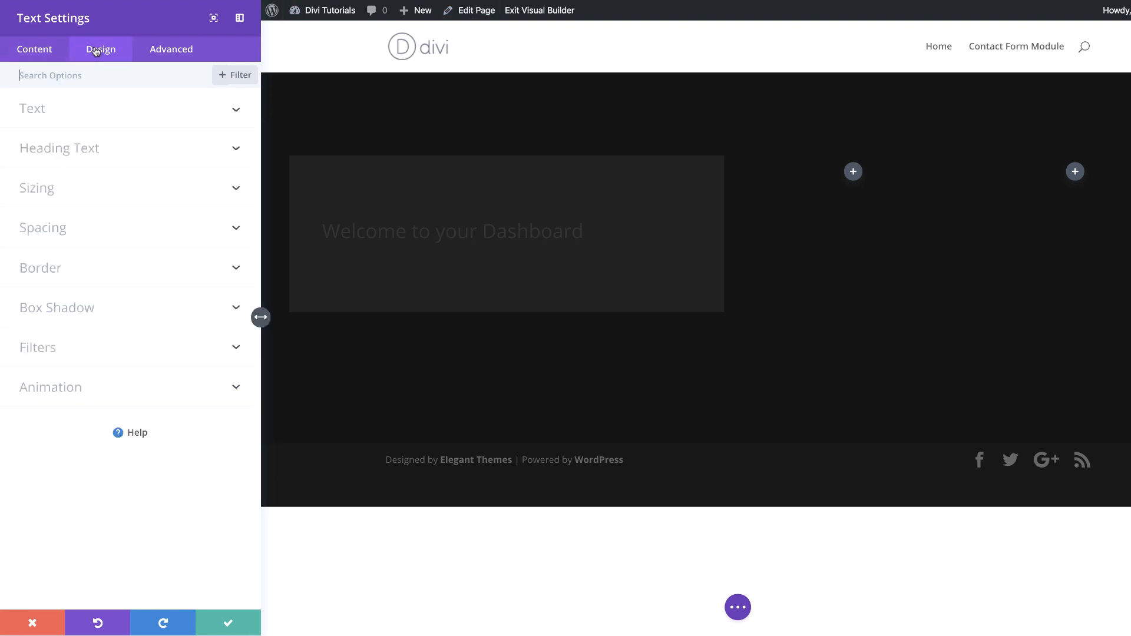
pyautogui.click(76, 152)
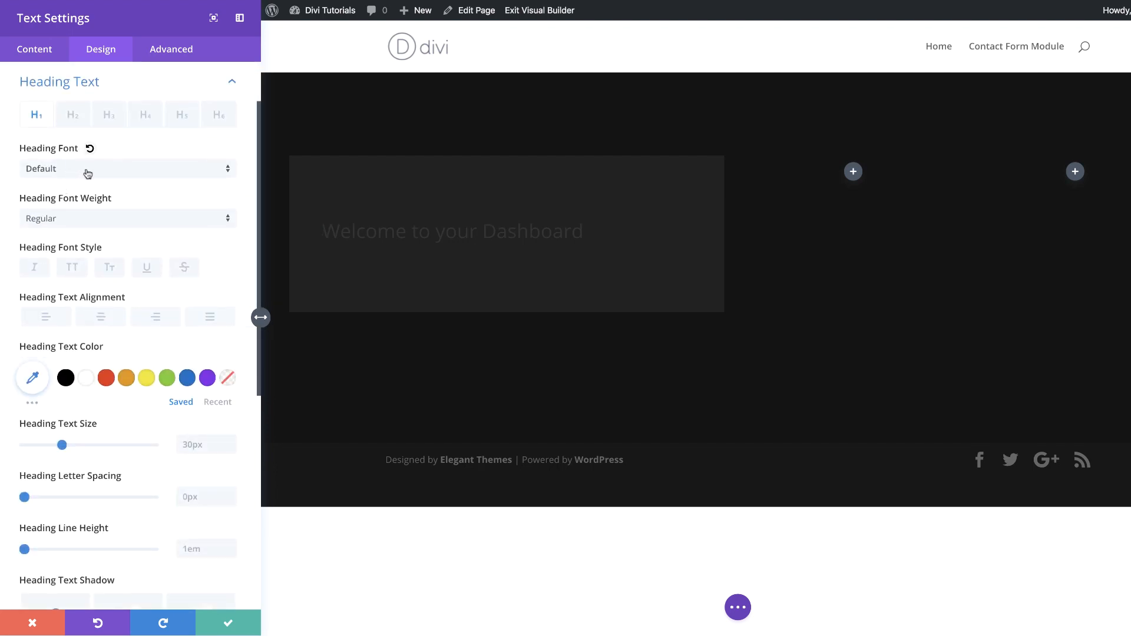
pyautogui.click(89, 221)
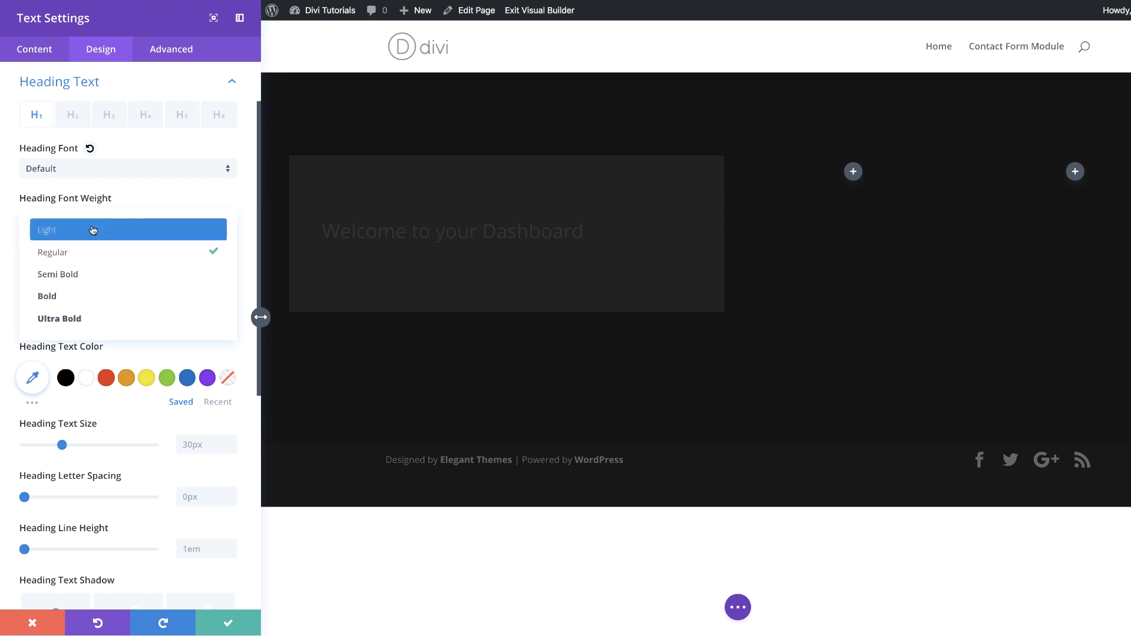
pyautogui.click(101, 303)
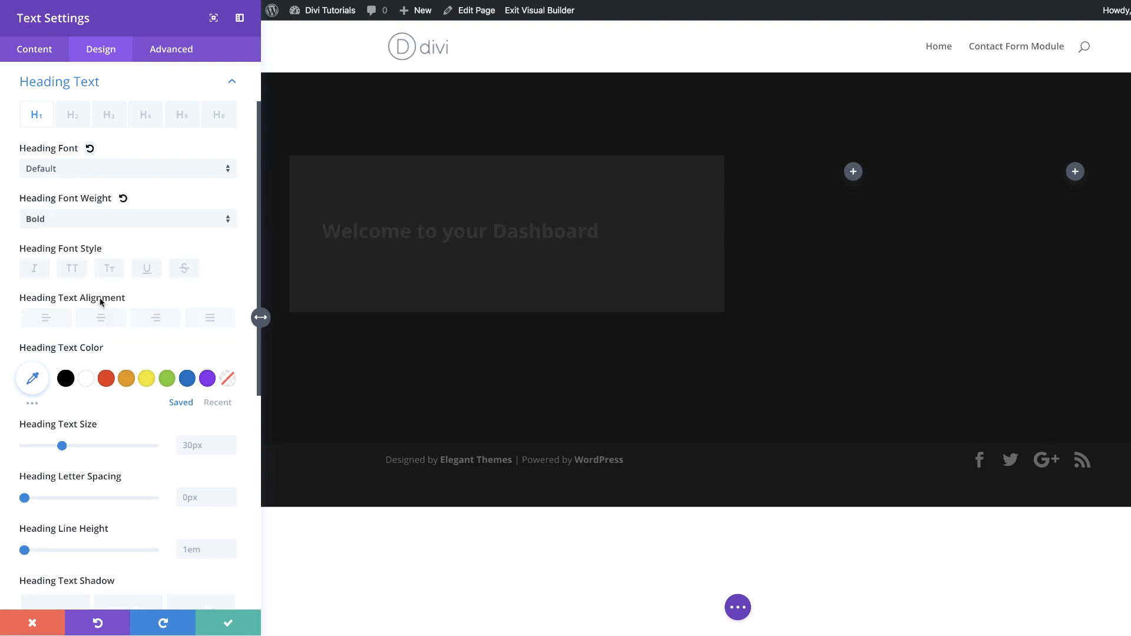
pyautogui.click(52, 320)
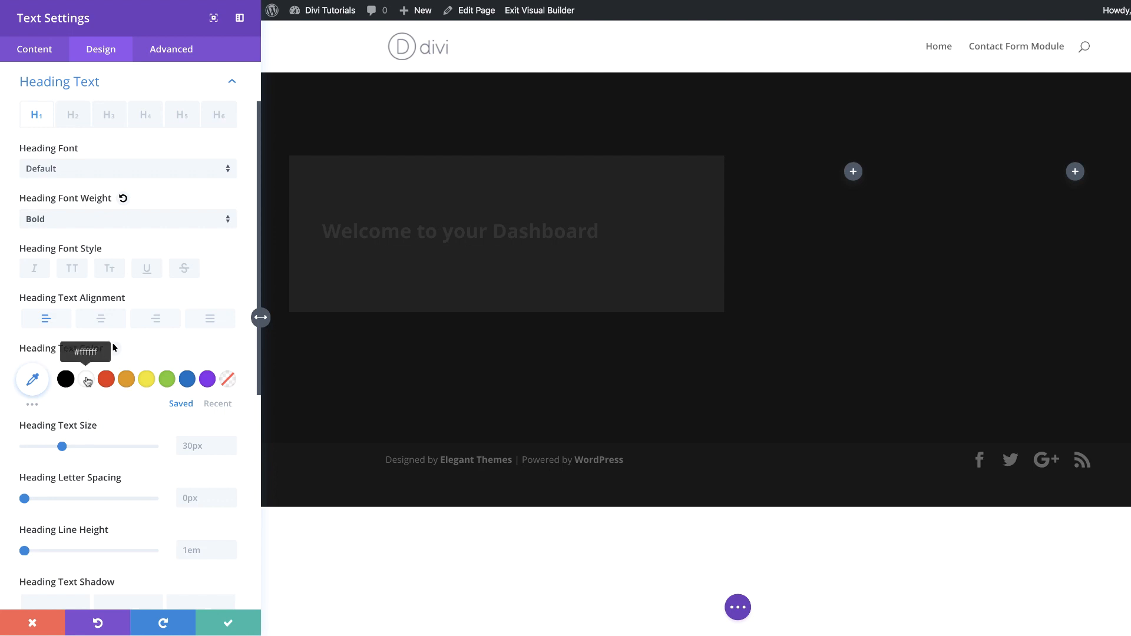
pyautogui.click(87, 380)
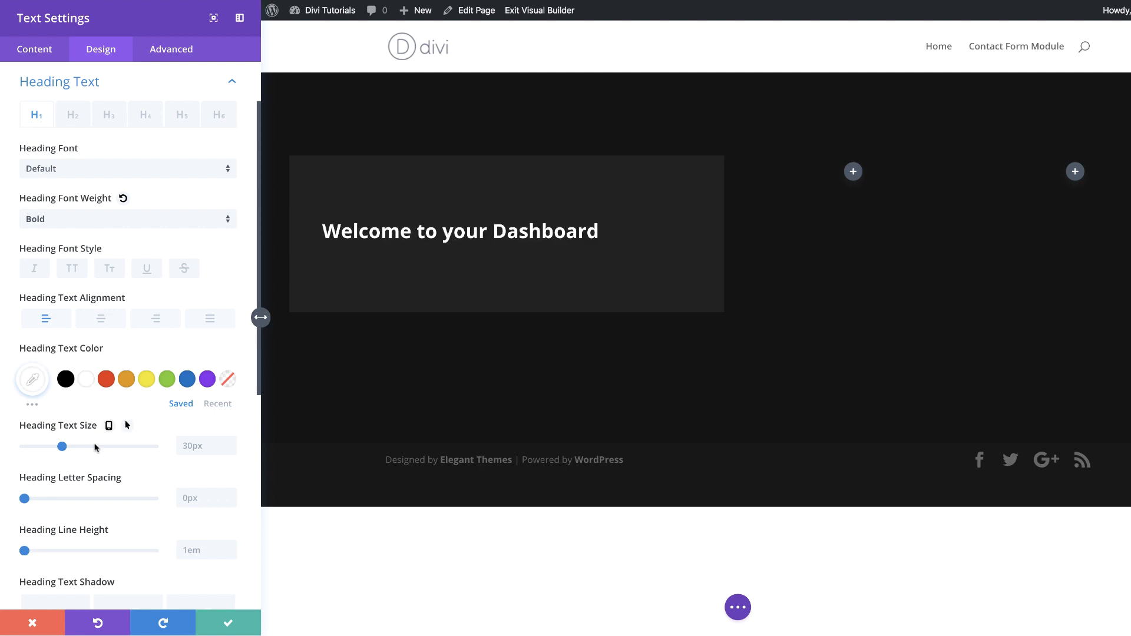
# Step: Set the H1 heading text size to 75px on desktop, 55px on tablet and 36px on phone
pyautogui.click(184, 448)
pyautogui.write('75px')
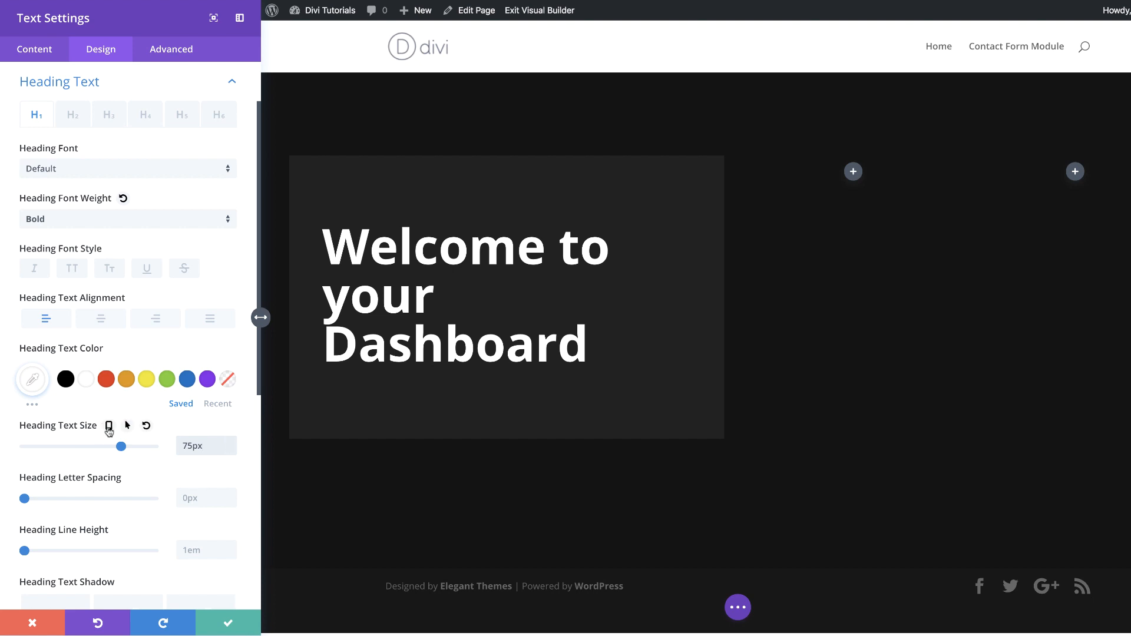
pyautogui.click(110, 426)
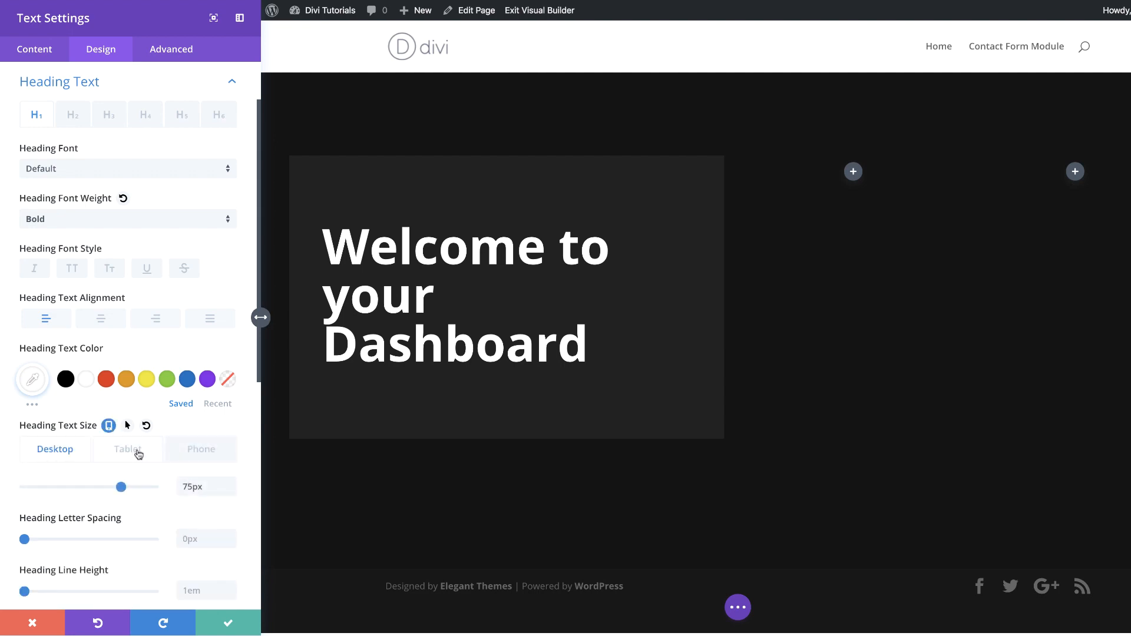
pyautogui.click(138, 452)
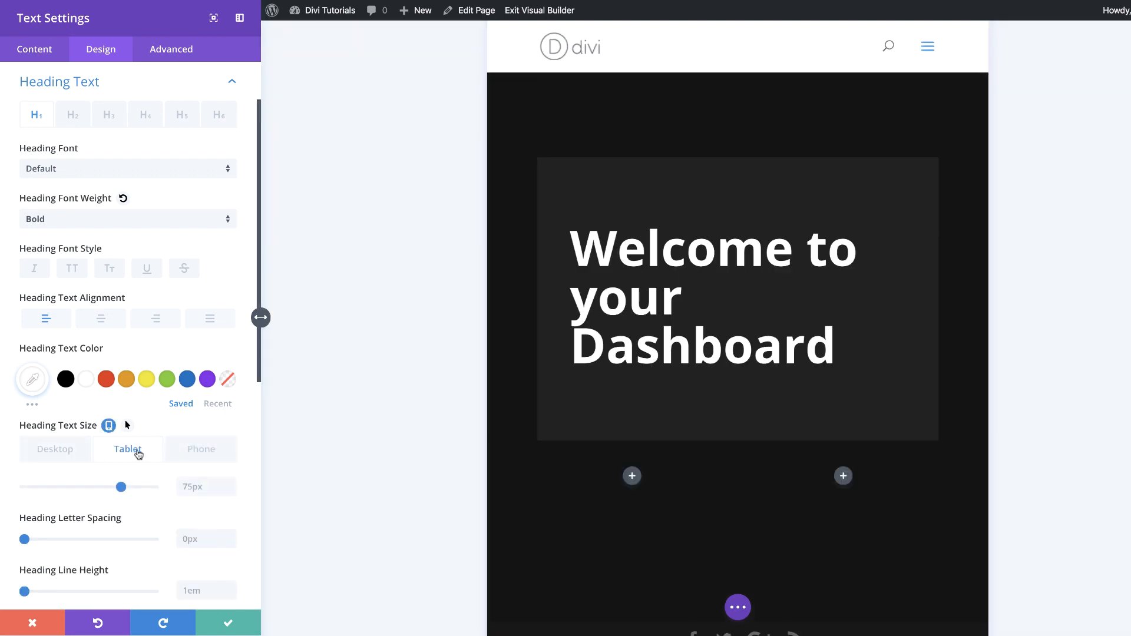
pyautogui.click(194, 487)
pyautogui.write('55')
pyautogui.click(210, 459)
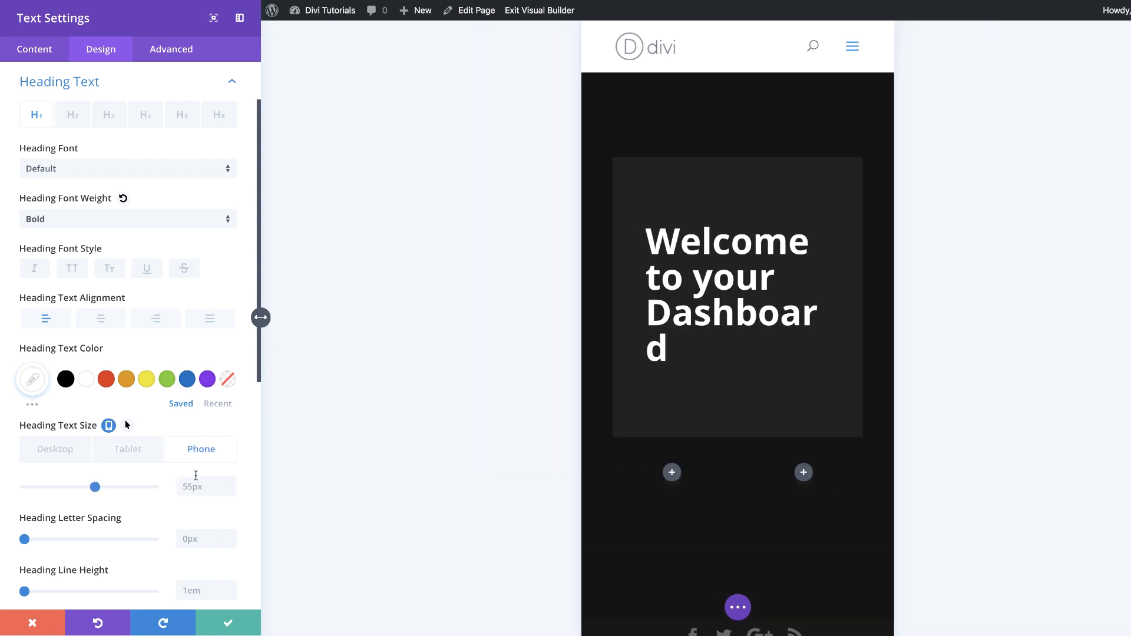
pyautogui.write('36')
# Step: Reduce the desktop heading text size to 68px and save the Text module
pyautogui.click(46, 455)
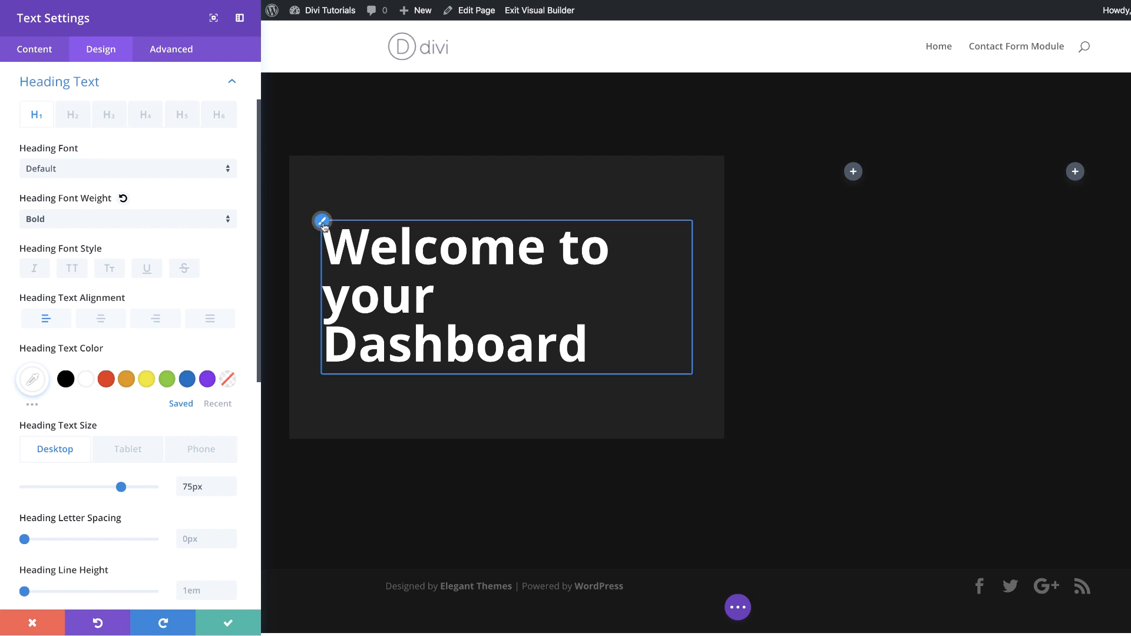
pyautogui.moveTo(121, 487); pyautogui.dragTo(112, 490)
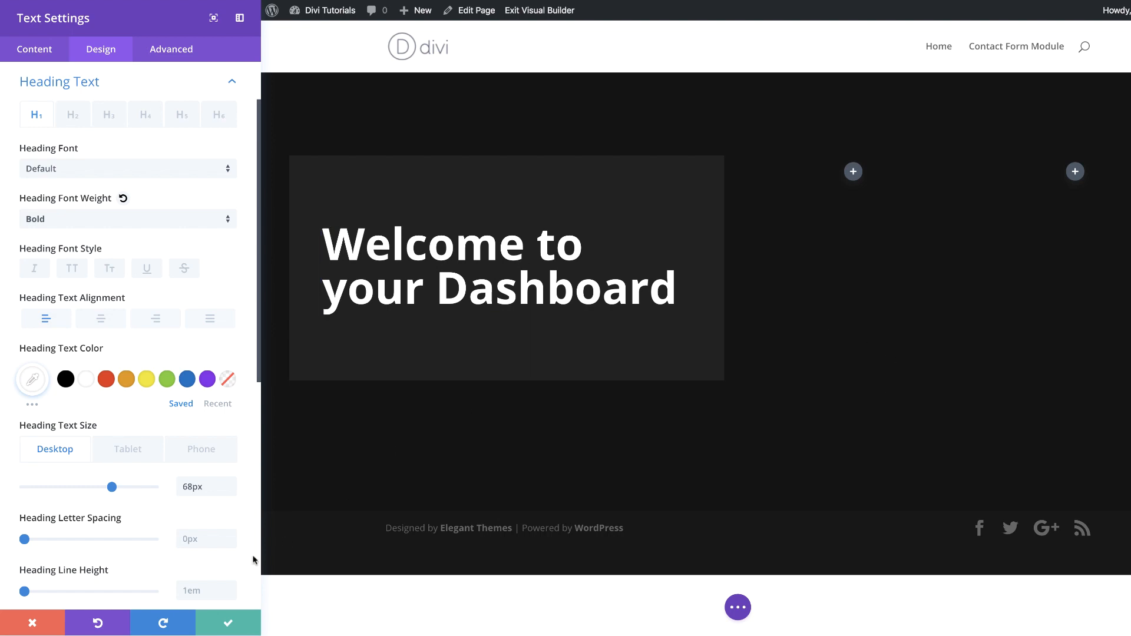
pyautogui.click(229, 623)
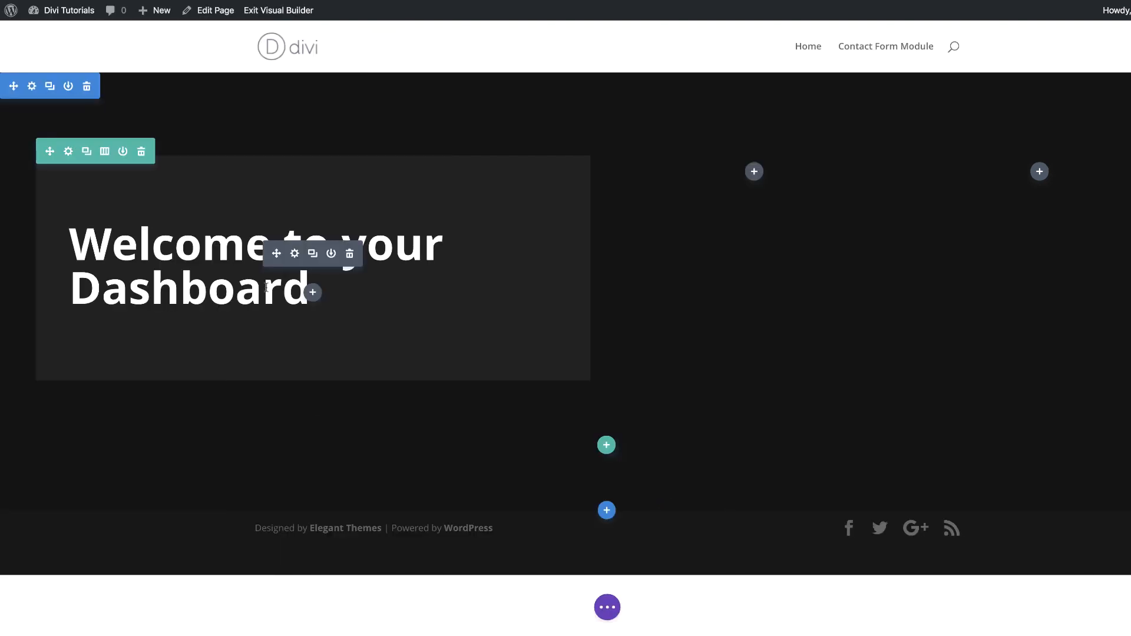
# Step: Add a Divider module below the "Welcome to your Dashboard" heading in column 1
pyautogui.click(354, 320)
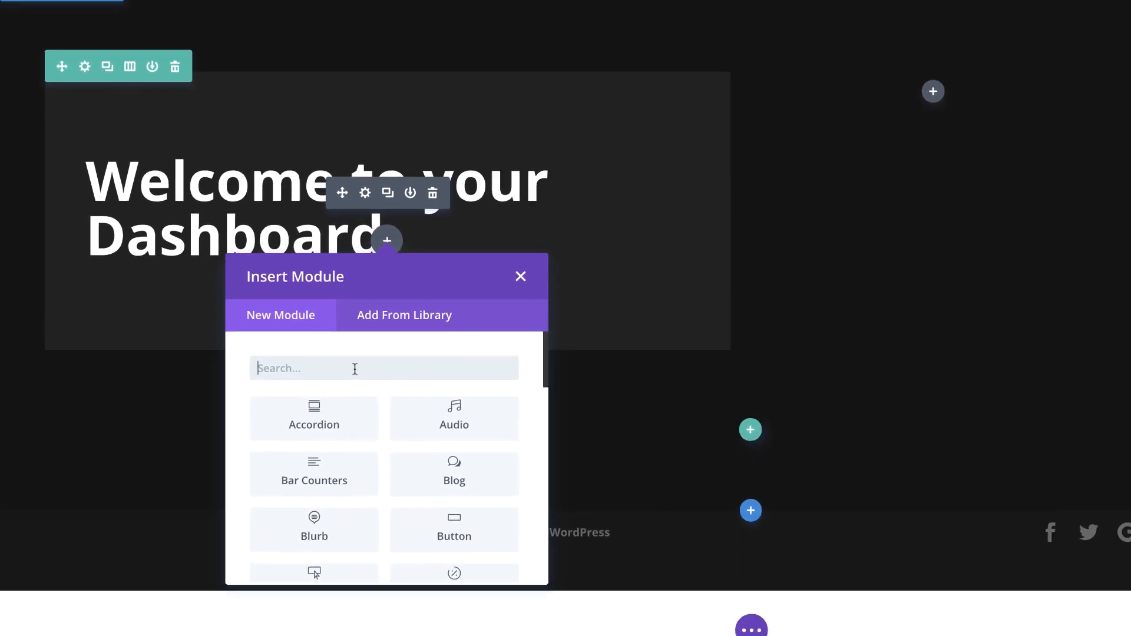
pyautogui.write('divi')
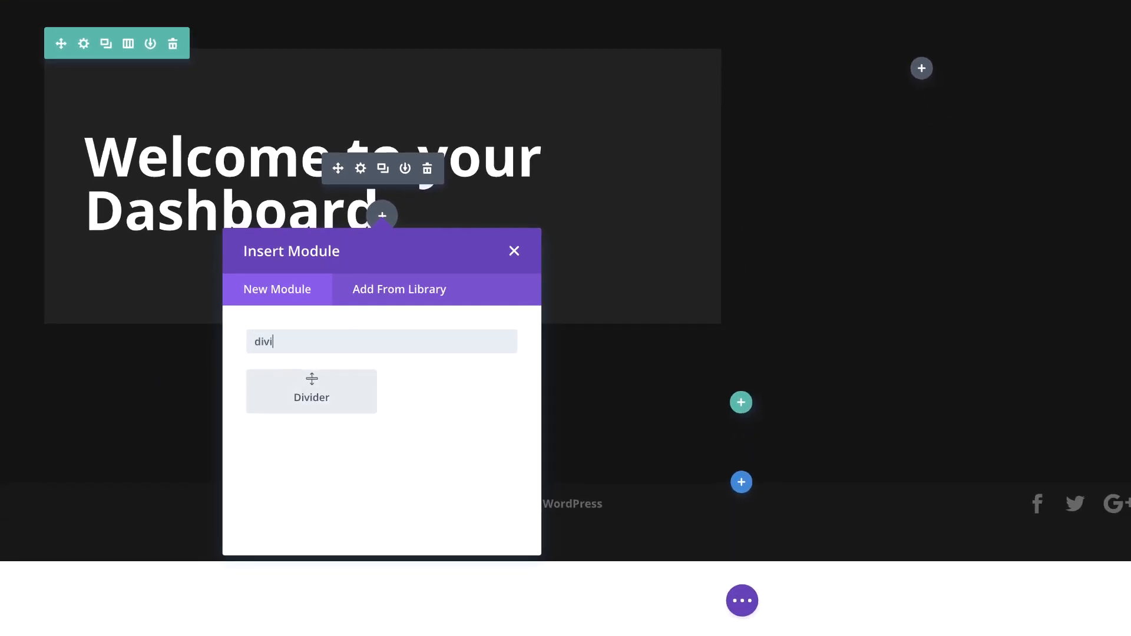
pyautogui.click(345, 388)
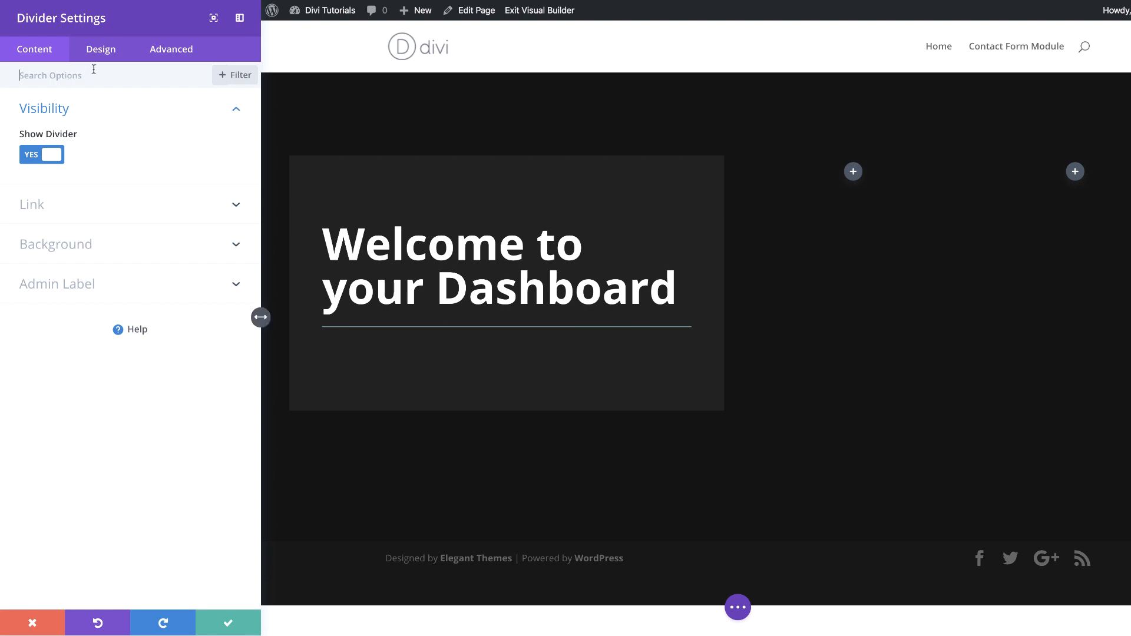
# Step: Set the divider's color to white #ffffff and its width to 27%
pyautogui.click(103, 58)
pyautogui.click(47, 112)
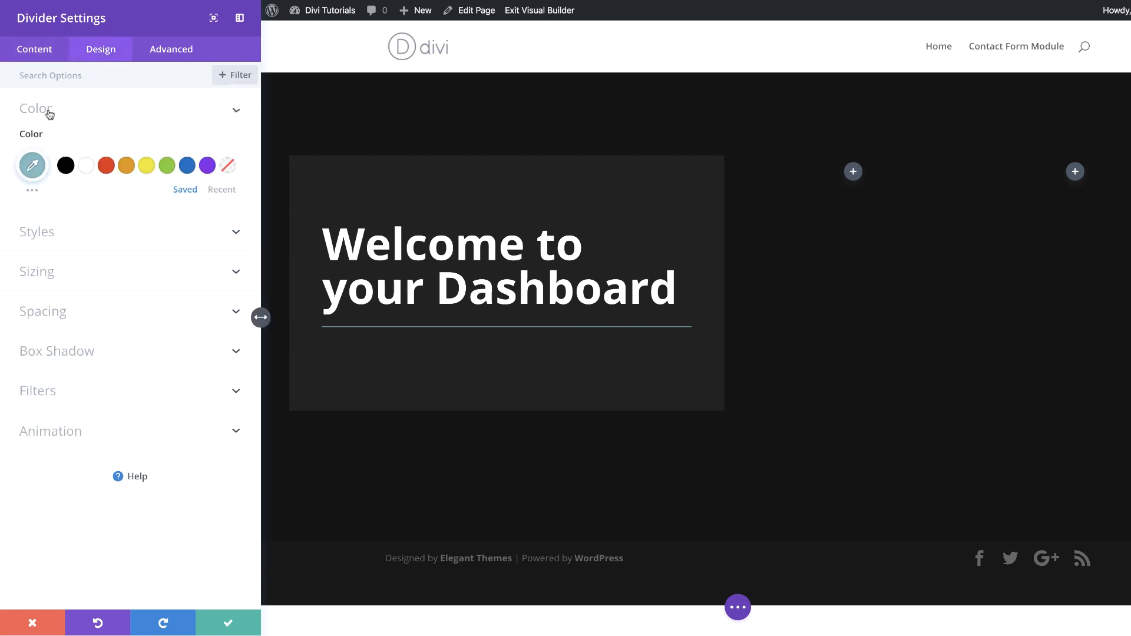
pyautogui.click(87, 167)
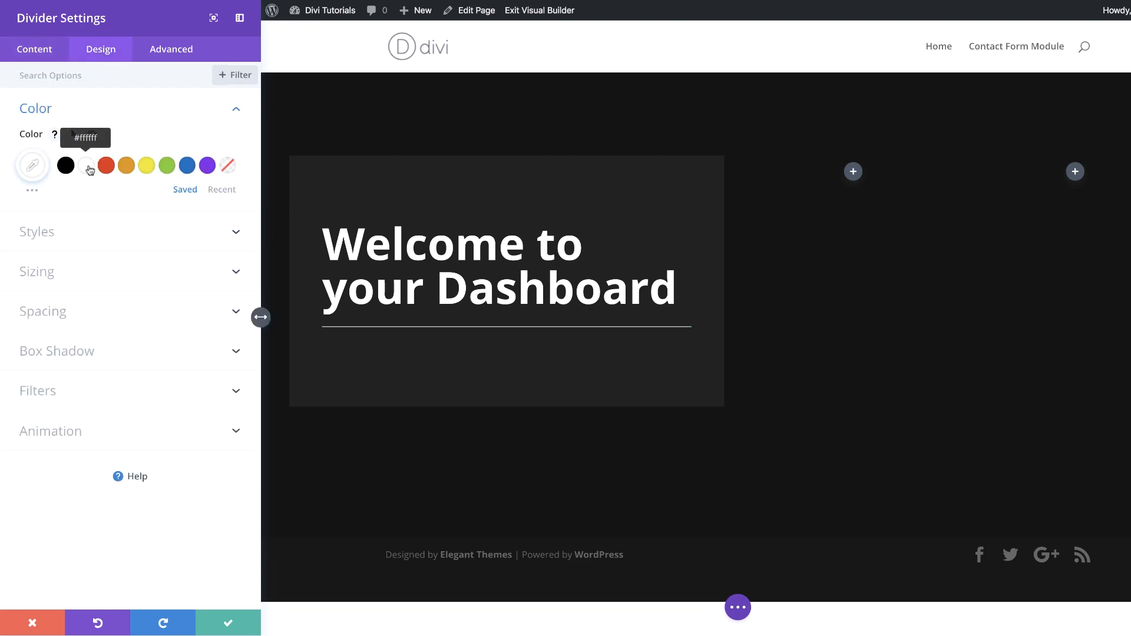
pyautogui.click(17, 282)
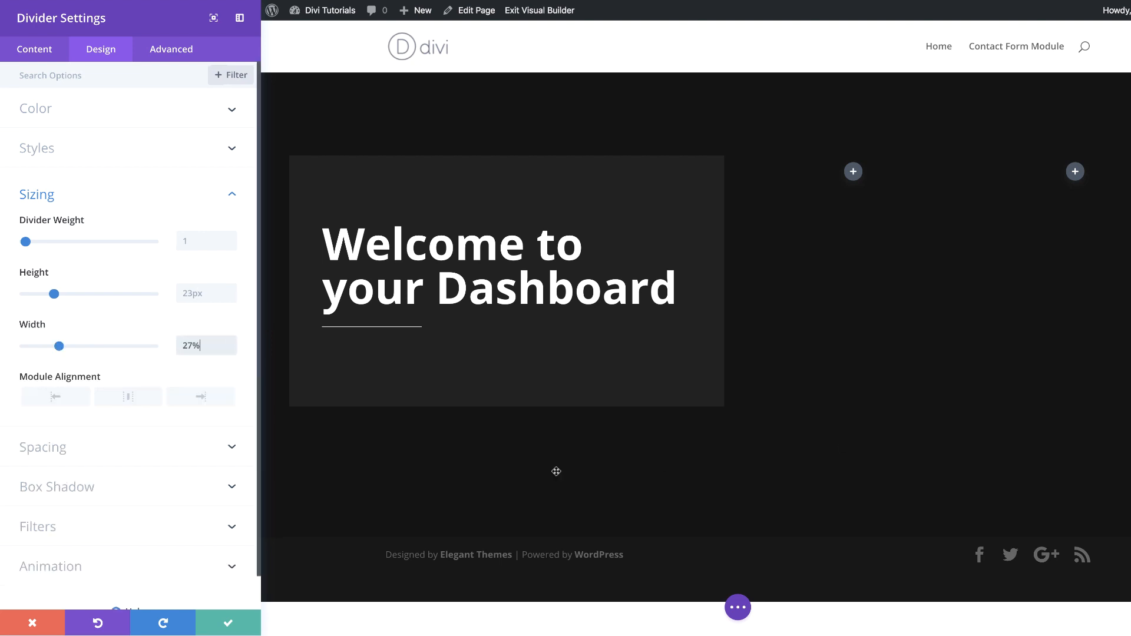
# Step: Set the divider's top custom margin to 50px and save the module
pyautogui.click(54, 449)
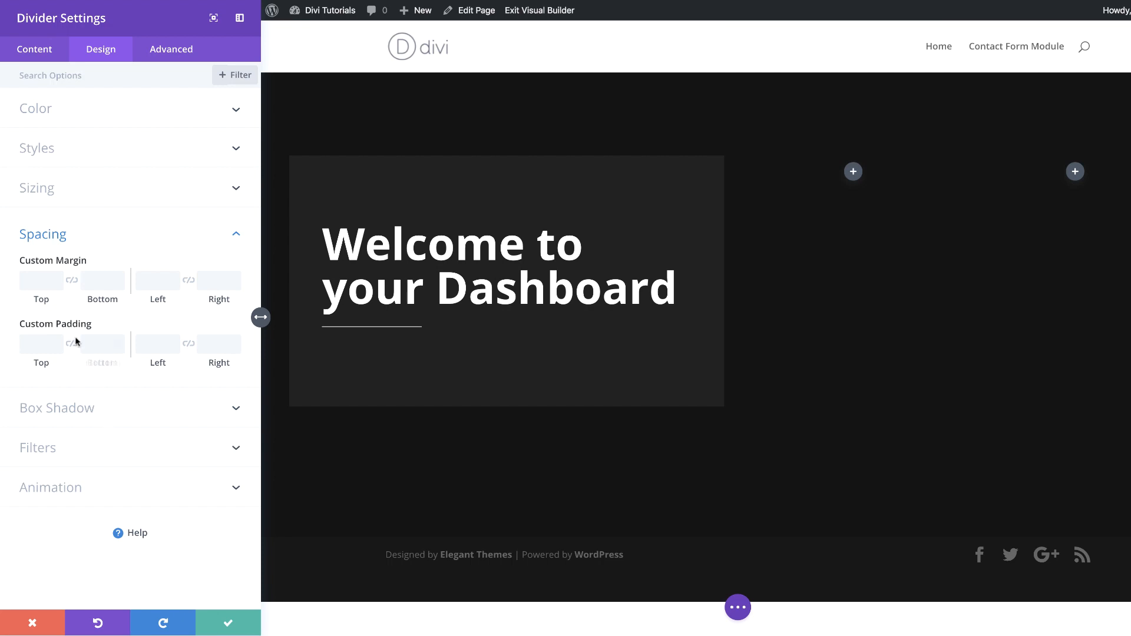
pyautogui.click(42, 280)
pyautogui.write('50px')
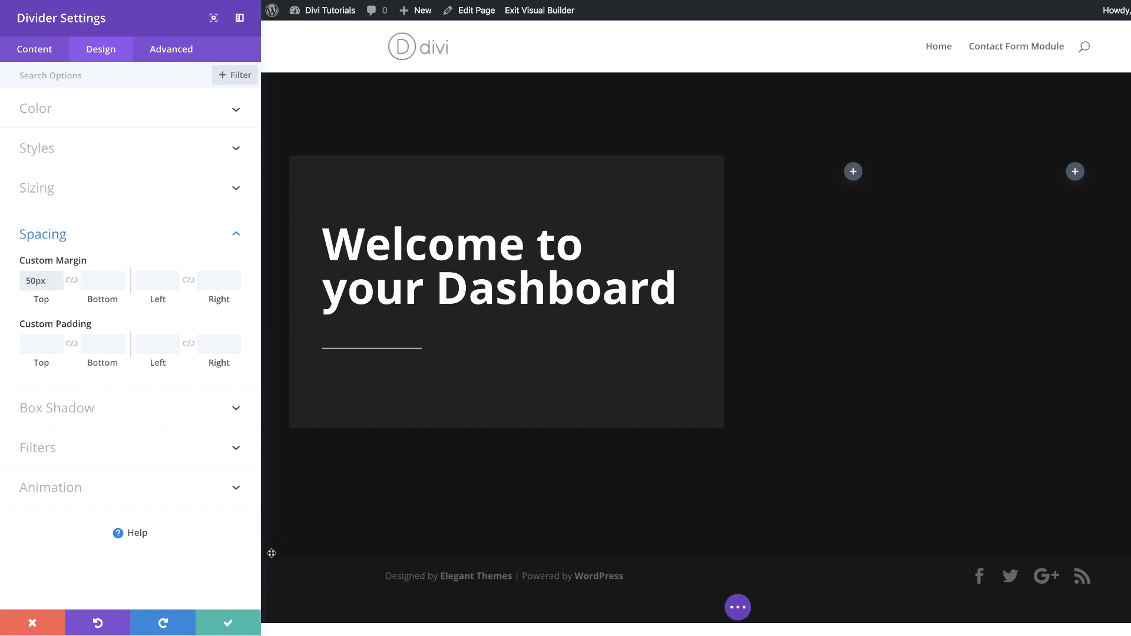
pyautogui.click(229, 623)
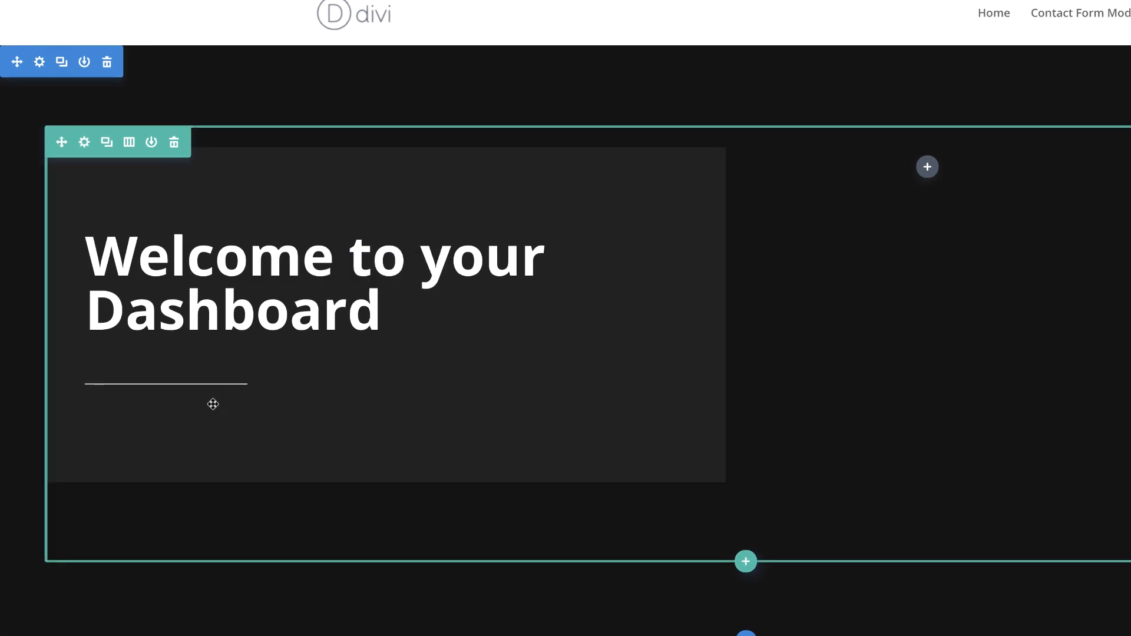
# Step: Add a Text module below the divider and justify its placeholder paragraph
pyautogui.click(167, 428)
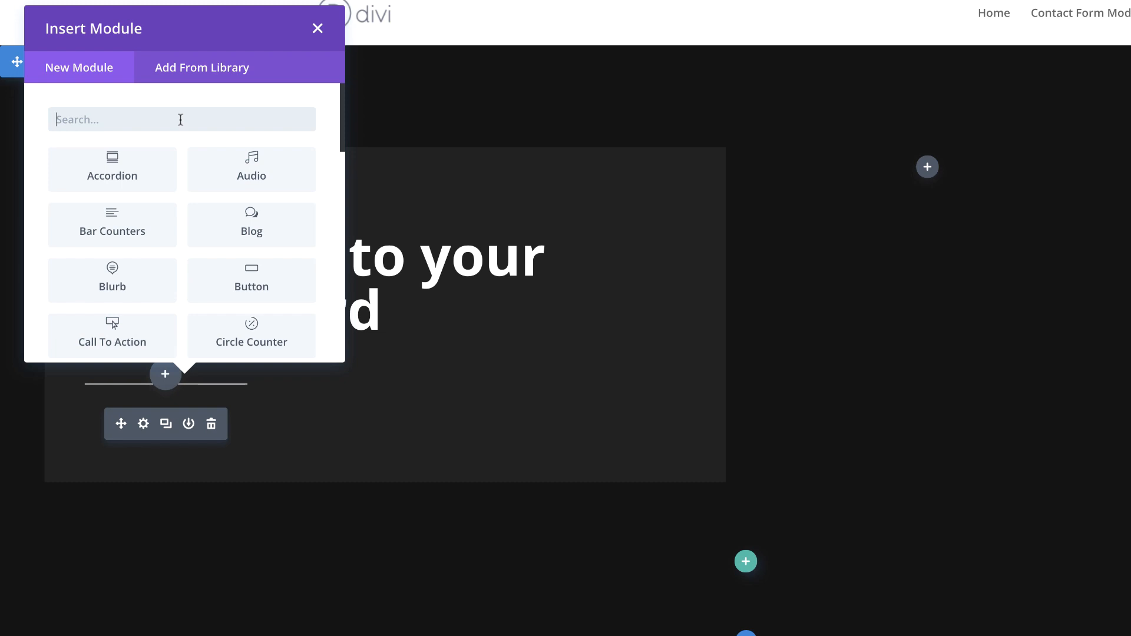
pyautogui.write('text')
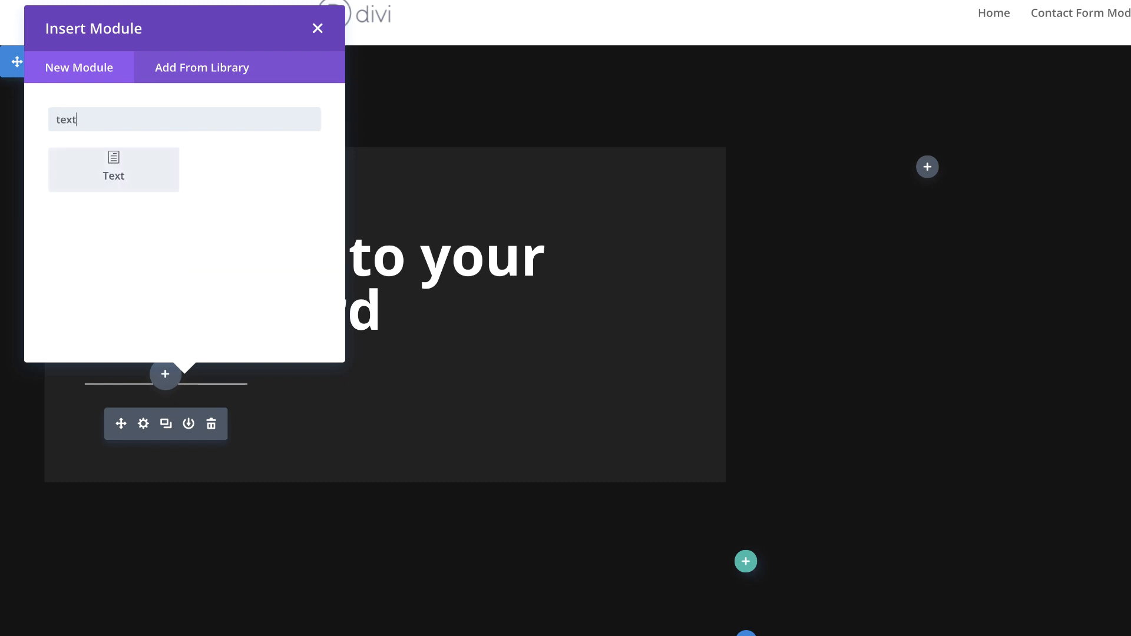
pyautogui.click(142, 152)
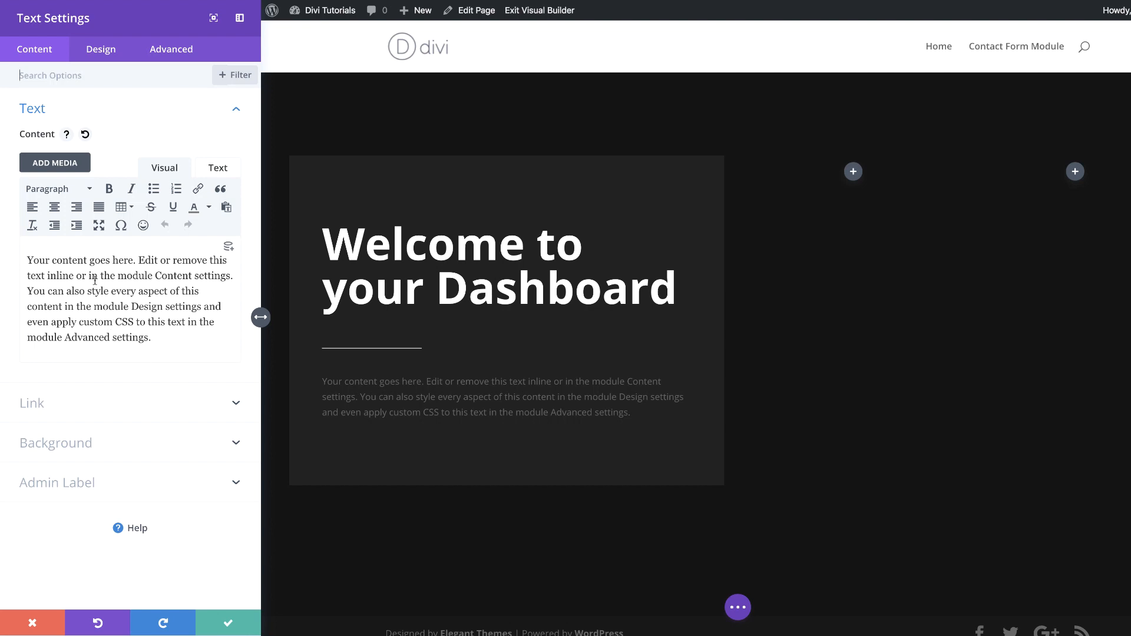
pyautogui.click(100, 210)
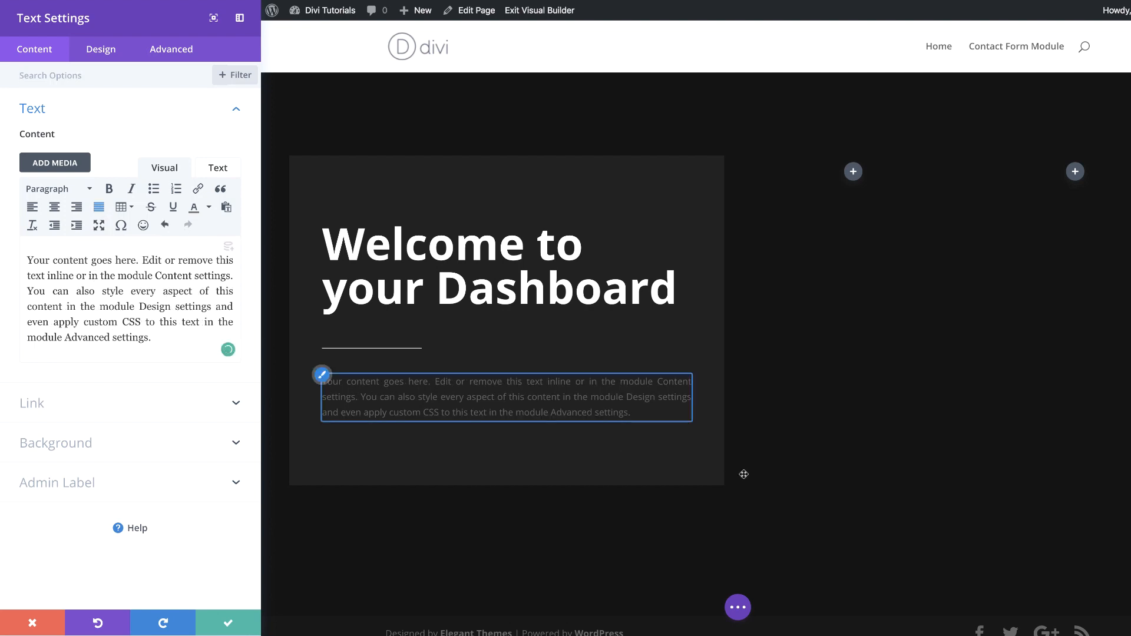
# Step: Set the text module's desktop width to 80% and check its width on tablet and phone
pyautogui.click(103, 54)
pyautogui.click(56, 199)
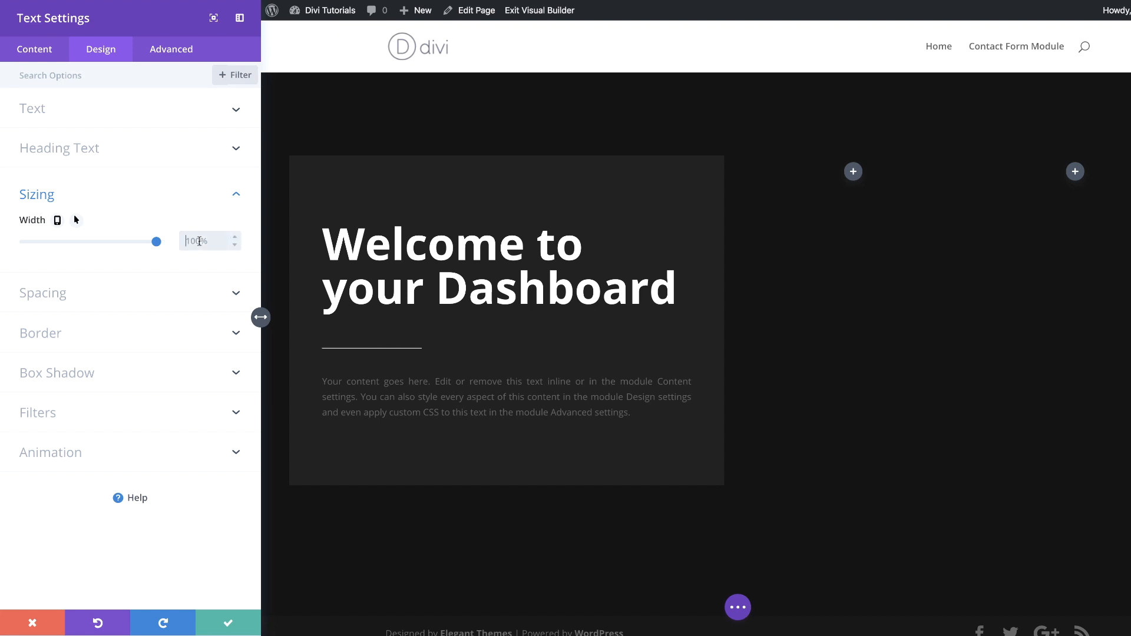
pyautogui.write('80%')
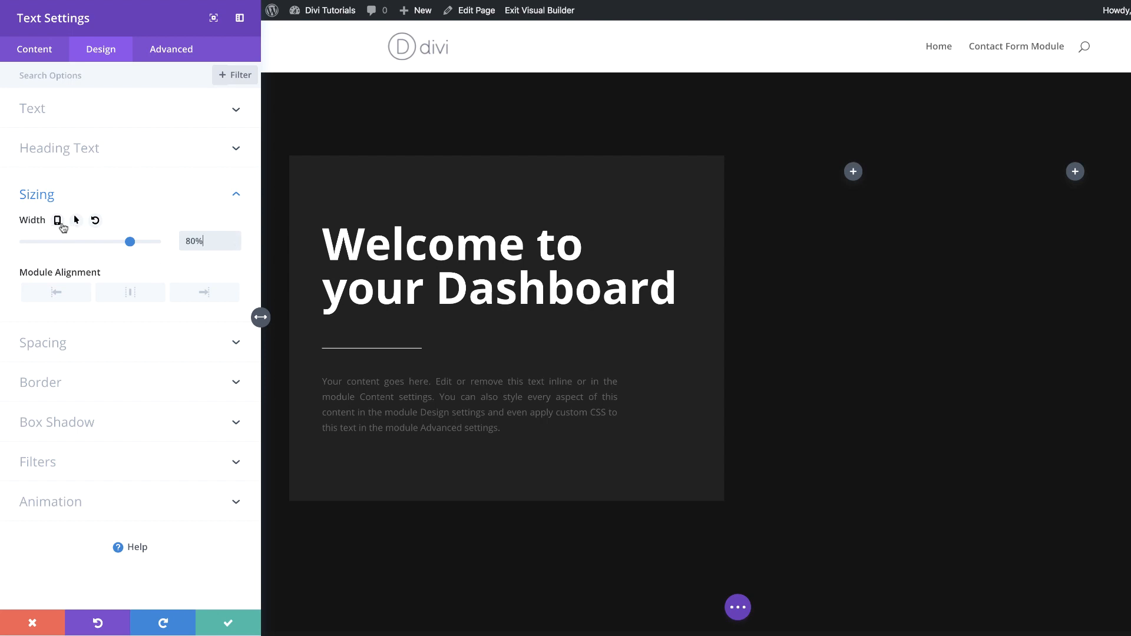
pyautogui.click(58, 222)
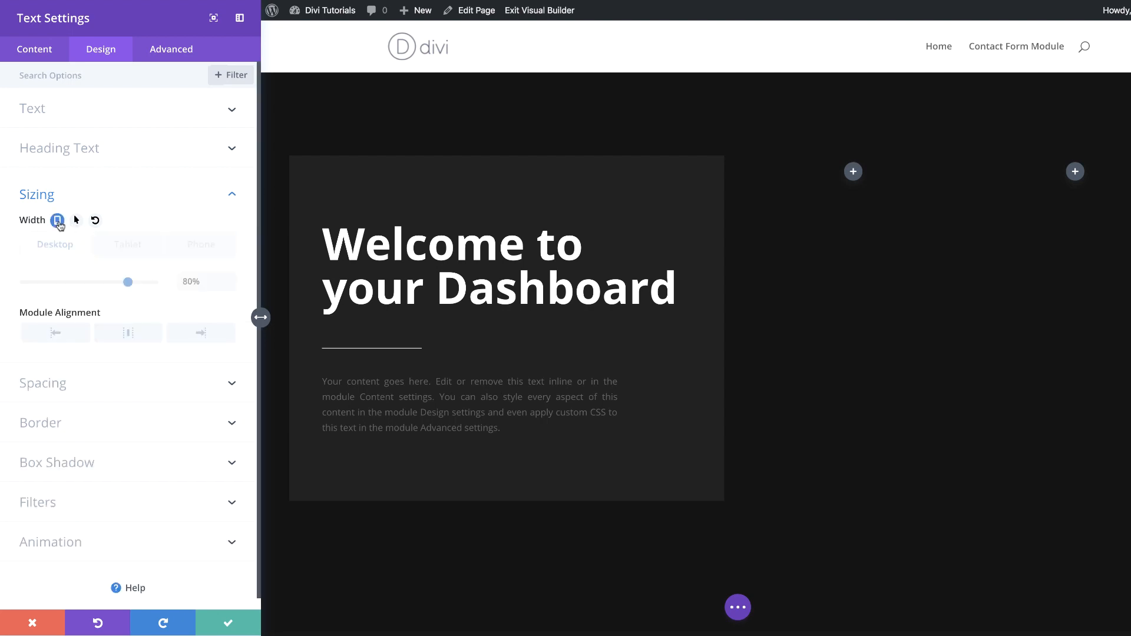
pyautogui.click(126, 245)
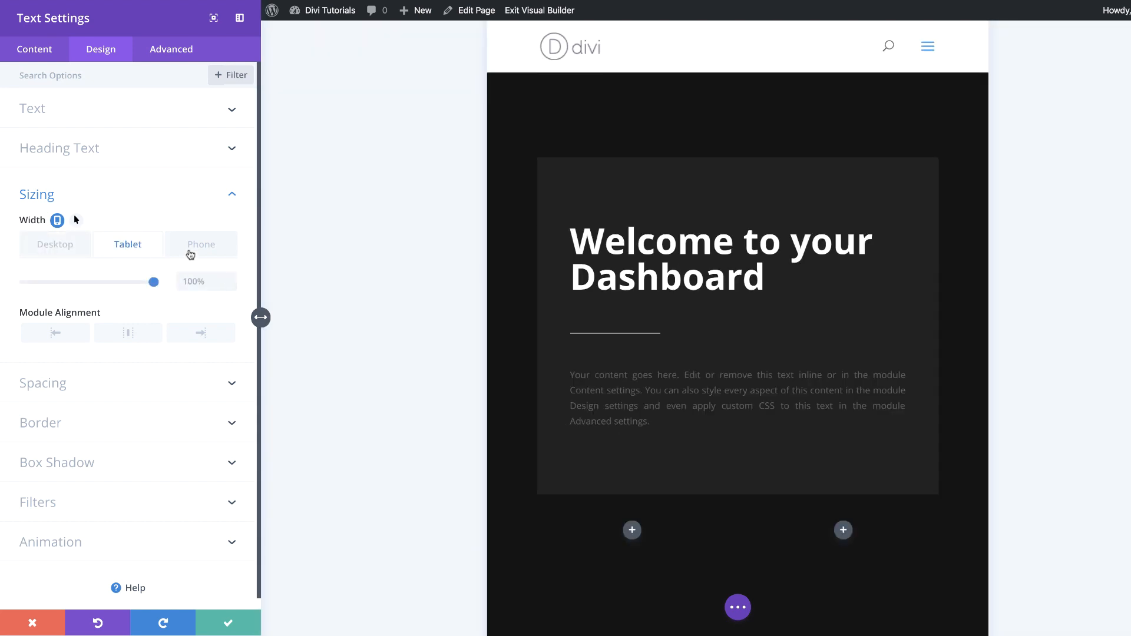
pyautogui.click(190, 250)
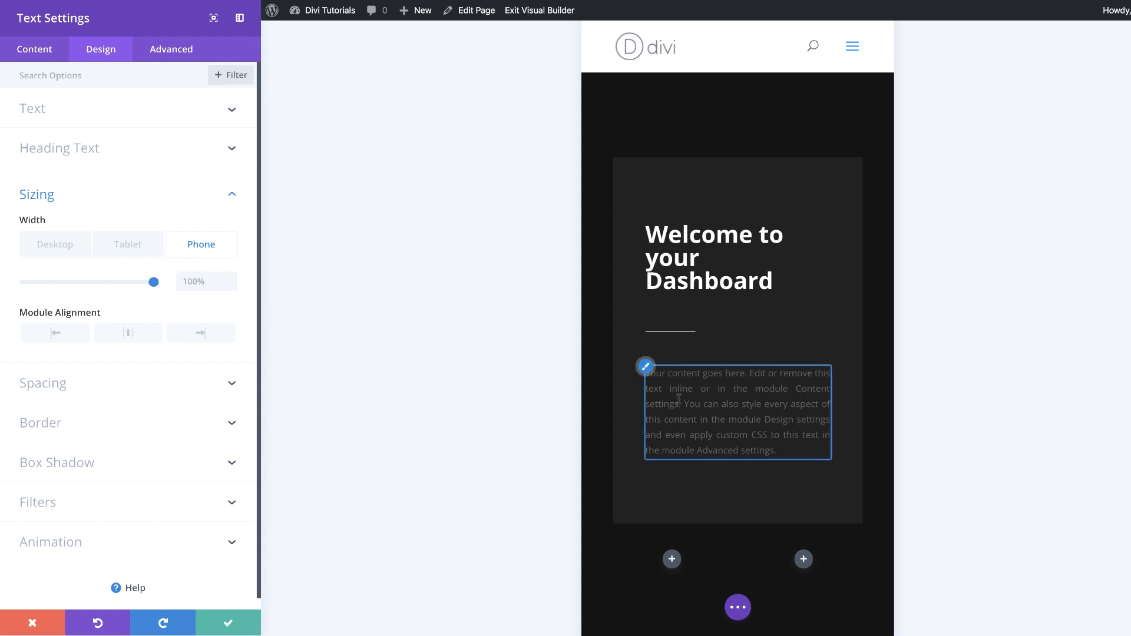
pyautogui.click(62, 251)
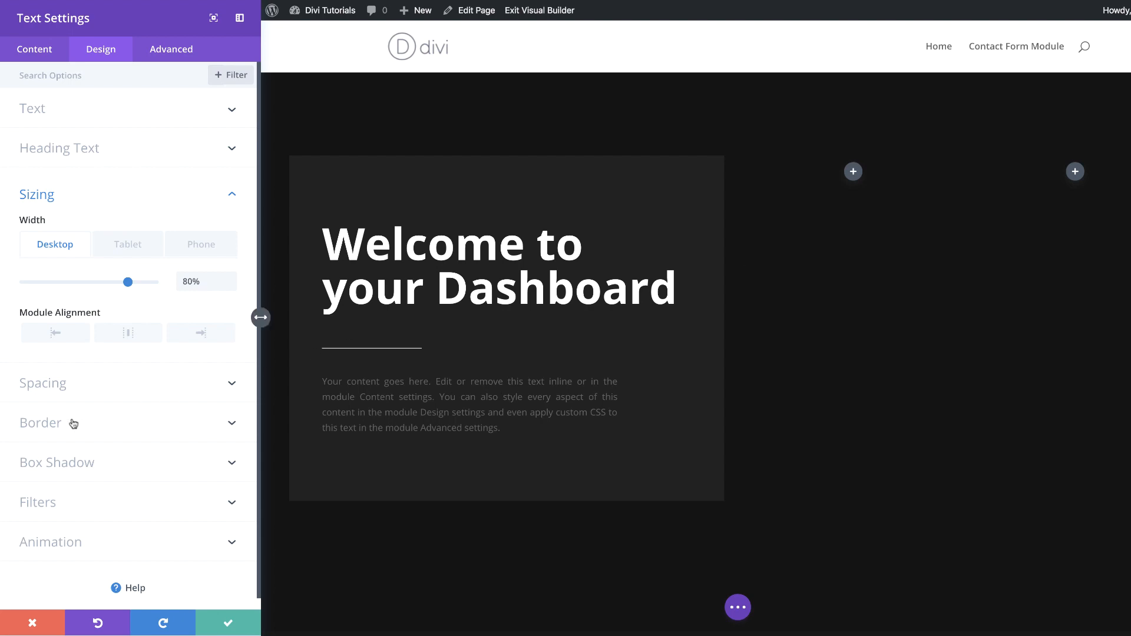
# Step: Give the text module a 50px top custom margin and save the module
pyautogui.click(61, 387)
pyautogui.click(38, 278)
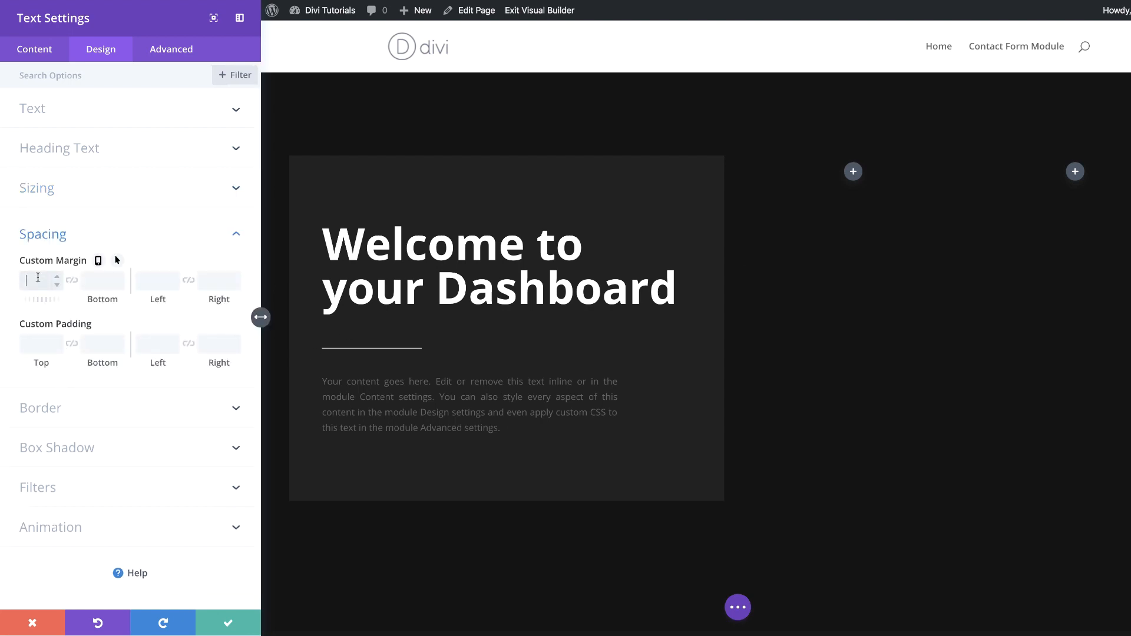
pyautogui.write('50px')
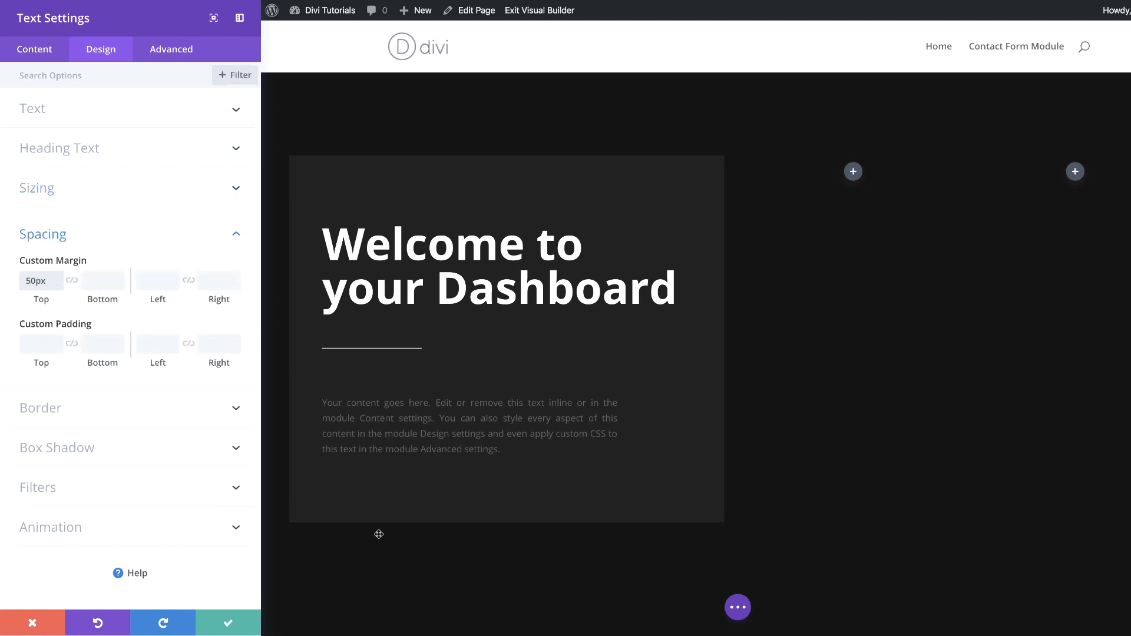
pyautogui.click(226, 625)
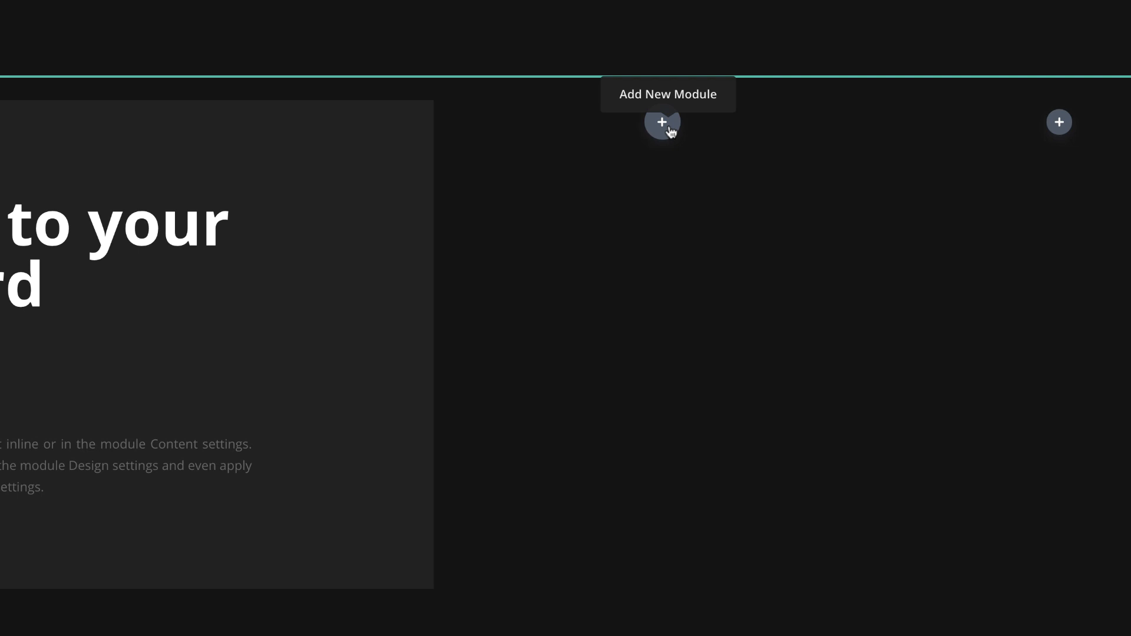
# Step: Add a Blurb module to the empty middle column of the row
pyautogui.click(670, 127)
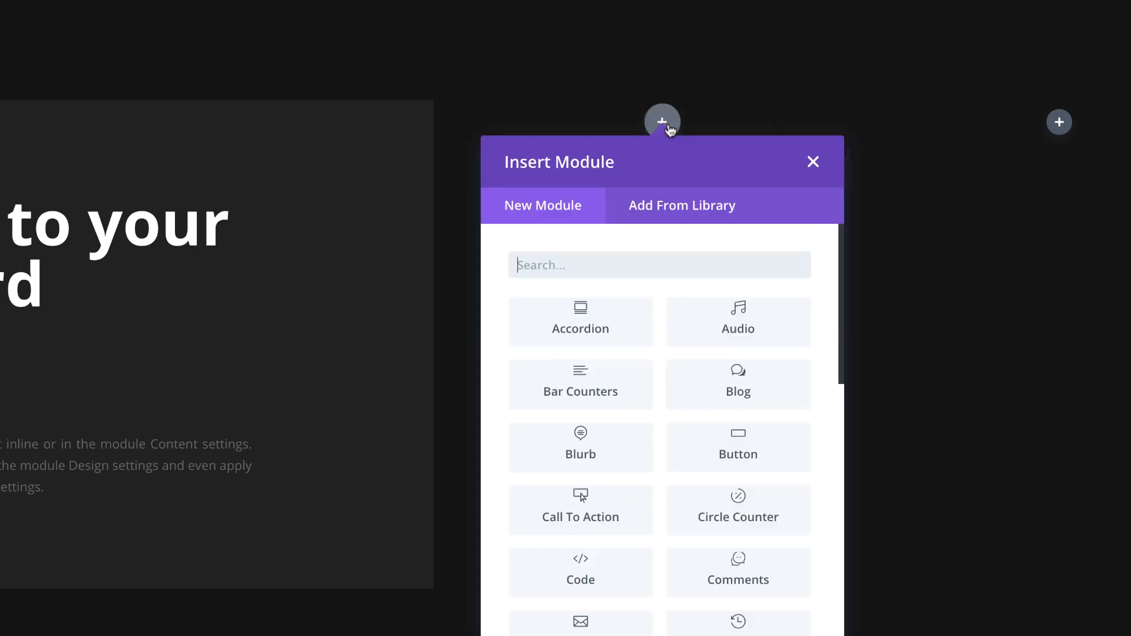
pyautogui.write('blu')
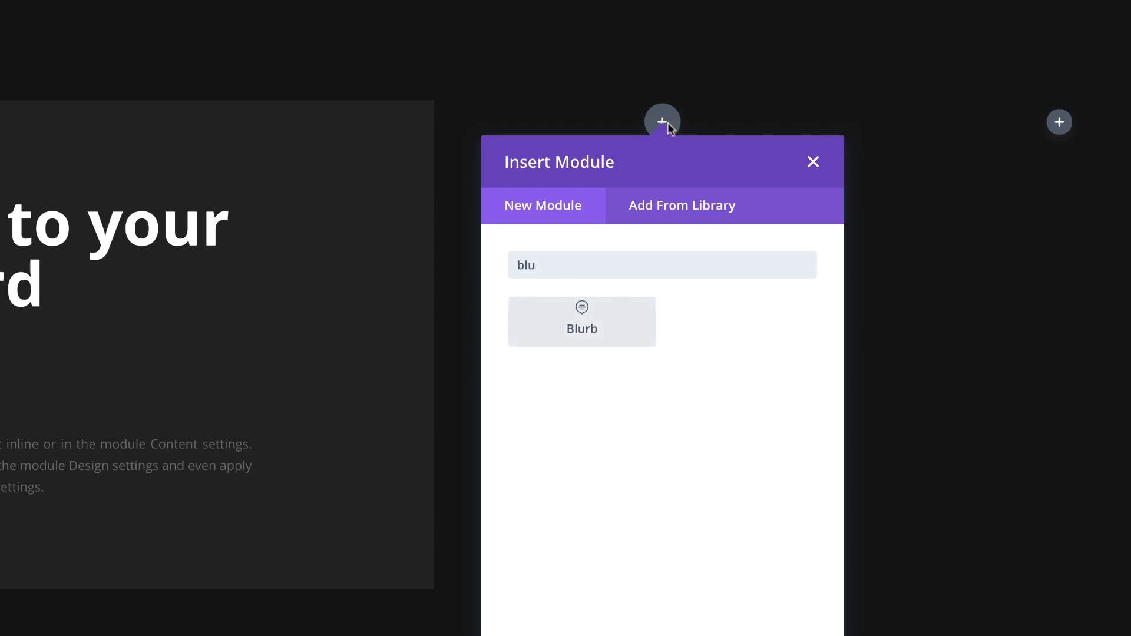
pyautogui.click(588, 326)
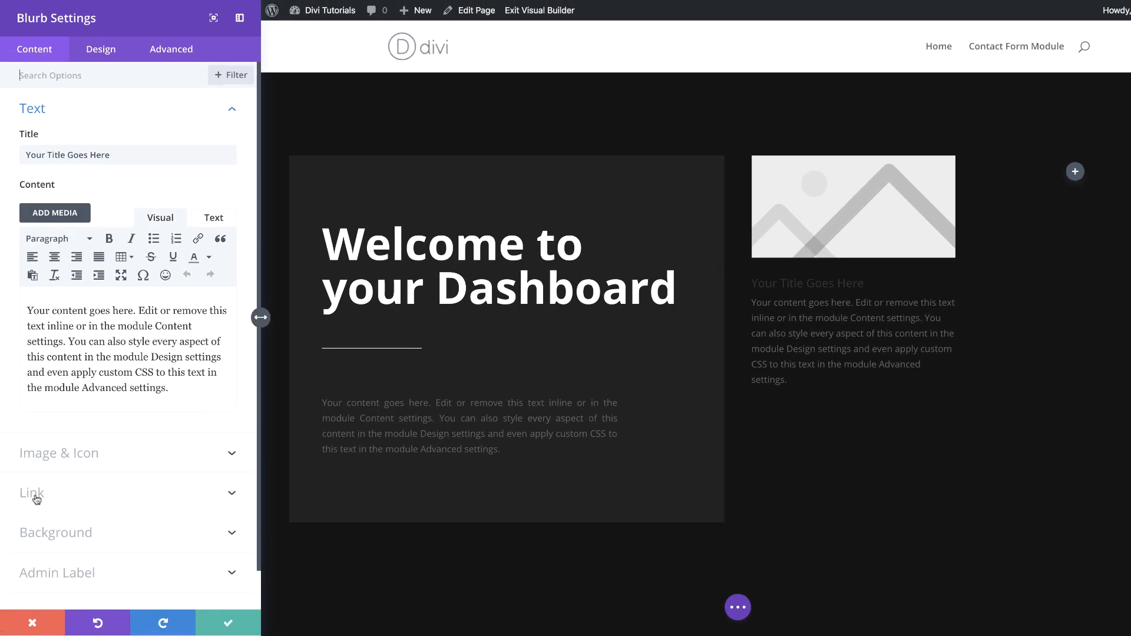
# Step: Make the blurb use an icon instead of an image and choose the solid envelope icon
pyautogui.click(88, 454)
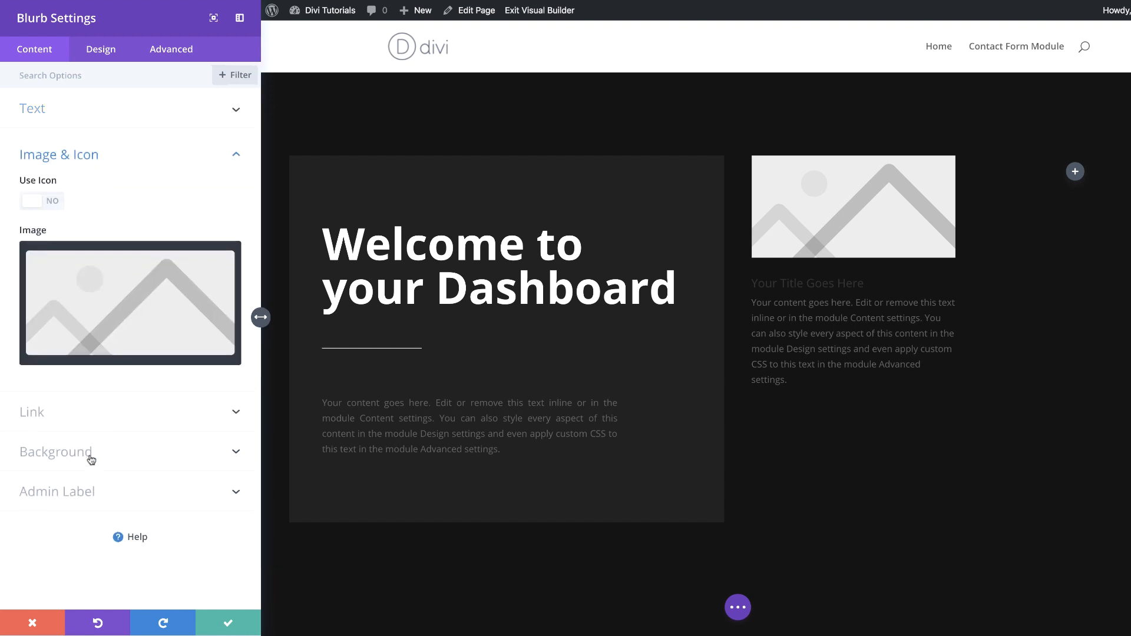
pyautogui.click(52, 202)
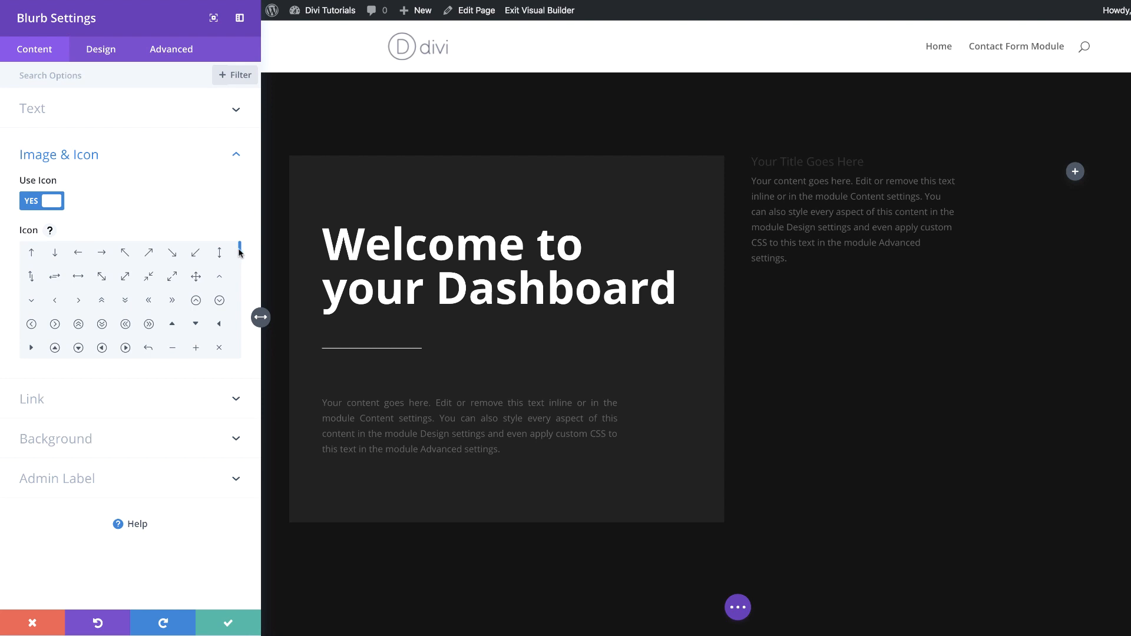
pyautogui.moveTo(239, 252); pyautogui.dragTo(237, 314)
pyautogui.click(127, 340)
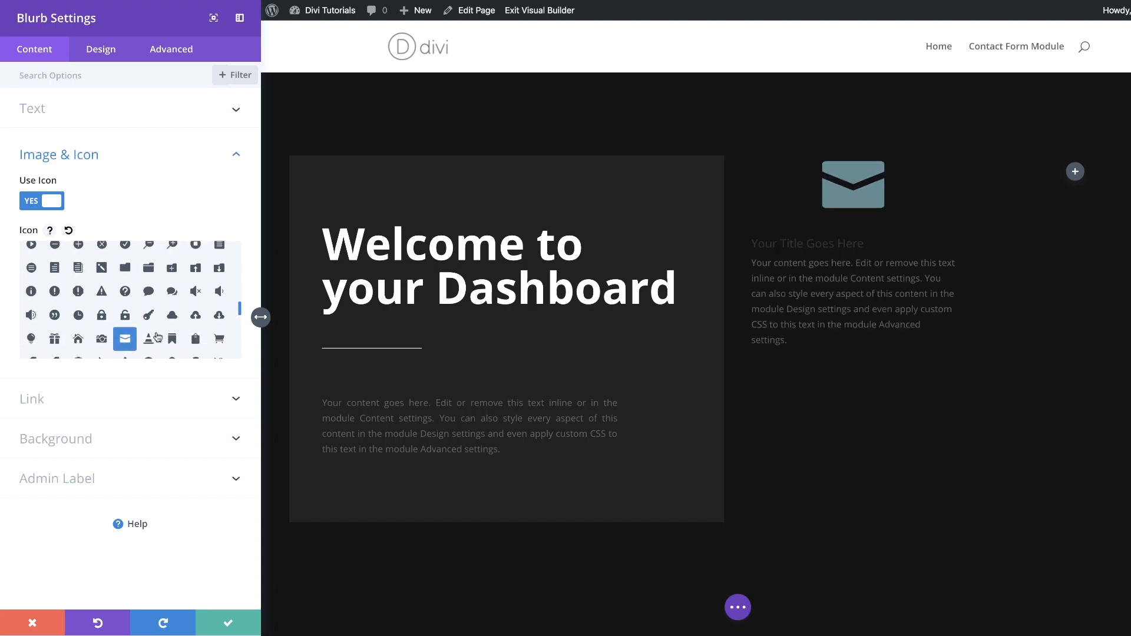
# Step: Set the blurb's background color to #0457ff
pyautogui.click(80, 444)
pyautogui.click(131, 362)
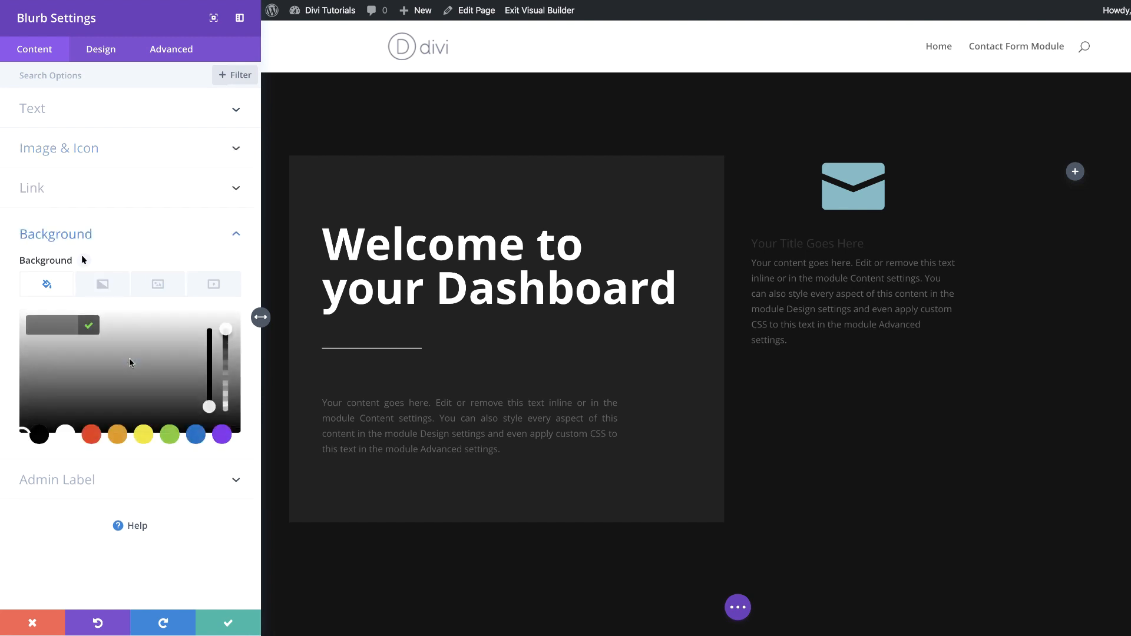
pyautogui.click(47, 324)
pyautogui.write('#0457ff')
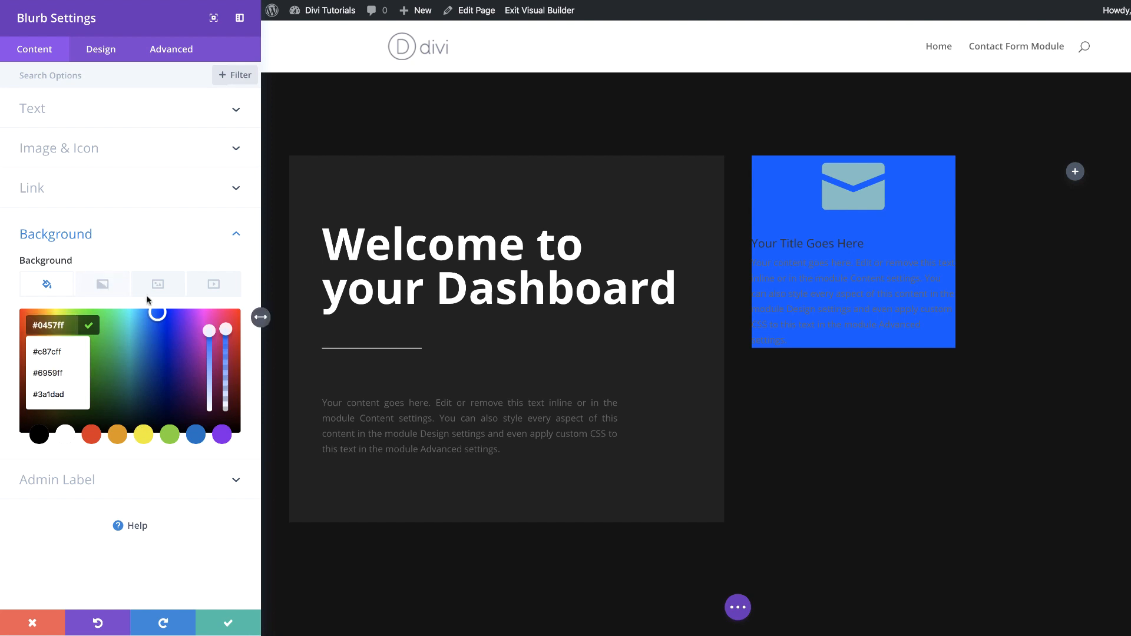
# Step: Shorten the blurb's title to "Title" and its body content to "Your content goes here."
pyautogui.click(56, 110)
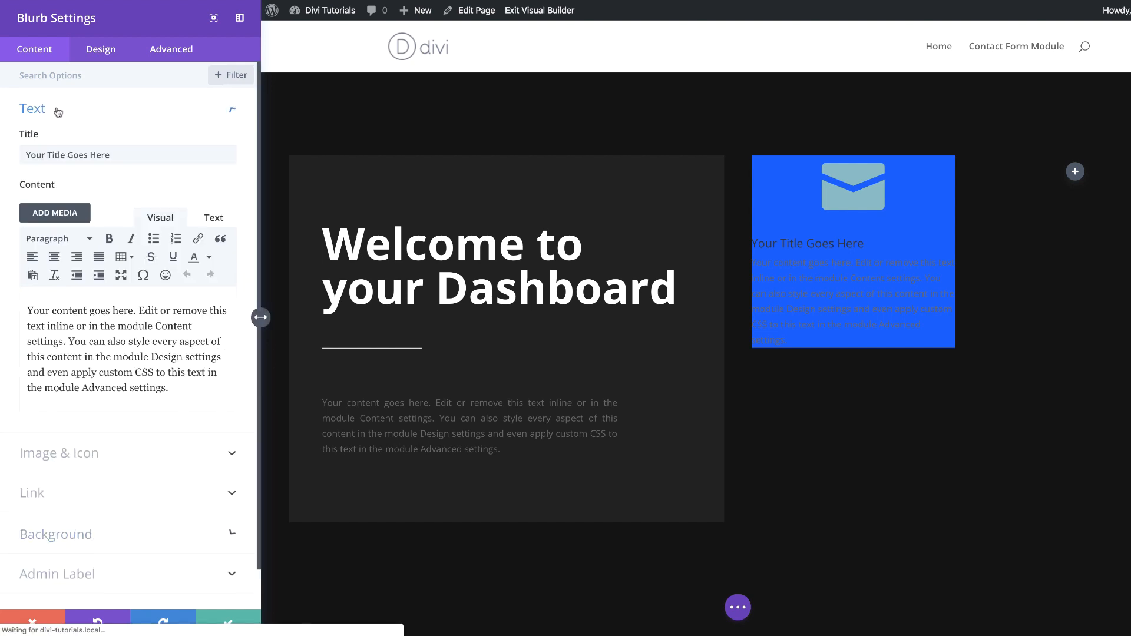
pyautogui.moveTo(69, 155); pyautogui.dragTo(130, 155)
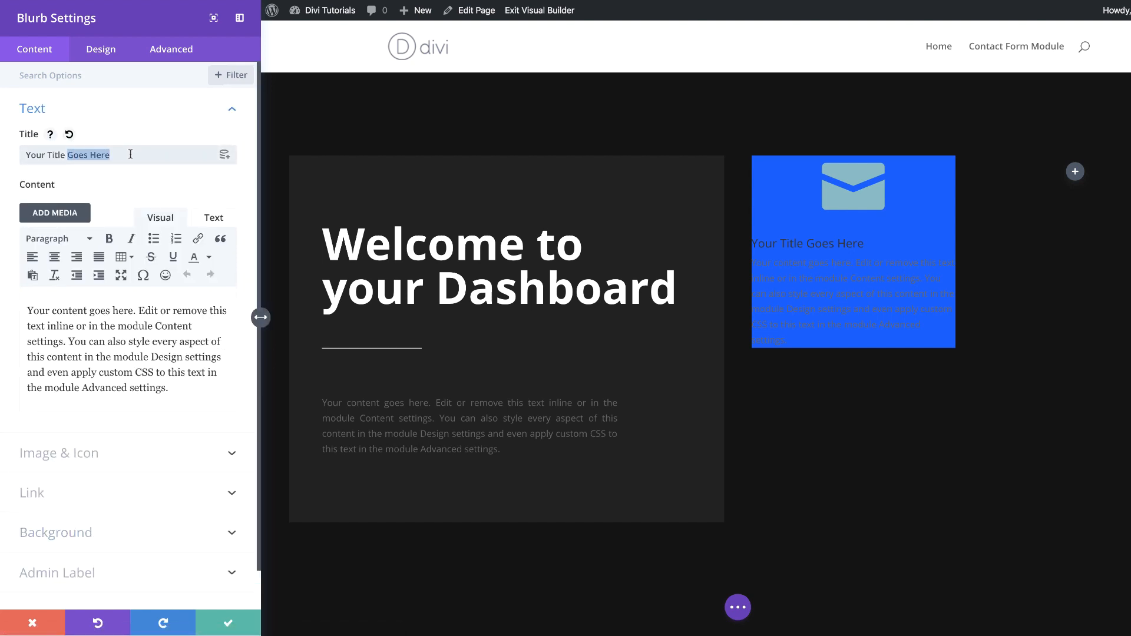
pyautogui.press('BackSpace')
pyautogui.moveTo(47, 155); pyautogui.dragTo(16, 162)
pyautogui.press('BackSpace')
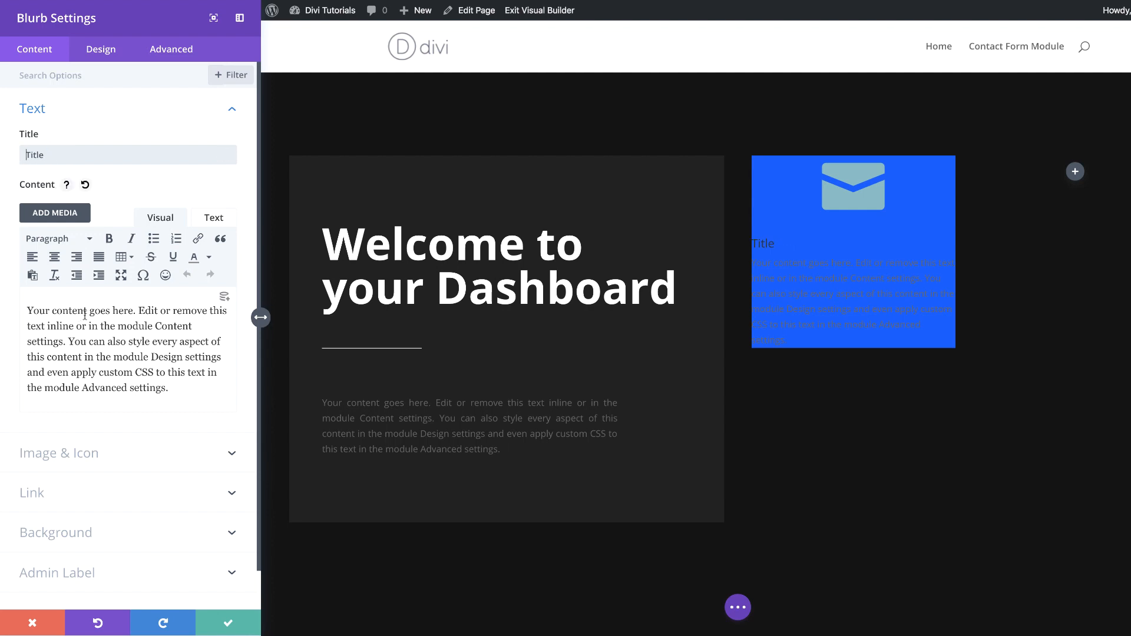
pyautogui.moveTo(139, 311); pyautogui.dragTo(183, 382)
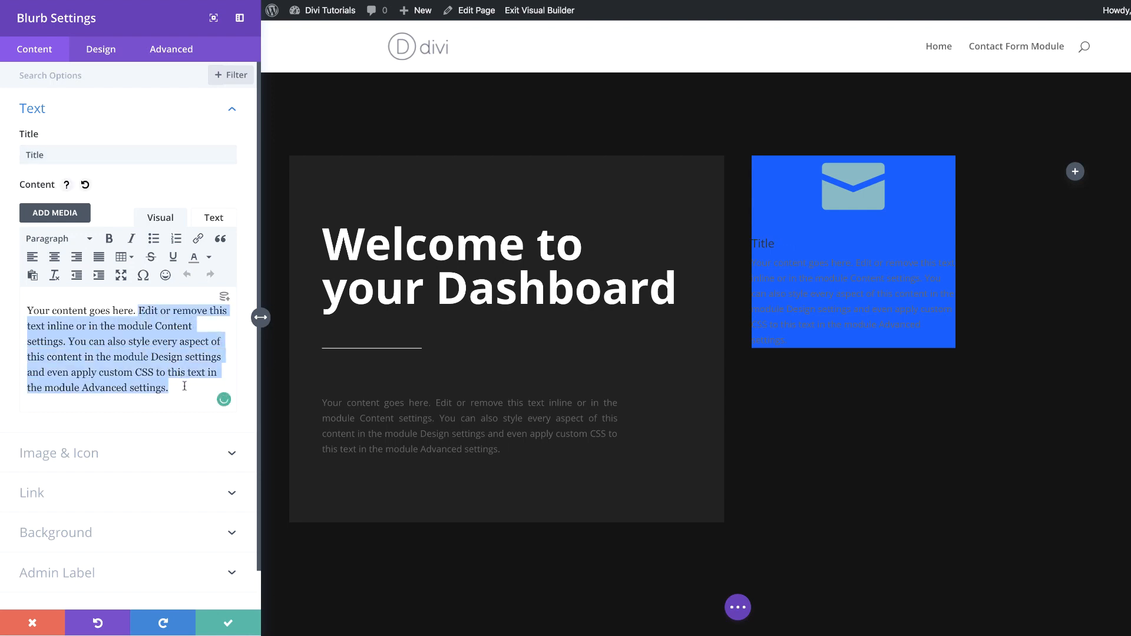
pyautogui.press('BackSpace')
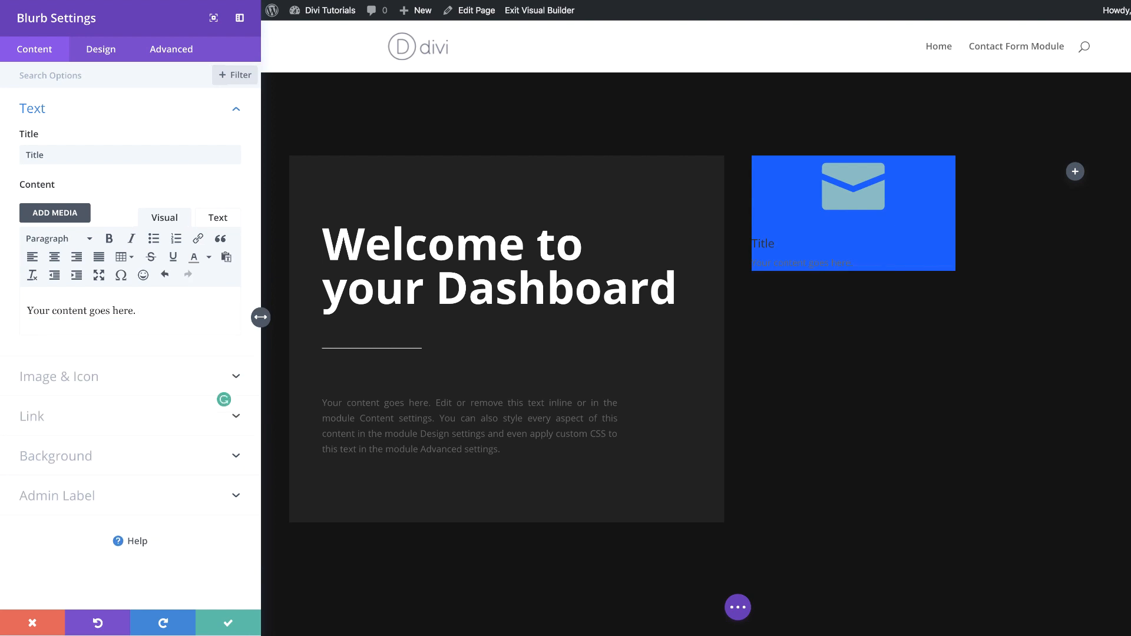
# Step: Enable the blurb's circle icon with a white circle and set the icon color to #0457ff
pyautogui.click(108, 52)
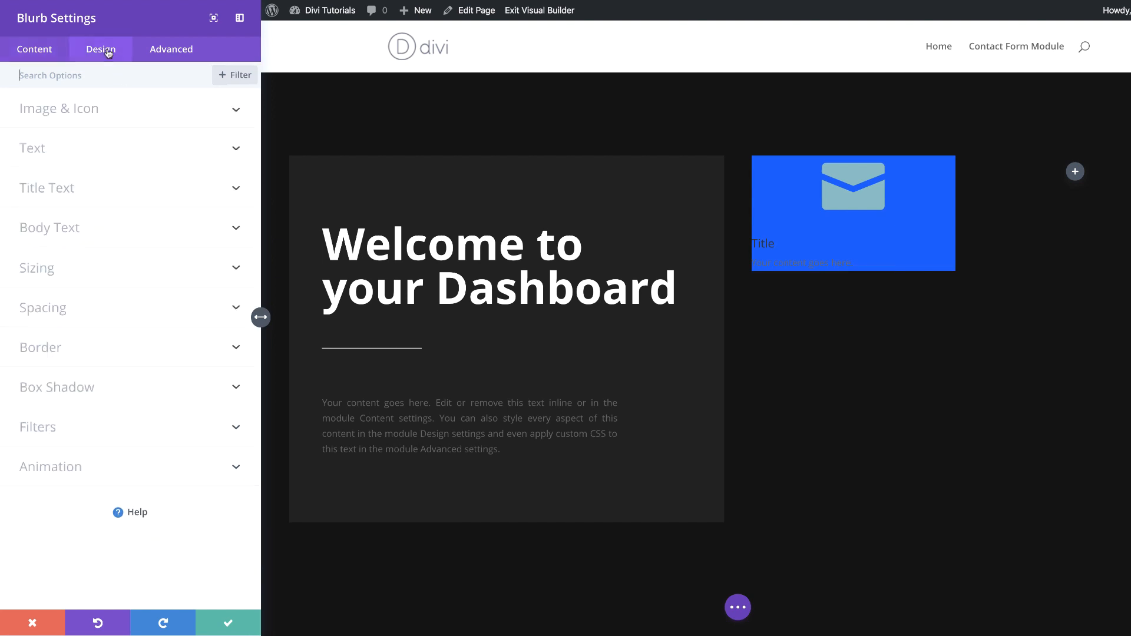
pyautogui.click(88, 112)
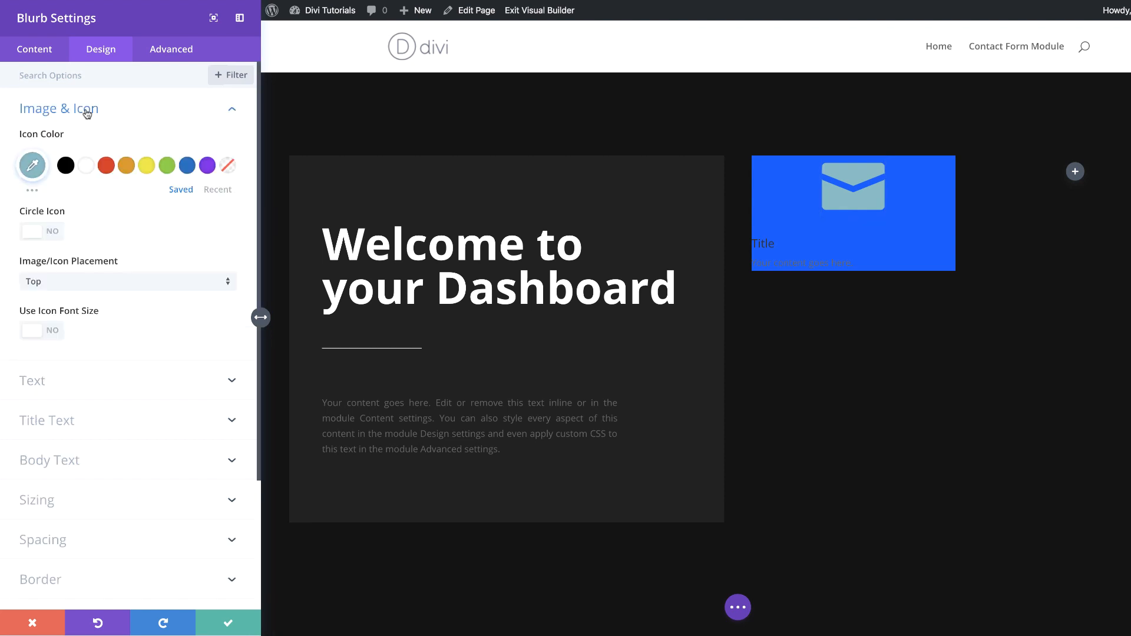
pyautogui.click(56, 233)
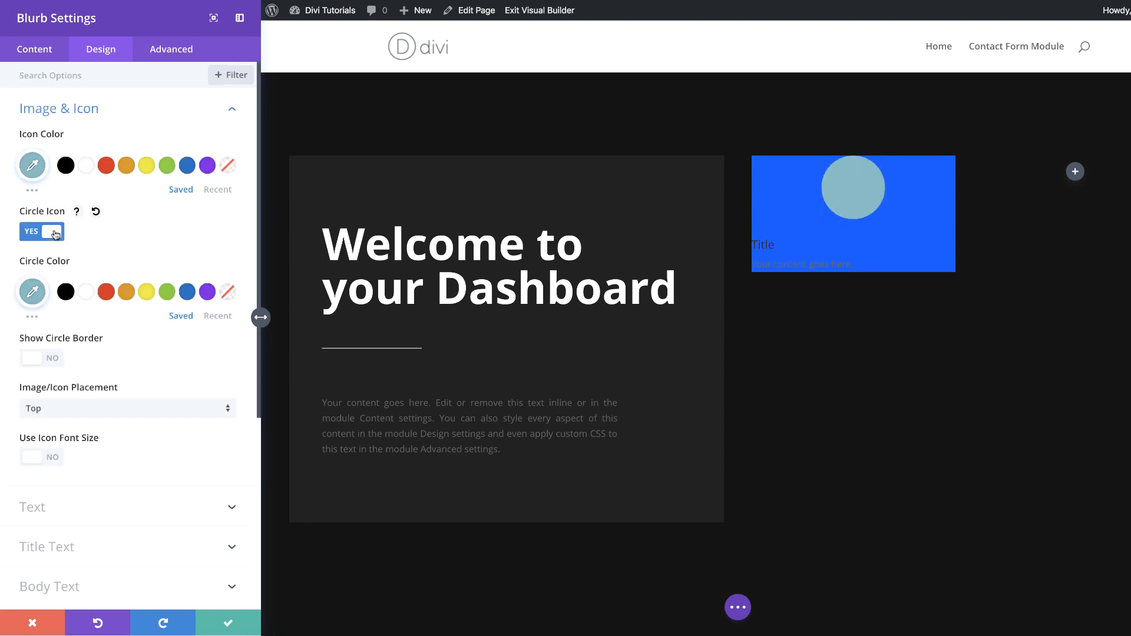
pyautogui.click(87, 293)
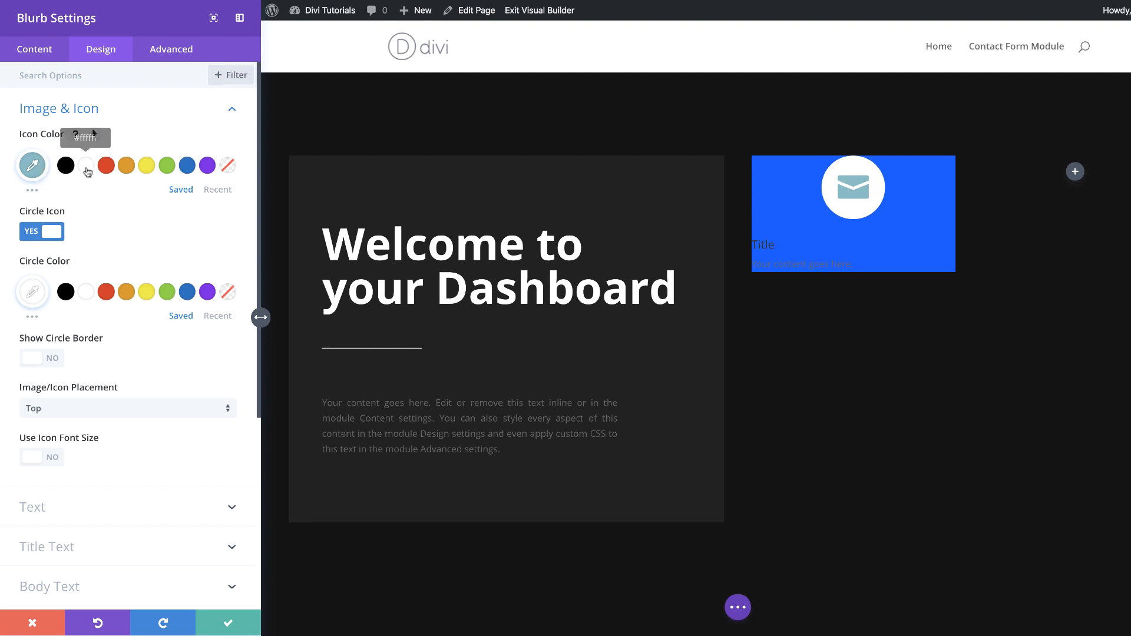
pyautogui.click(32, 165)
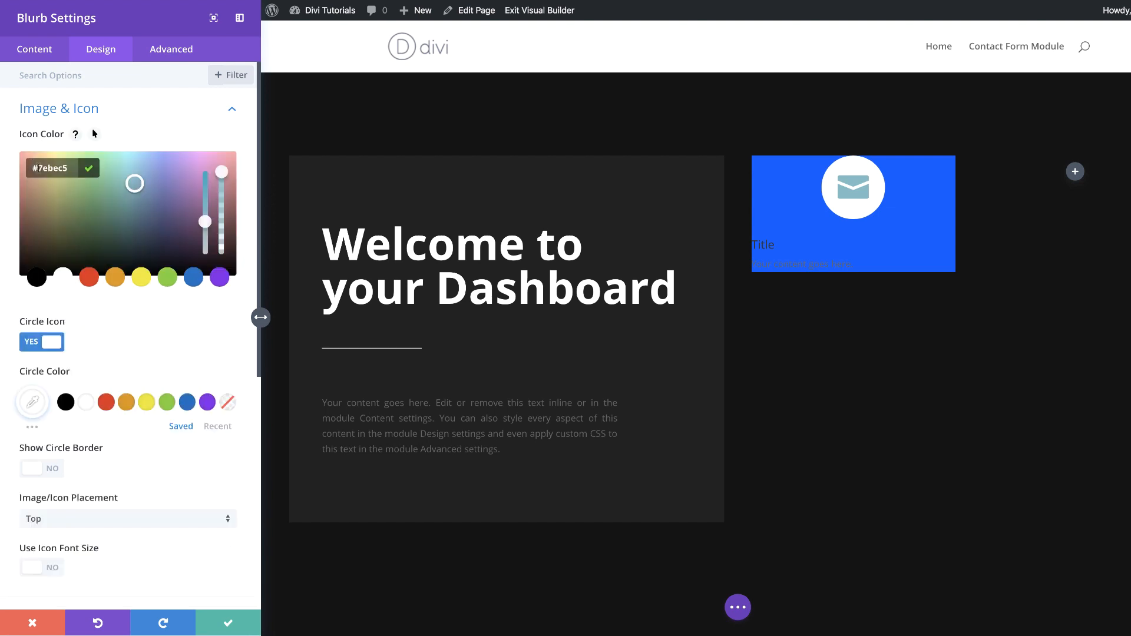
pyautogui.write('#0457ff')
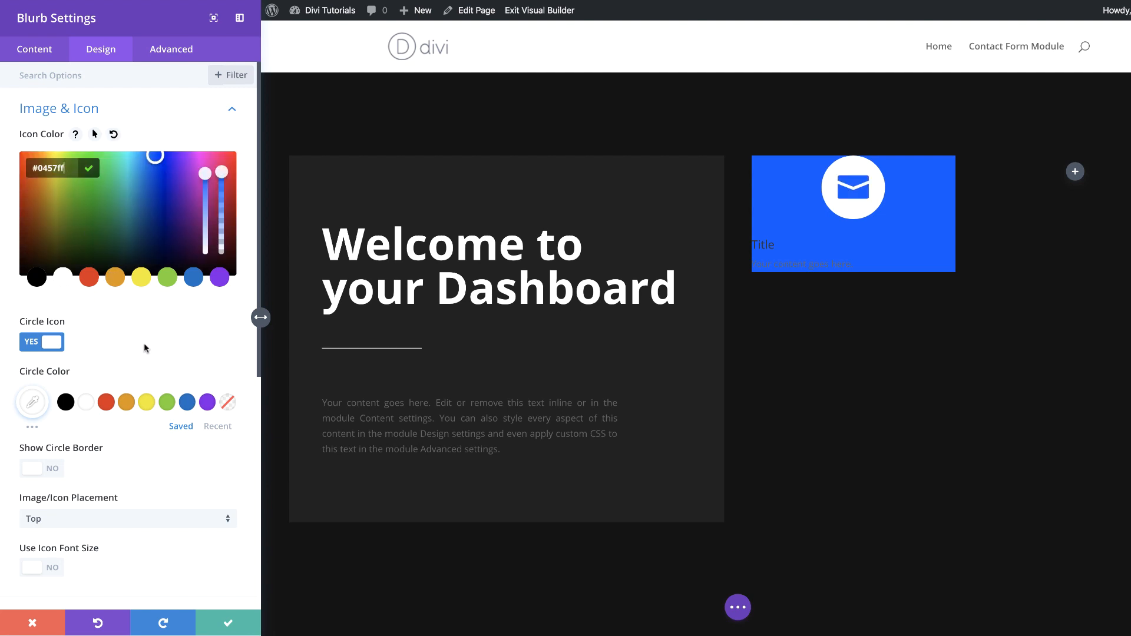
# Step: Enable a custom icon font size for the blurb and set it to 33px
pyautogui.scroll(-1, 137, 338)
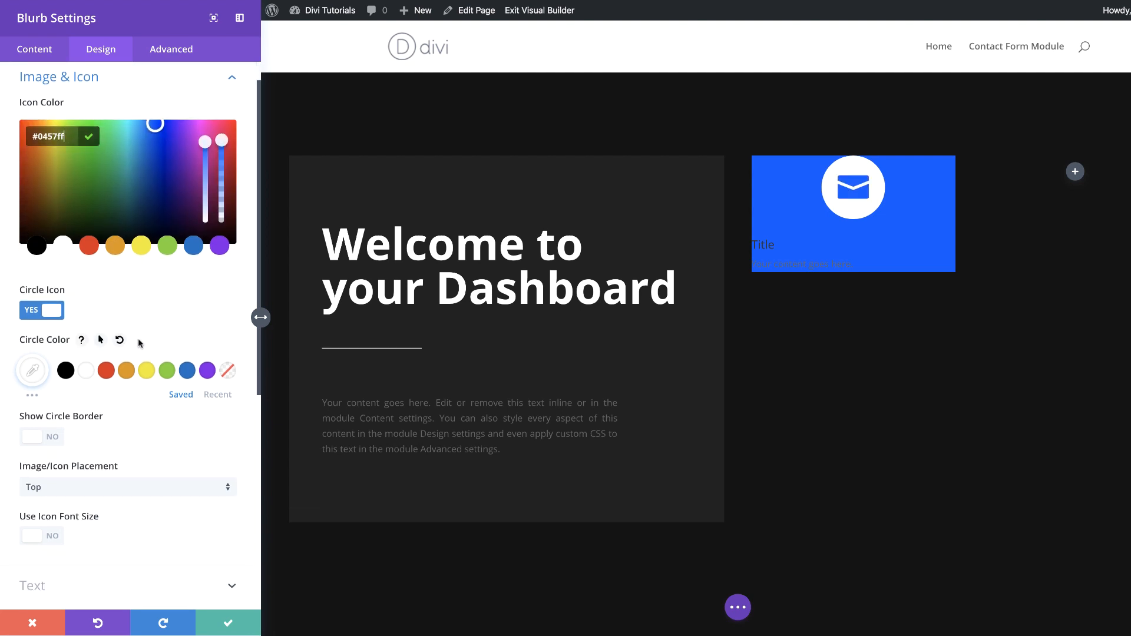
pyautogui.scroll(-1, 173, 363)
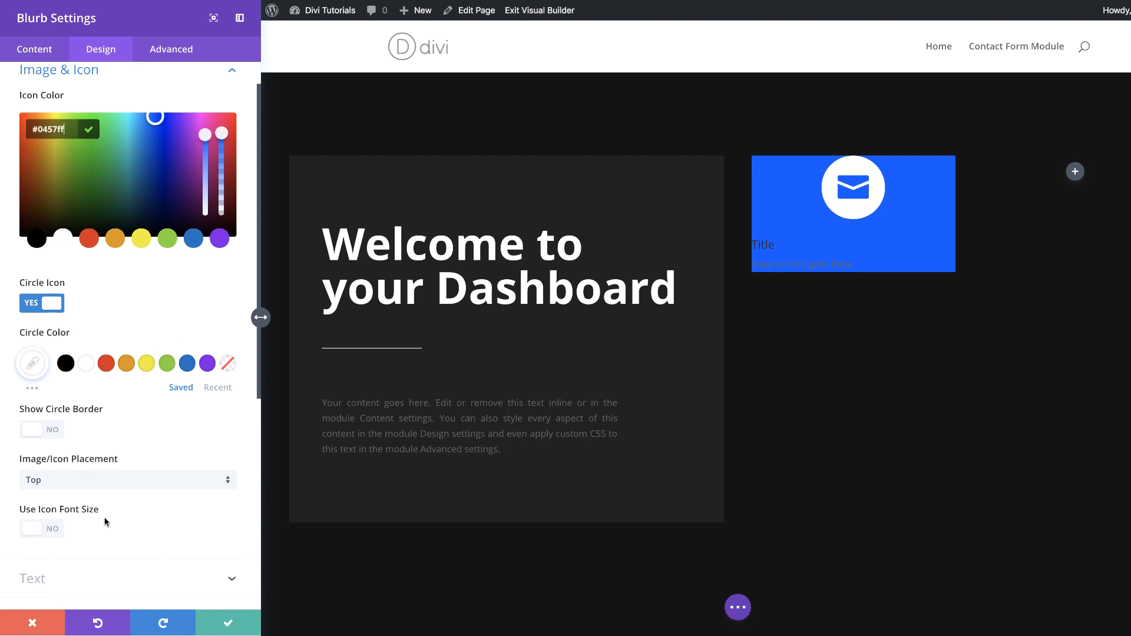
pyautogui.click(55, 533)
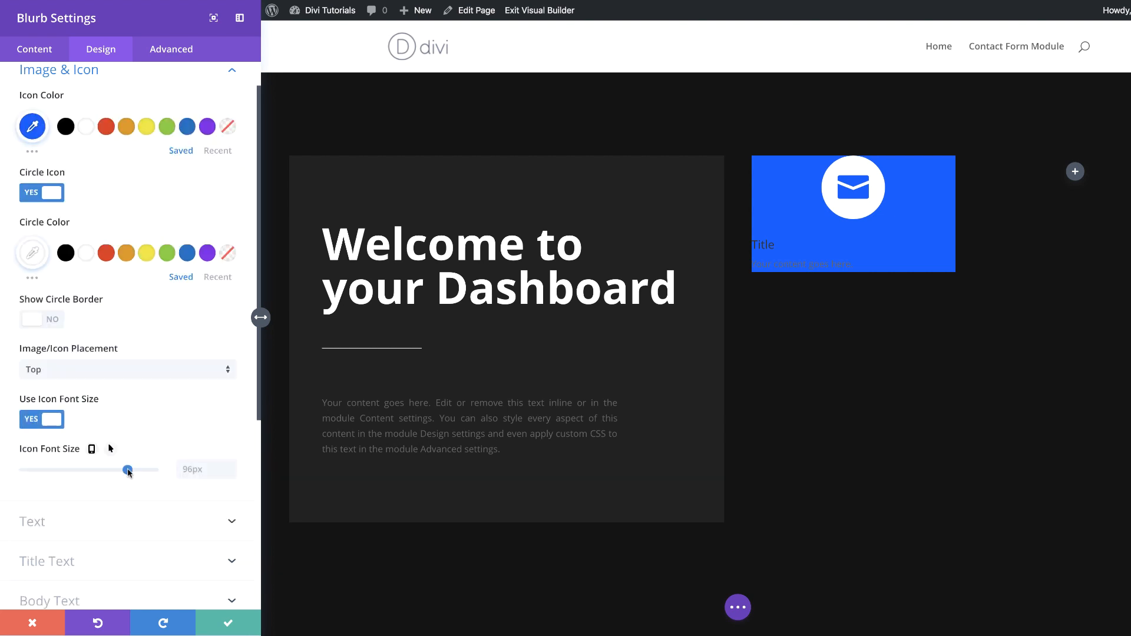
pyautogui.click(183, 469)
pyautogui.write('33')
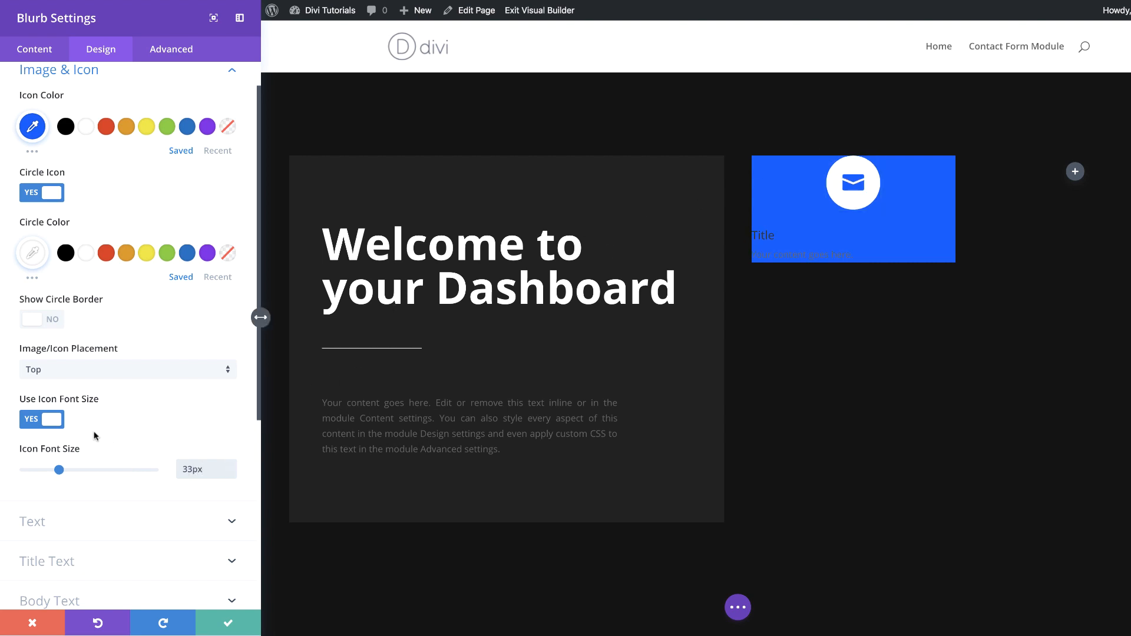
# Step: Center the blurb's text orientation and set its text color to Light
pyautogui.scroll(-1, 115, 423)
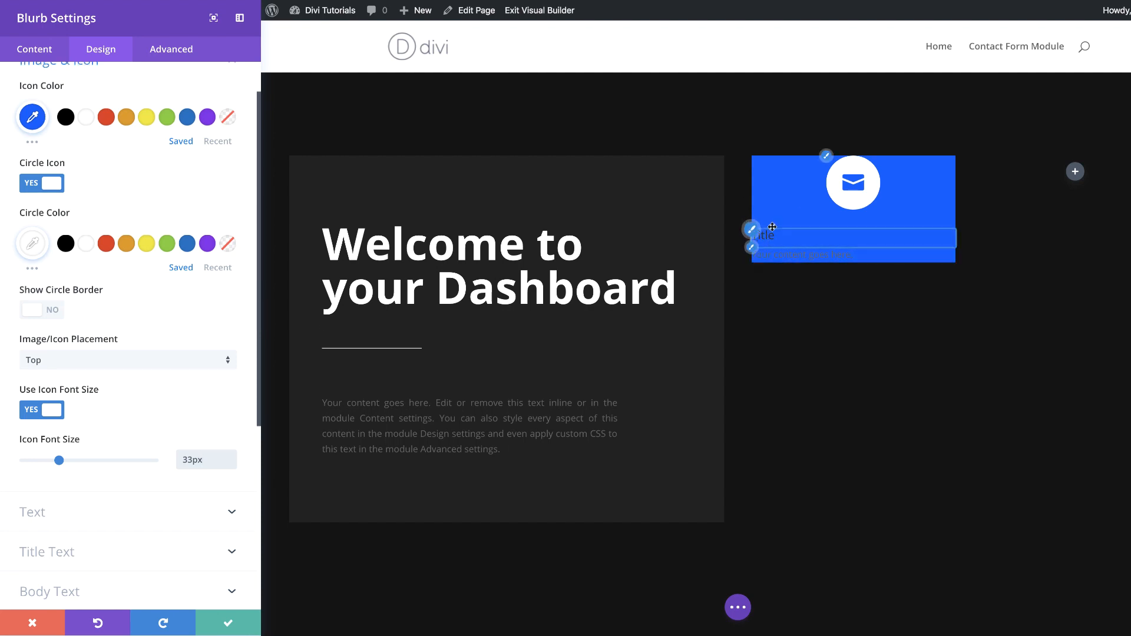
pyautogui.scroll(-1, 101, 545)
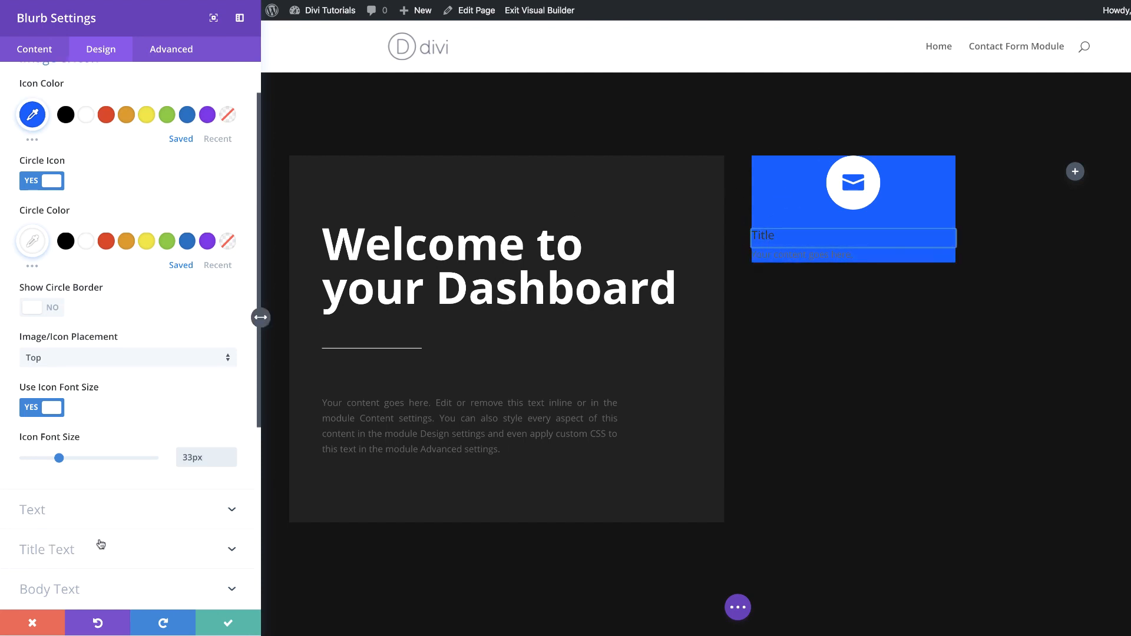
pyautogui.scroll(-3, 102, 545)
pyautogui.click(43, 481)
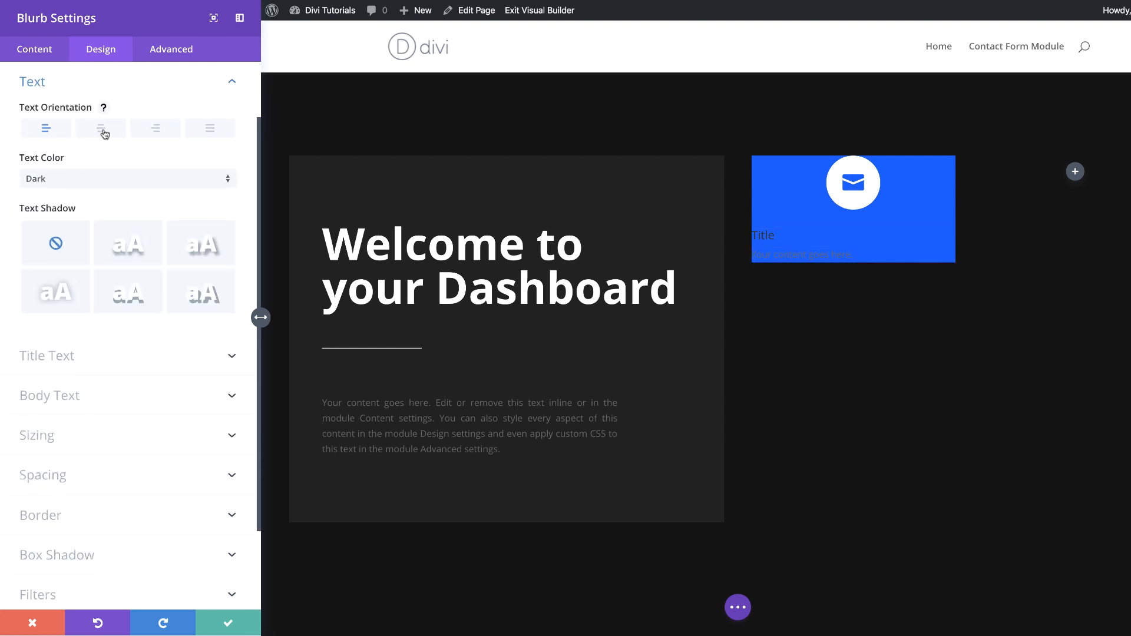
pyautogui.click(81, 181)
pyautogui.click(73, 188)
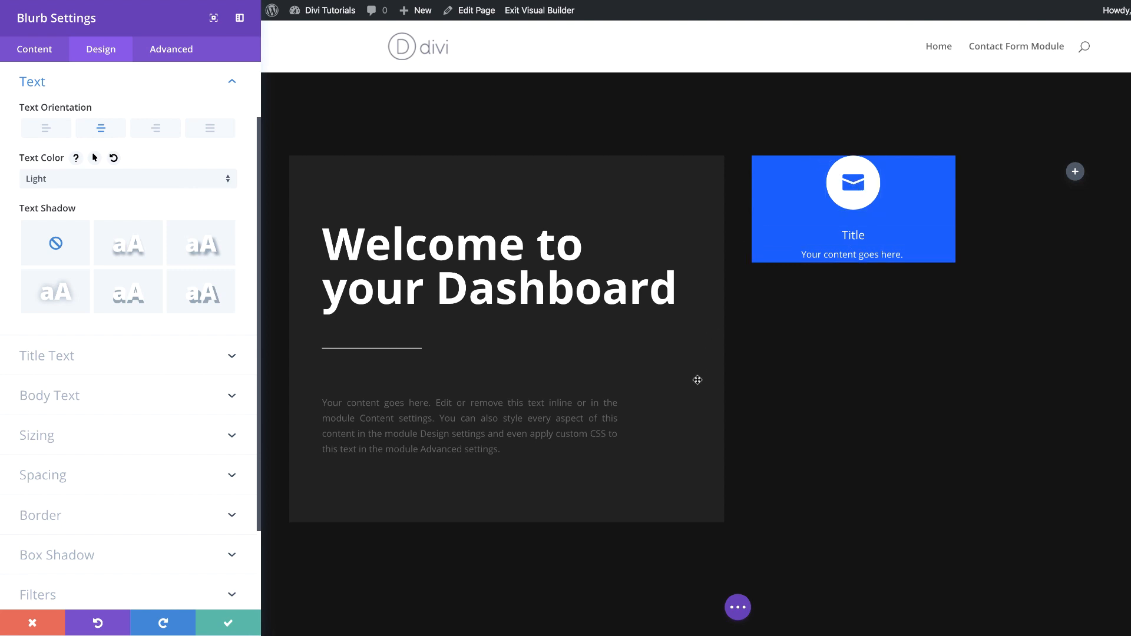
# Step: Set the blurb's custom padding to 75px top and bottom and 30px left and right
pyautogui.click(60, 480)
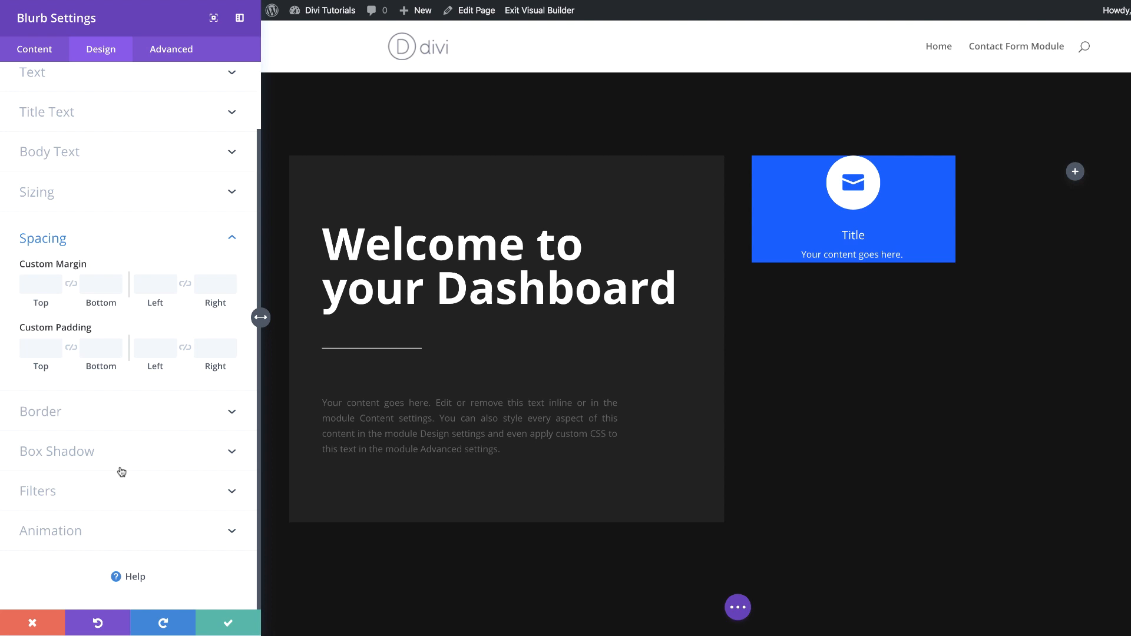
pyautogui.click(43, 349)
pyautogui.write('75')
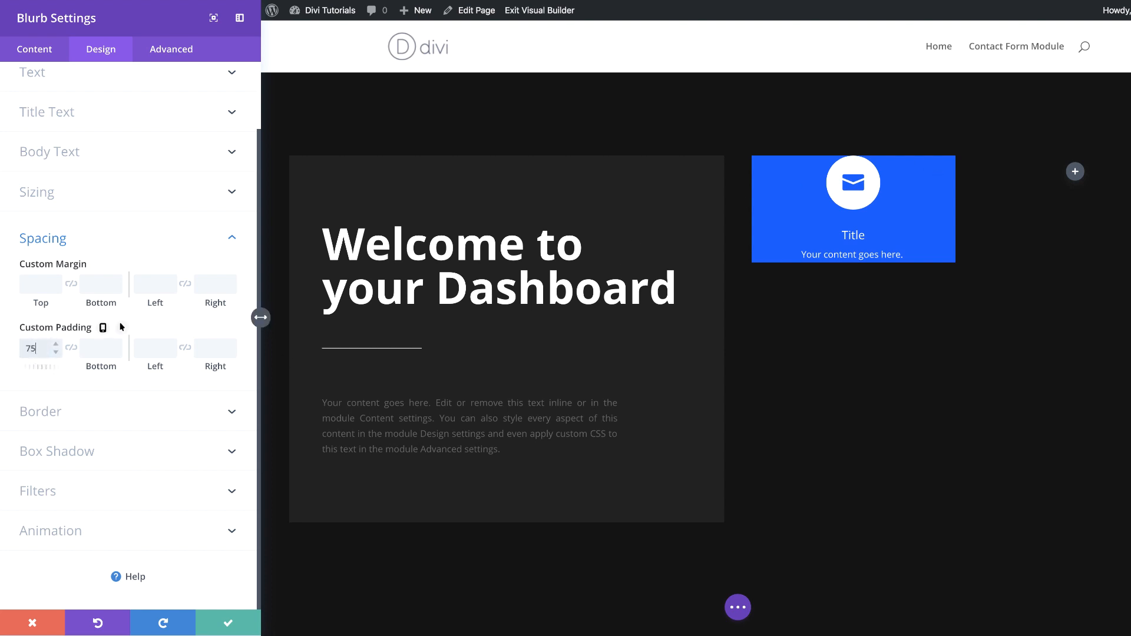
pyautogui.write('px')
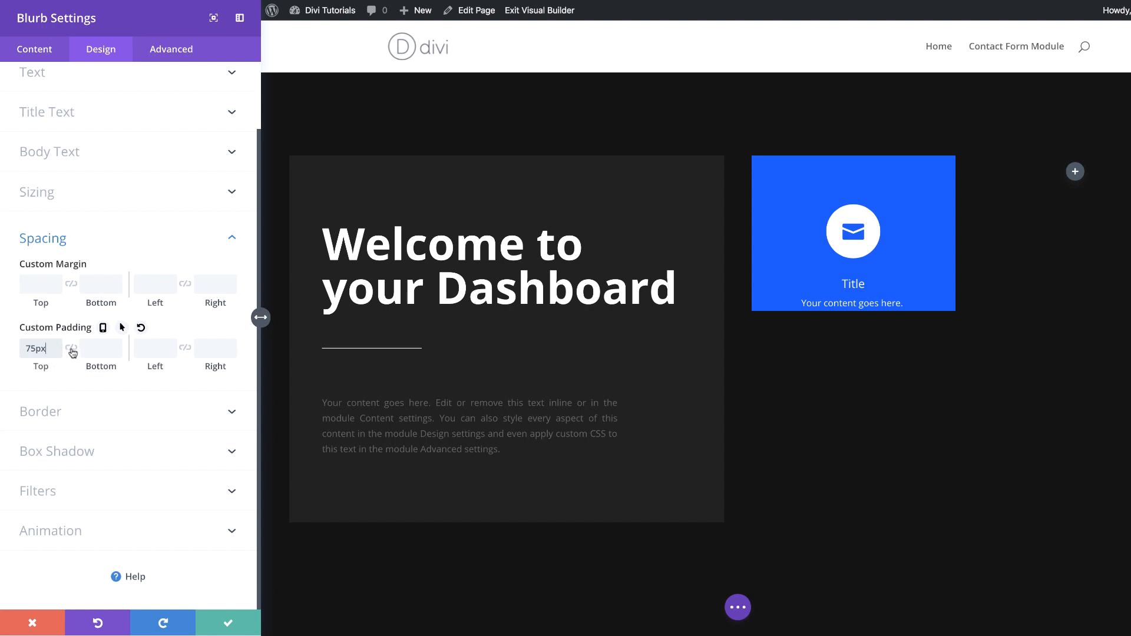
pyautogui.click(71, 350)
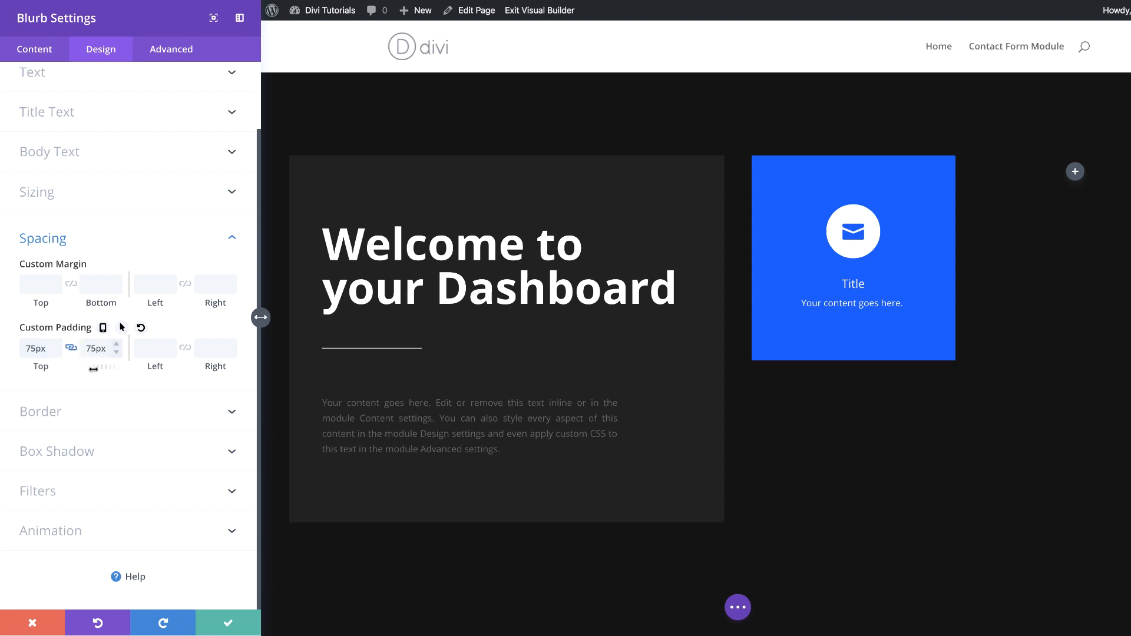
pyautogui.click(160, 353)
pyautogui.write('30px')
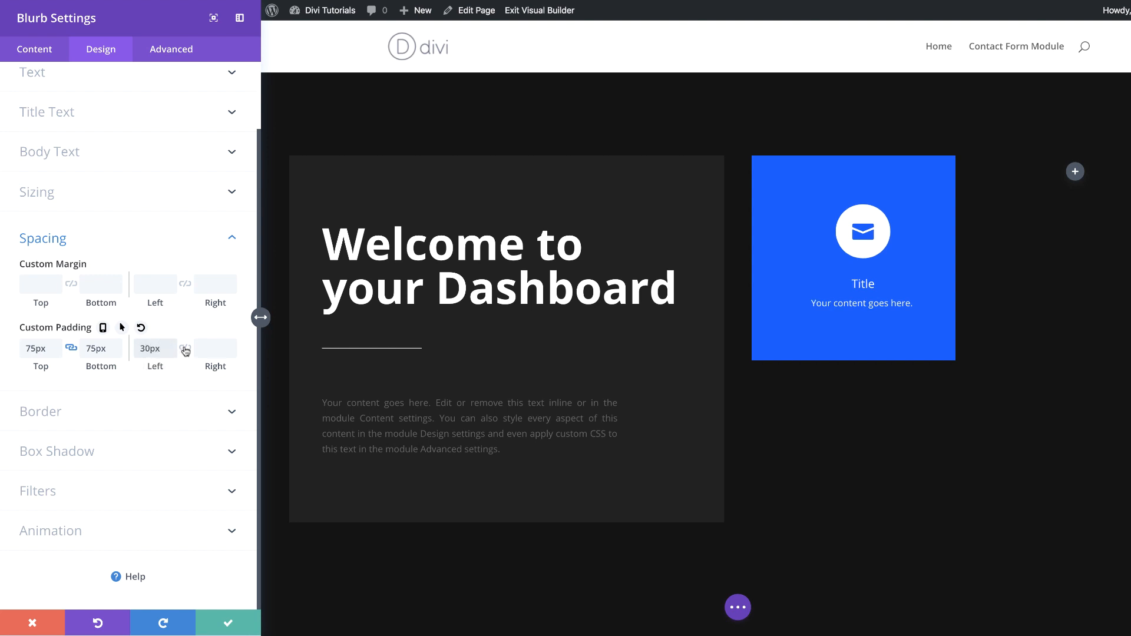
pyautogui.click(185, 348)
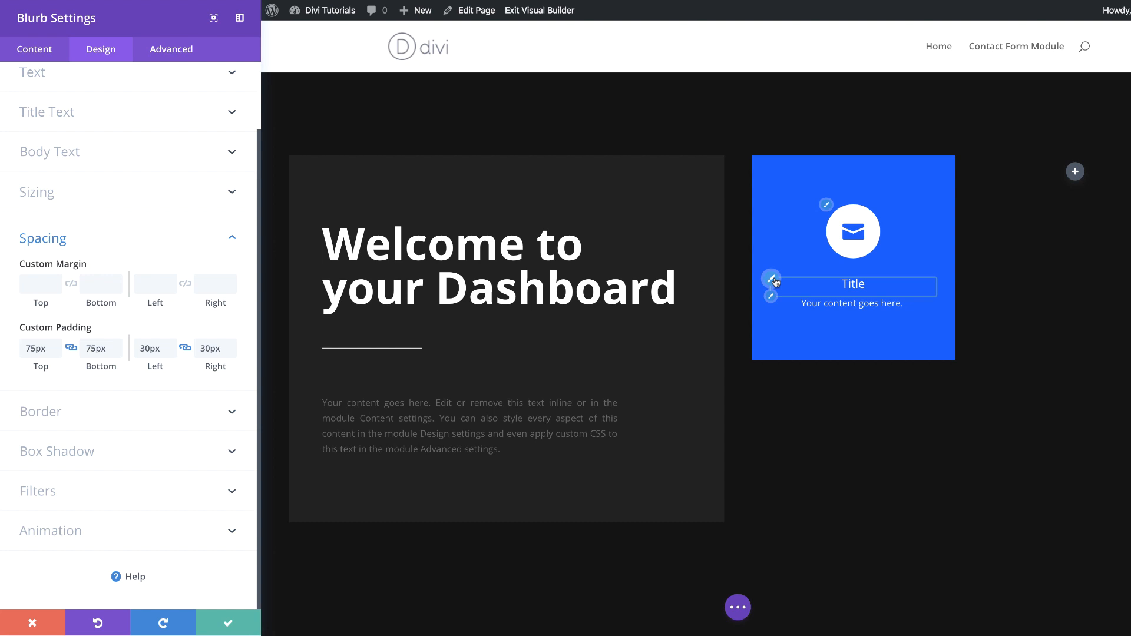
# Step: Set the blurb's title font weight to Ultra Bold with uppercase style and save the blurb settings
pyautogui.click(775, 282)
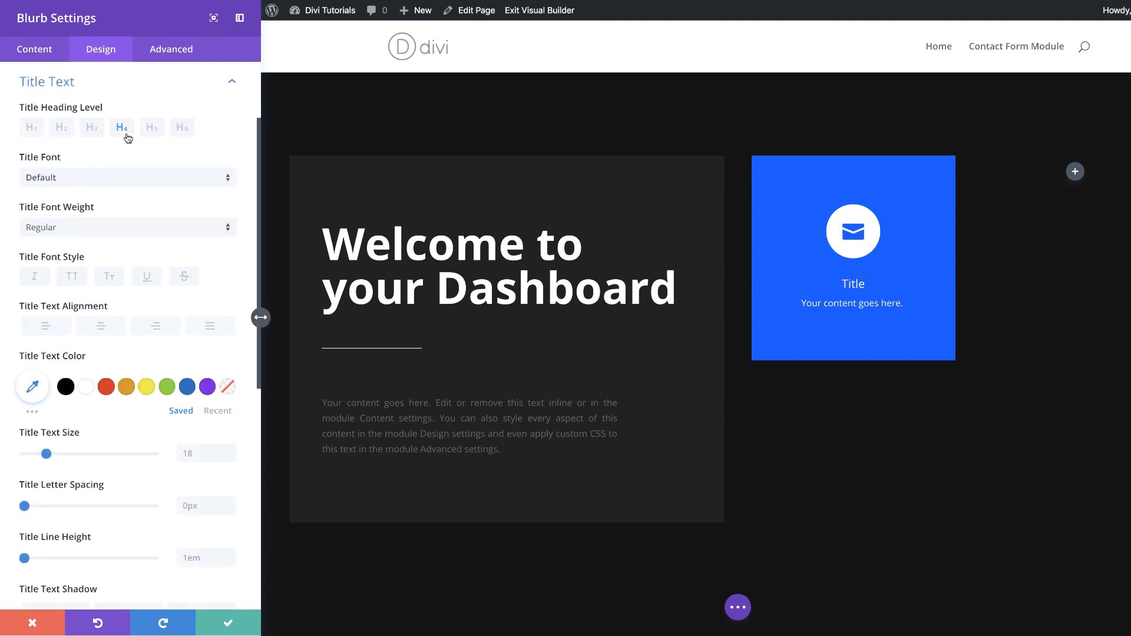
pyautogui.click(75, 230)
pyautogui.click(85, 329)
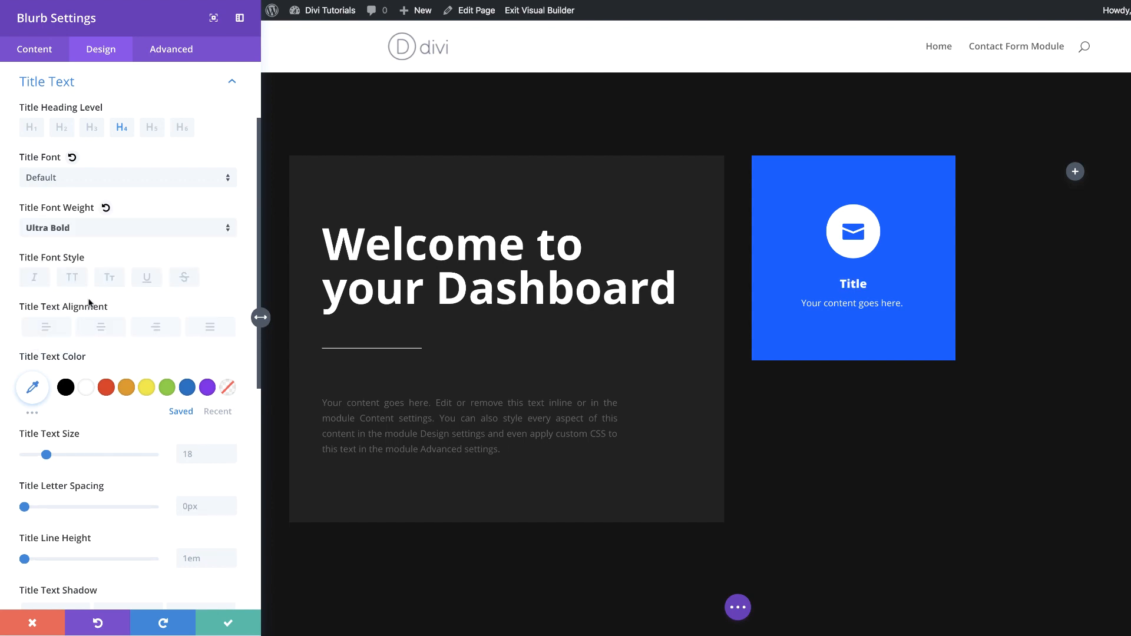
pyautogui.click(74, 281)
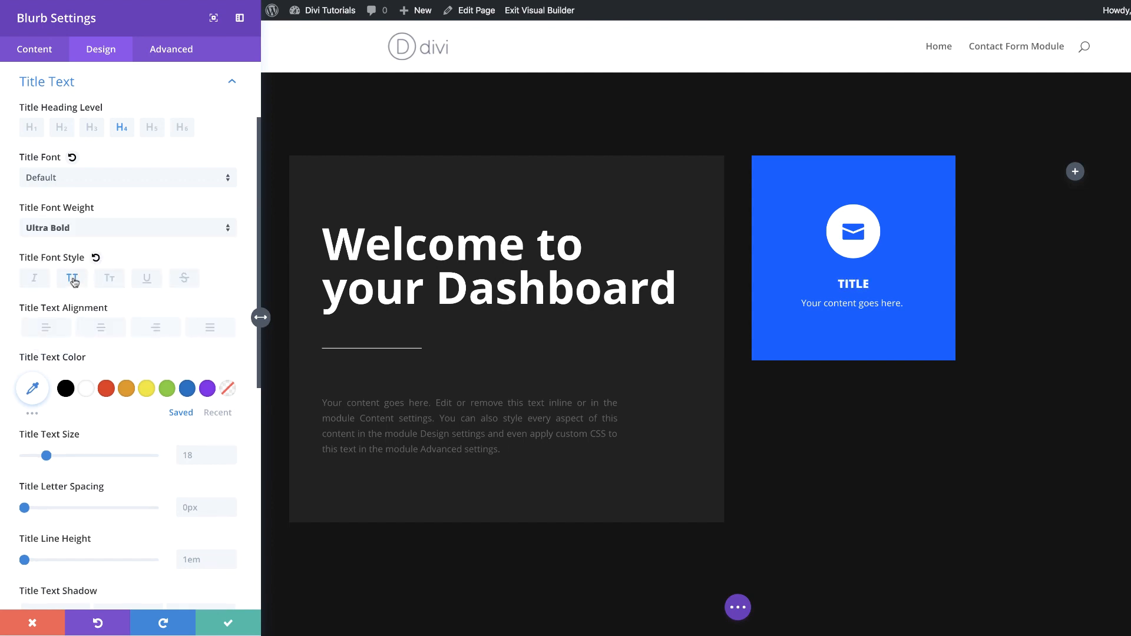
pyautogui.click(240, 623)
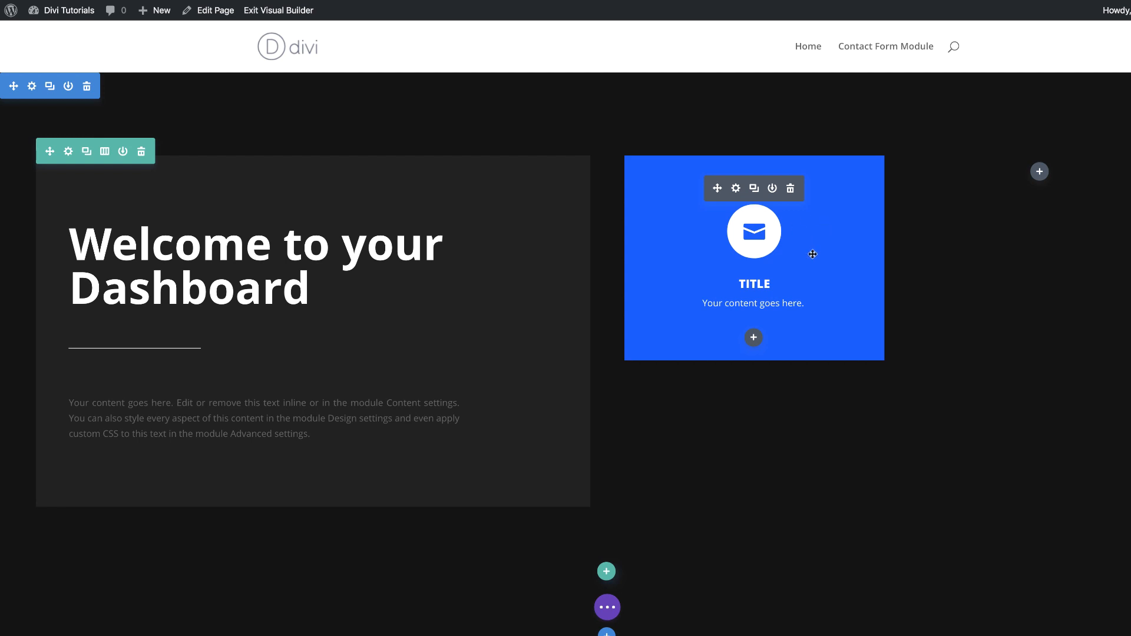
# Step: Duplicate the blue envelope blurb and move copies into the third column to form a two-by-two grid of tiles
pyautogui.click(755, 190)
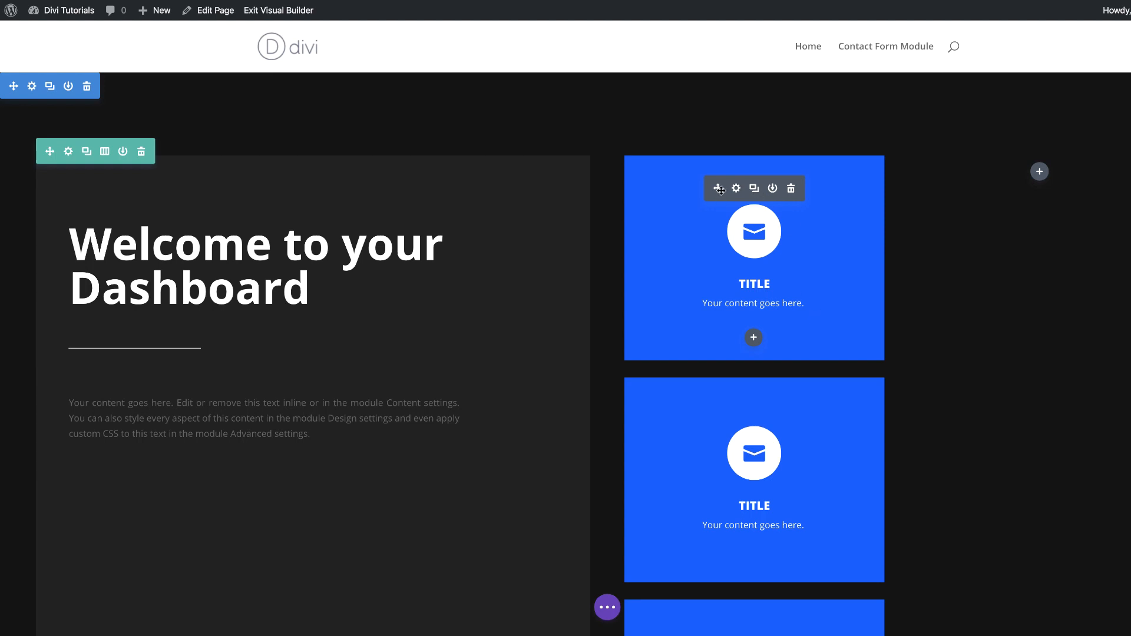
pyautogui.moveTo(720, 189); pyautogui.dragTo(1015, 168)
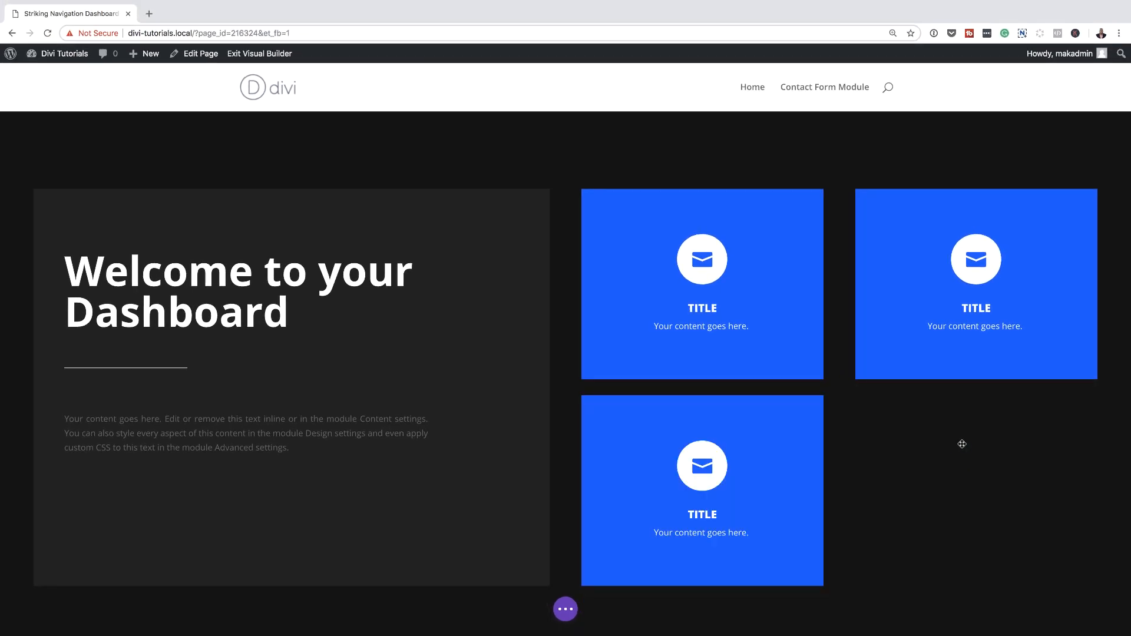
pyautogui.moveTo(962, 444); pyautogui.dragTo(961, 444)
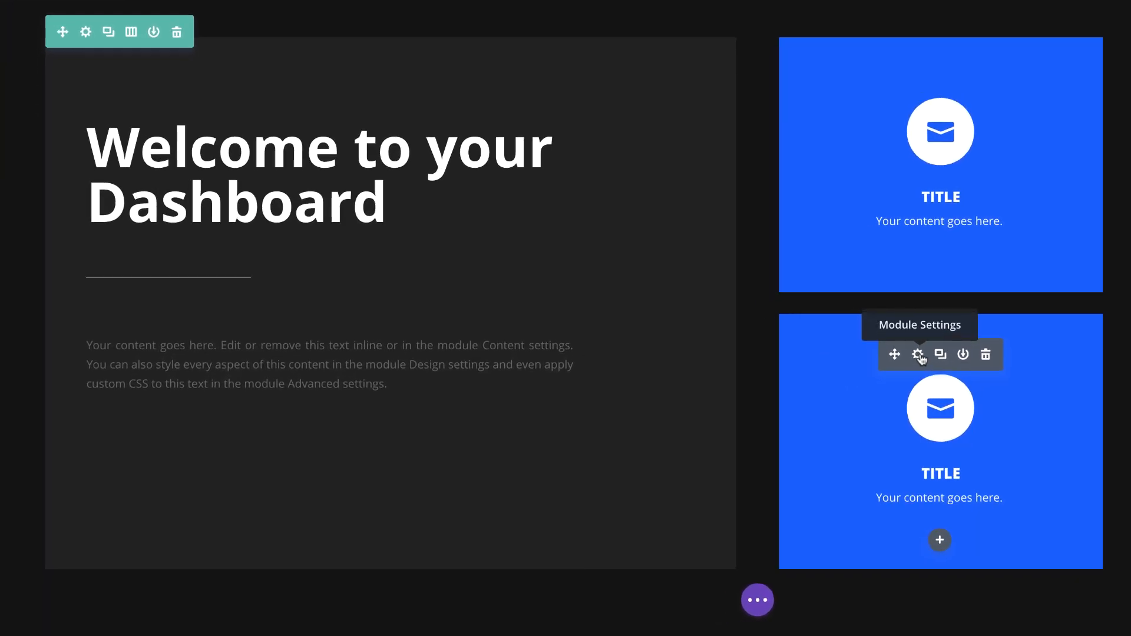
# Step: Change the icon of the second column's lower blurb to the solid stacked-documents icon
pyautogui.click(919, 356)
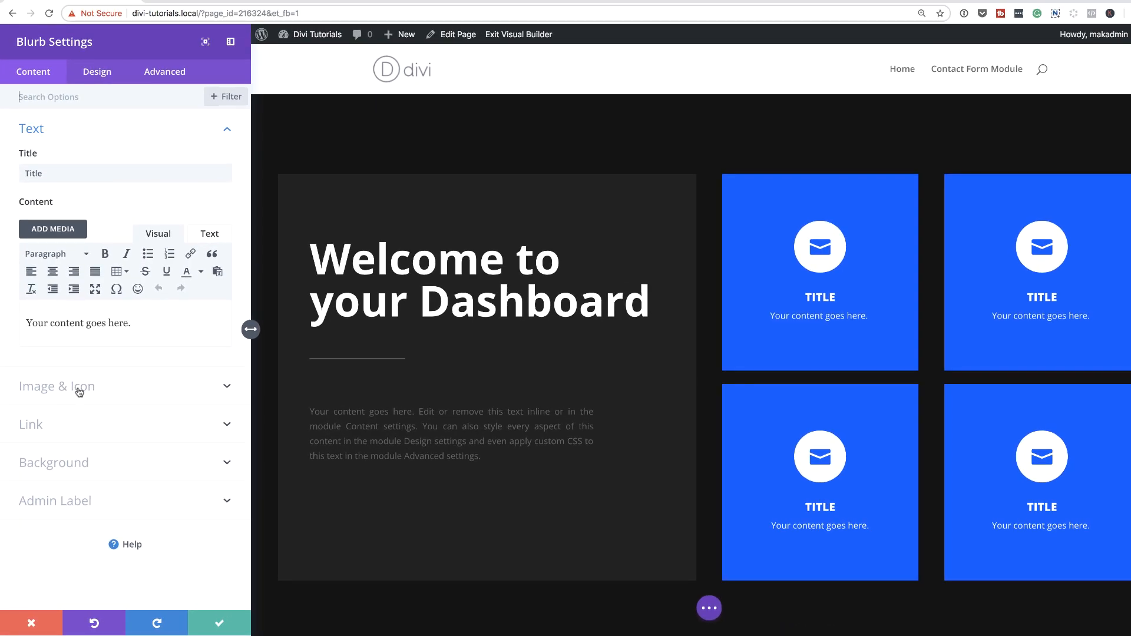
pyautogui.click(102, 312)
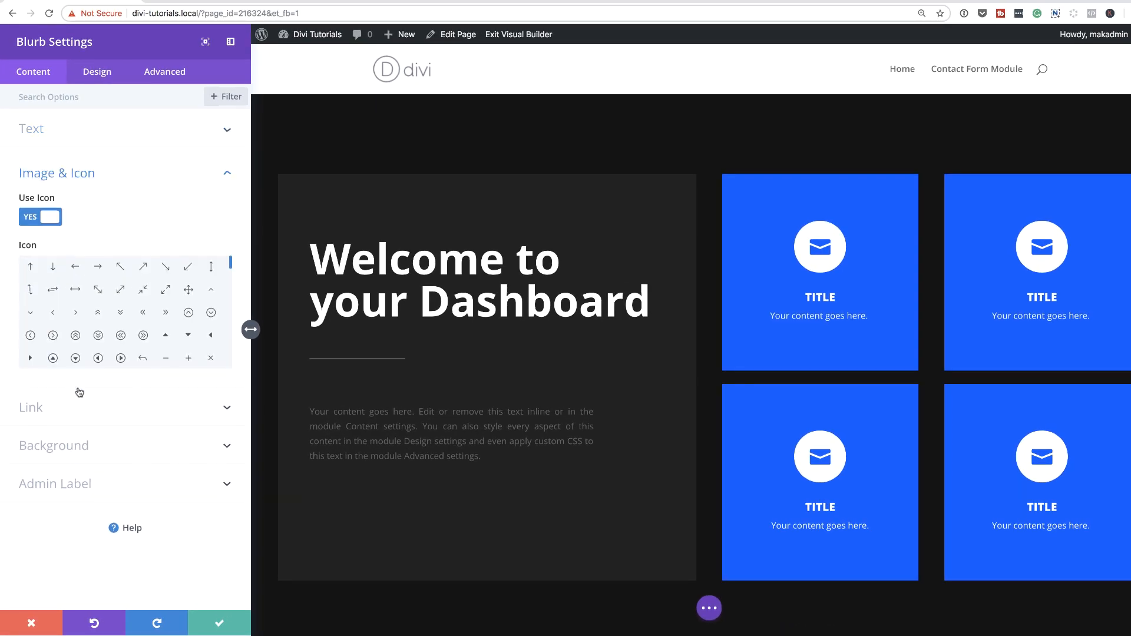
pyautogui.scroll(-5, 232, 299)
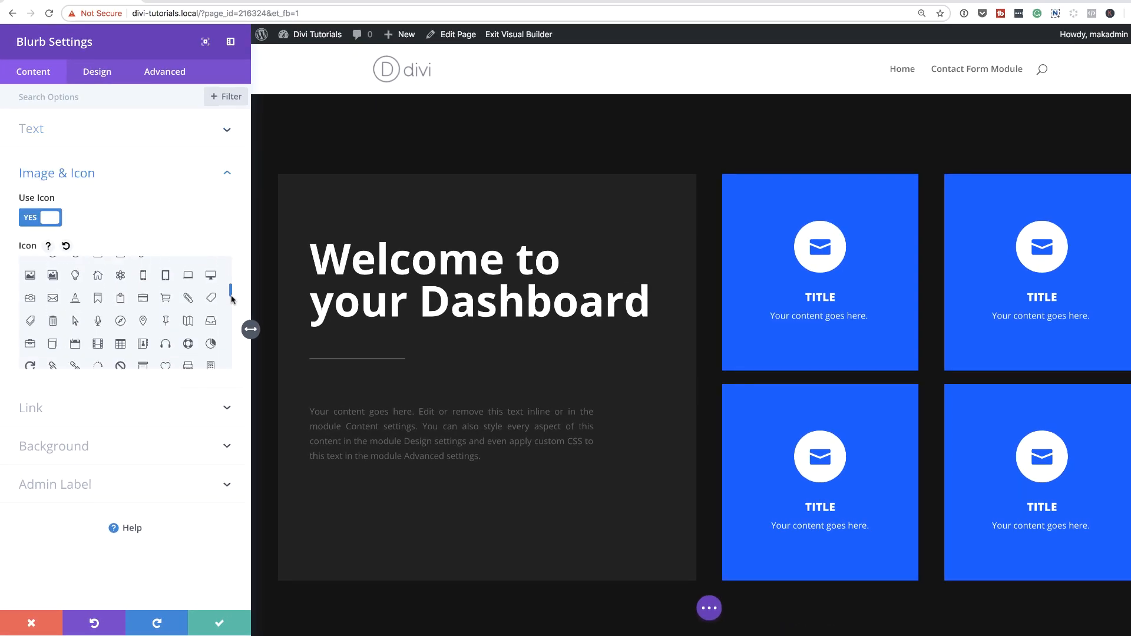
pyautogui.moveTo(231, 298); pyautogui.dragTo(232, 320)
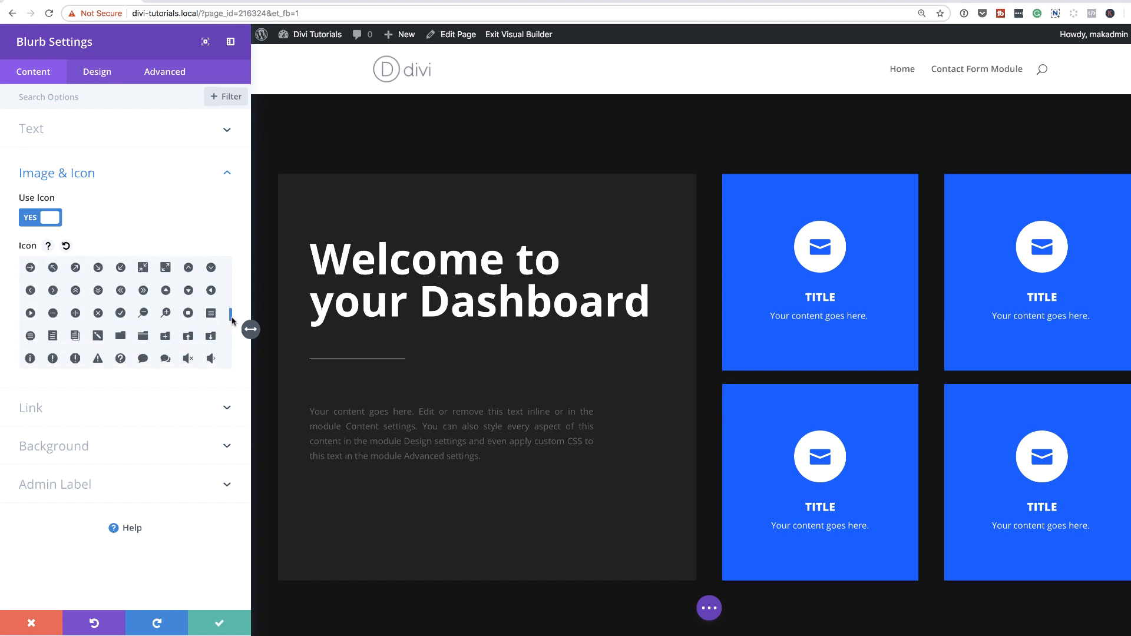
pyautogui.click(76, 338)
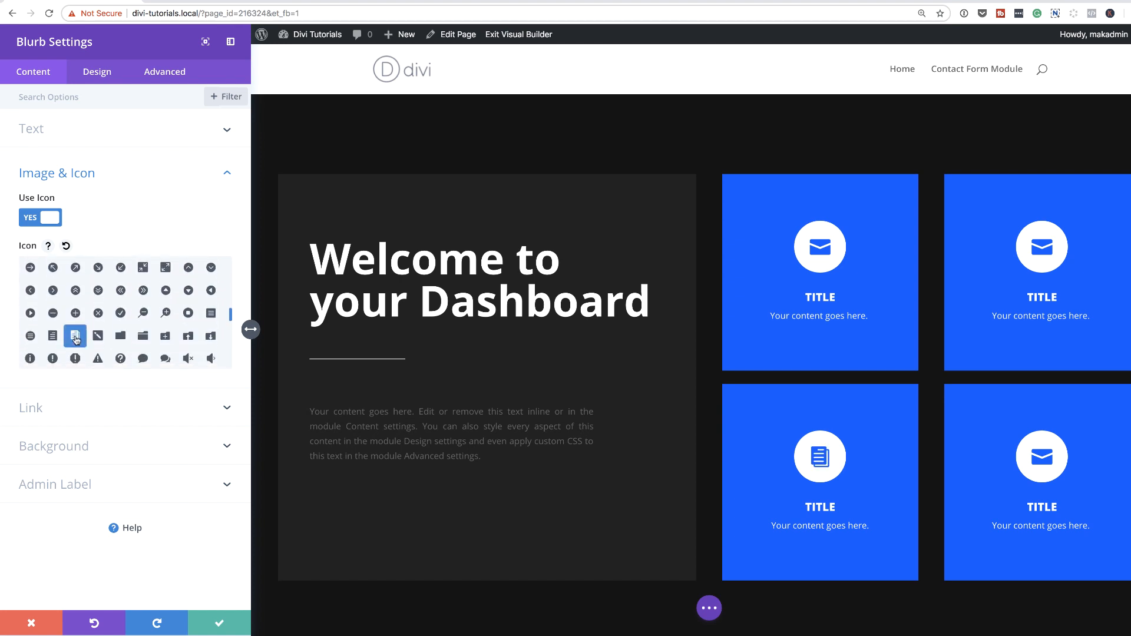
# Step: Set the background color of the documents blurb to #cc0432
pyautogui.click(82, 446)
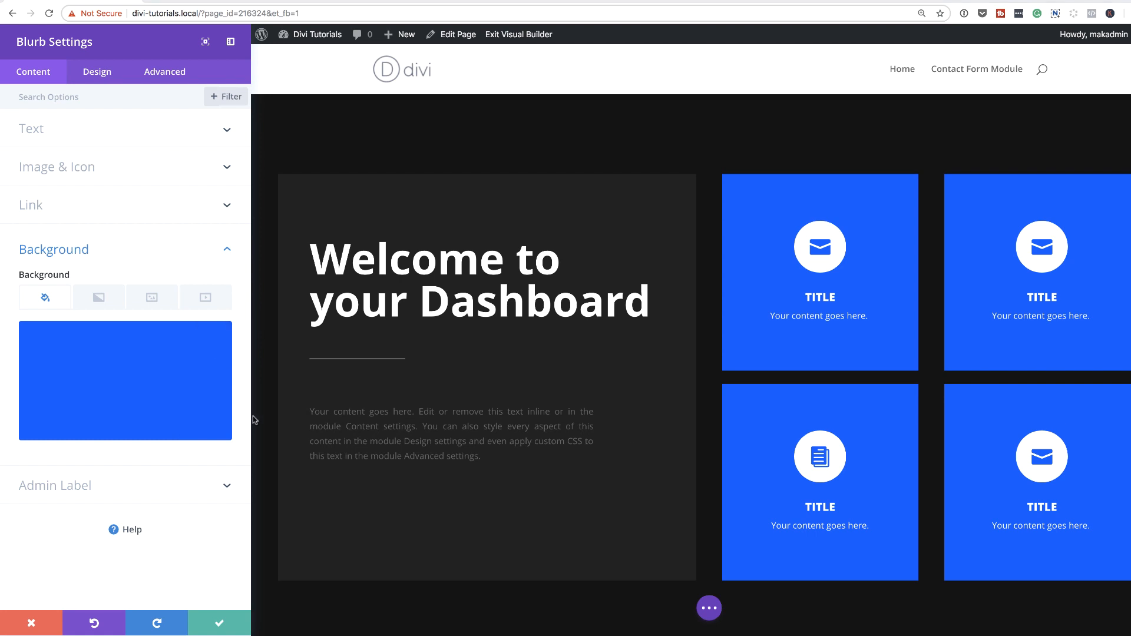
pyautogui.click(100, 370)
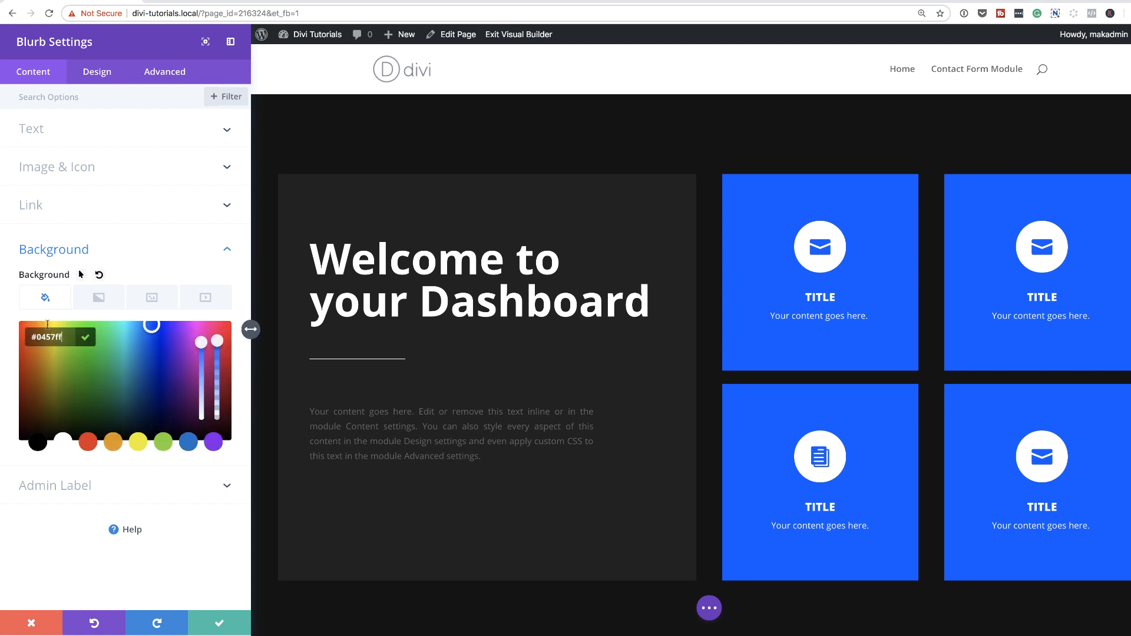
pyautogui.moveTo(39, 337); pyautogui.dragTo(52, 337)
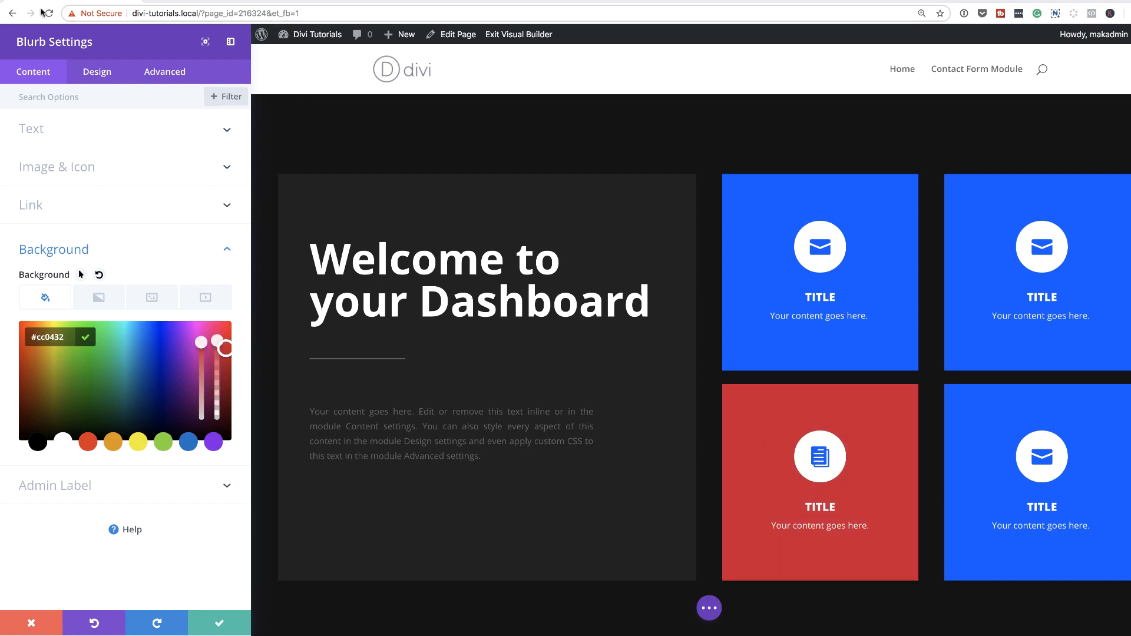
# Step: Set the documents blurb's icon color to #cc0432
pyautogui.click(103, 74)
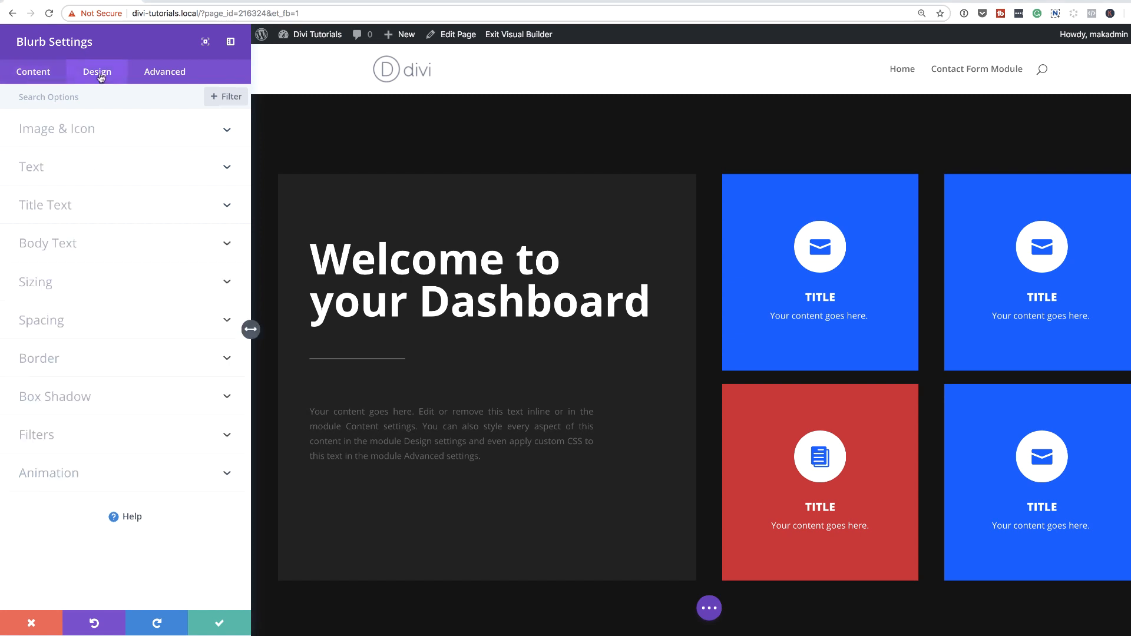
pyautogui.click(67, 135)
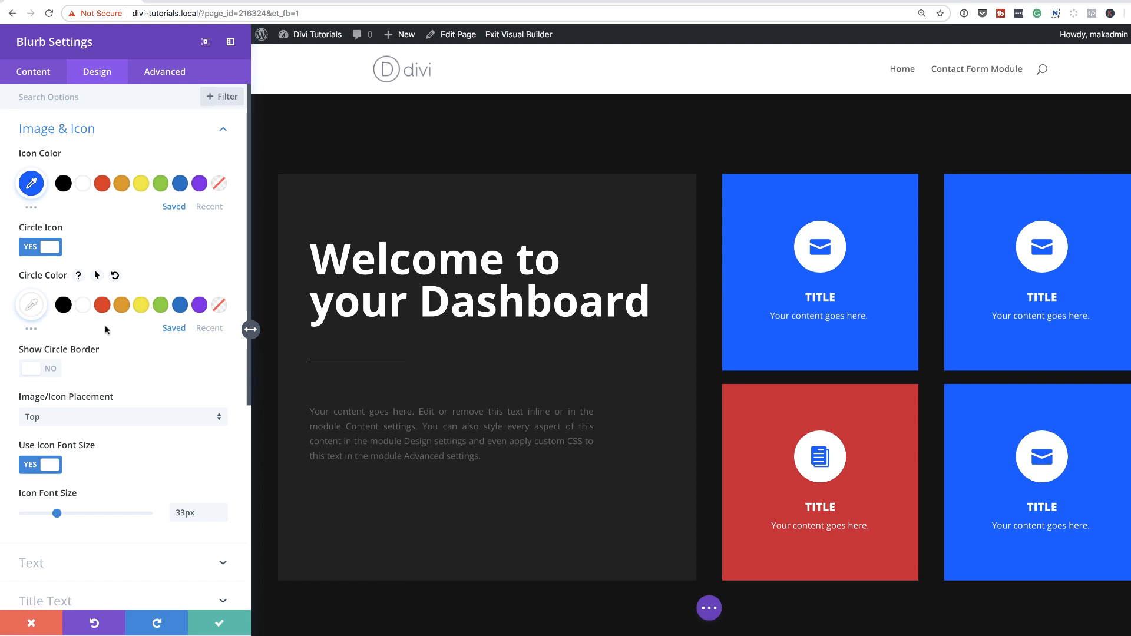
pyautogui.click(32, 183)
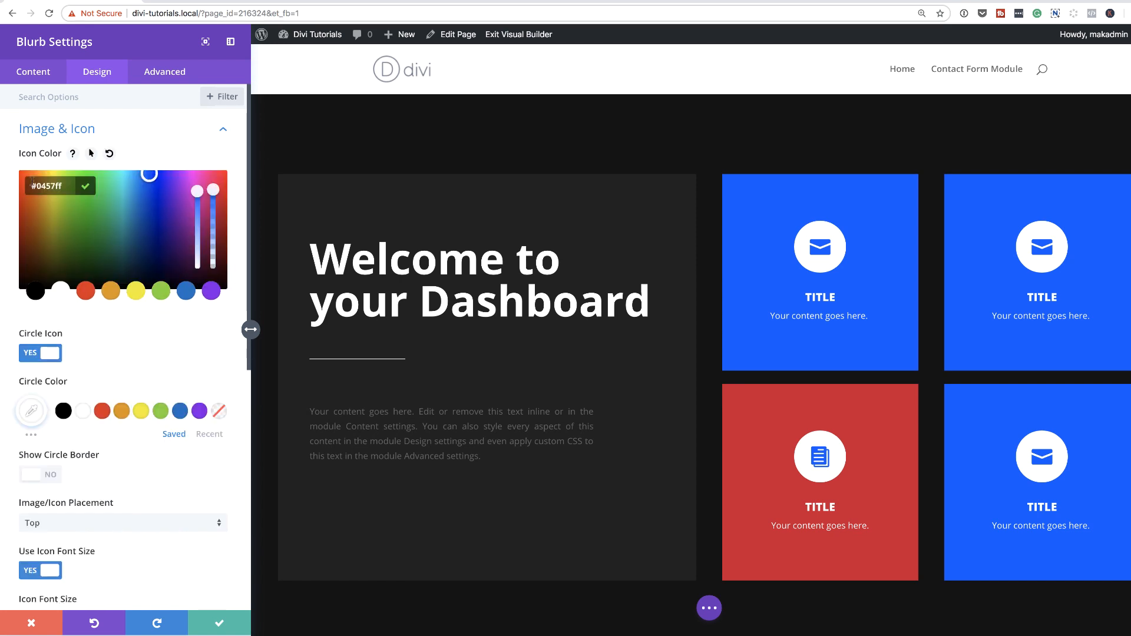
pyautogui.write('cc0432')
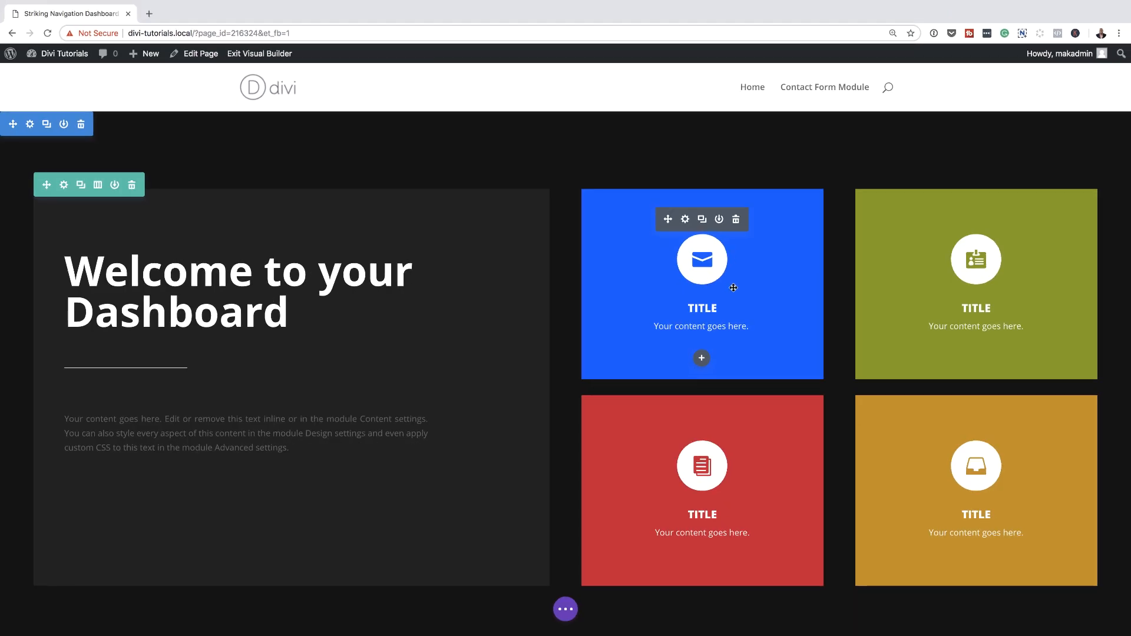
# Step: Upload pattern-1.png from the Downloads folder and use it as the background image of the blue envelope blurb
pyautogui.click(685, 220)
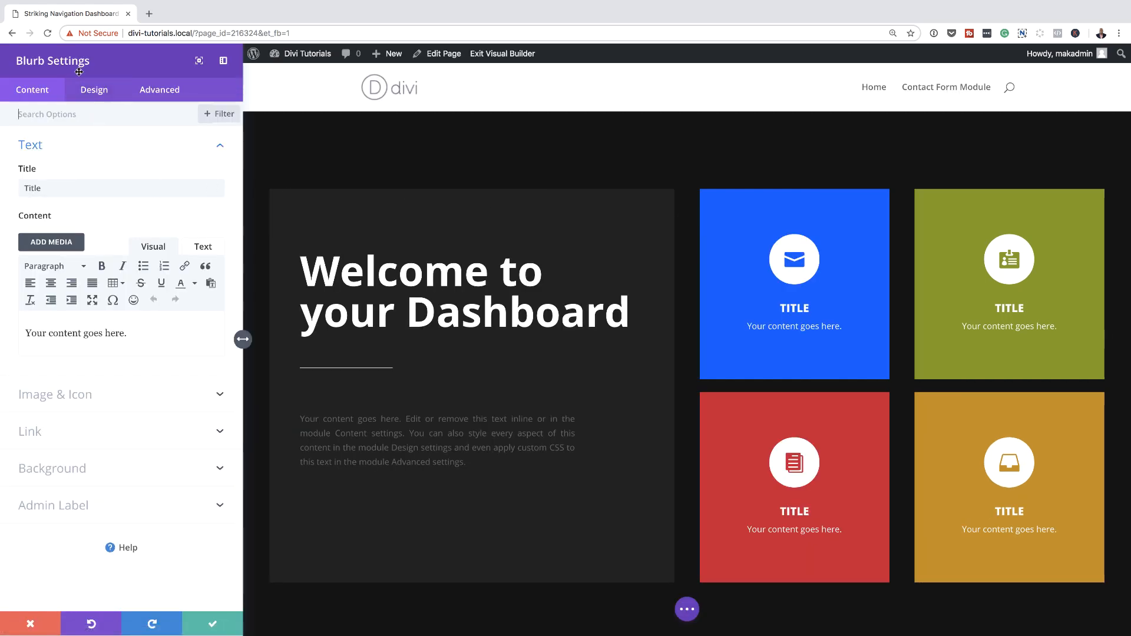
pyautogui.click(68, 468)
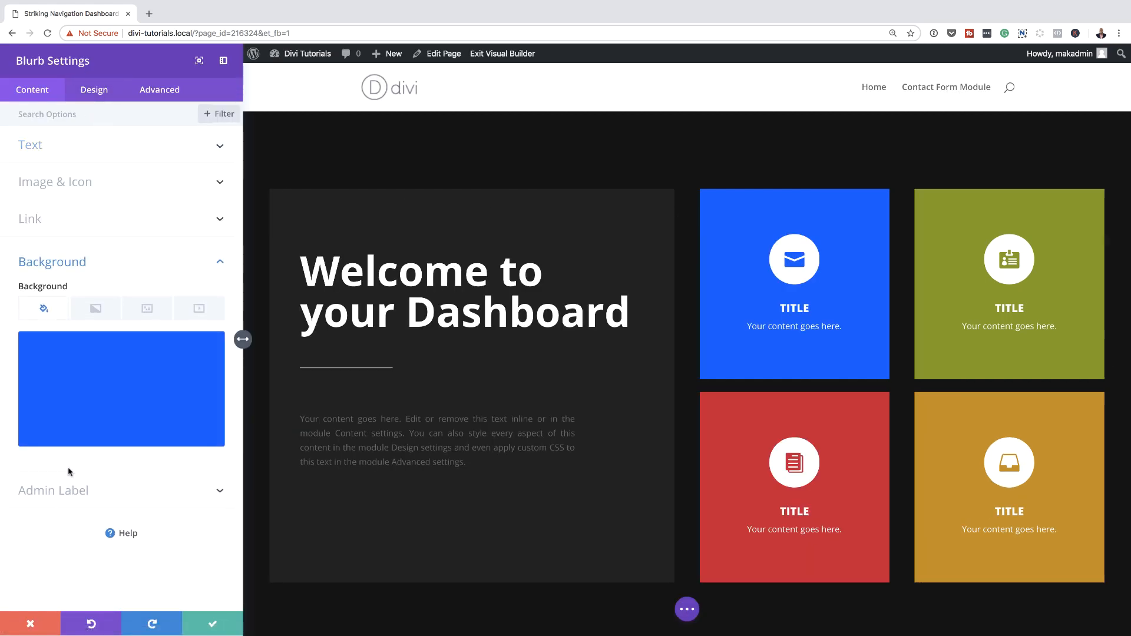
pyautogui.click(152, 316)
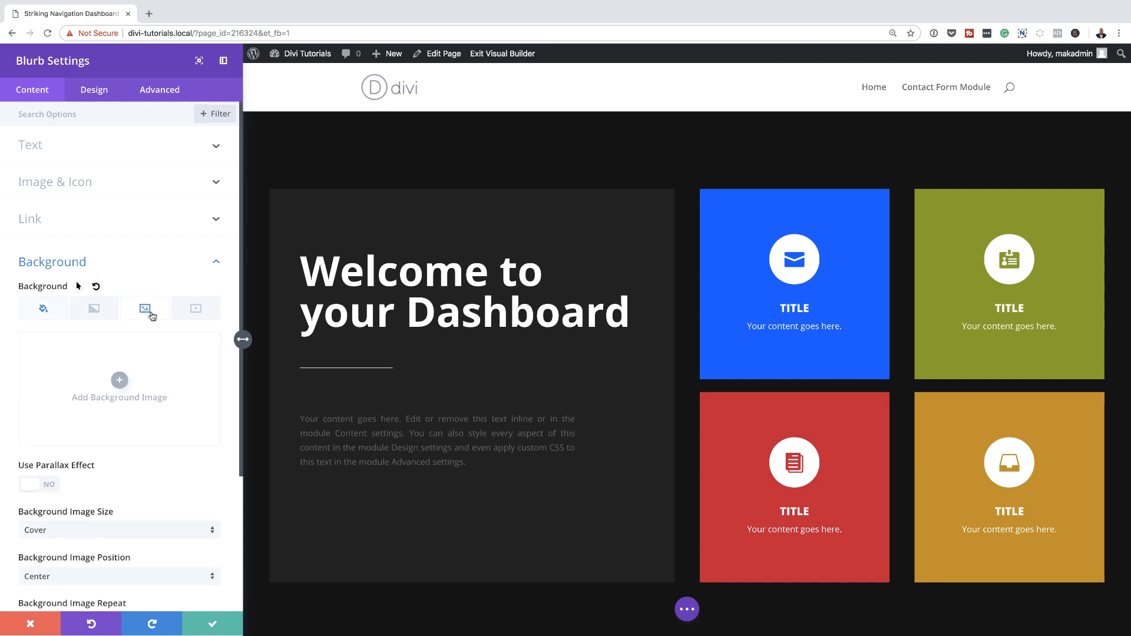
pyautogui.click(122, 381)
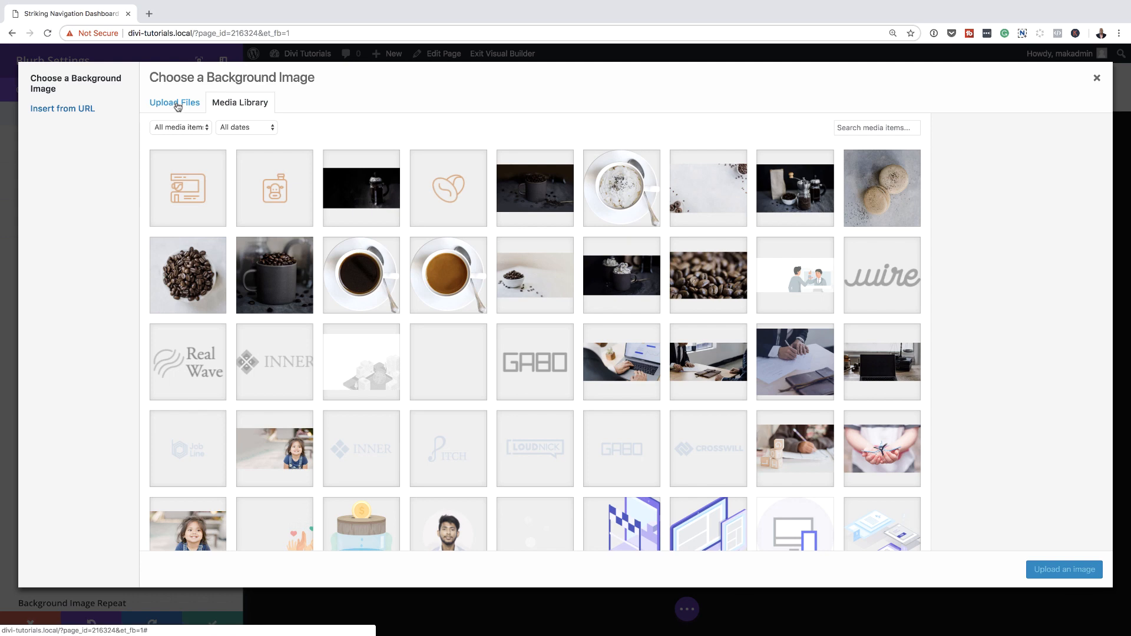
pyautogui.click(177, 104)
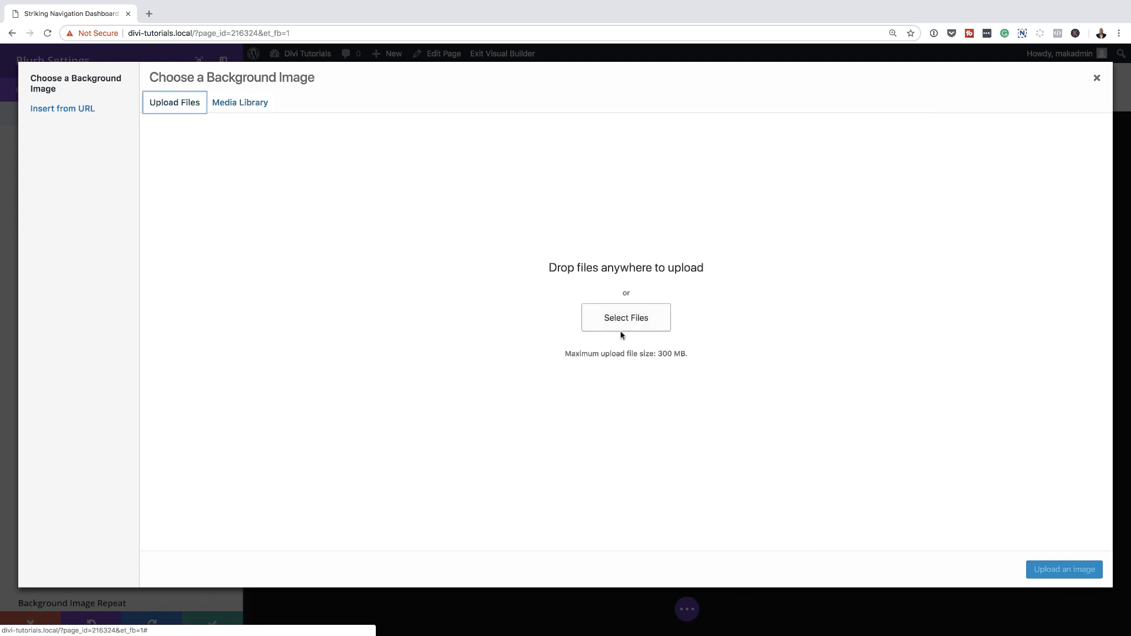
pyautogui.click(636, 322)
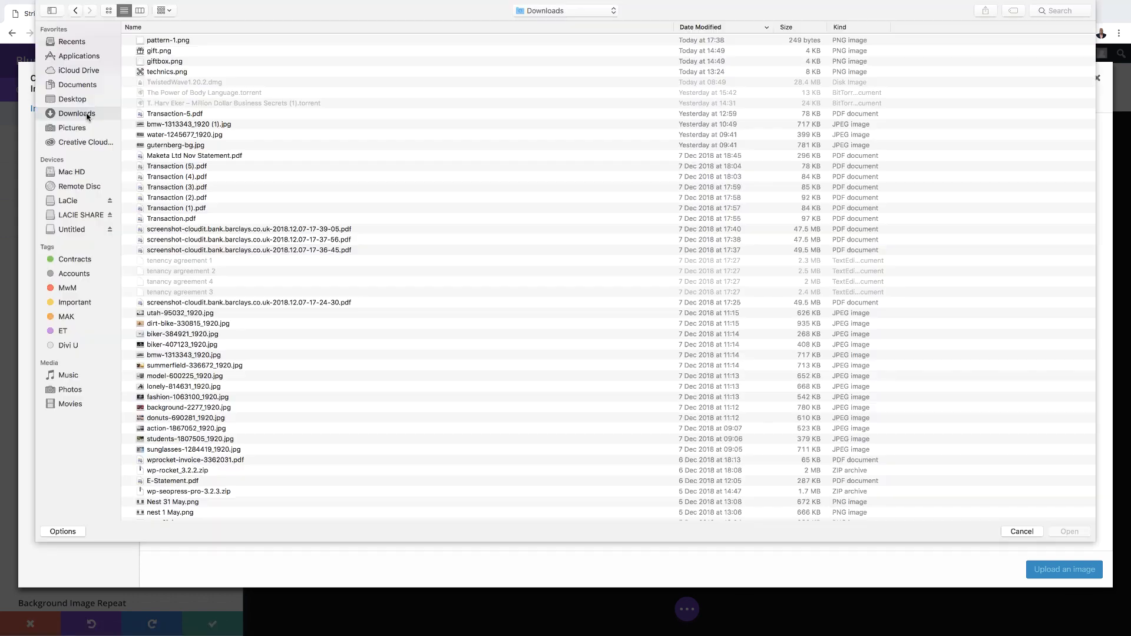
pyautogui.click(184, 41)
pyautogui.doubleClick(184, 43)
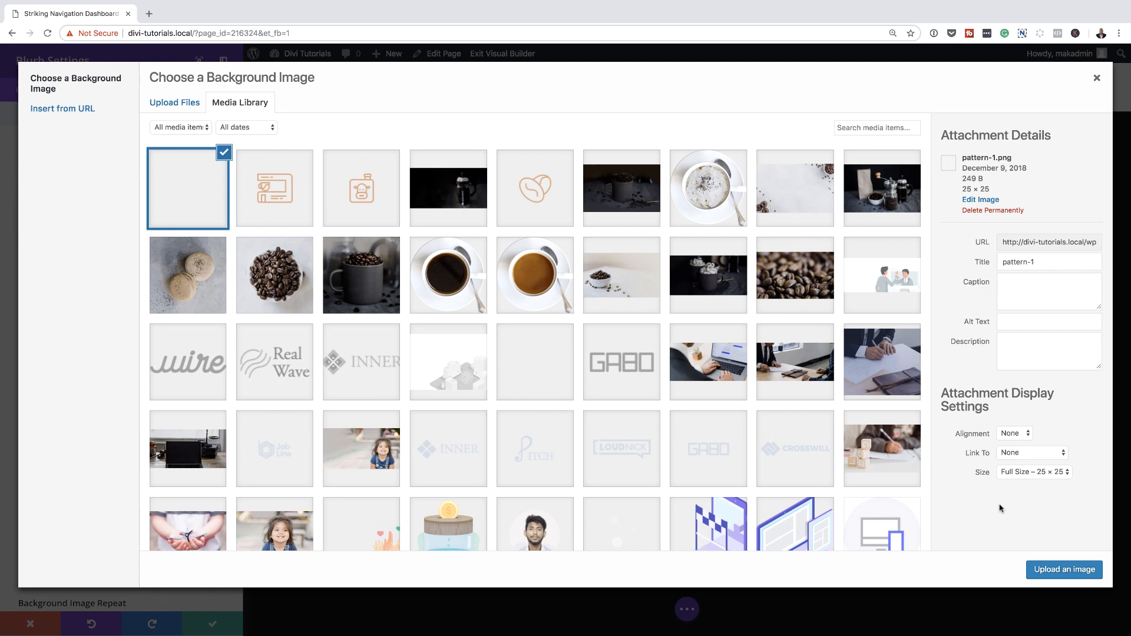
pyautogui.click(1076, 571)
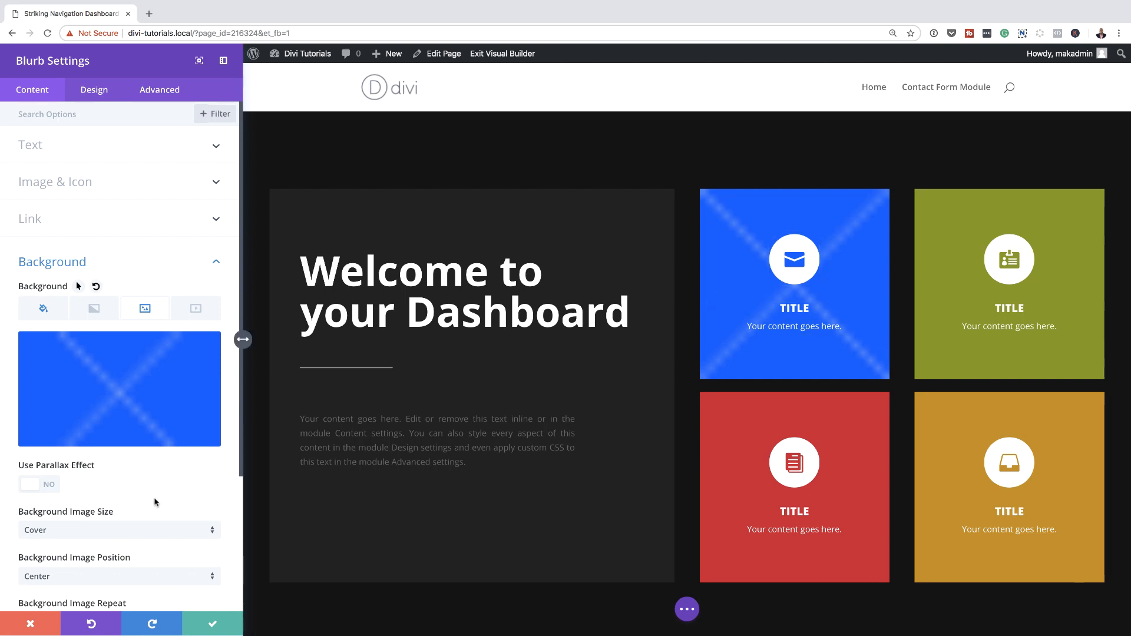
# Step: Set the envelope blurb's background image size to Actual Size and its repeat to Repeat, and save the blurb
pyautogui.scroll(-2, 156, 502)
pyautogui.scroll(-1, 156, 502)
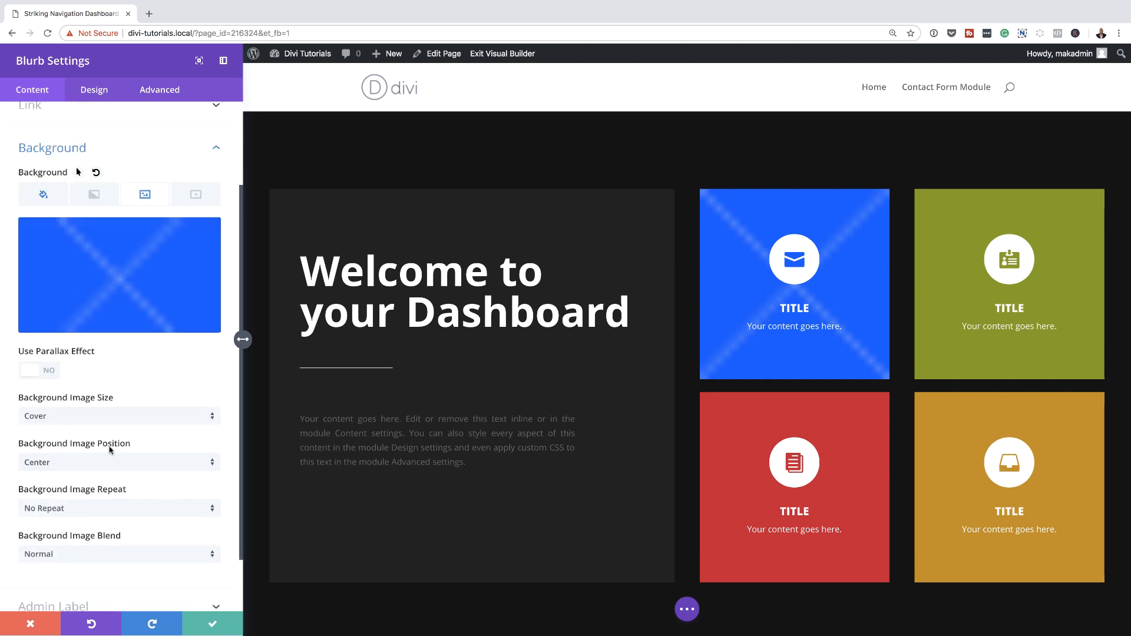
pyautogui.click(118, 417)
pyautogui.click(85, 469)
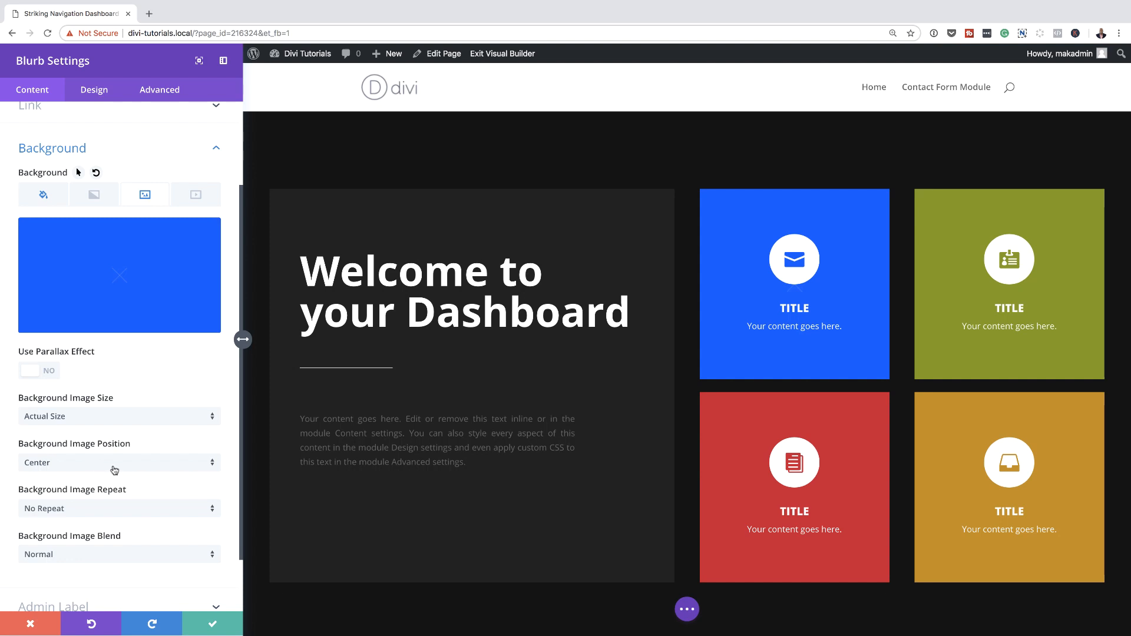
pyautogui.click(95, 511)
pyautogui.click(93, 474)
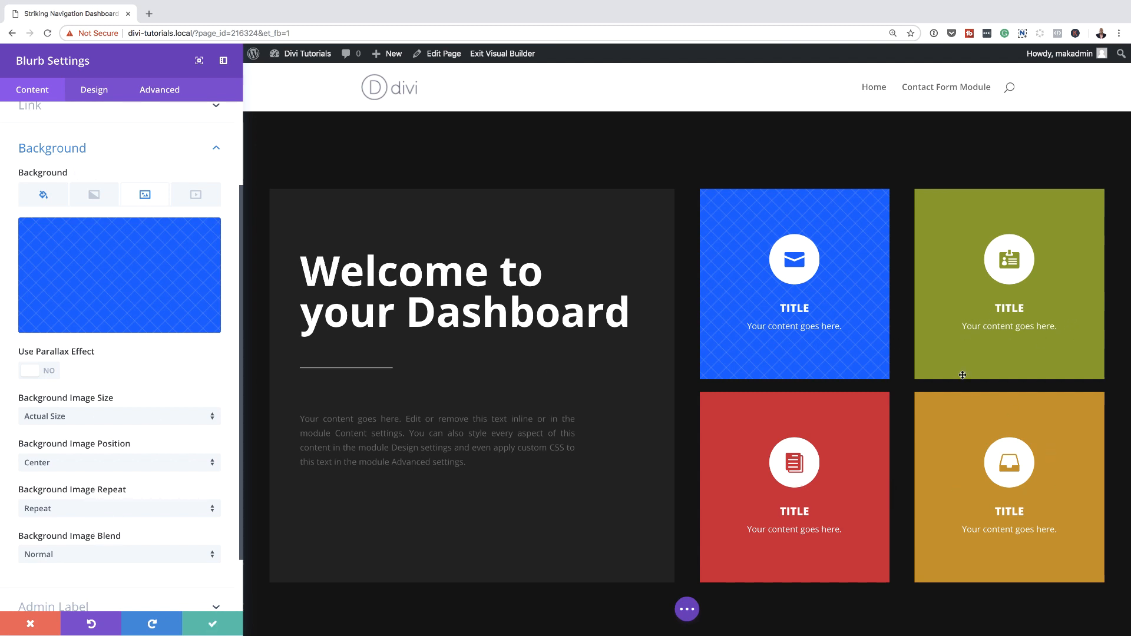
pyautogui.click(212, 624)
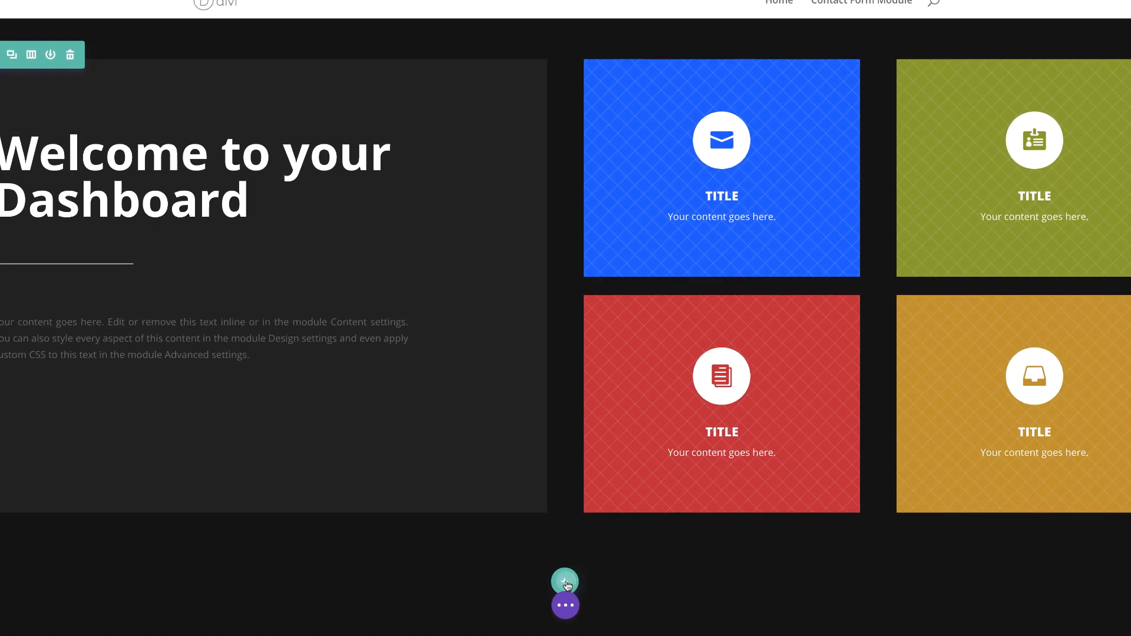
# Step: Insert a single-column row below the tile grid without adding a module to it
pyautogui.click(565, 588)
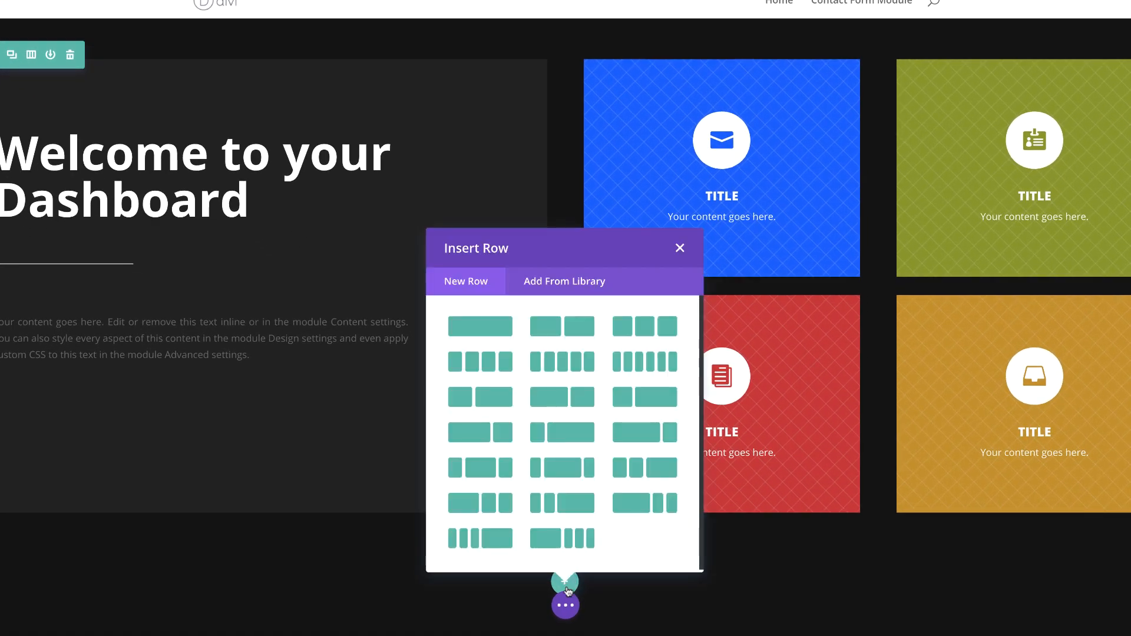
pyautogui.click(485, 327)
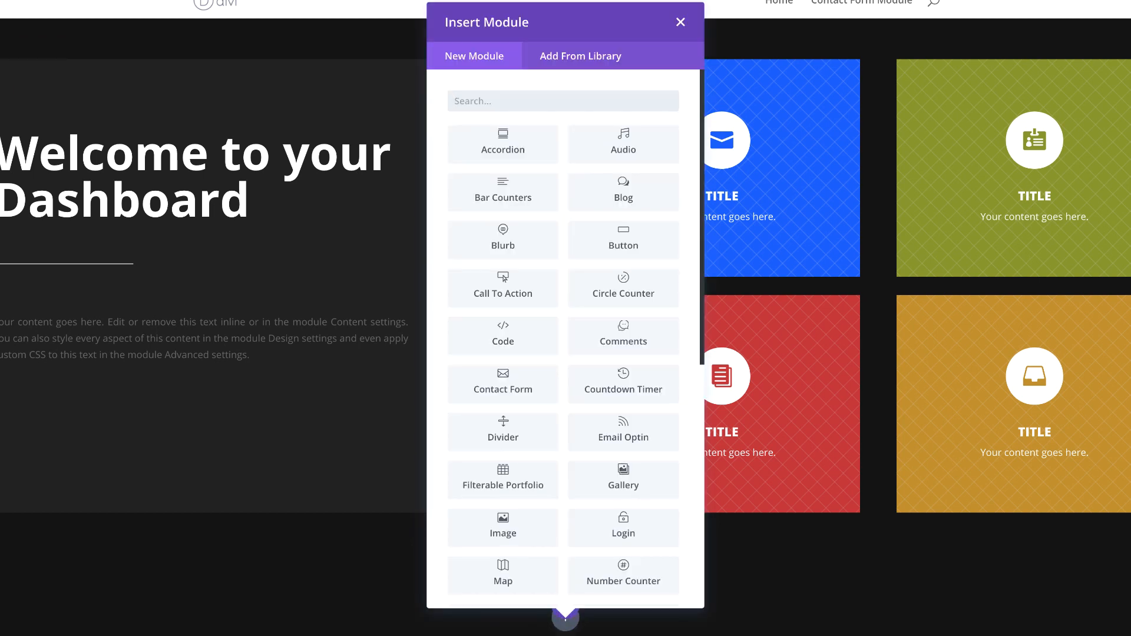
pyautogui.click(681, 22)
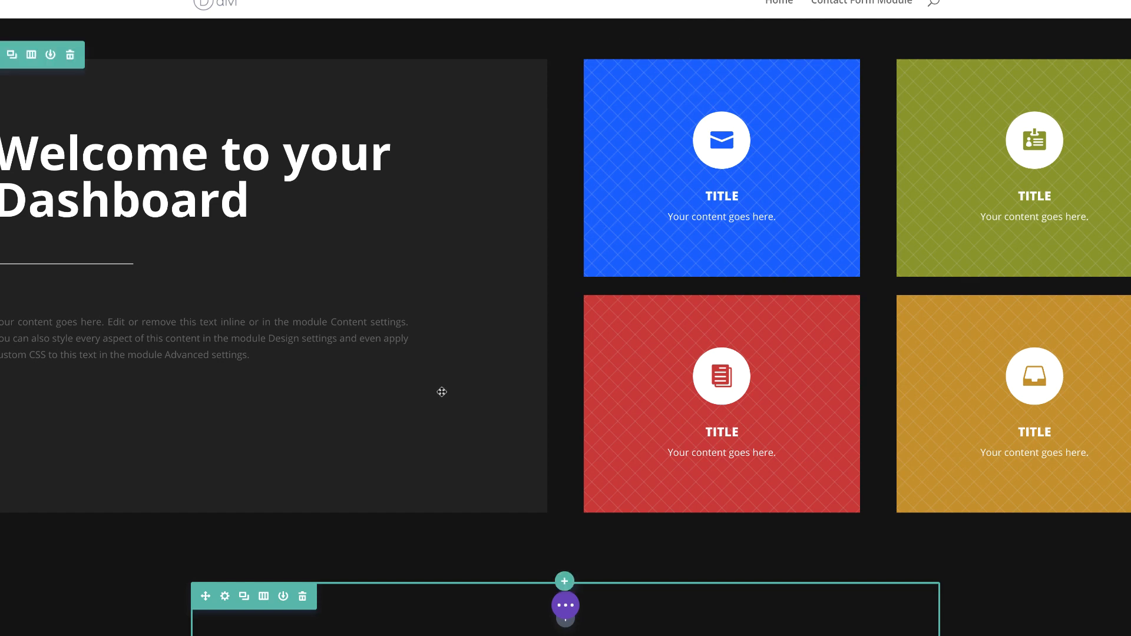
# Step: Make the new row fullwidth and give it a custom gutter width of 2
pyautogui.scroll(-3, 481, 454)
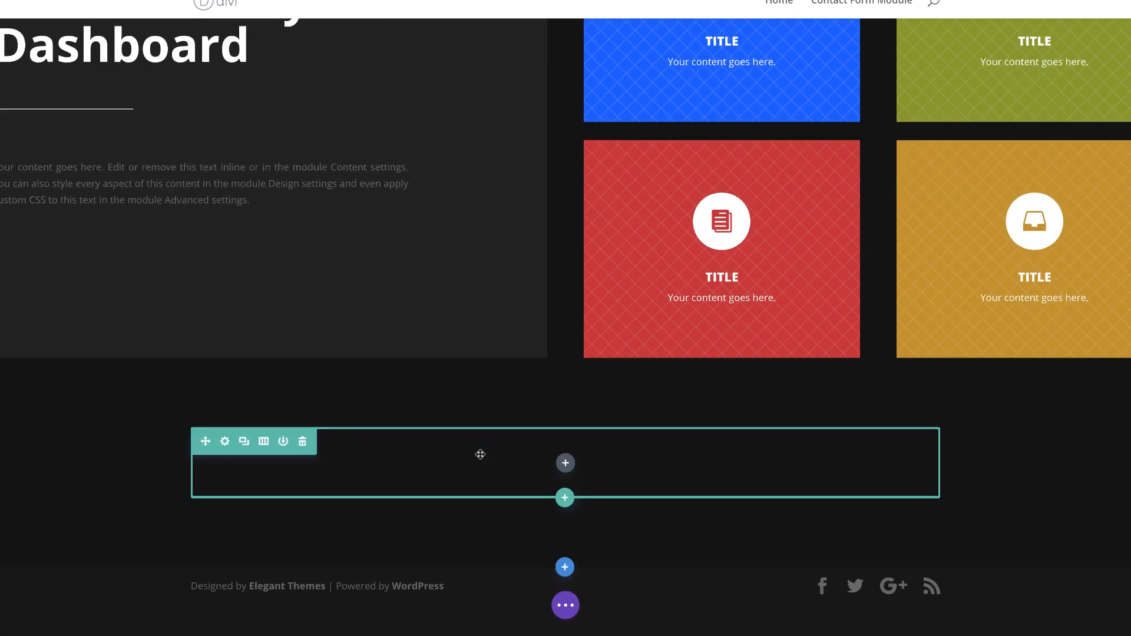
pyautogui.click(226, 441)
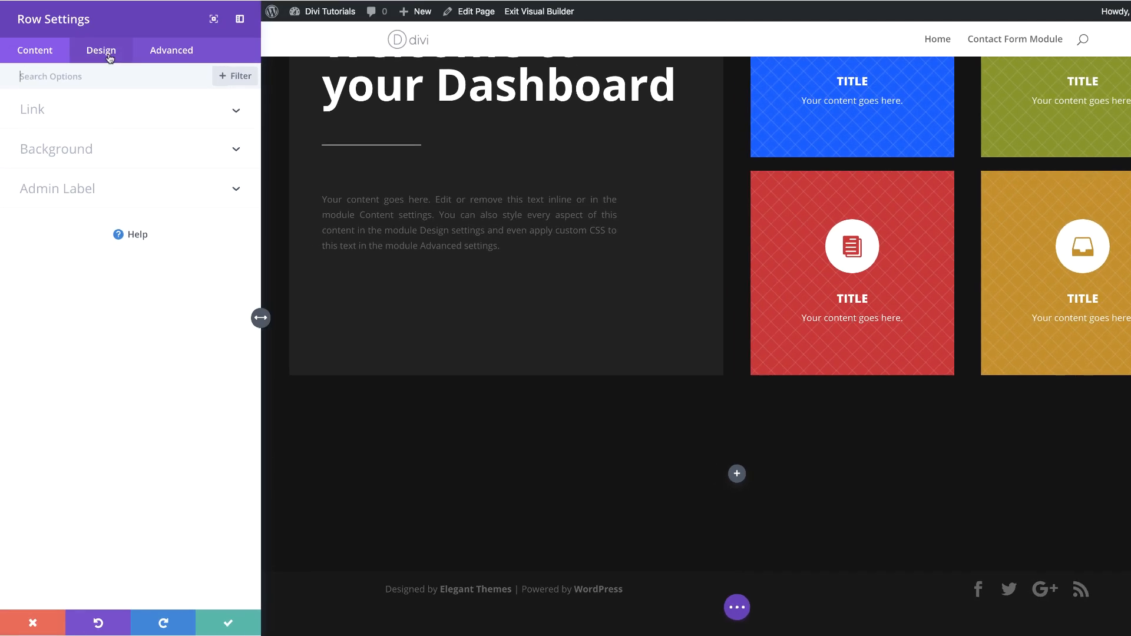
pyautogui.click(109, 57)
pyautogui.click(53, 155)
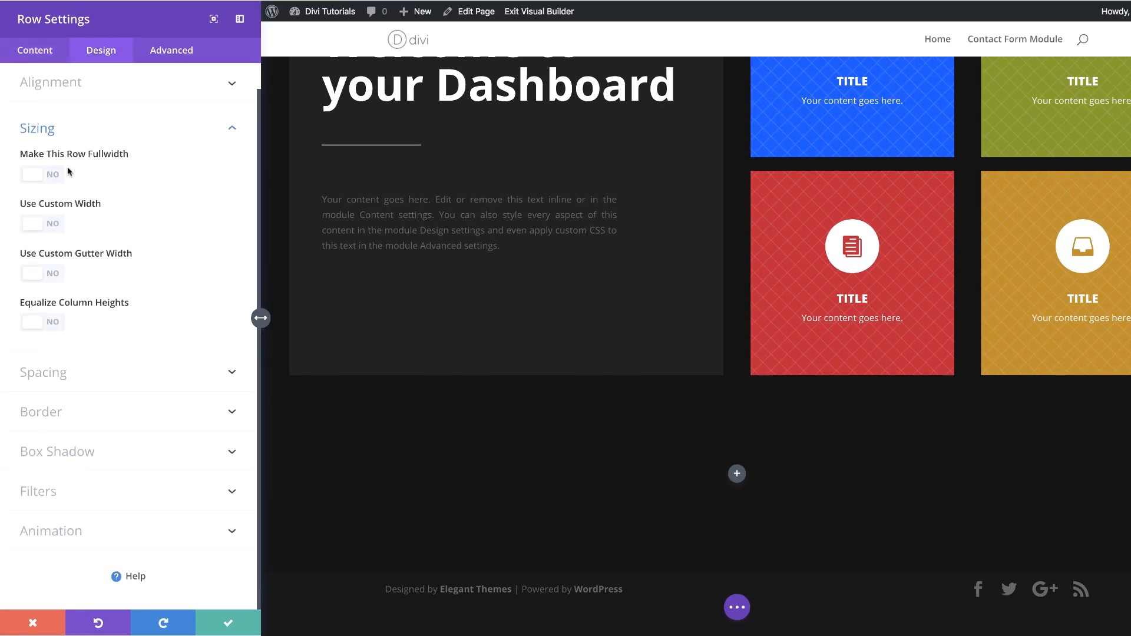
pyautogui.click(53, 175)
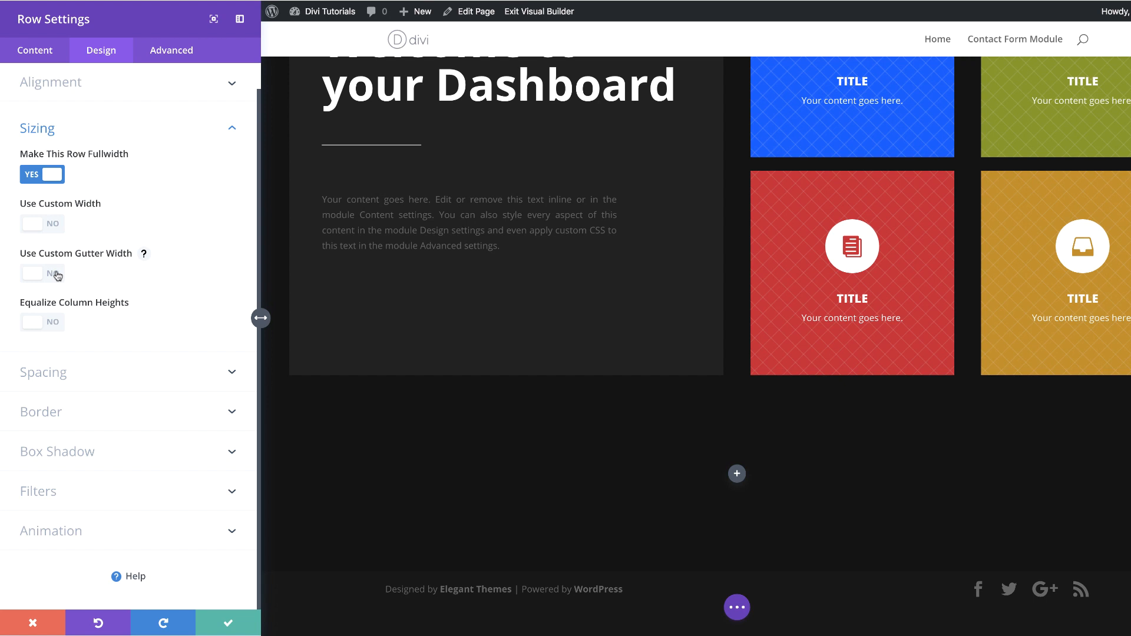
pyautogui.click(57, 274)
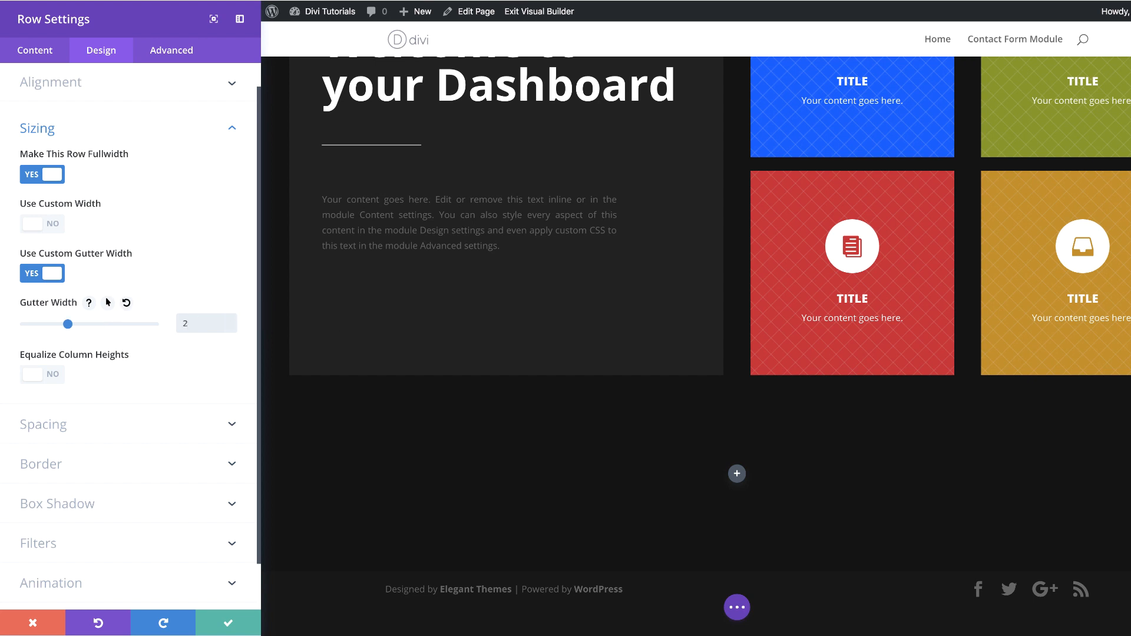
# Step: Set the new row's top and bottom custom padding to 50px and save the row settings
pyautogui.click(54, 428)
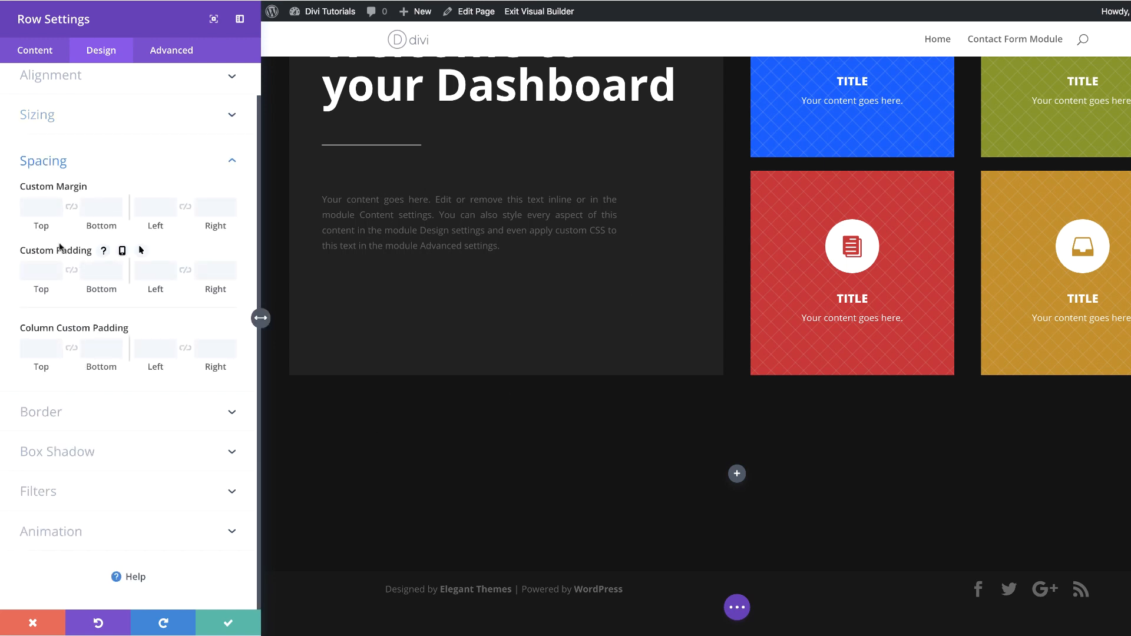
pyautogui.click(39, 269)
pyautogui.write('50')
pyautogui.click(71, 271)
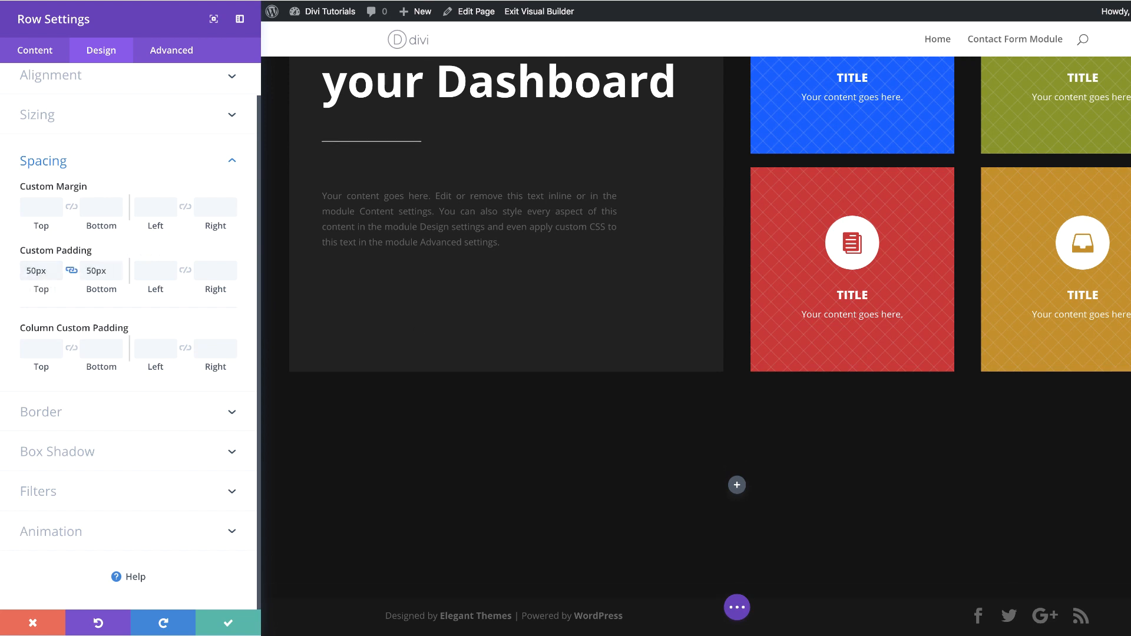
pyautogui.click(233, 623)
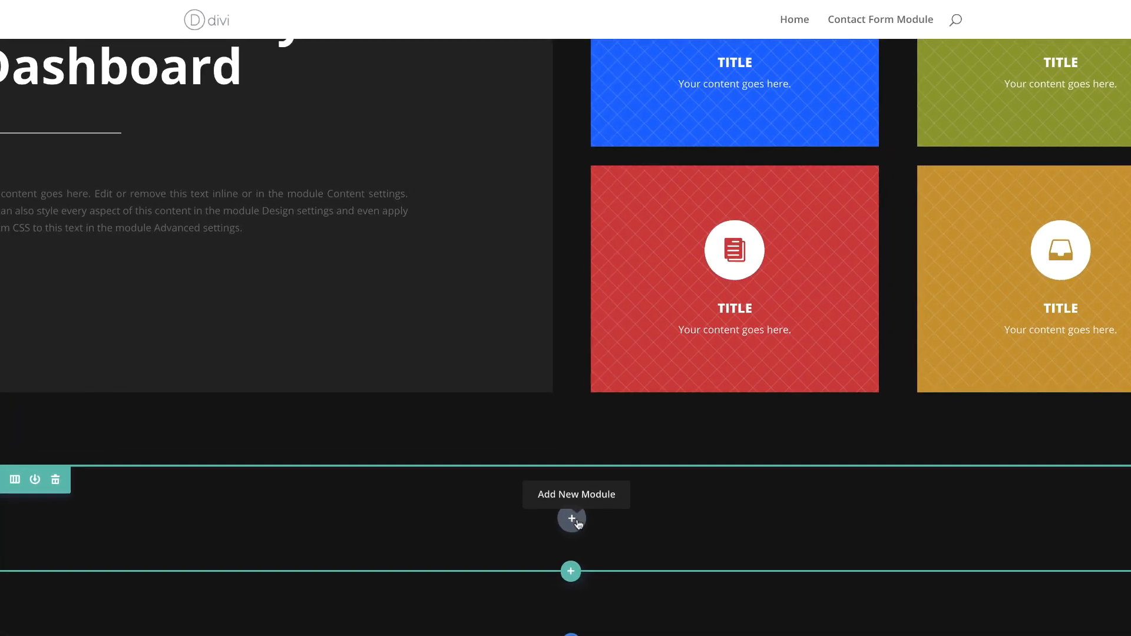
# Step: Add a Text module to the new row below the tile grid
pyautogui.click(564, 524)
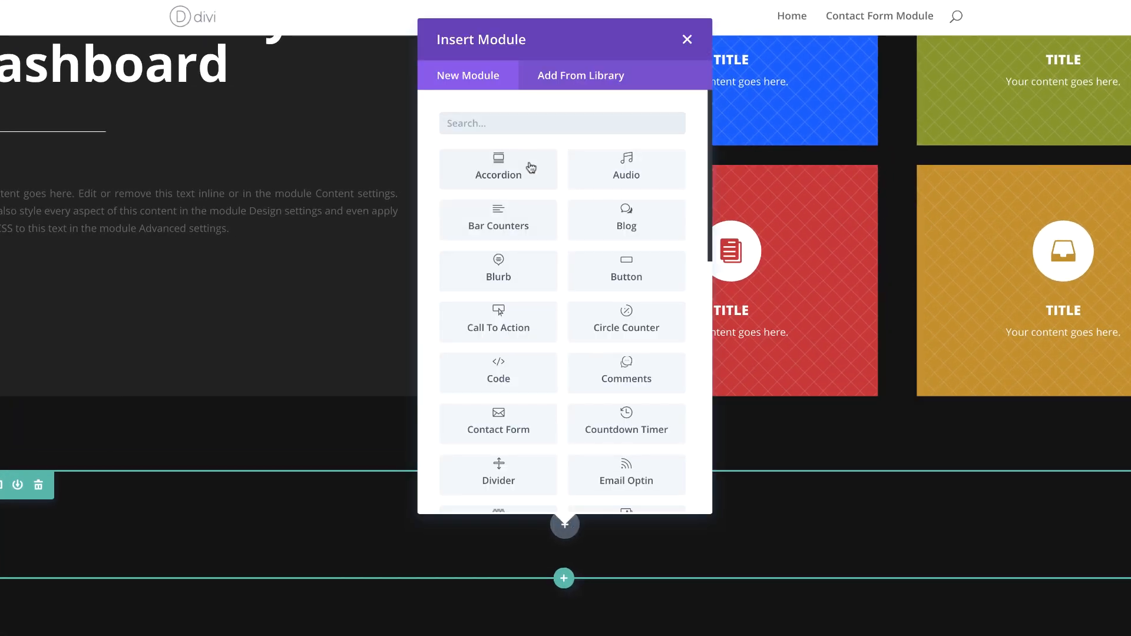
pyautogui.write('text')
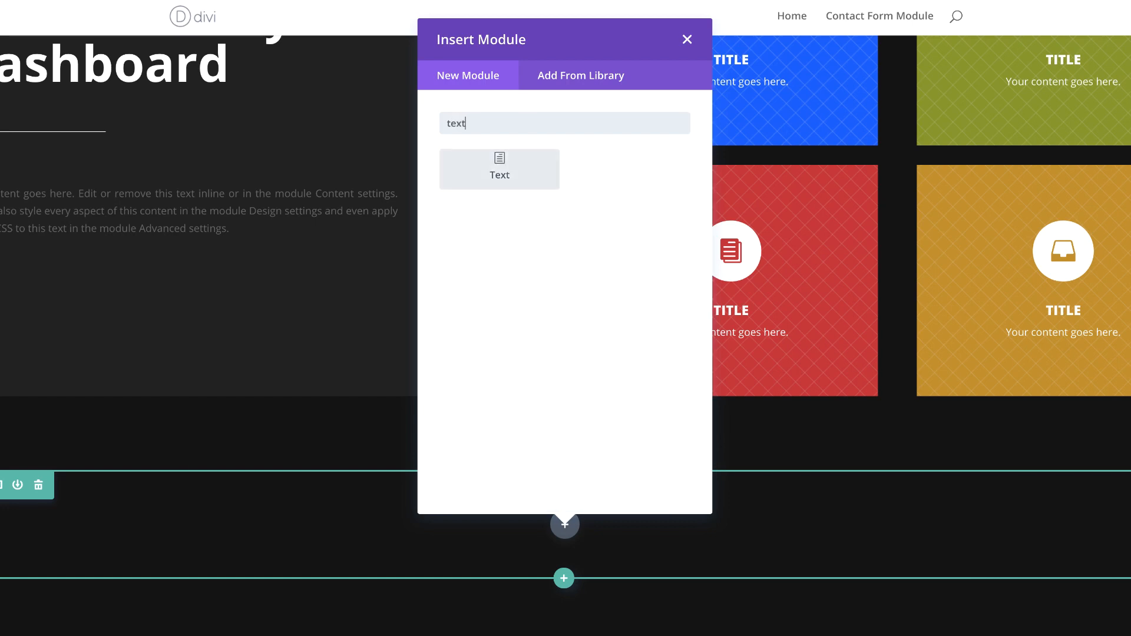
pyautogui.click(498, 169)
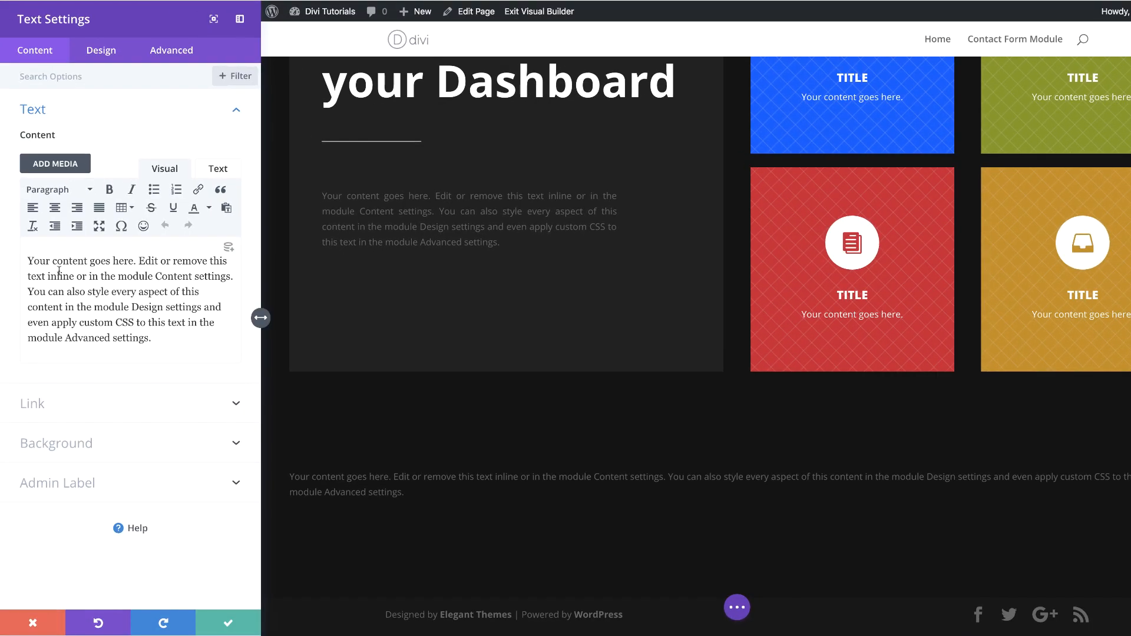
# Step: Replace the Text module's placeholder content with "Highlighted features" and format it as Heading 2
pyautogui.moveTo(28, 261); pyautogui.dragTo(163, 341)
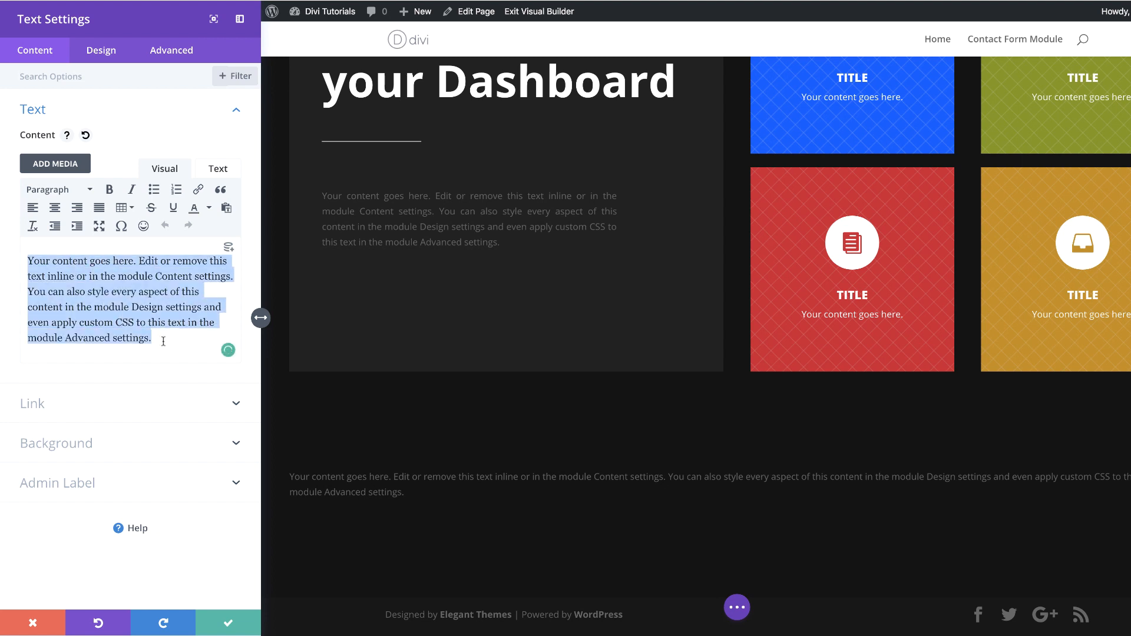
pyautogui.write('High')
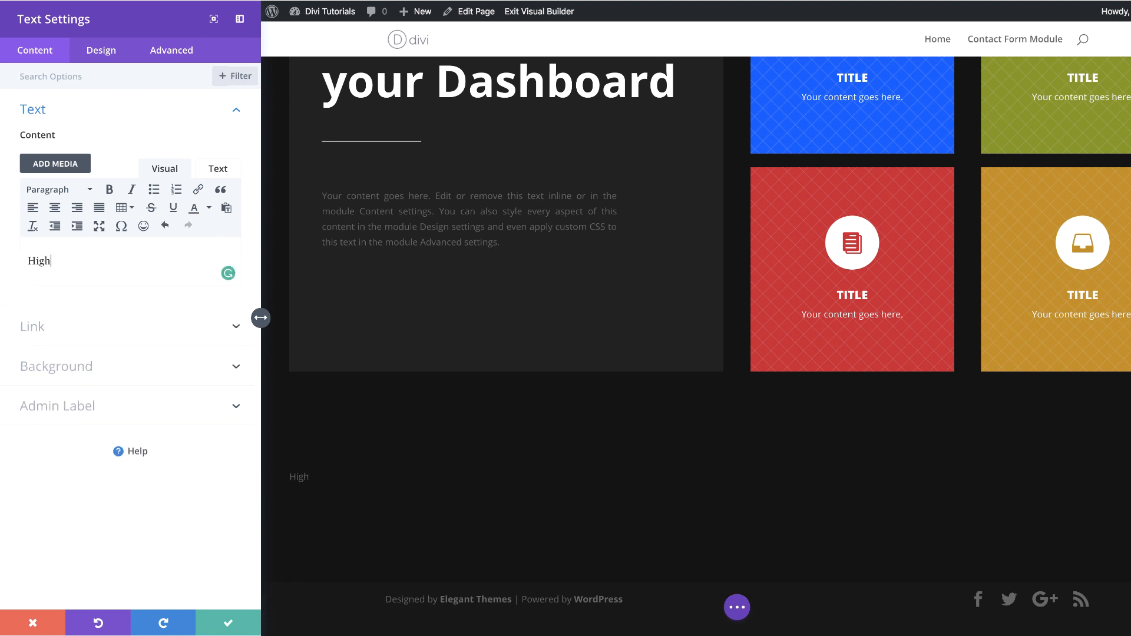
pyautogui.write('l')
pyautogui.write('ighted features')
pyautogui.moveTo(126, 260); pyautogui.dragTo(23, 253)
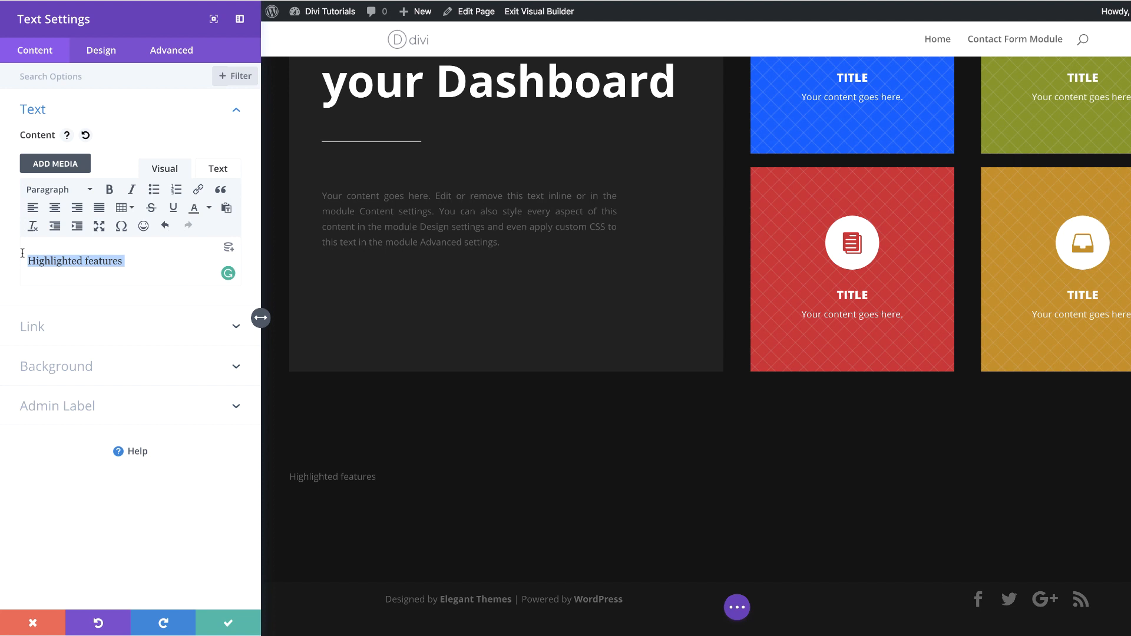
pyautogui.click(73, 195)
pyautogui.click(76, 268)
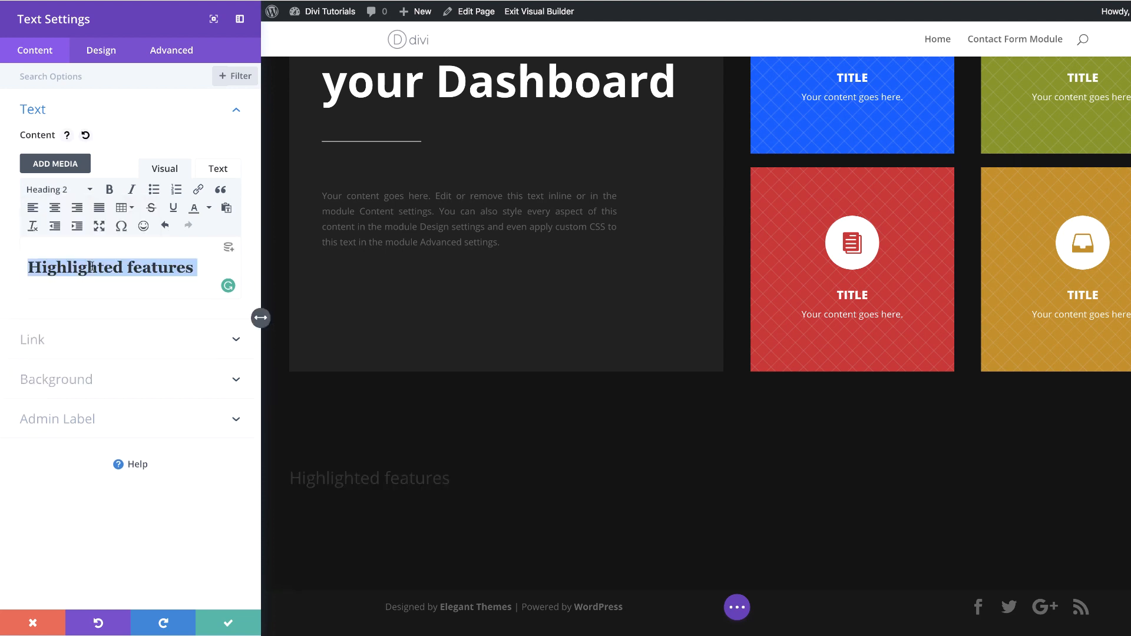
# Step: Set the Heading 2 font weight of the "Highlighted features" text to Bold and align it left
pyautogui.click(101, 51)
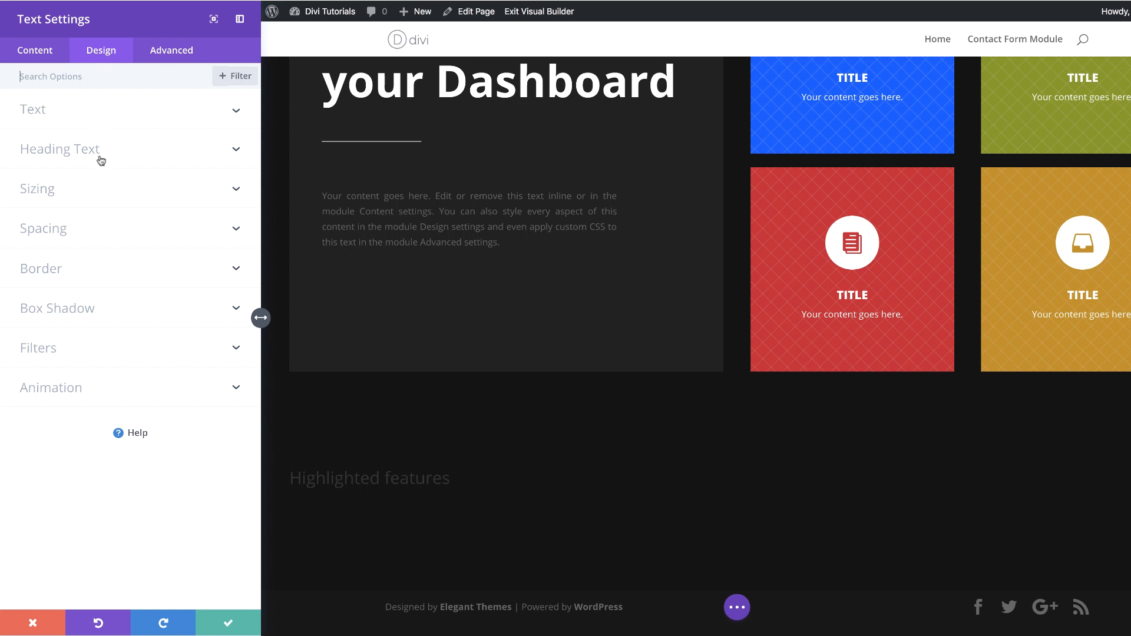
pyautogui.click(69, 152)
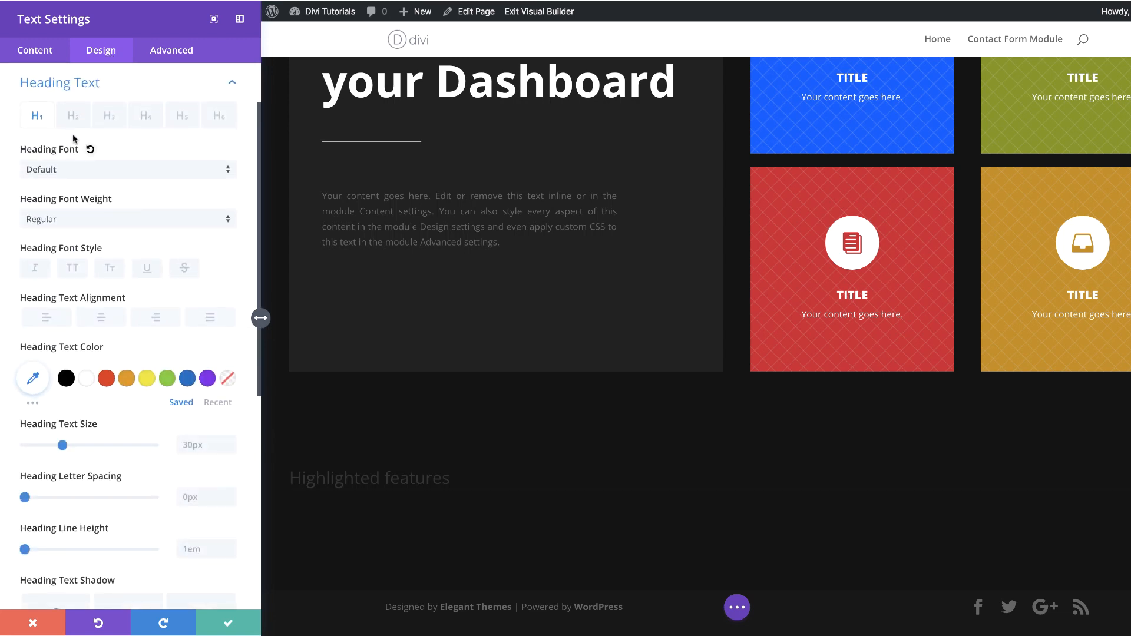
pyautogui.click(73, 118)
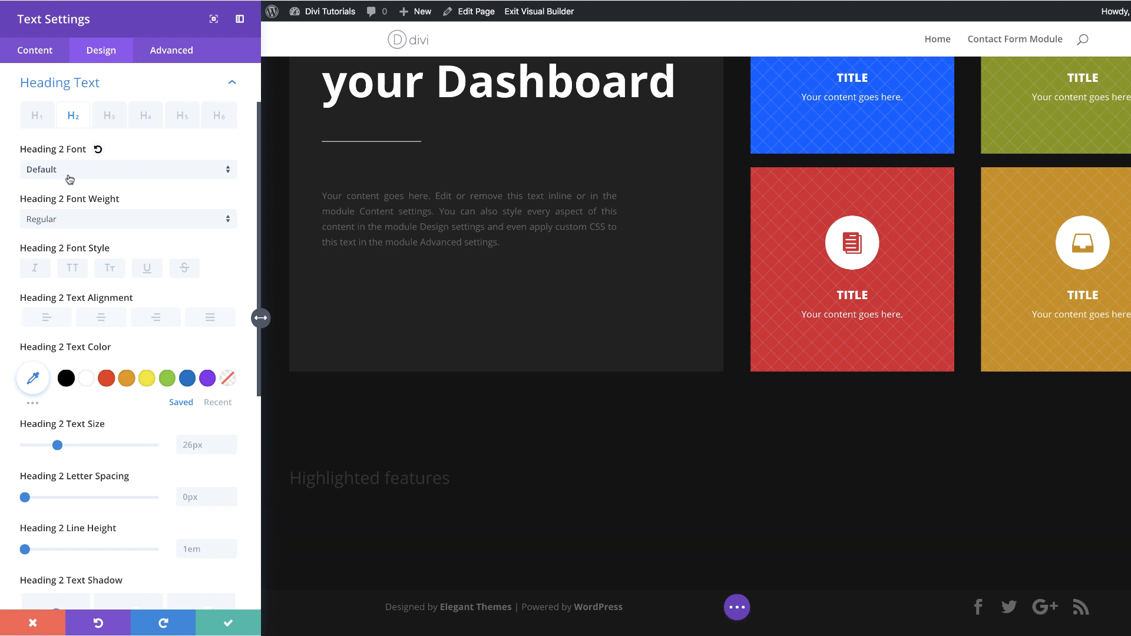
pyautogui.click(72, 221)
pyautogui.click(97, 301)
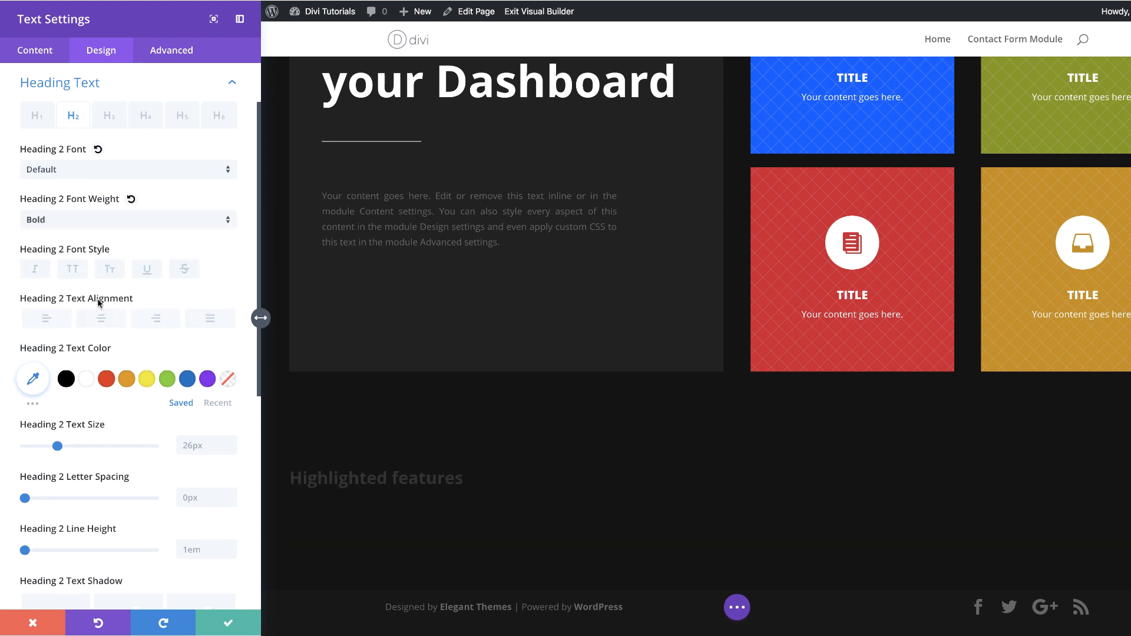
pyautogui.click(52, 322)
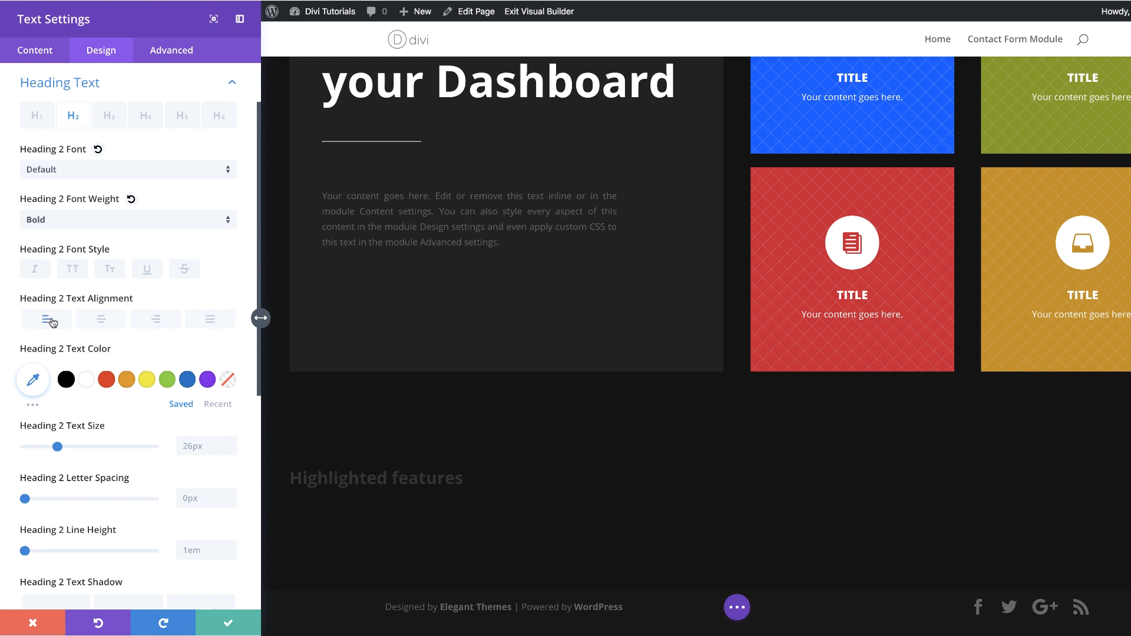
# Step: Set the Heading 2 text color of "Highlighted features" to white and save the text settings
pyautogui.click(86, 379)
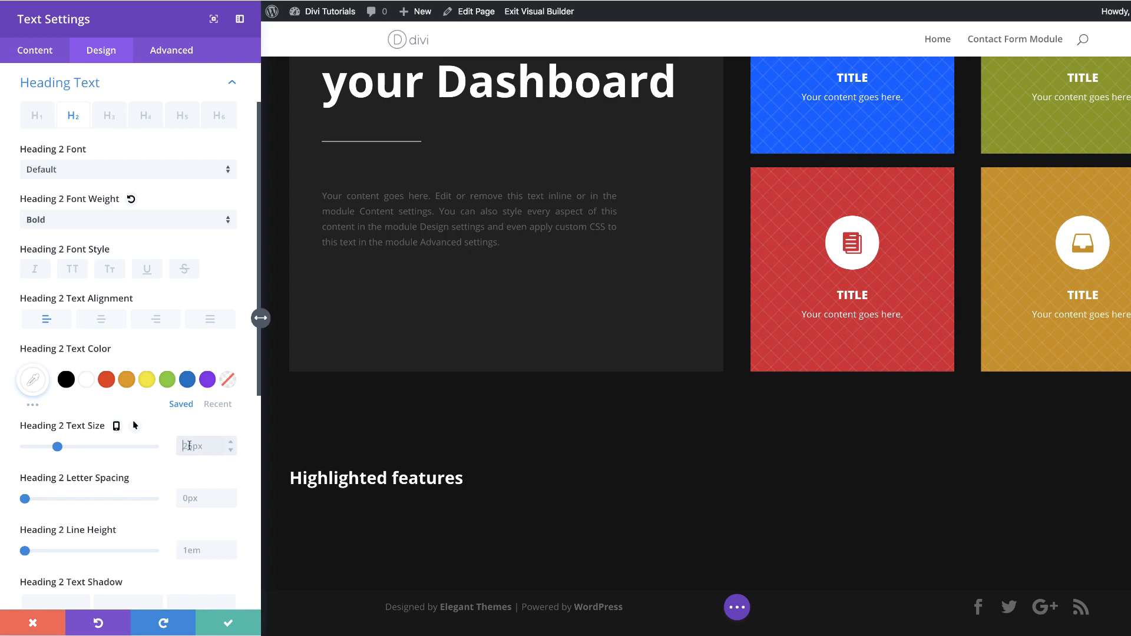
pyautogui.click(234, 625)
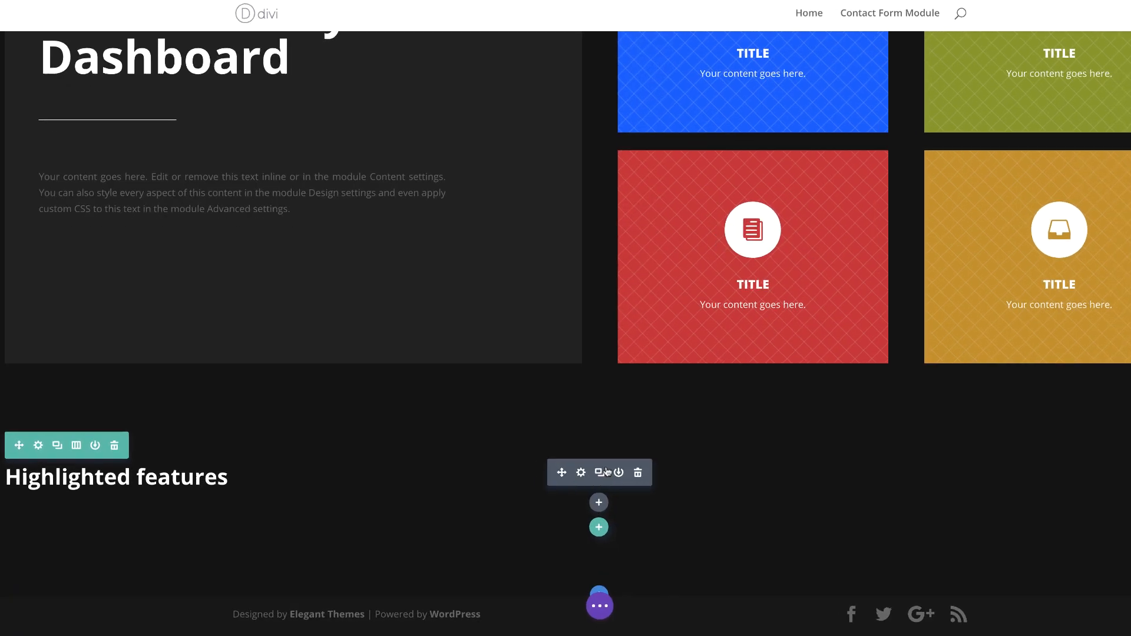
# Step: Add a Divider module below the "Highlighted features" heading and set its color to white
pyautogui.click(564, 475)
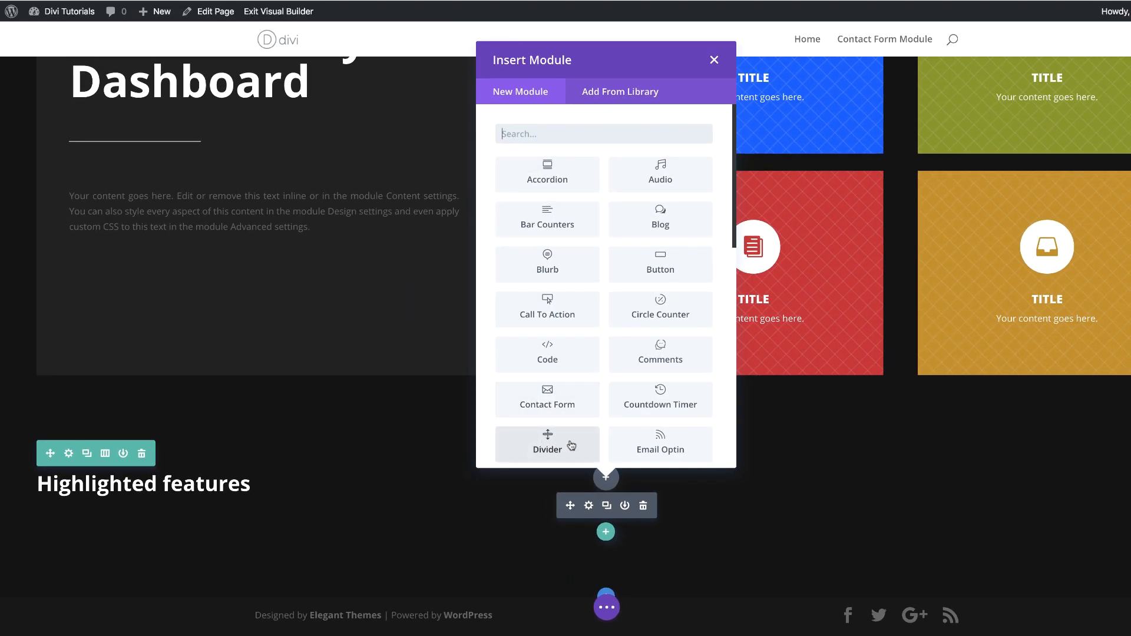
pyautogui.click(497, 393)
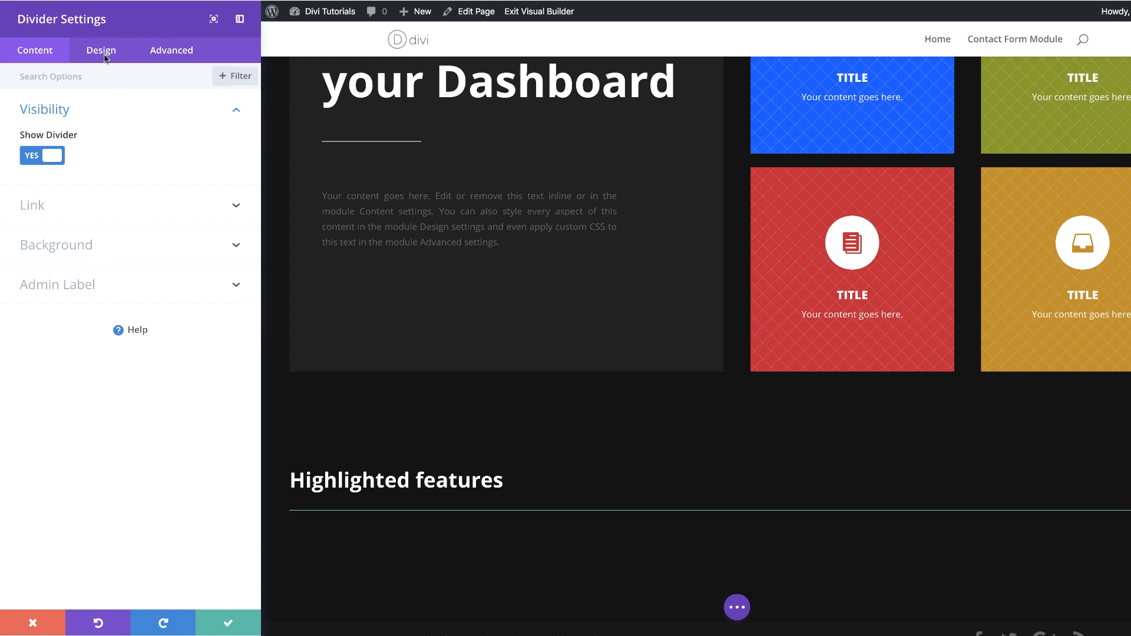
pyautogui.click(103, 51)
pyautogui.click(53, 109)
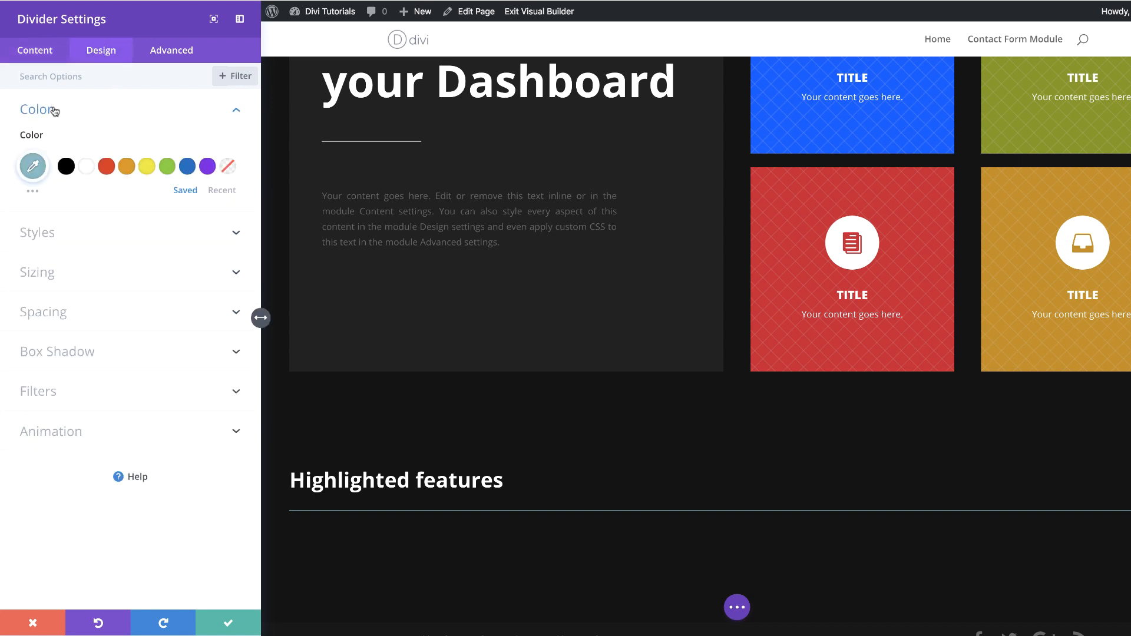
pyautogui.click(86, 168)
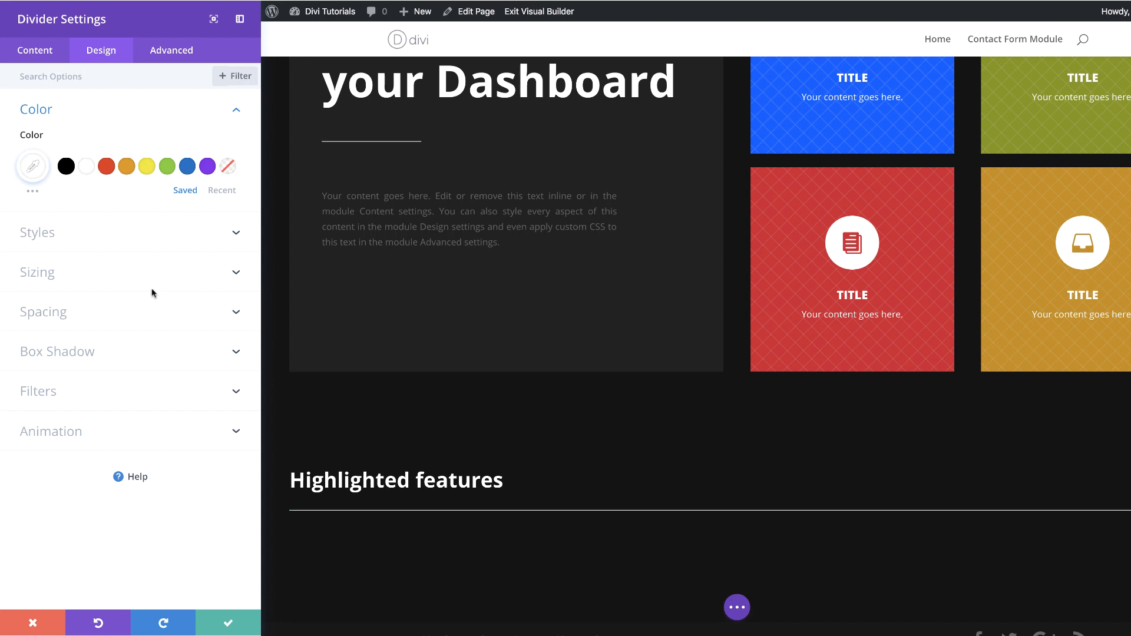
# Step: Set the divider's width to 9% and its top custom padding to 20px, and save the divider settings
pyautogui.click(50, 274)
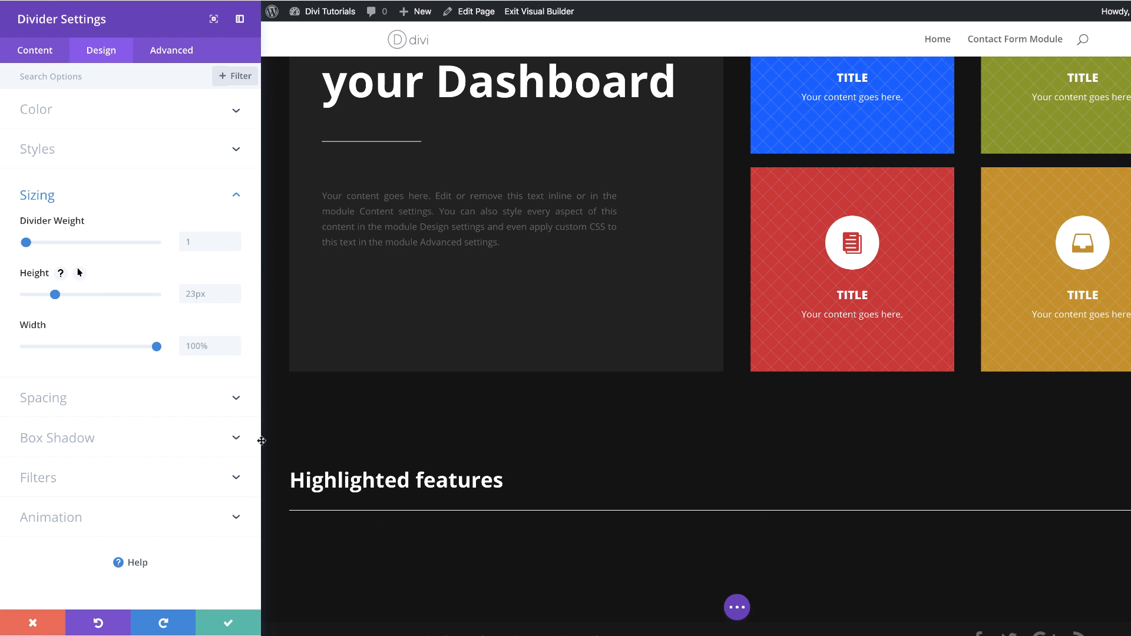
pyautogui.click(191, 348)
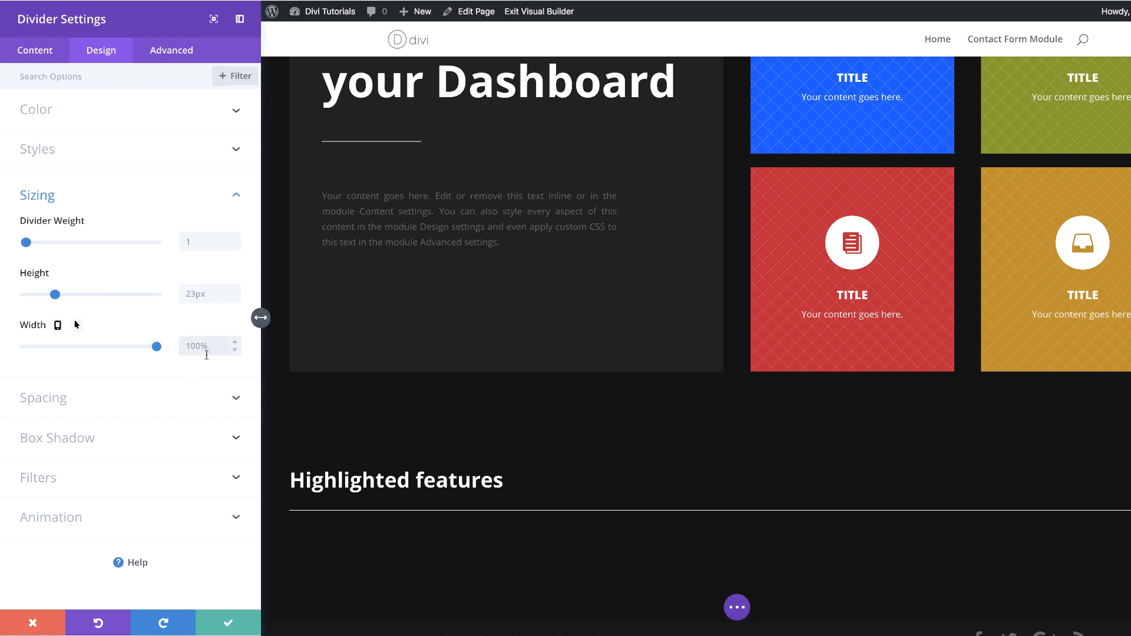
pyautogui.write('9')
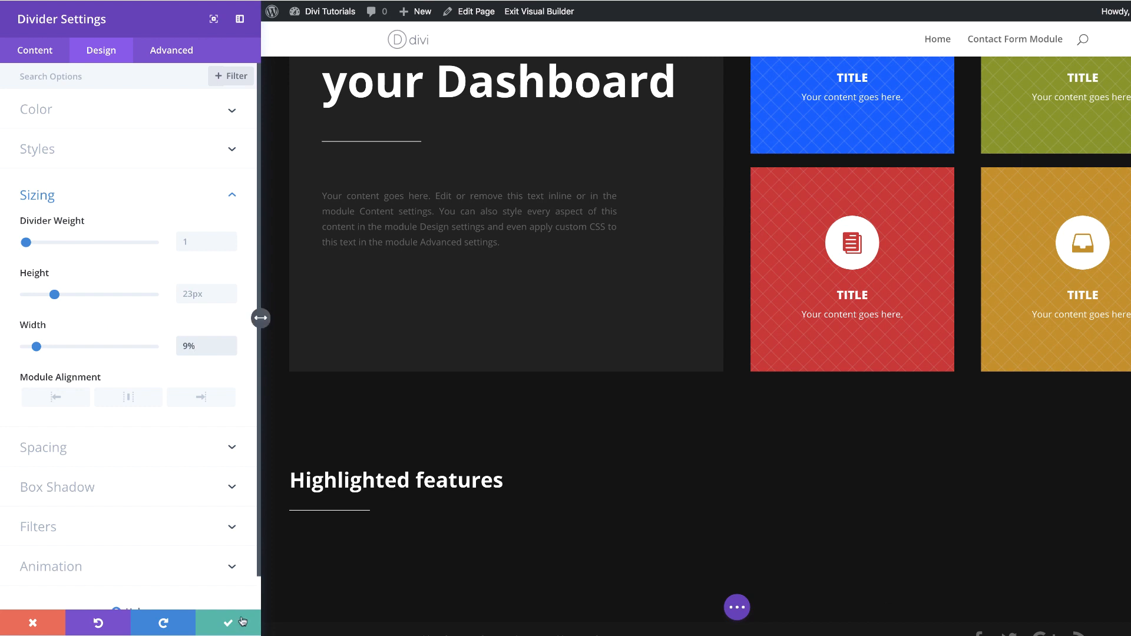
pyautogui.click(56, 456)
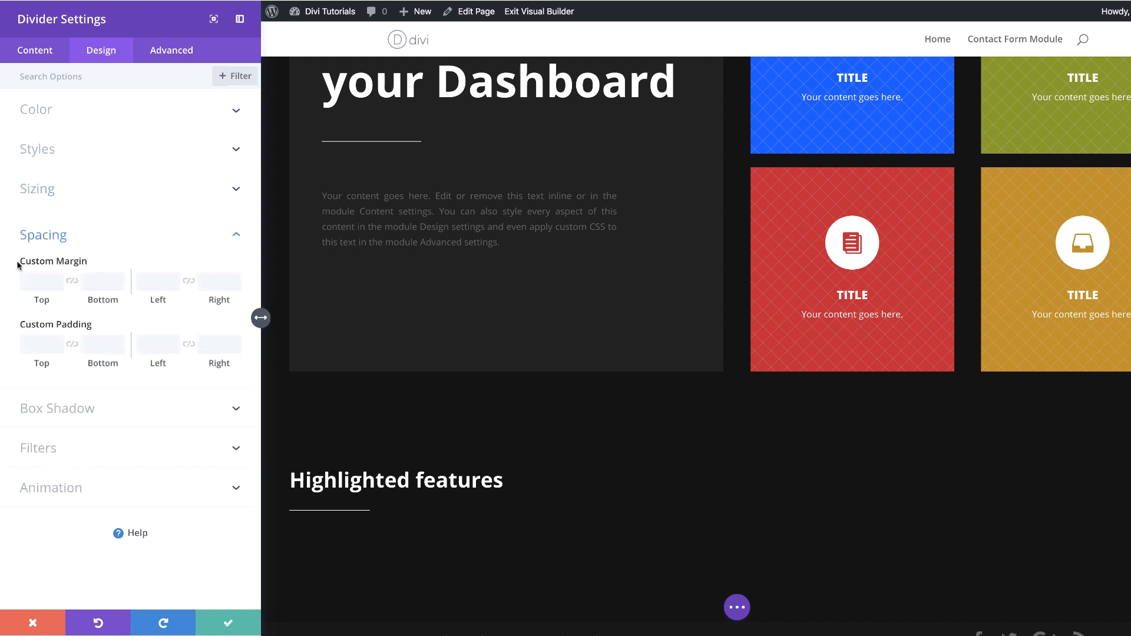
pyautogui.click(35, 342)
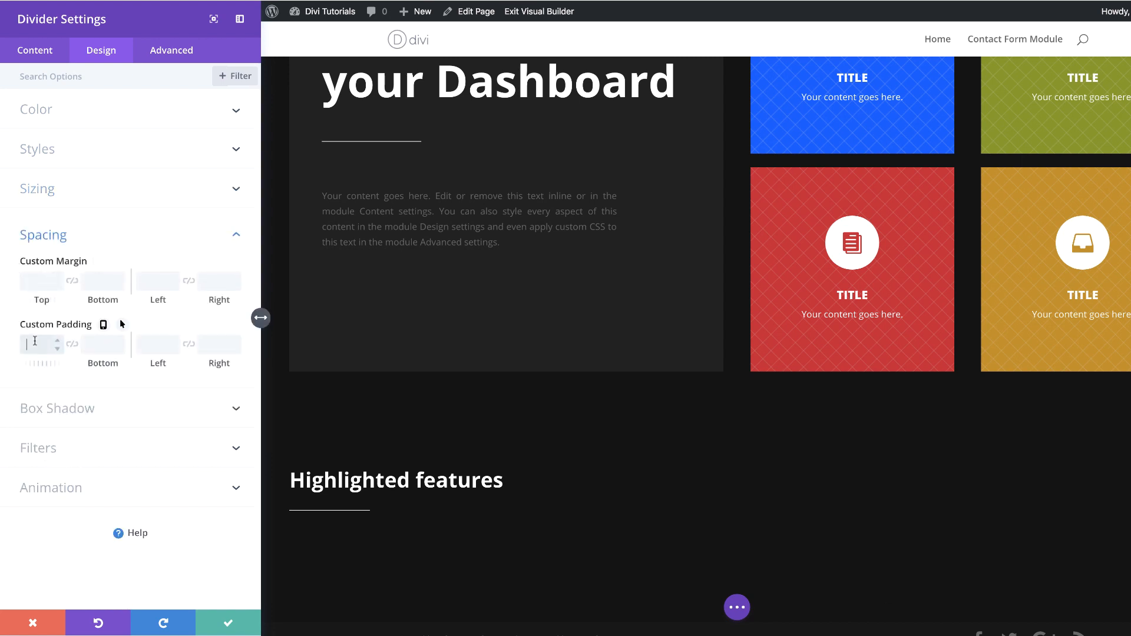
pyautogui.write('20')
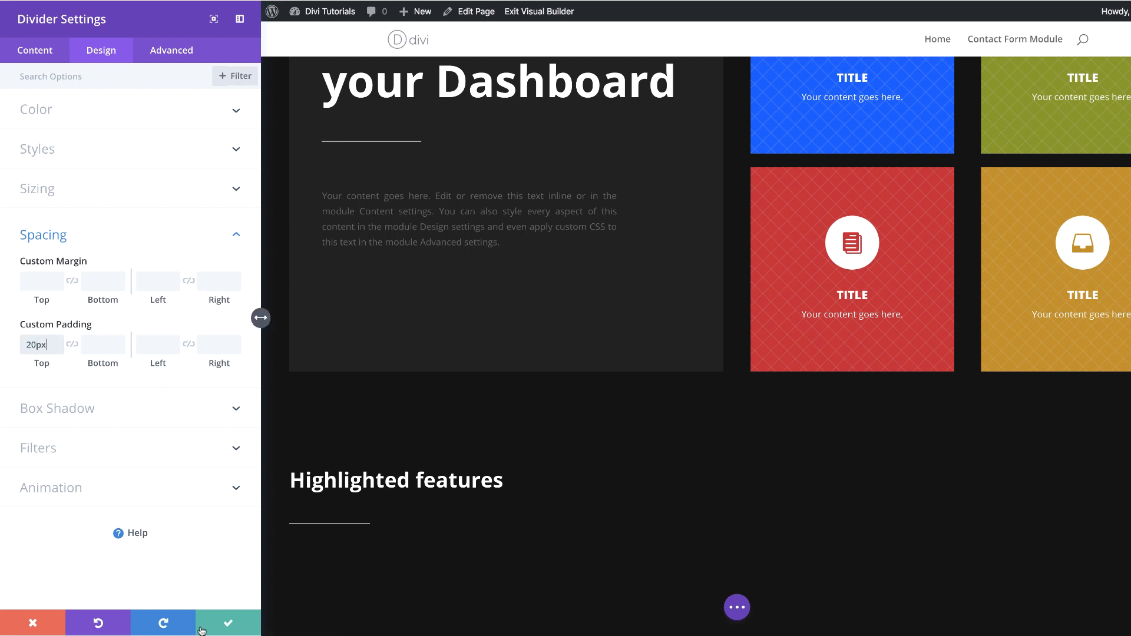
pyautogui.click(228, 624)
# Step: Insert a row with four equal columns below the "Highlighted features" row, without choosing a module yet
pyautogui.scroll(-2, 414, 501)
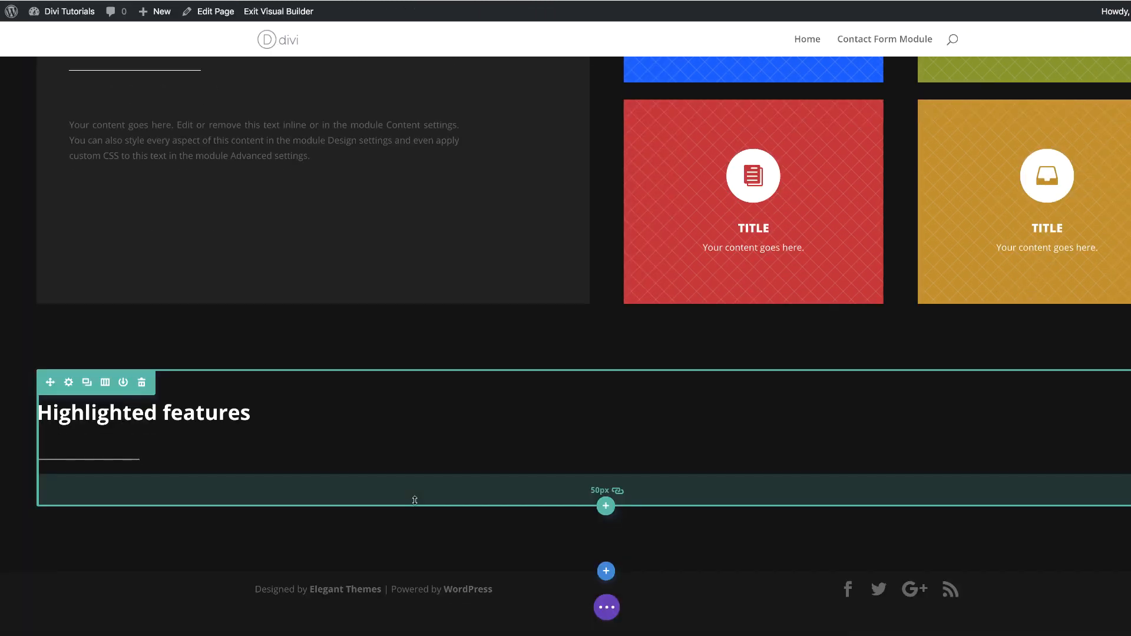
pyautogui.click(606, 507)
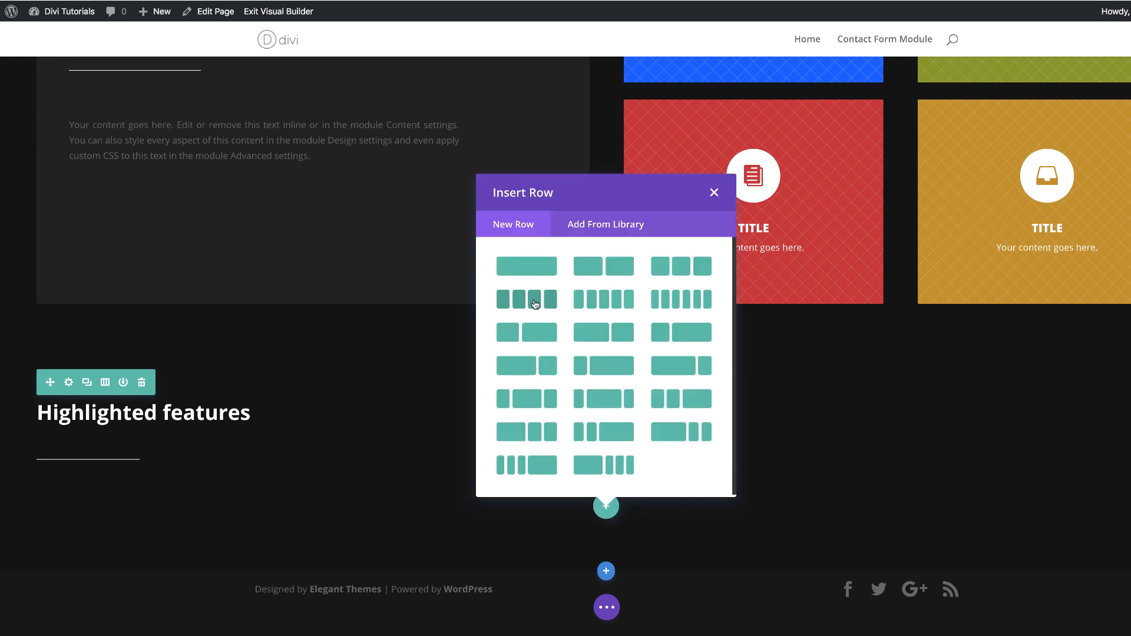
pyautogui.click(535, 304)
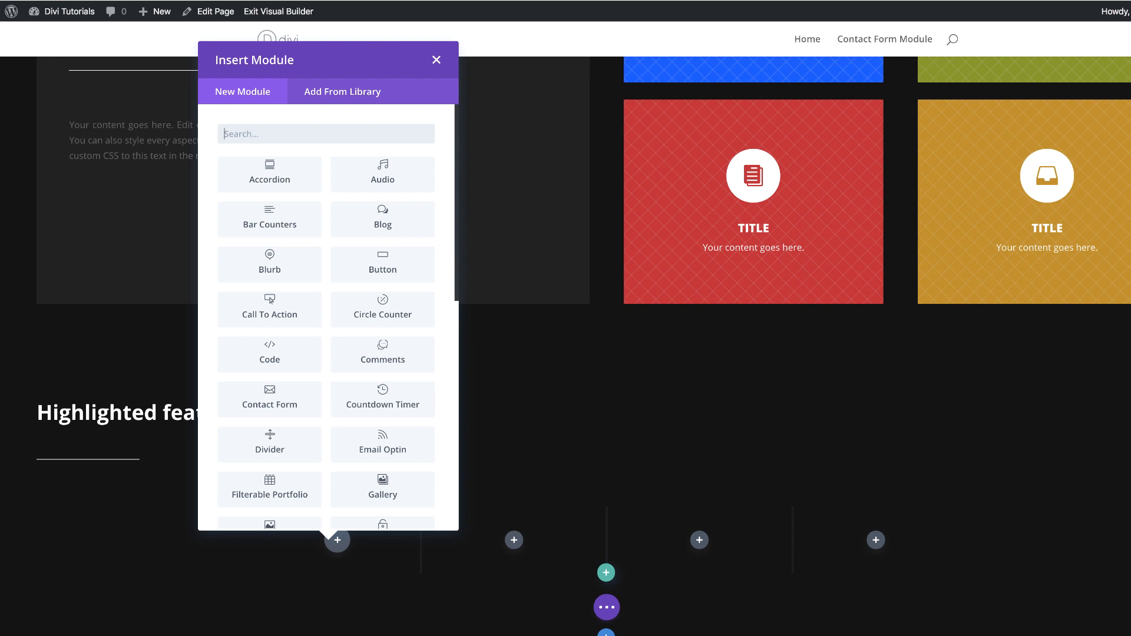
pyautogui.click(437, 60)
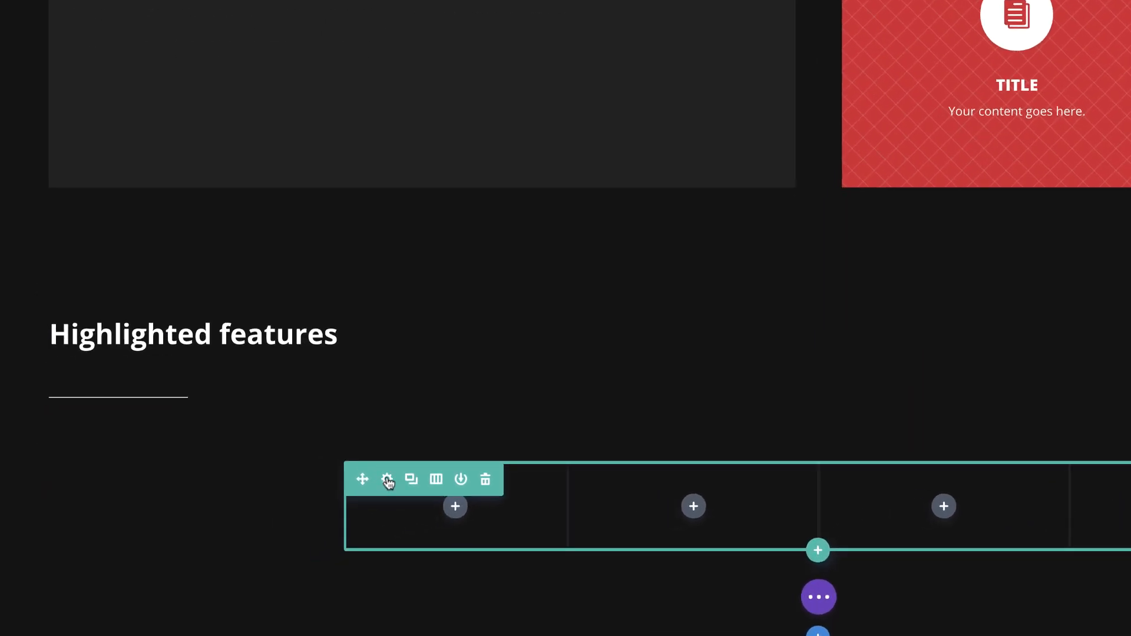
# Step: Set the background color of the new four-column row to #212121
pyautogui.click(287, 520)
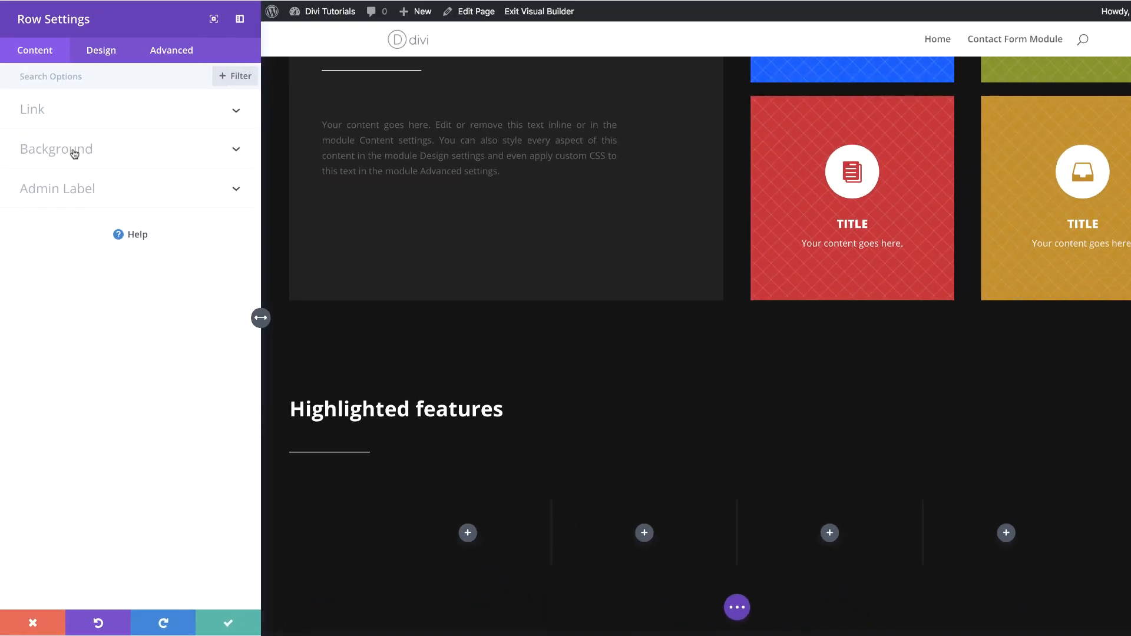
pyautogui.click(70, 149)
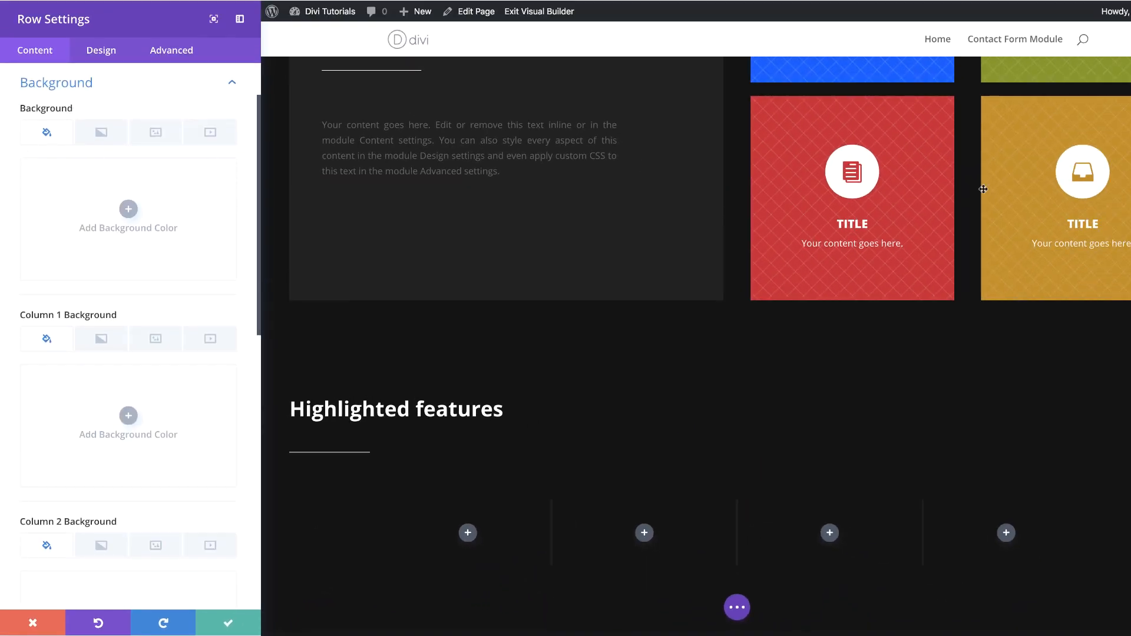
pyautogui.click(128, 210)
pyautogui.click(63, 172)
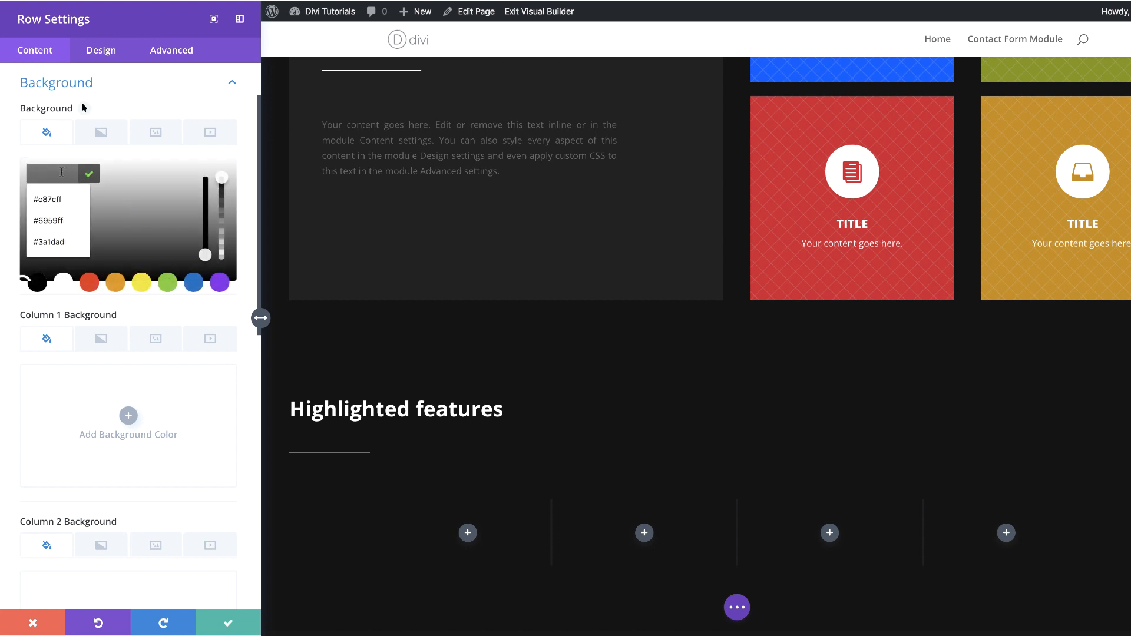
pyautogui.write('#212121')
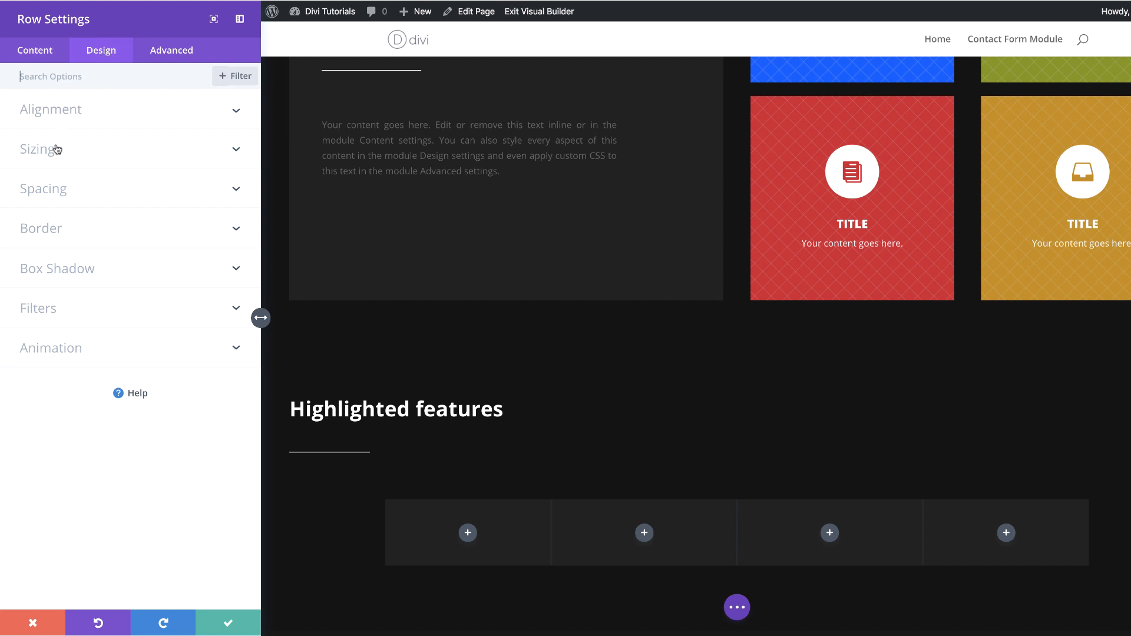
# Step: Make the four-column row fullwidth with a custom gutter width of 2 and equalized column heights
pyautogui.click(57, 149)
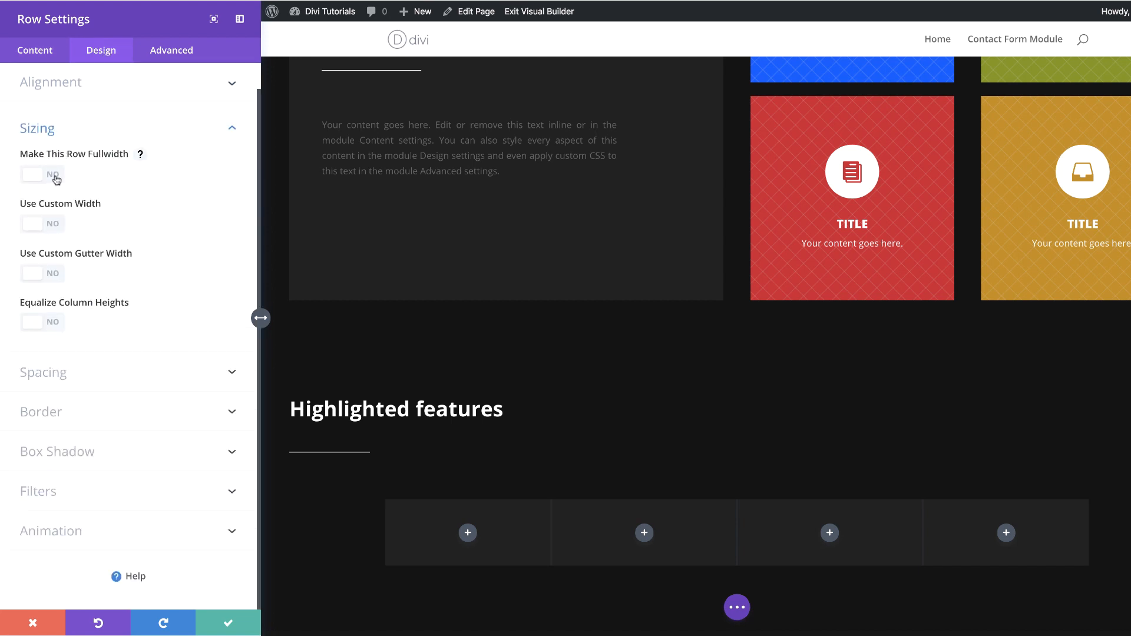
pyautogui.click(55, 178)
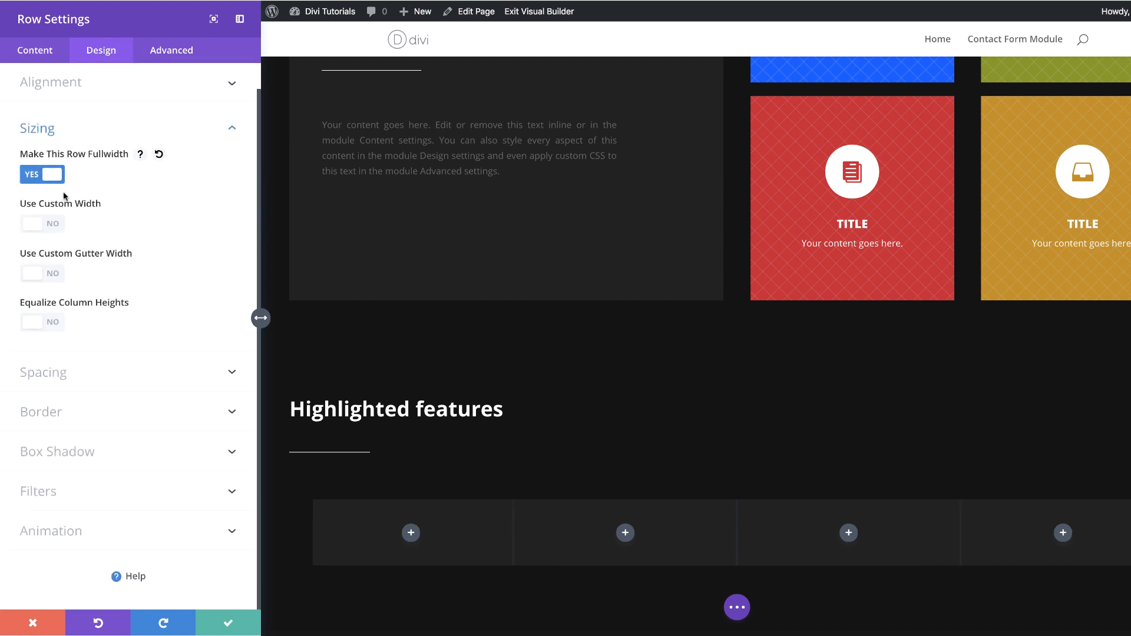
pyautogui.click(54, 275)
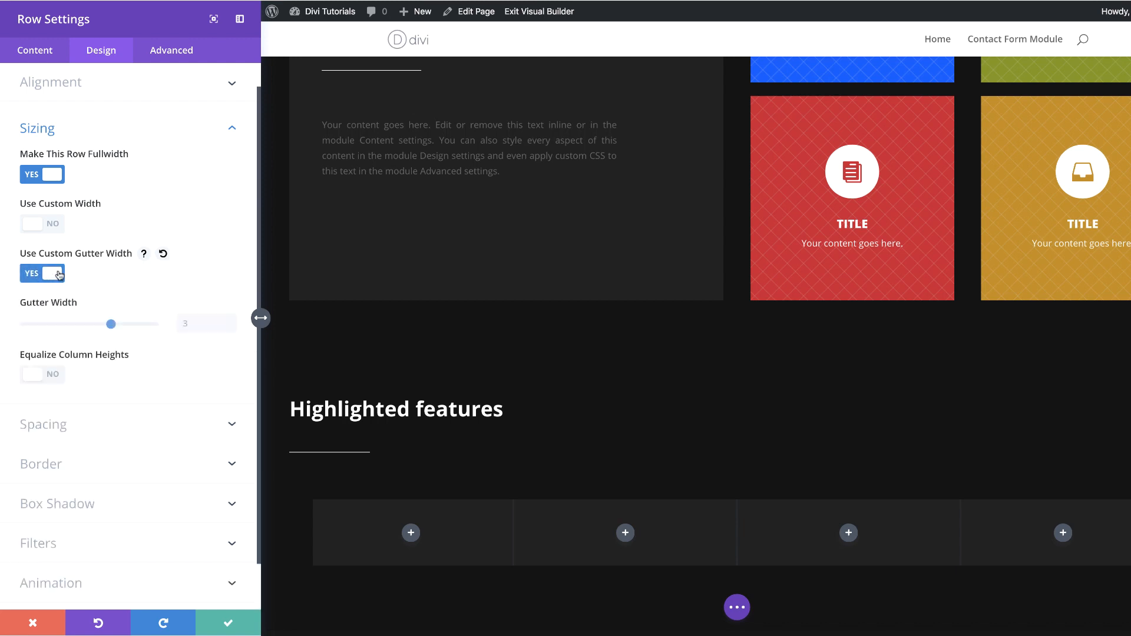
pyautogui.write('2')
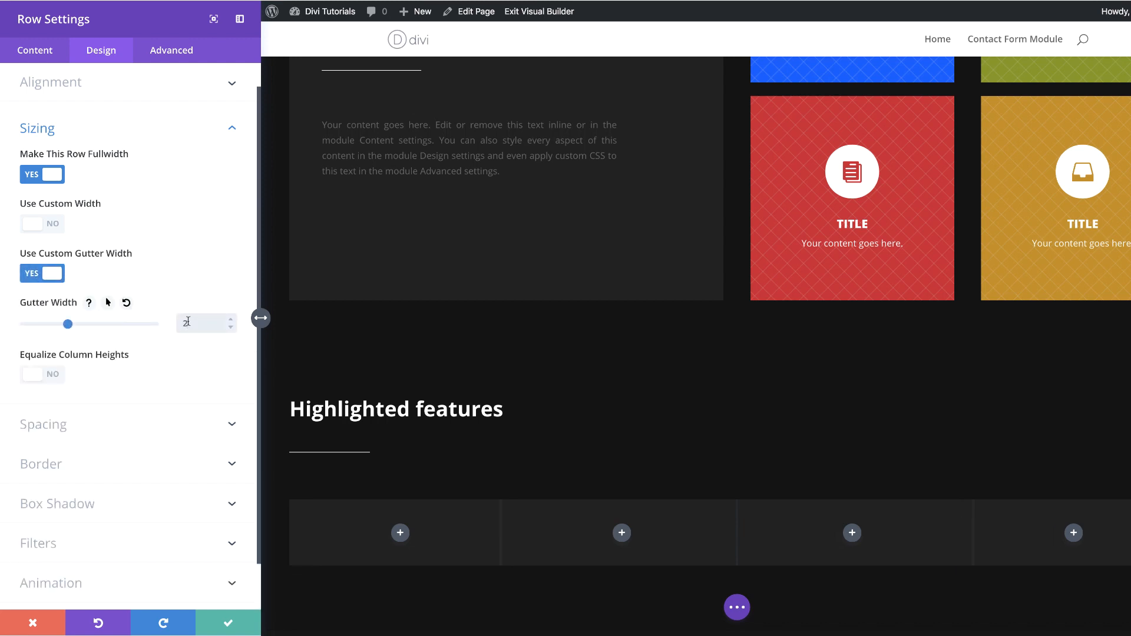
pyautogui.click(57, 377)
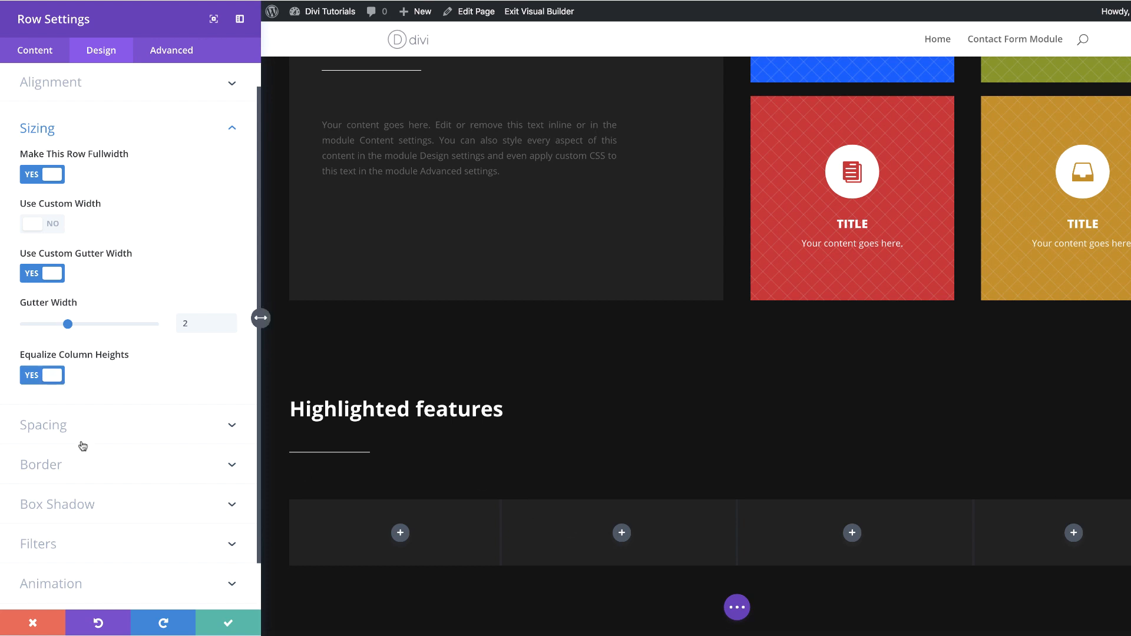
# Step: Set the four-column row's top and bottom custom padding to 100px and save the row settings
pyautogui.click(65, 428)
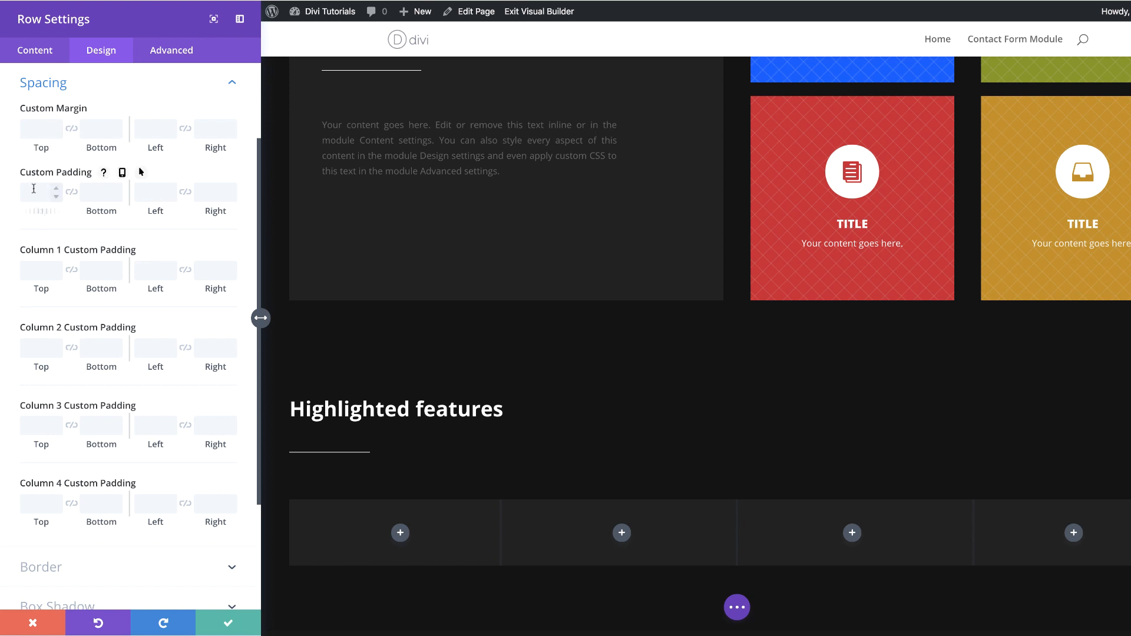
pyautogui.click(34, 189)
pyautogui.click(71, 192)
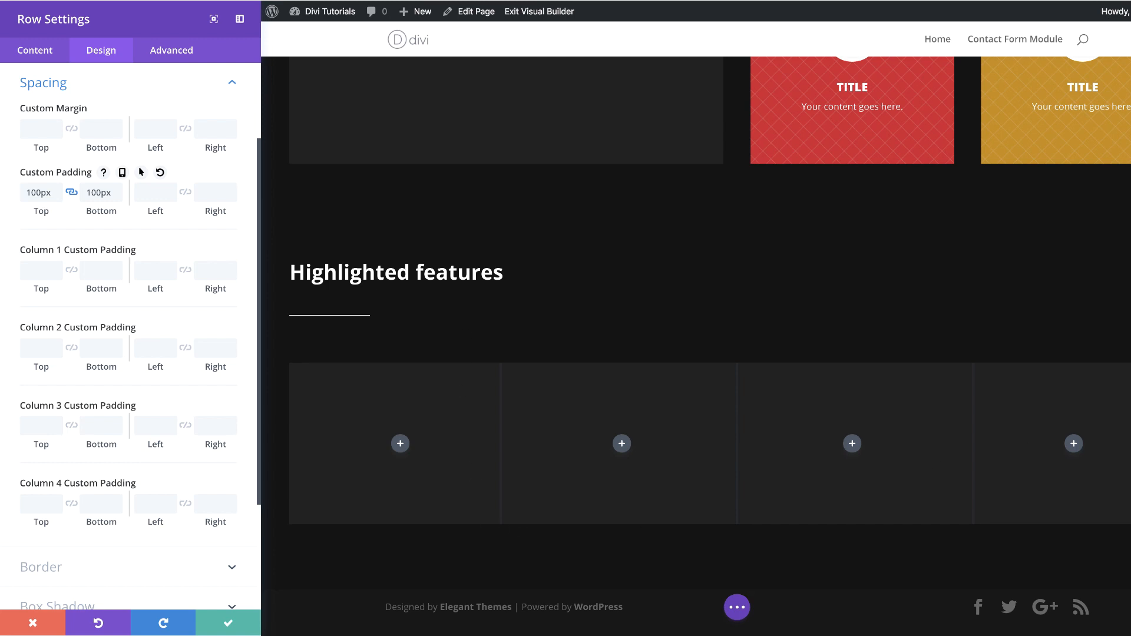
pyautogui.click(229, 623)
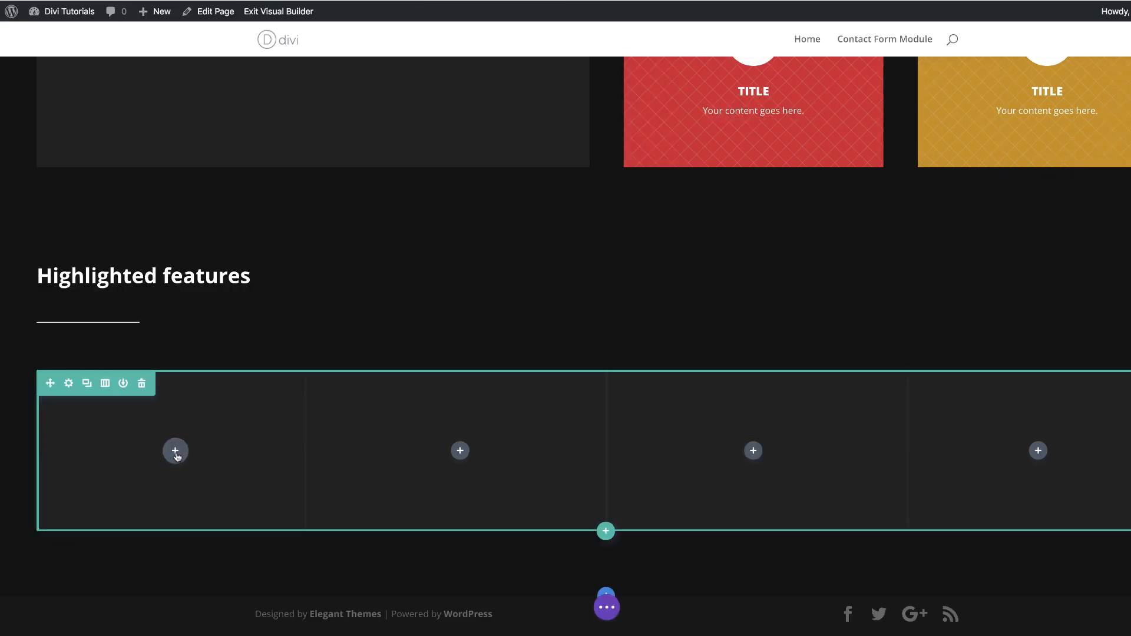
# Step: Add a Blurb module to the first column of the four-column row and use the camera icon instead of an image
pyautogui.click(176, 452)
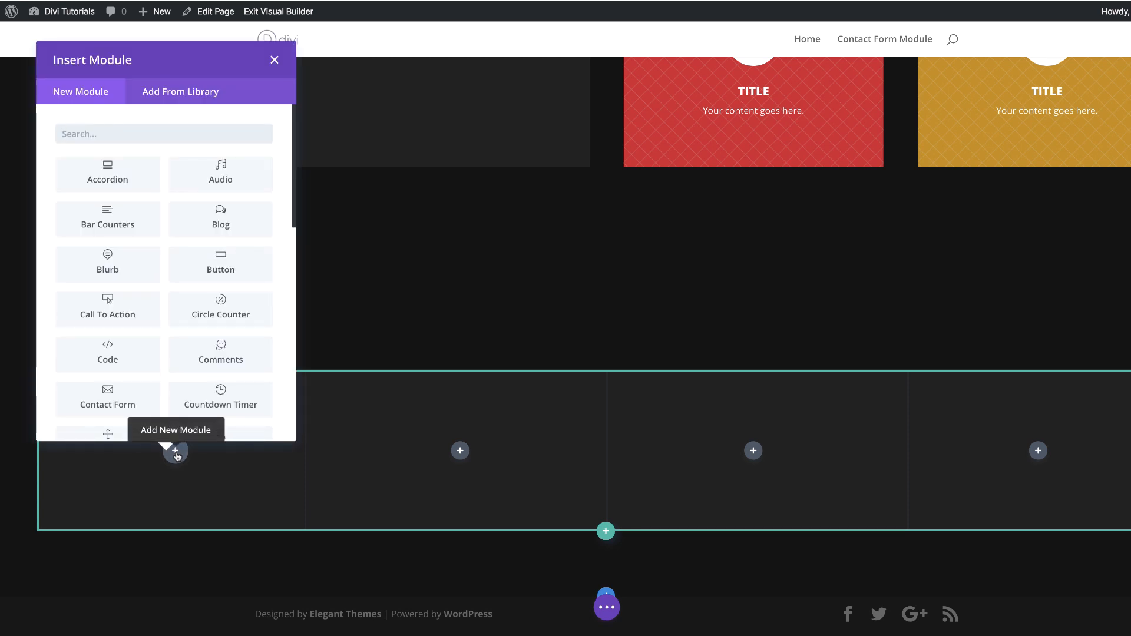
pyautogui.click(108, 264)
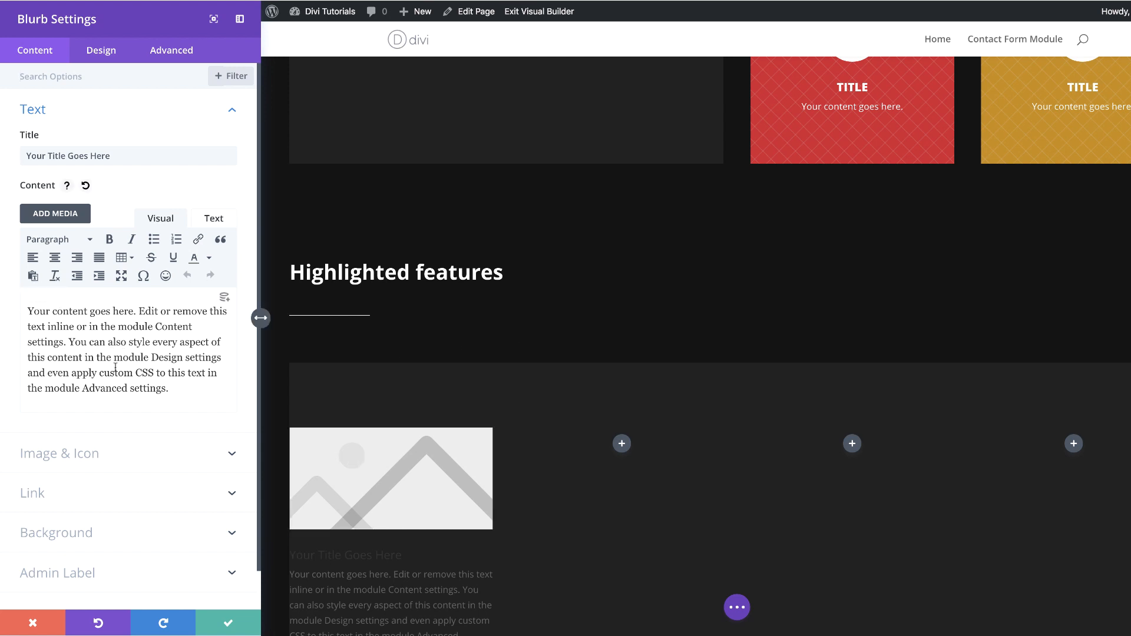
pyautogui.click(95, 458)
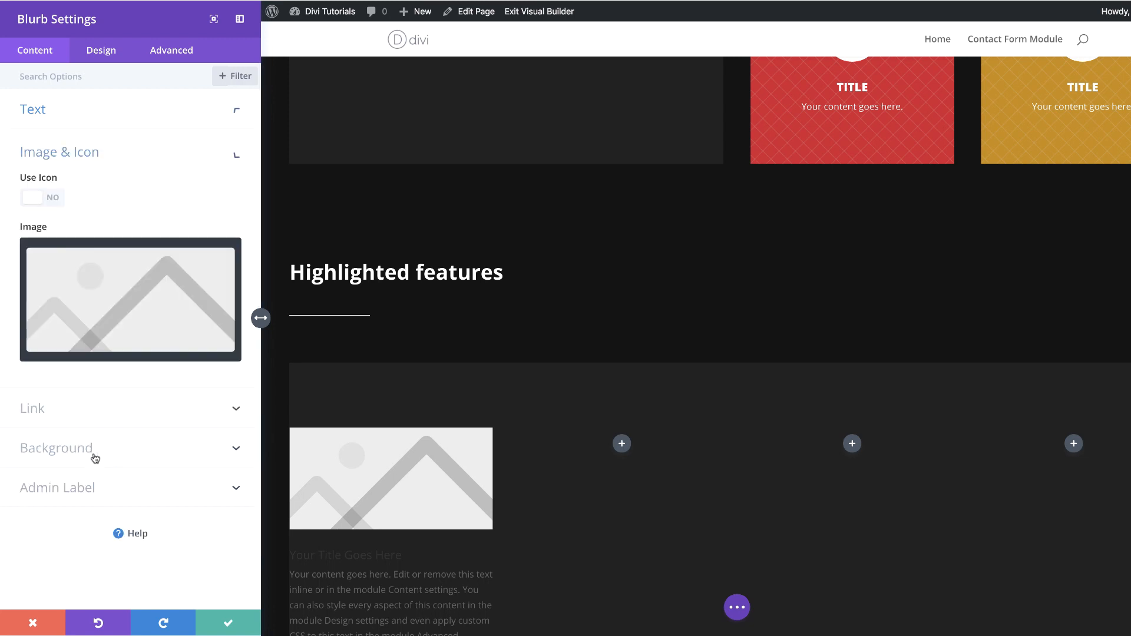
pyautogui.click(55, 203)
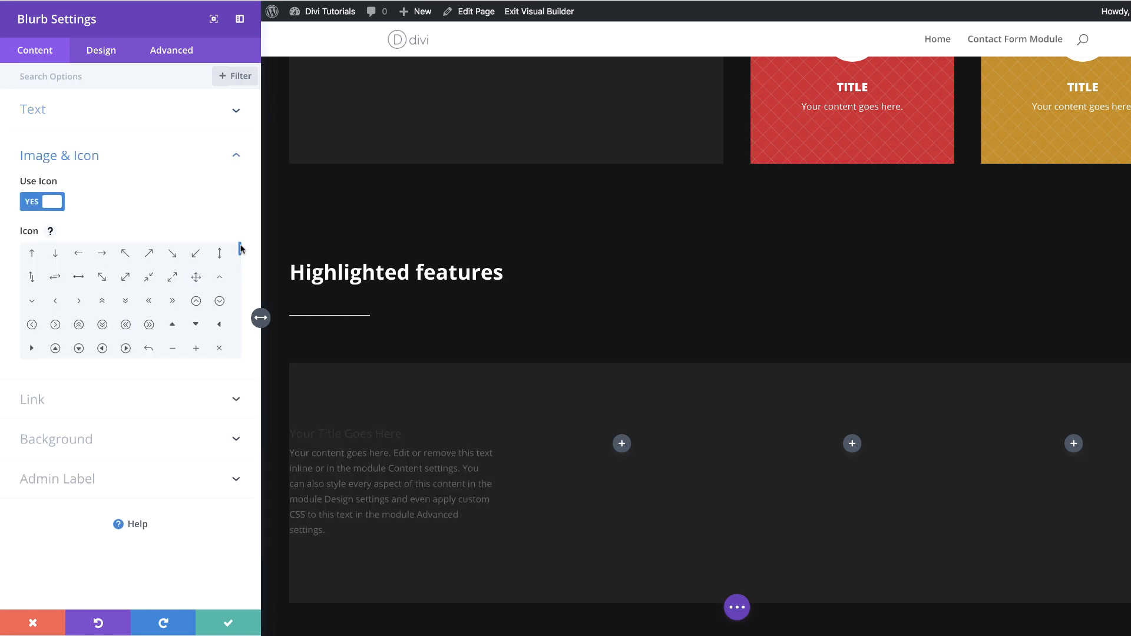
pyautogui.moveTo(241, 249); pyautogui.dragTo(241, 317)
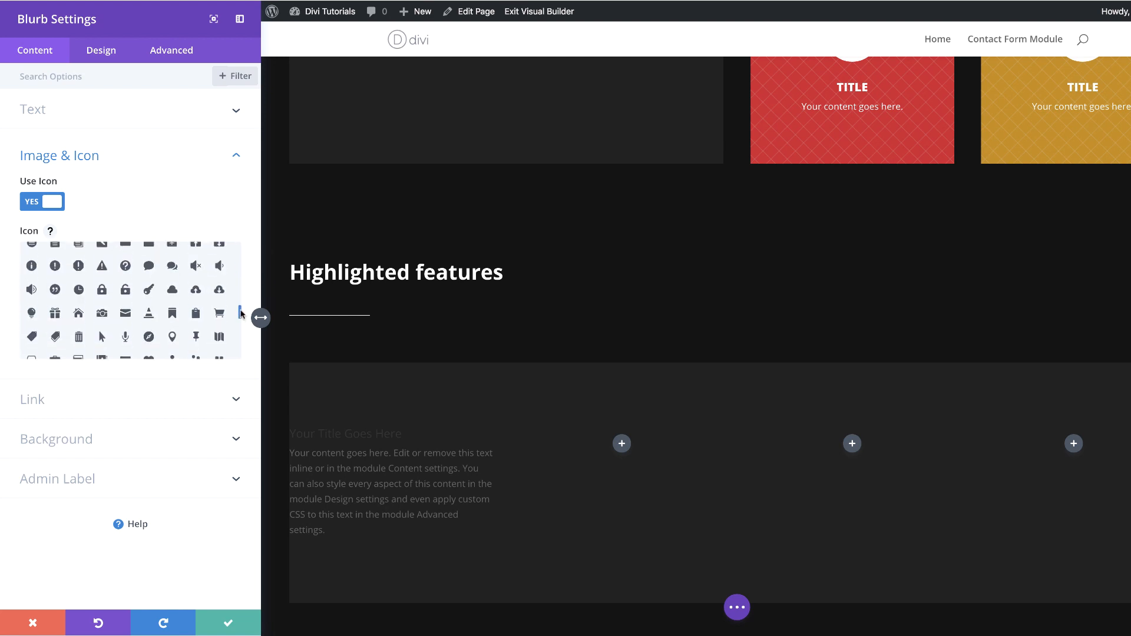
pyautogui.click(102, 324)
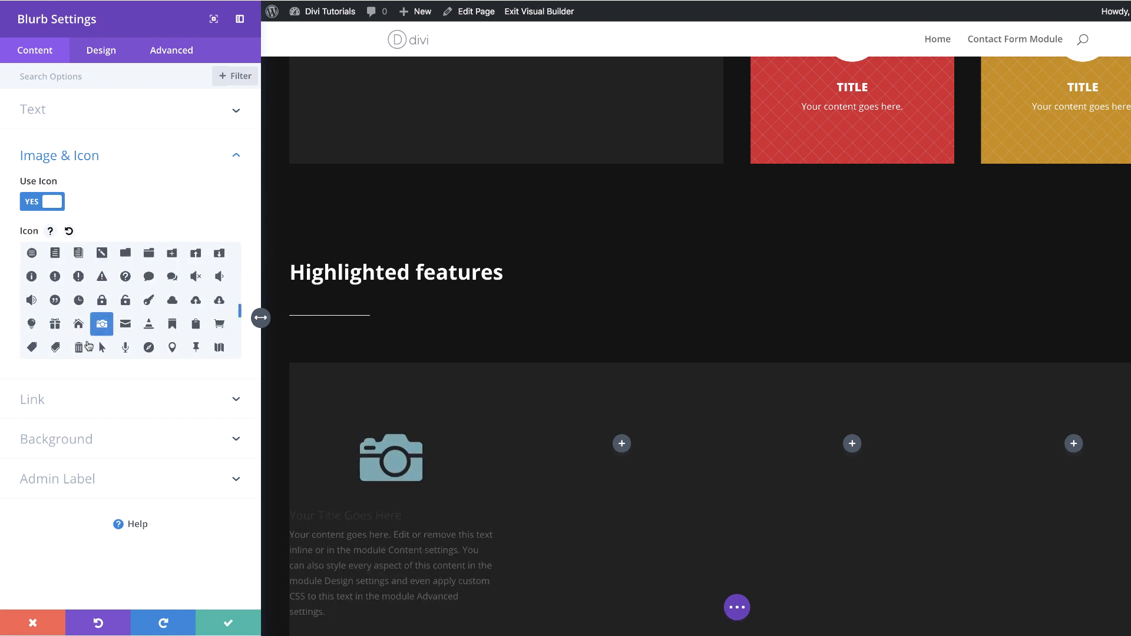
# Step: Shorten the blurb's title to "Title" and its content to "Your content goes here."
pyautogui.click(129, 119)
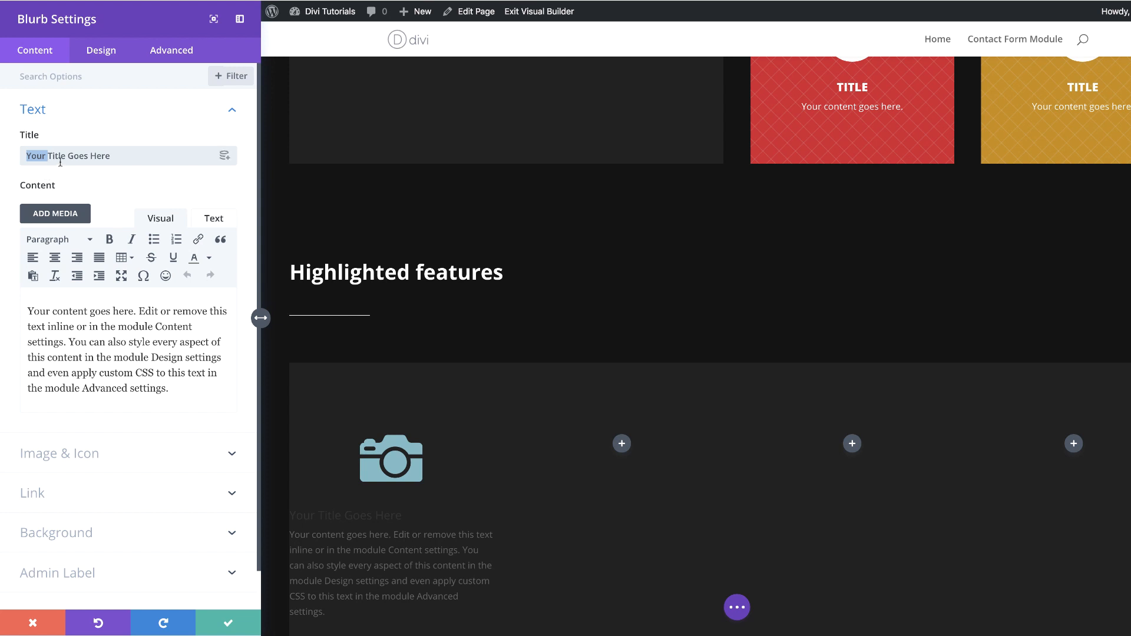
pyautogui.press('BackSpace')
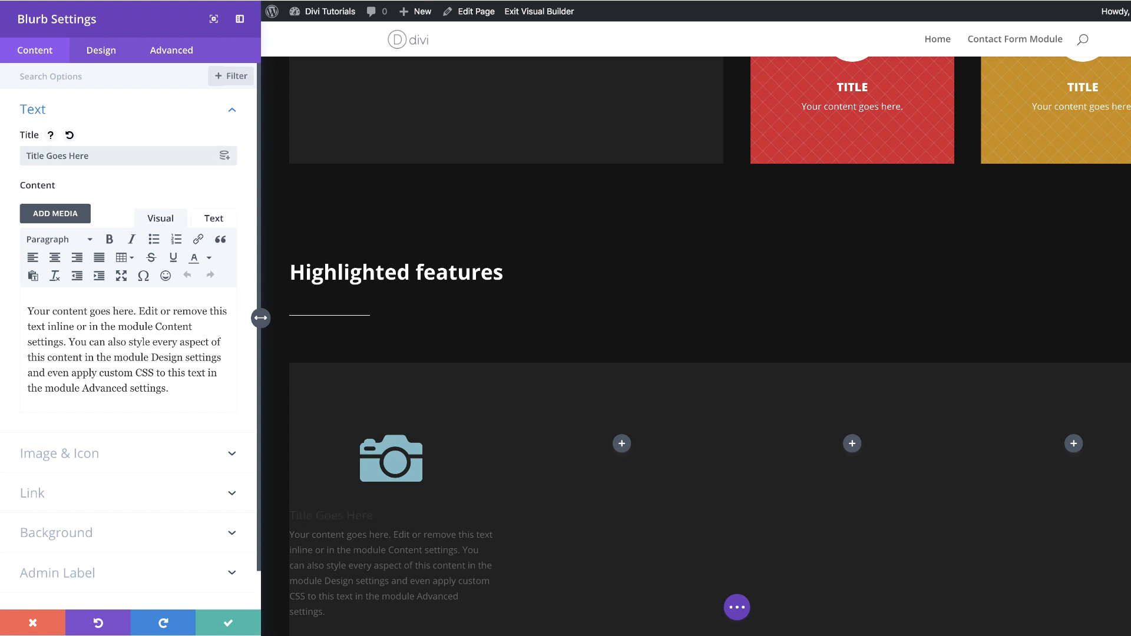
pyautogui.moveTo(45, 155); pyautogui.dragTo(137, 156)
pyautogui.press('BackSpace')
pyautogui.moveTo(139, 311); pyautogui.dragTo(193, 389)
pyautogui.press('BackSpace')
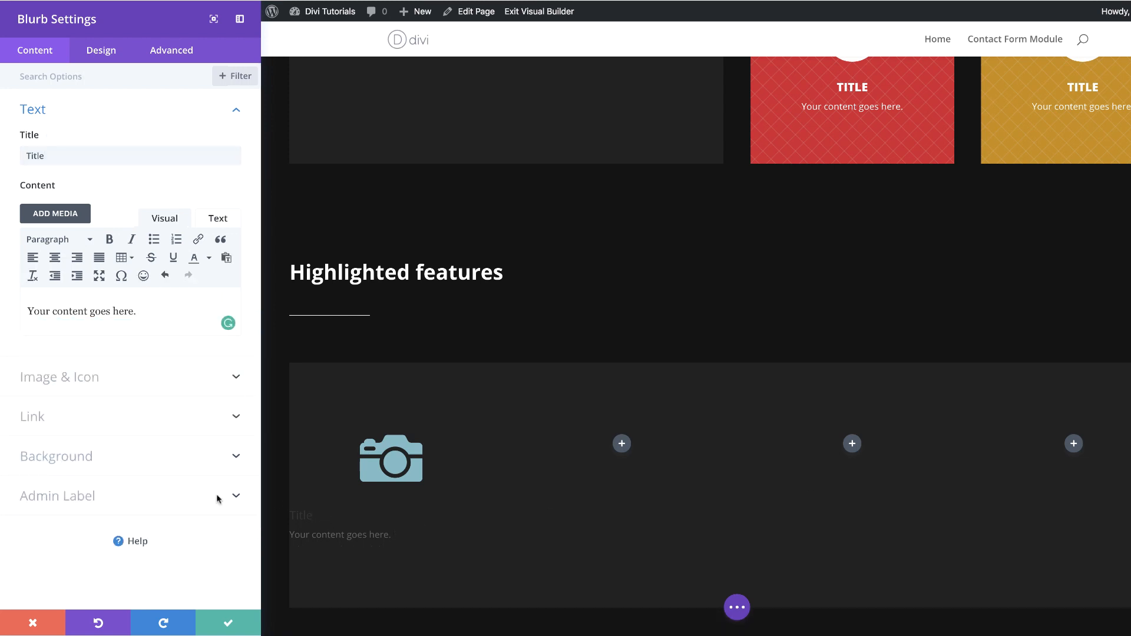
# Step: Add a #333333 background color to the camera blurb
pyautogui.click(83, 457)
pyautogui.click(133, 364)
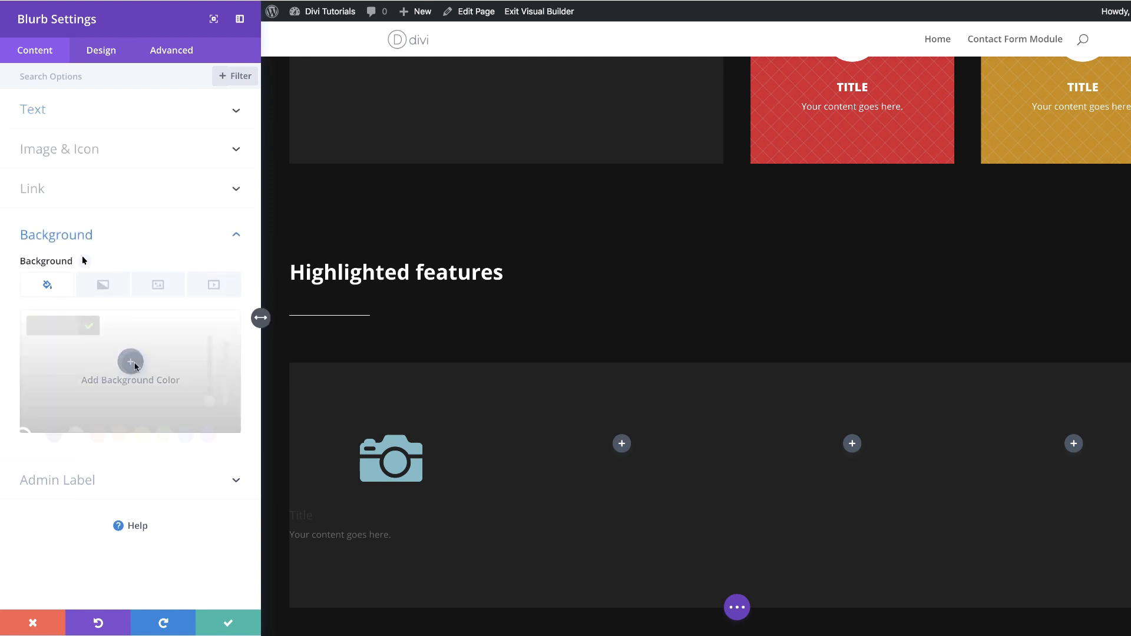
pyautogui.click(63, 328)
pyautogui.write('#333333')
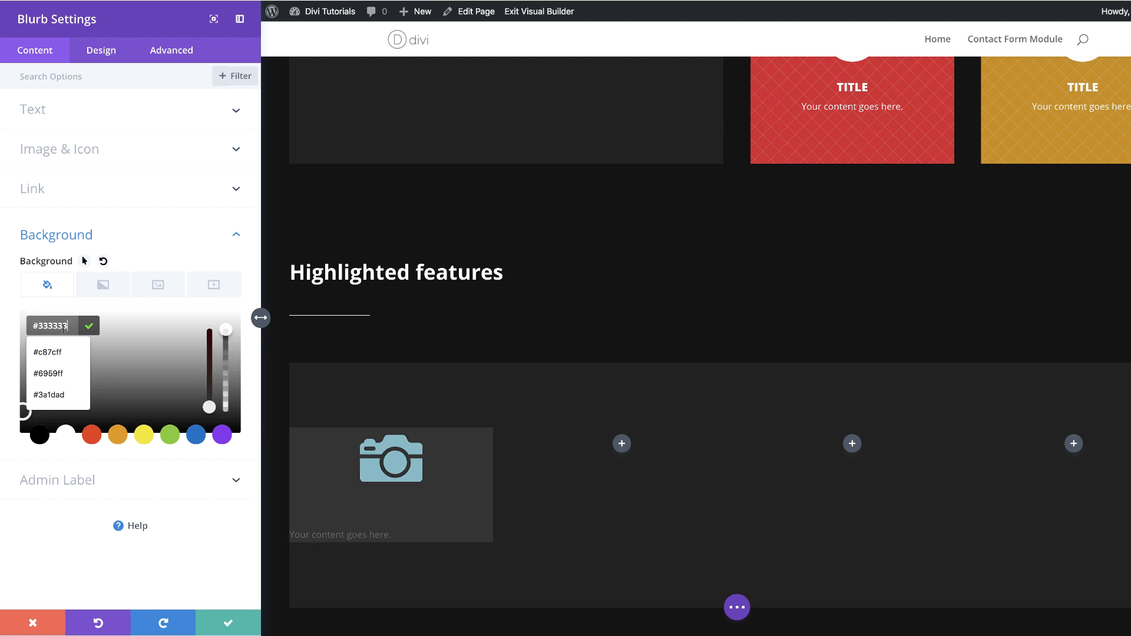
pyautogui.press('Return')
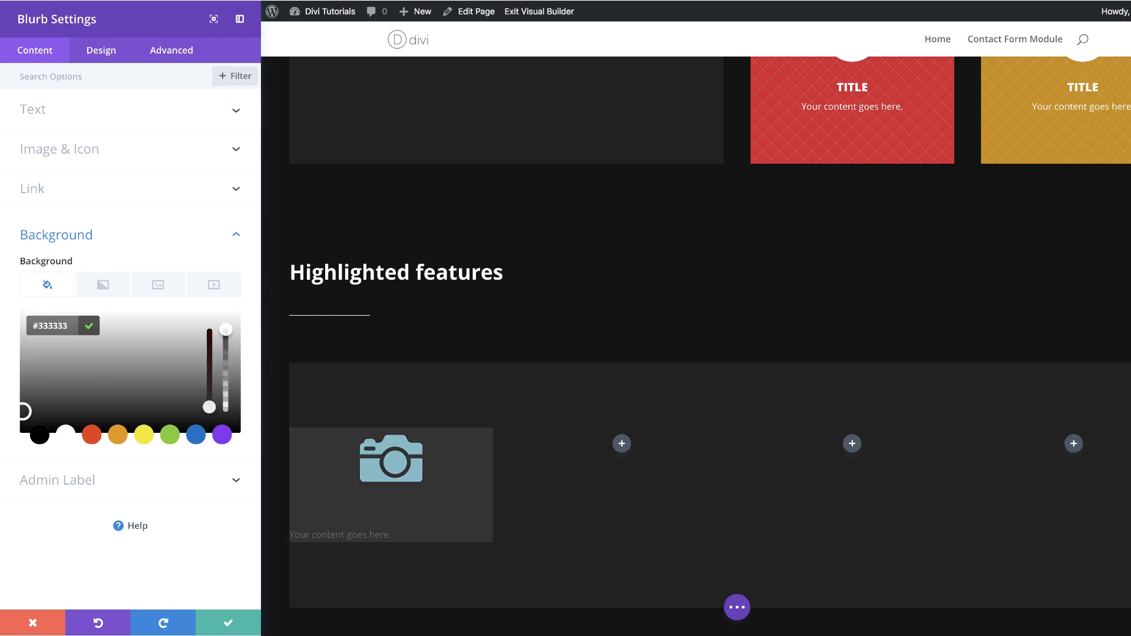
# Step: Set the blurb's icon color to #333333
pyautogui.click(105, 52)
pyautogui.click(81, 115)
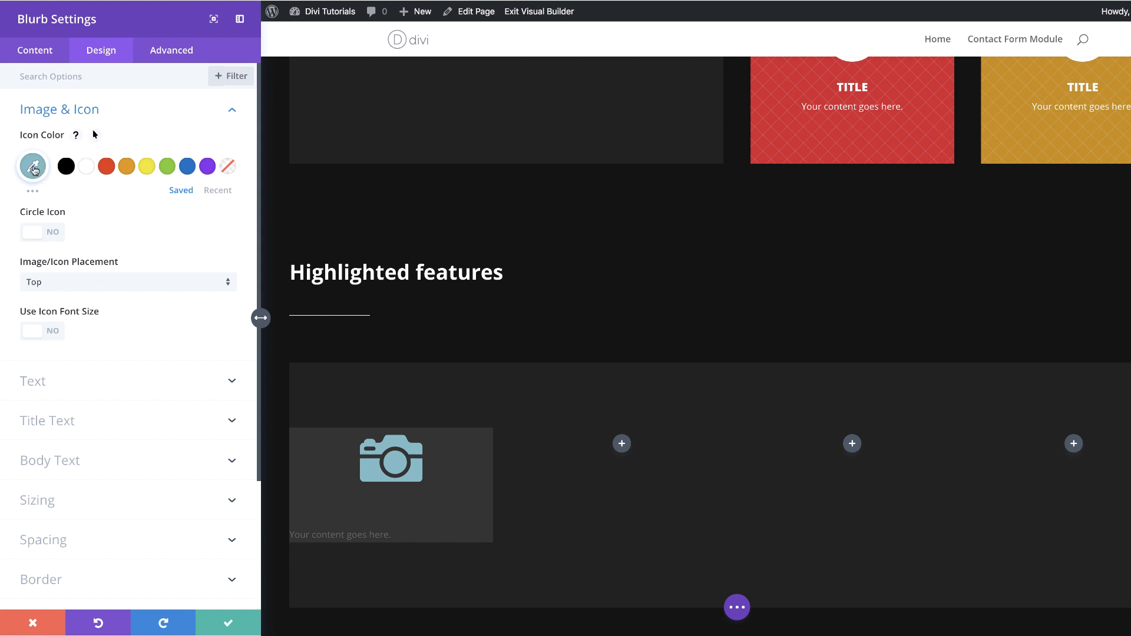
pyautogui.click(34, 168)
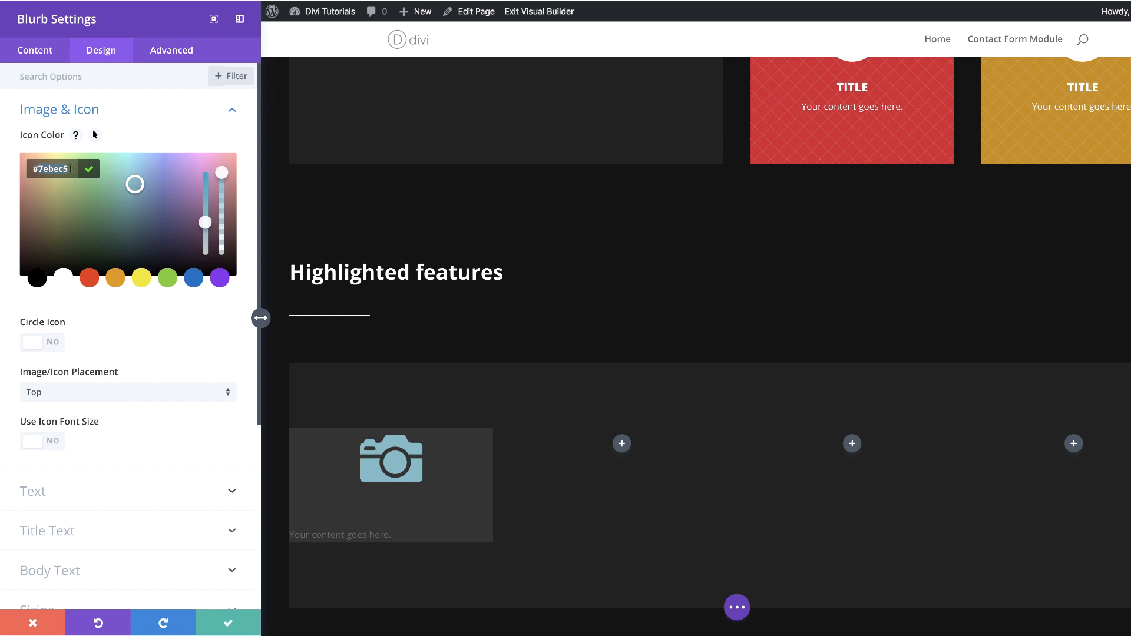
pyautogui.write('#333333')
pyautogui.click(40, 302)
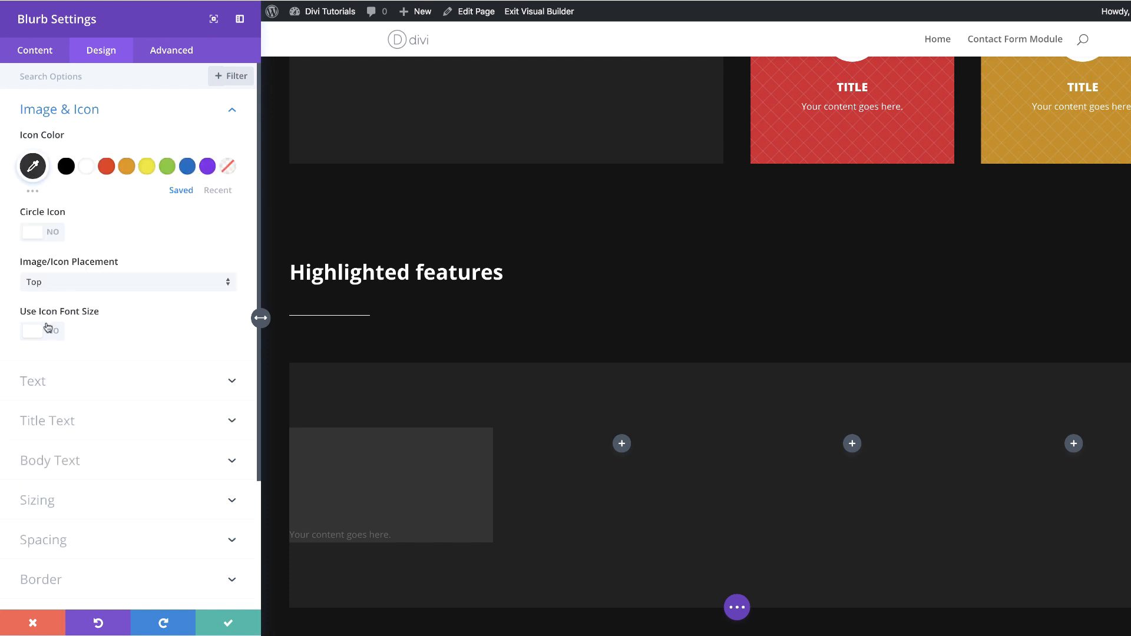
# Step: Enclose the camera icon in a white circle and use a custom icon font size of 33px
pyautogui.click(52, 234)
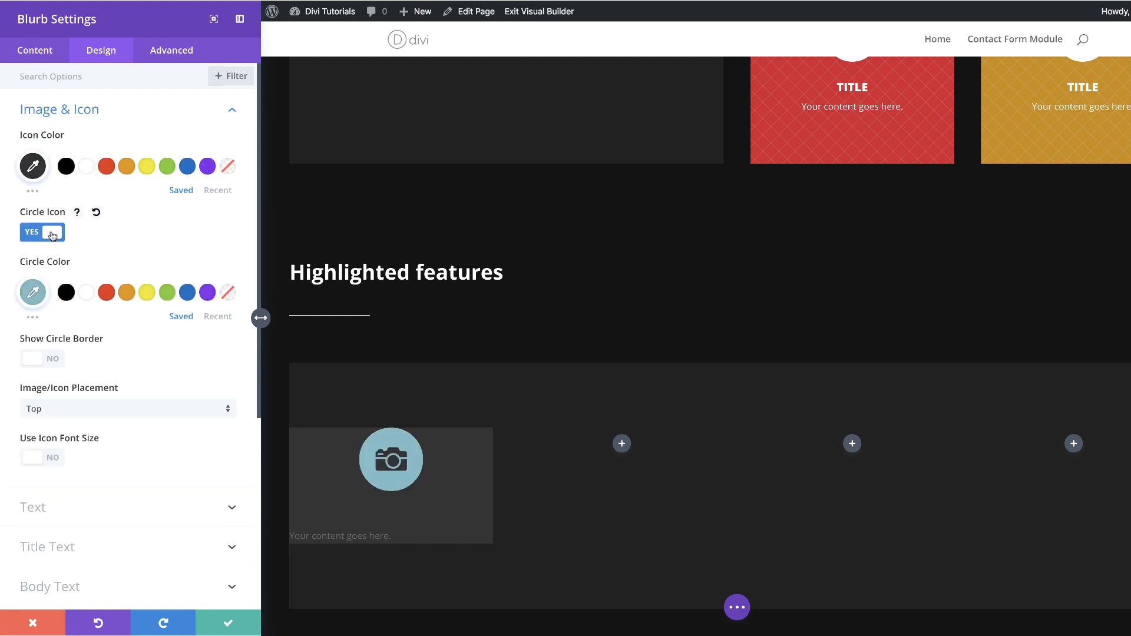
pyautogui.click(89, 295)
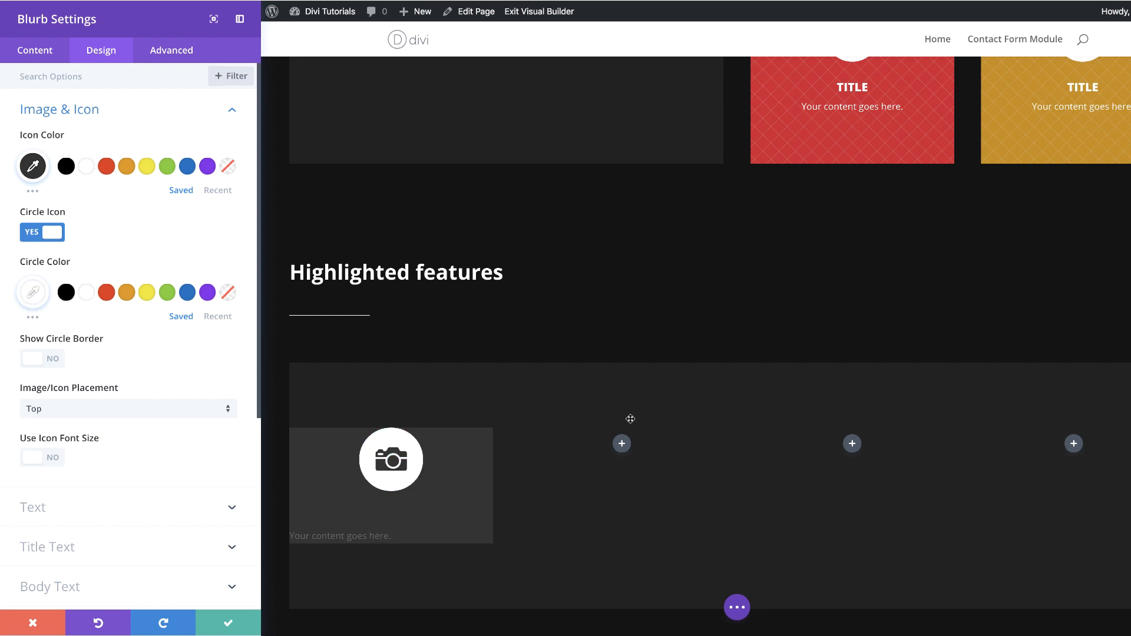
pyautogui.click(56, 457)
pyautogui.click(189, 510)
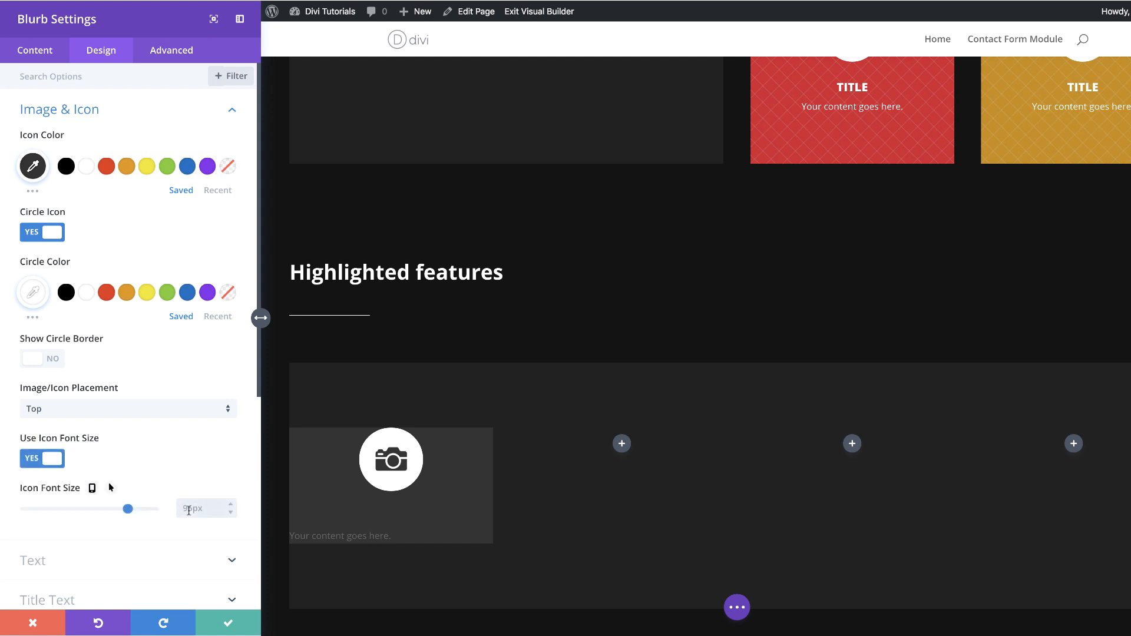
pyautogui.write('33px')
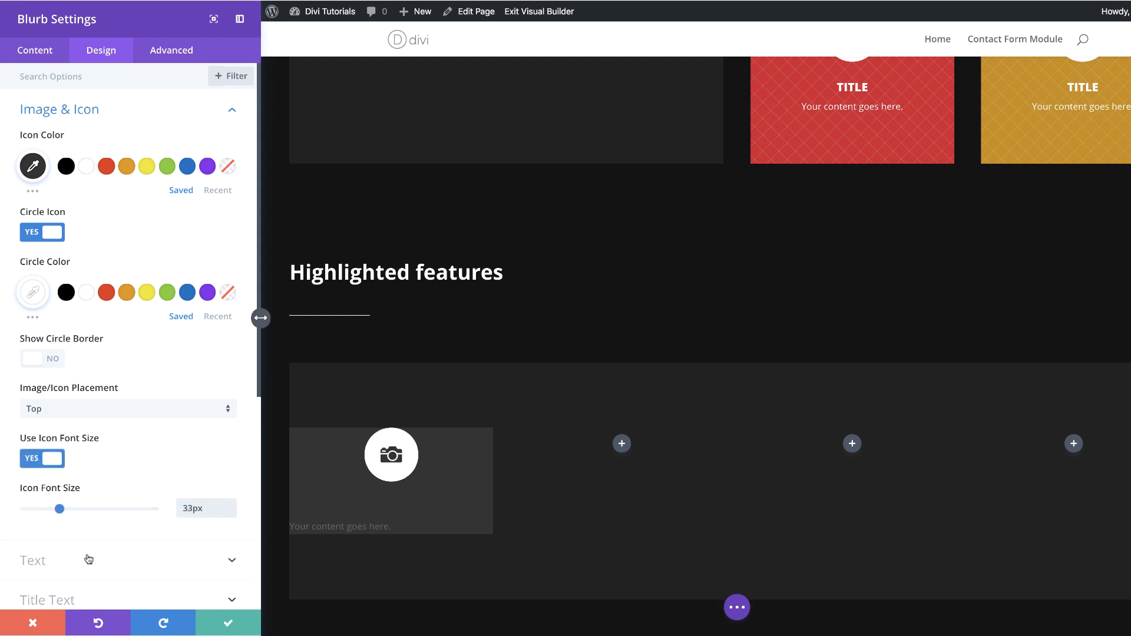
# Step: Center the blurb's text orientation and set its text color to Light
pyautogui.click(71, 564)
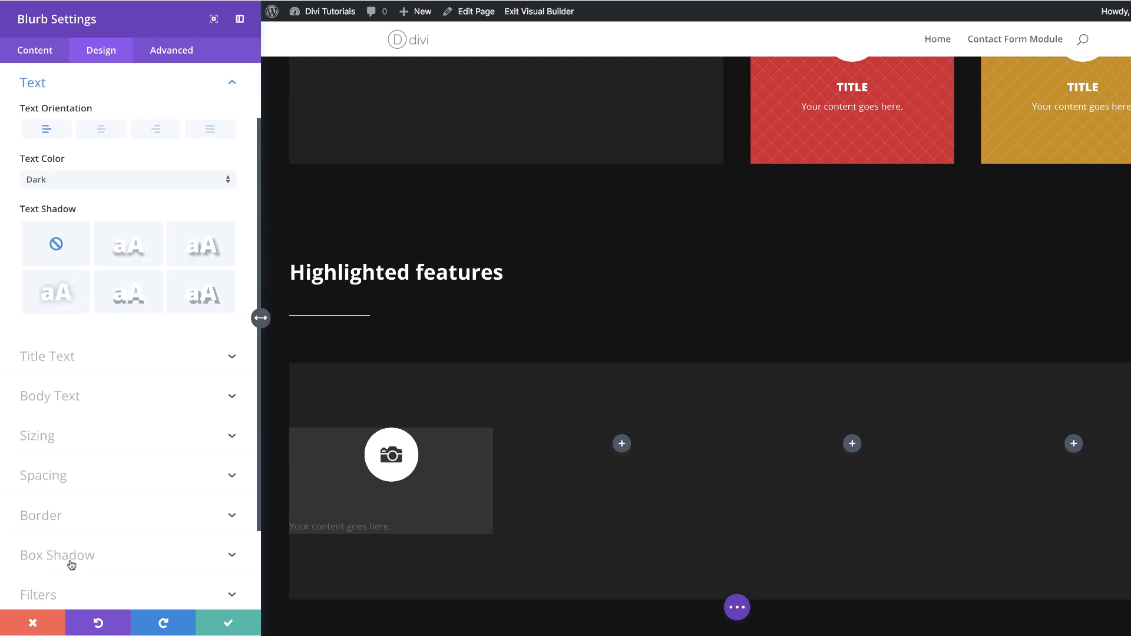
pyautogui.click(102, 130)
pyautogui.click(88, 181)
pyautogui.click(78, 192)
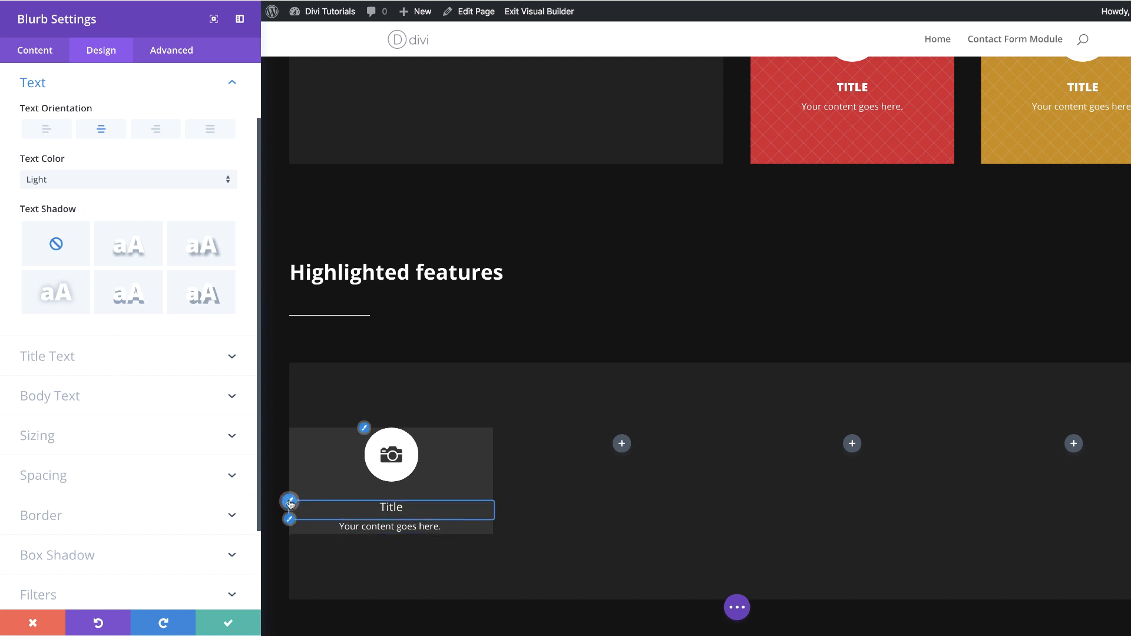
# Step: Make the blurb's title text uppercase with an Ultra Bold font weight
pyautogui.click(290, 504)
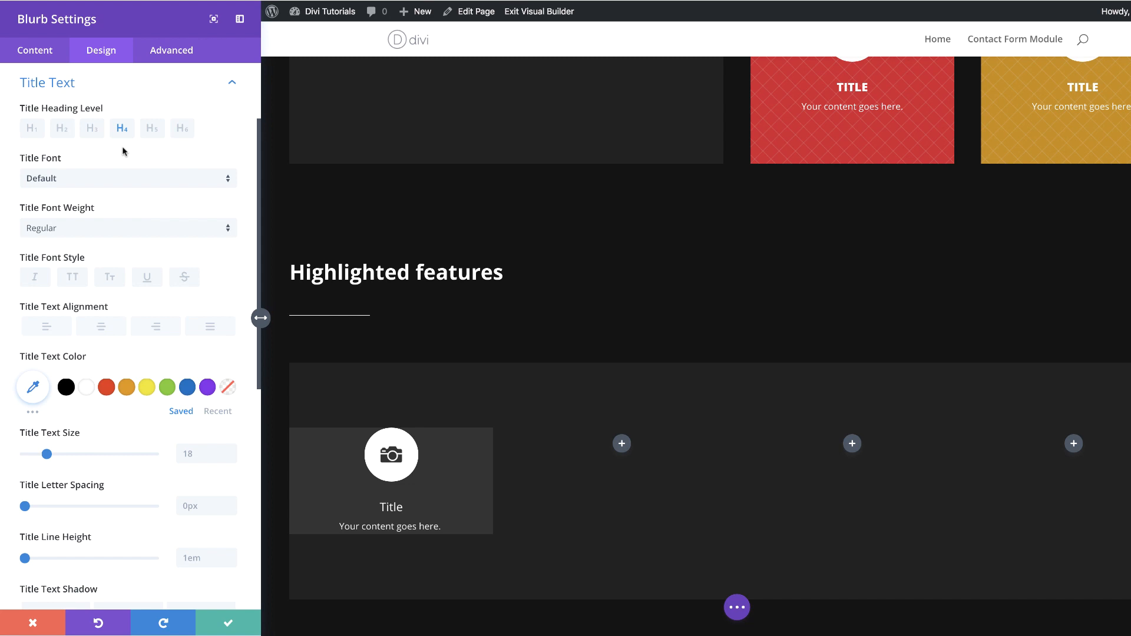
pyautogui.click(73, 278)
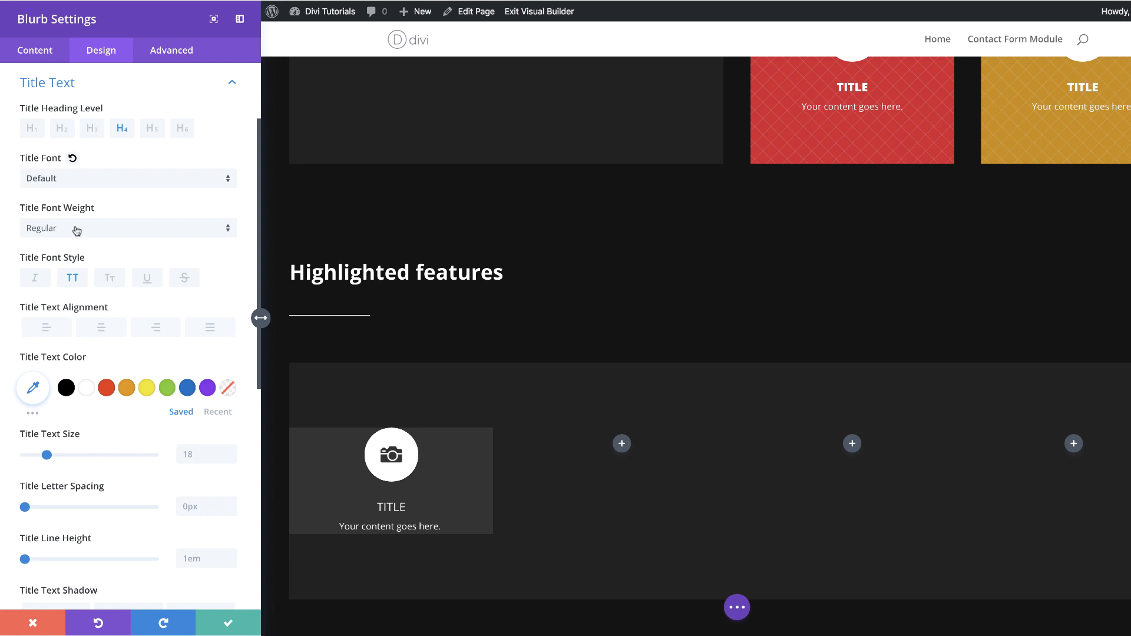
pyautogui.click(77, 229)
pyautogui.click(92, 330)
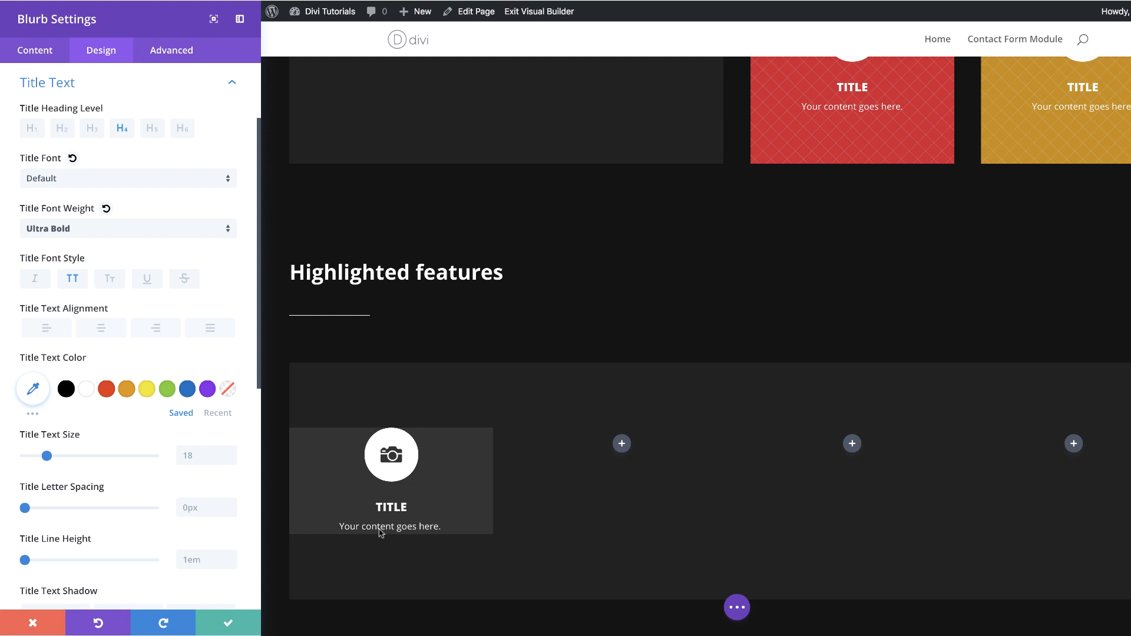
# Step: Set the blurb's body text color to #dddddd
pyautogui.click(289, 519)
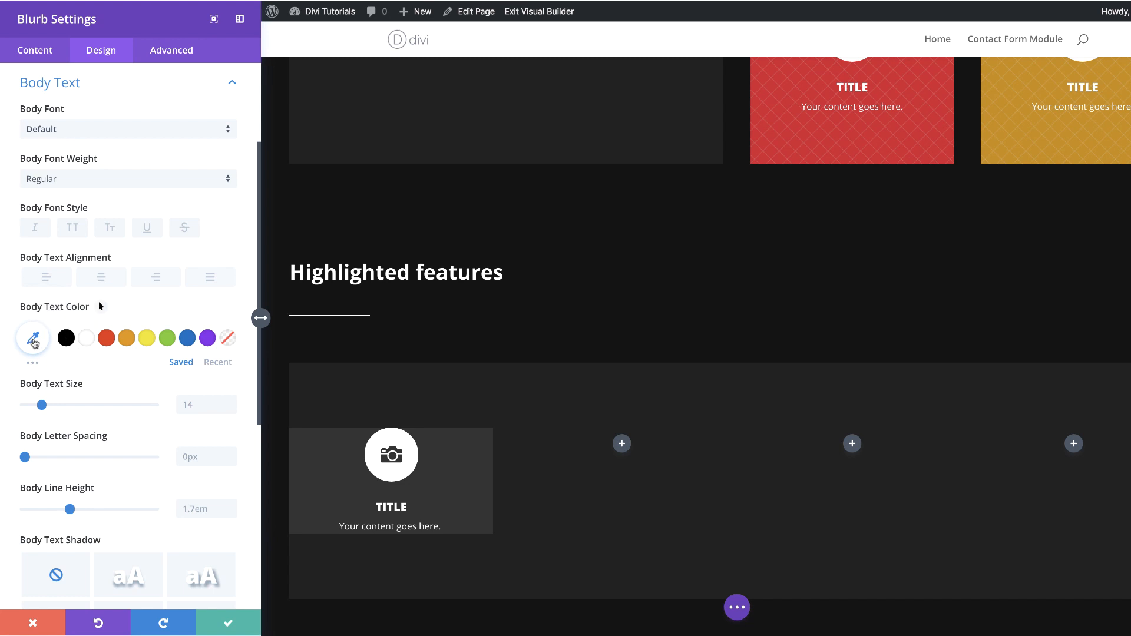
pyautogui.click(34, 340)
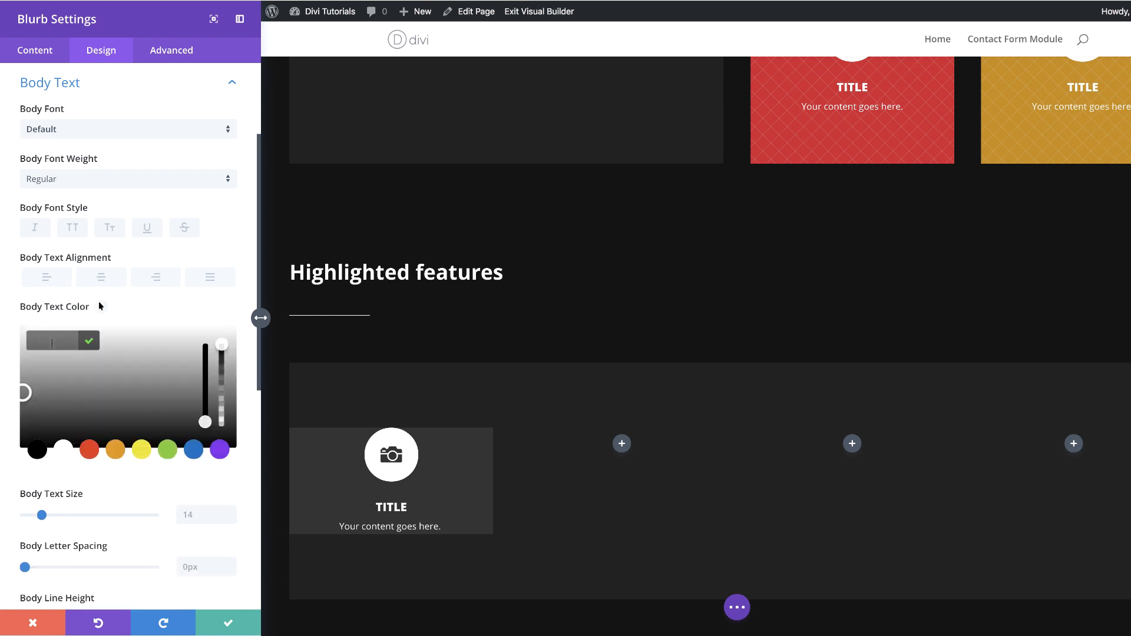
pyautogui.write('#dddddd')
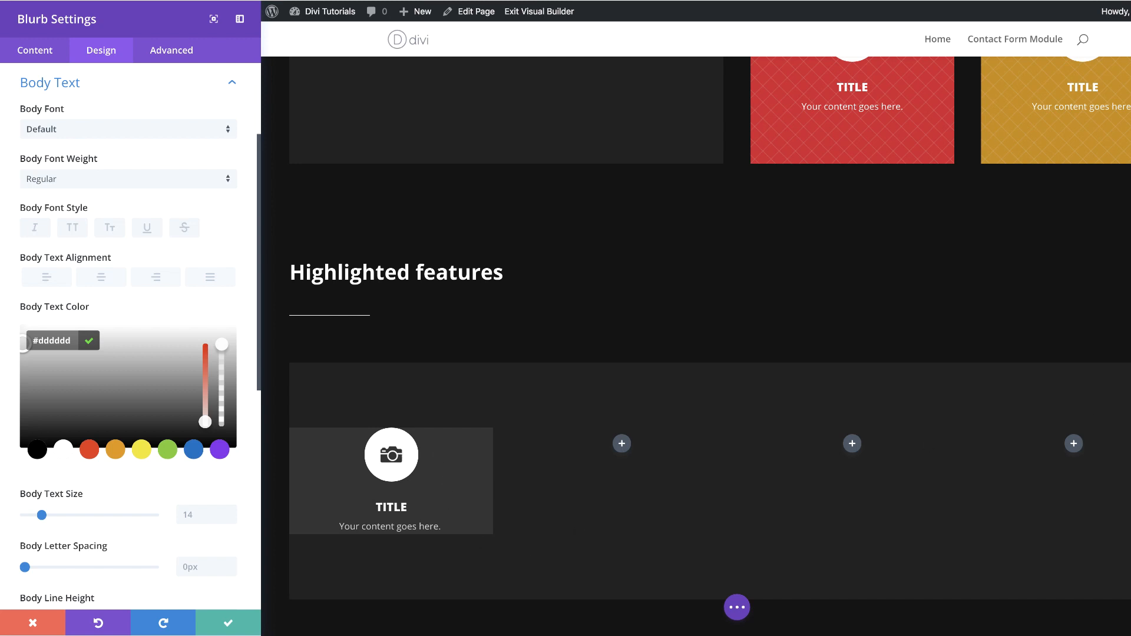
# Step: Set the blurb's linked top and bottom custom padding to 50px, link the left and right padding, and save the settings
pyautogui.scroll(-7, 125, 558)
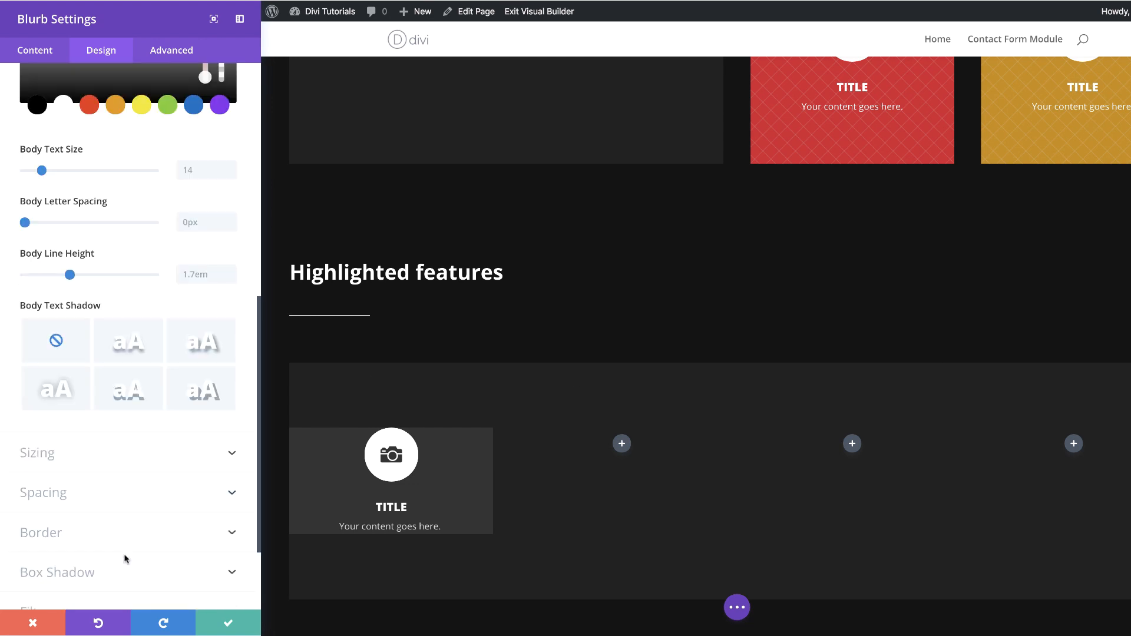
pyautogui.click(59, 443)
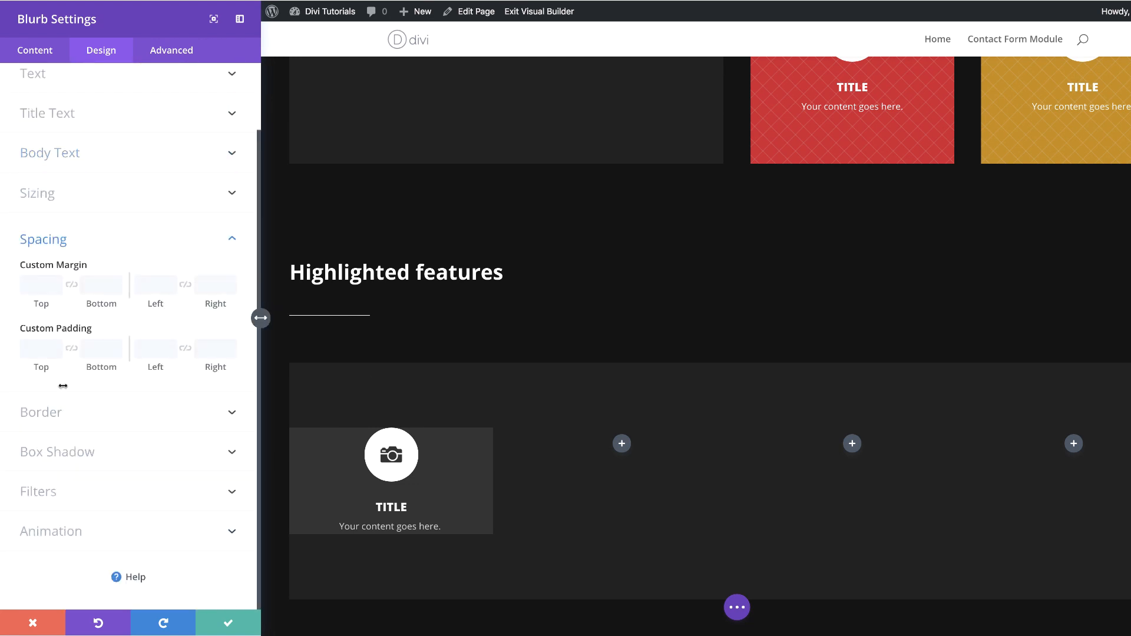
pyautogui.click(57, 351)
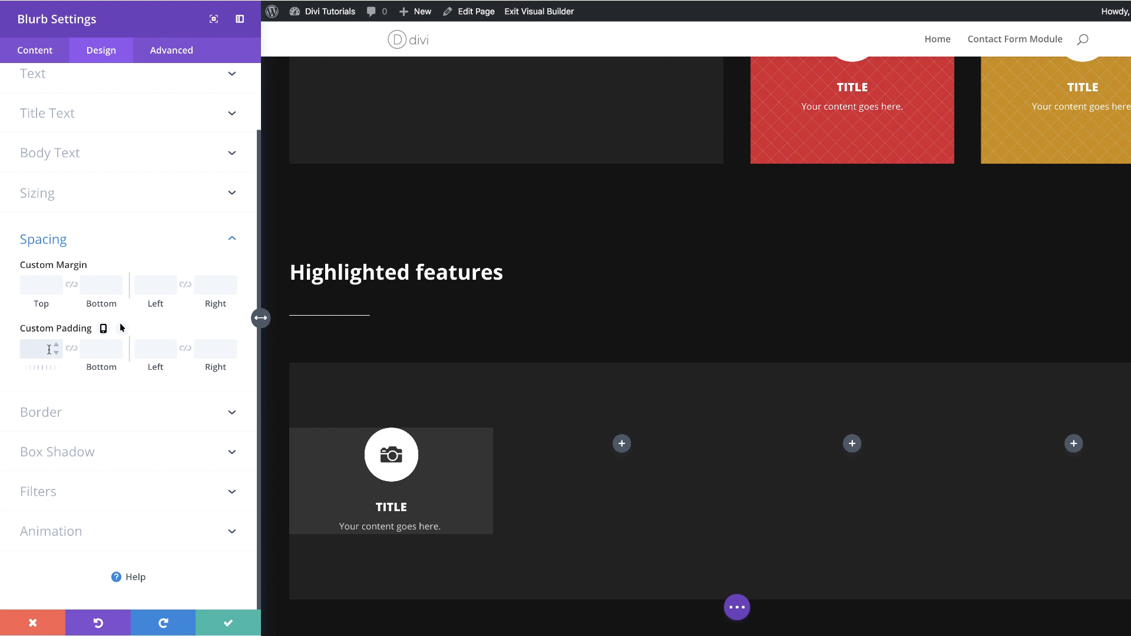
pyautogui.write('50px')
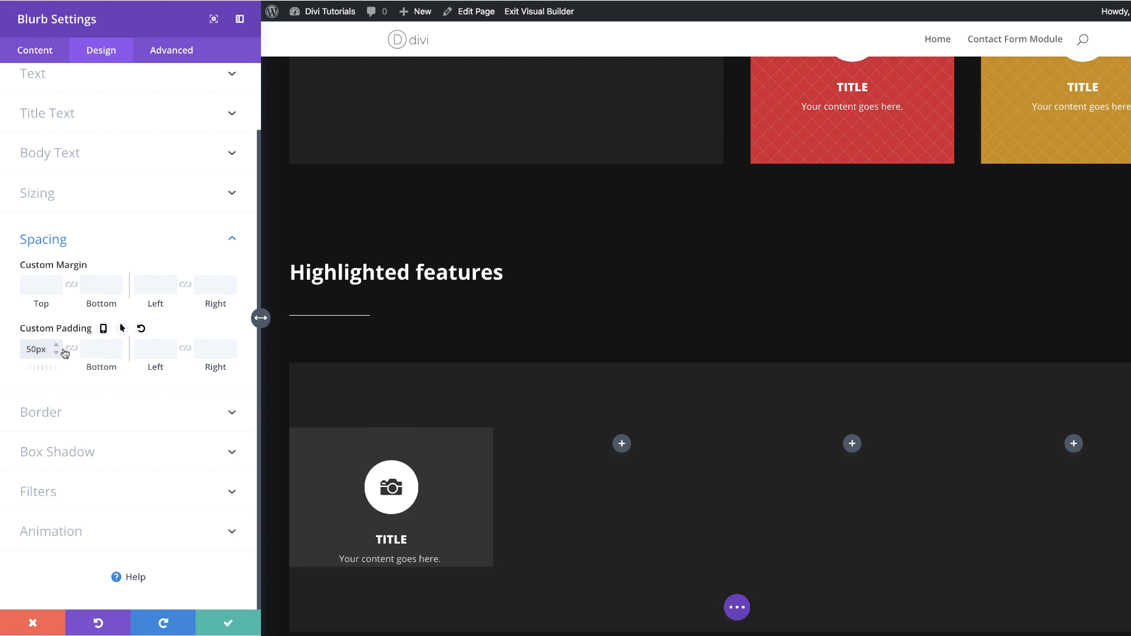
pyautogui.click(71, 352)
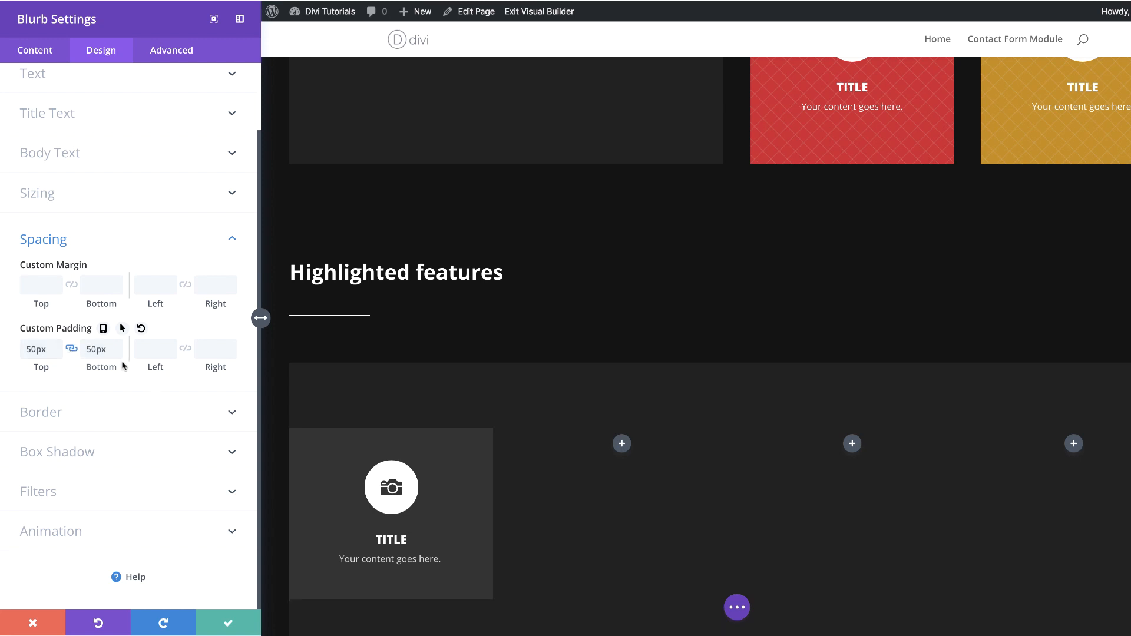
pyautogui.click(150, 350)
pyautogui.click(187, 350)
pyautogui.click(230, 626)
# Step: Add a Button module below the camera blurb in the first column and align the button to the center
pyautogui.scroll(-3, 437, 535)
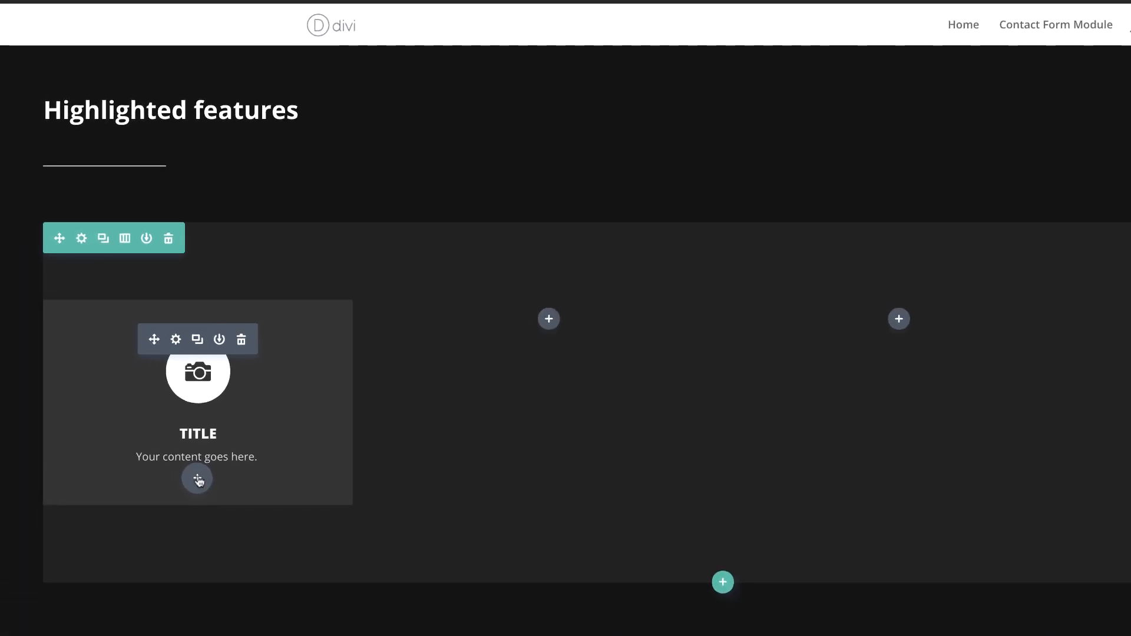
pyautogui.click(198, 478)
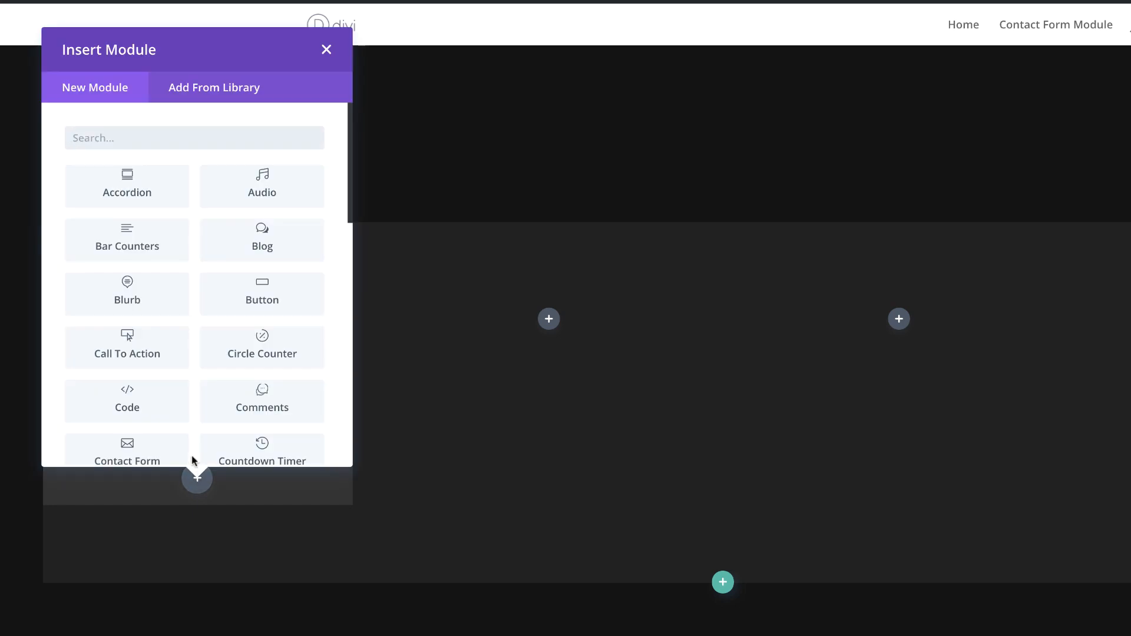
pyautogui.click(261, 296)
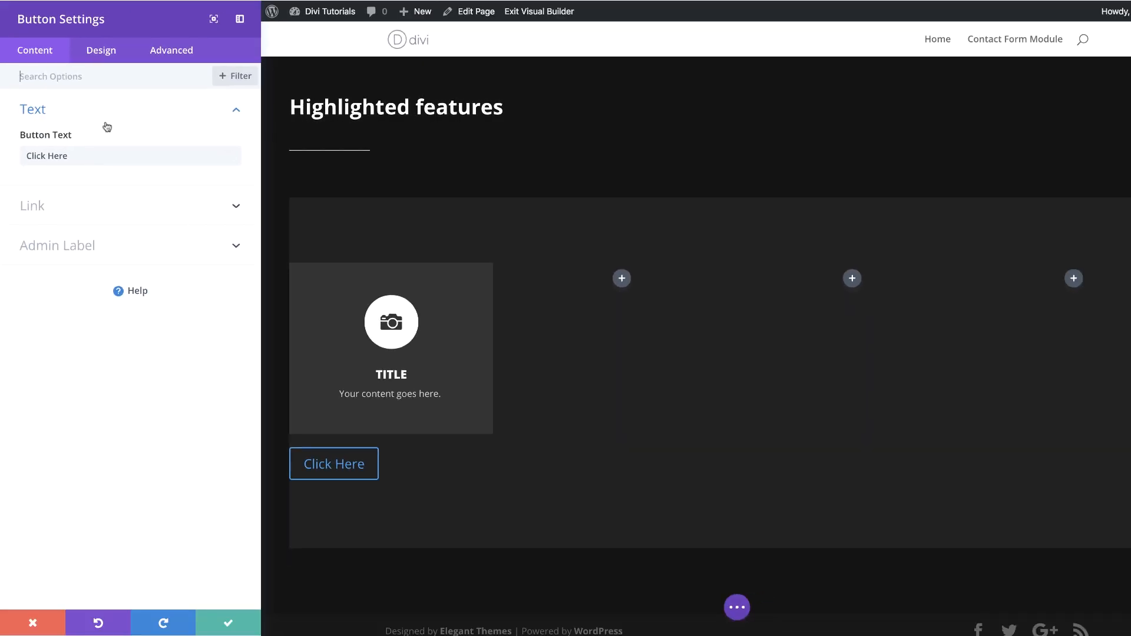
pyautogui.click(109, 59)
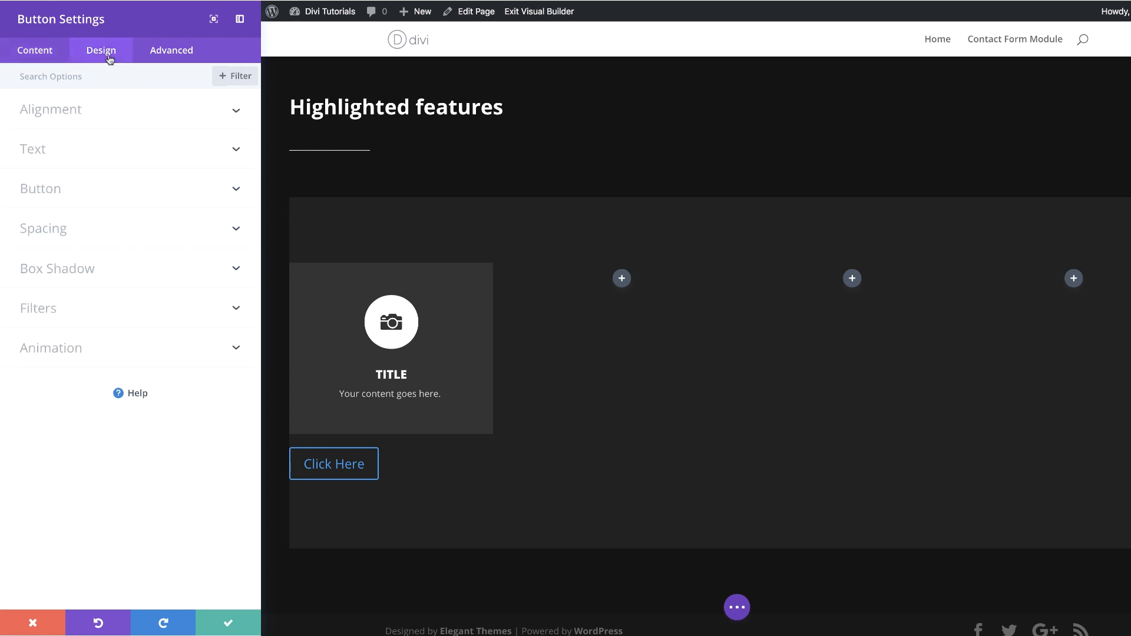
pyautogui.click(92, 108)
pyautogui.click(132, 157)
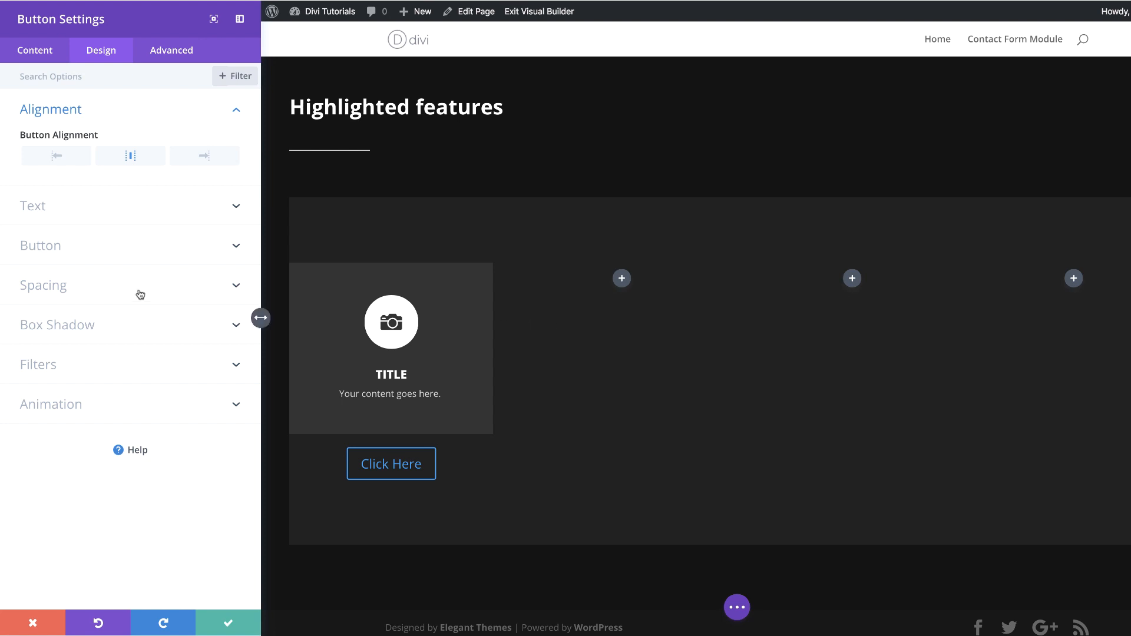
# Step: Enable custom styles for the button, with a text size of 15px and white (#ffffff) text
pyautogui.click(57, 247)
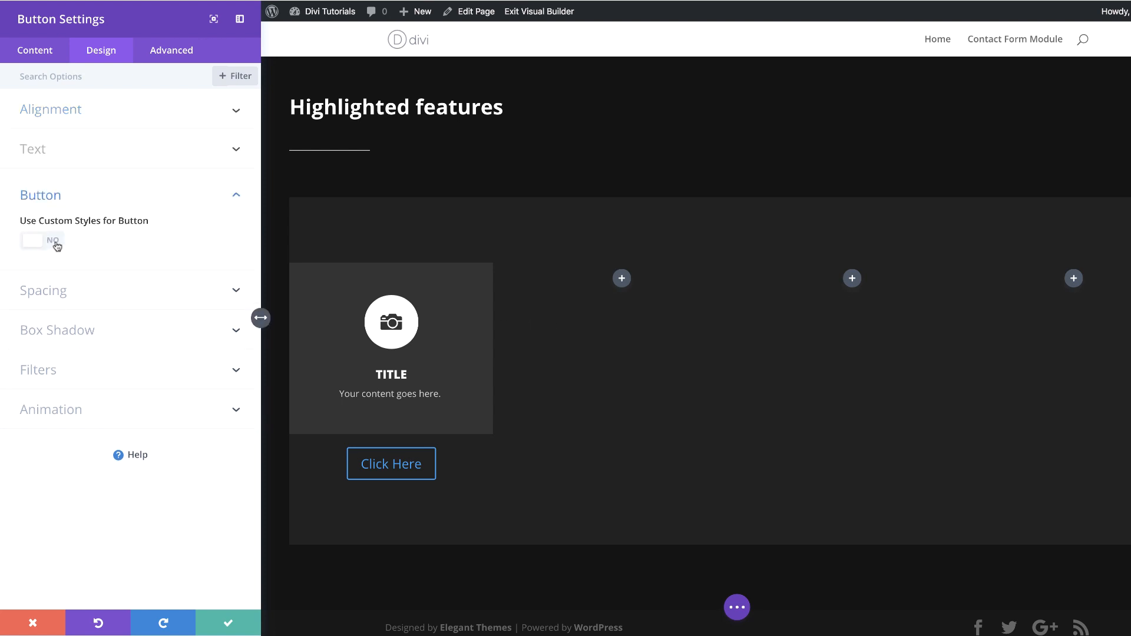
pyautogui.click(55, 242)
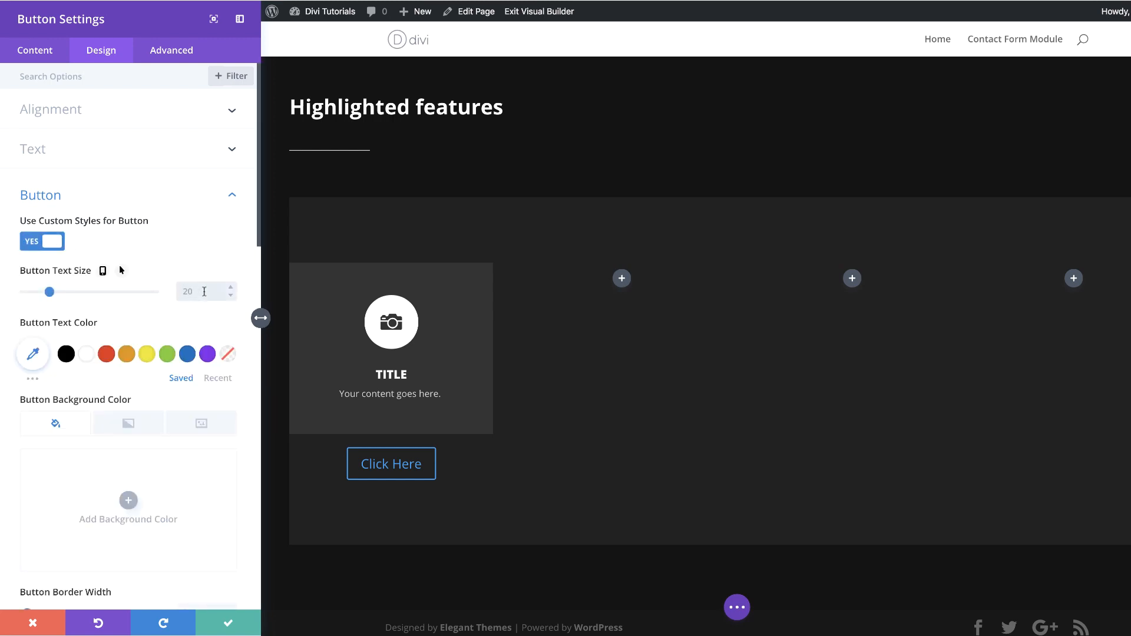
pyautogui.click(204, 291)
pyautogui.write('15')
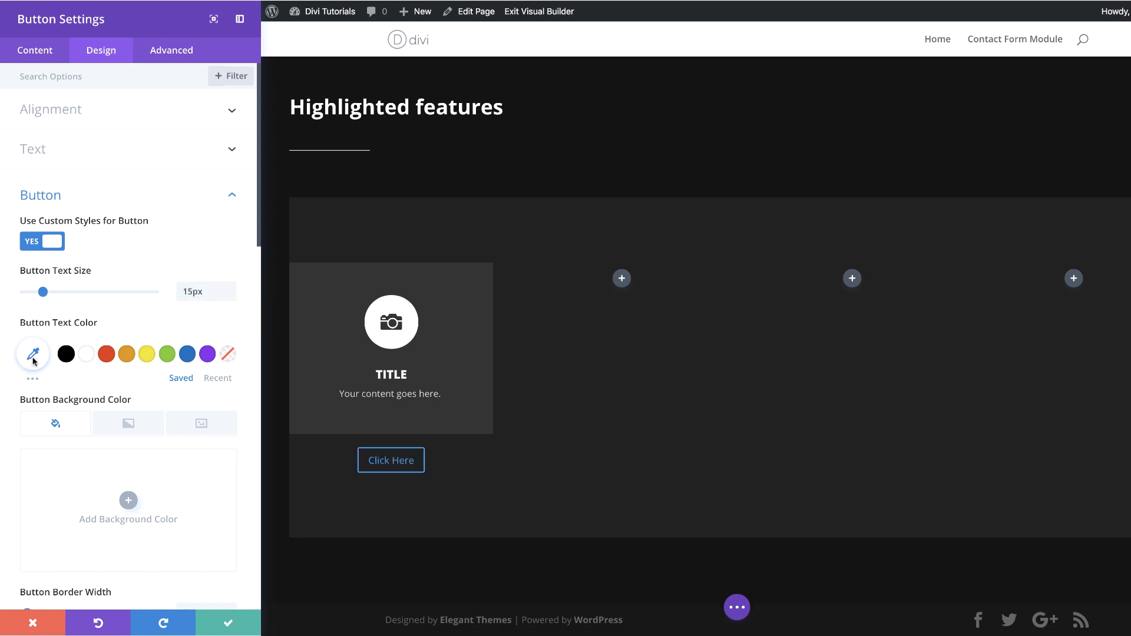
pyautogui.click(87, 355)
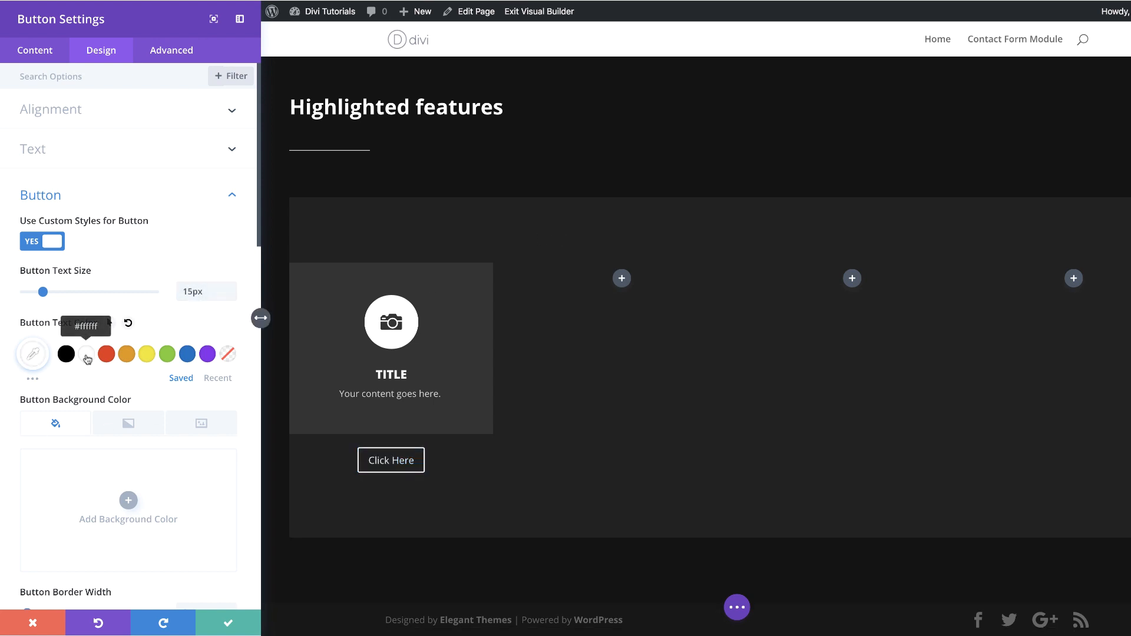
# Step: Set the button's border width and border radius to 0px
pyautogui.scroll(-3, 172, 560)
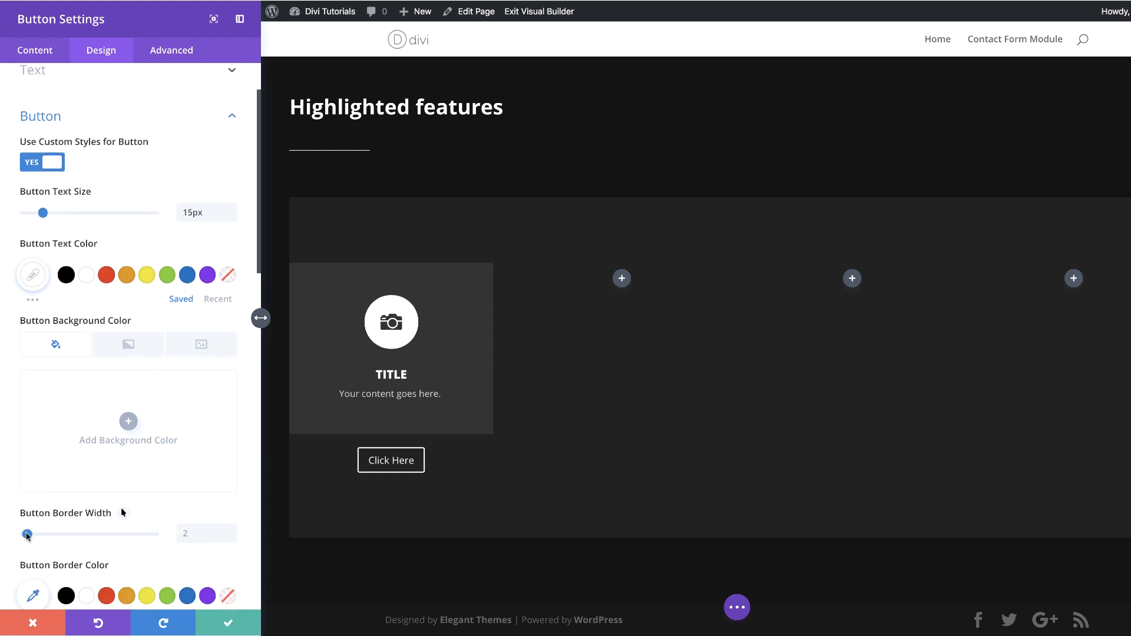
pyautogui.click(190, 535)
pyautogui.write('0px')
pyautogui.scroll(-3, 226, 513)
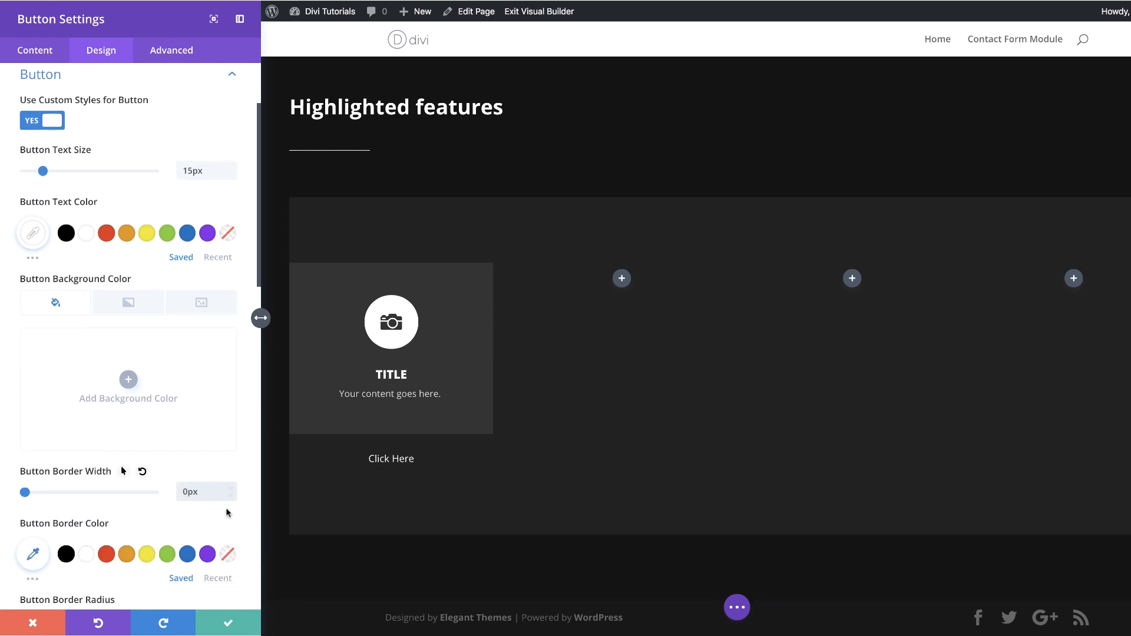
pyautogui.click(178, 536)
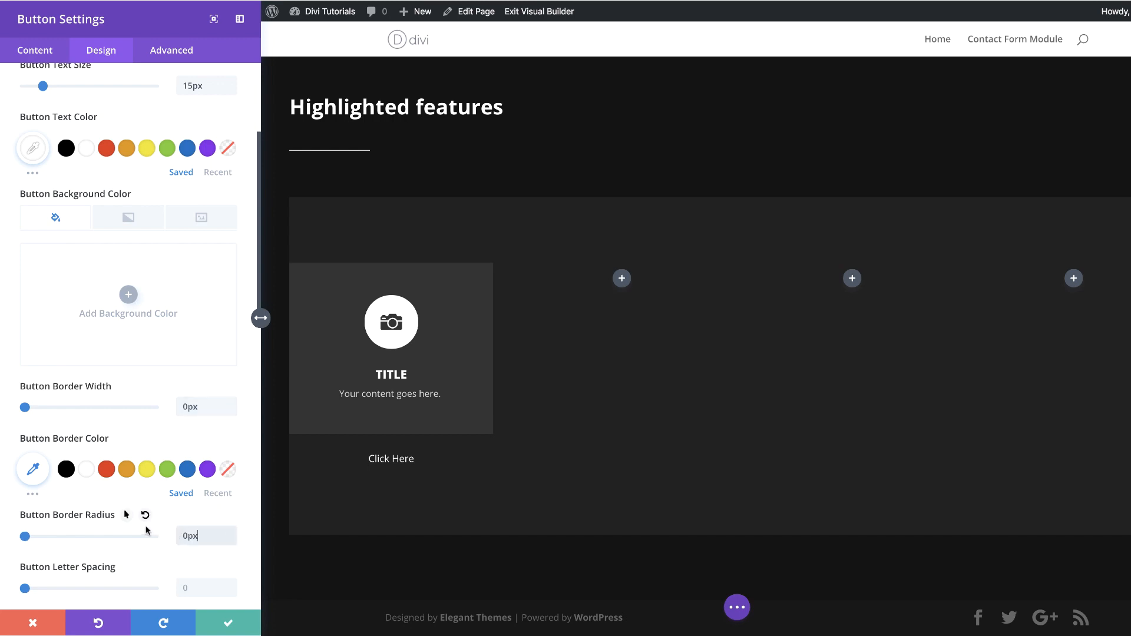
pyautogui.scroll(3, 146, 531)
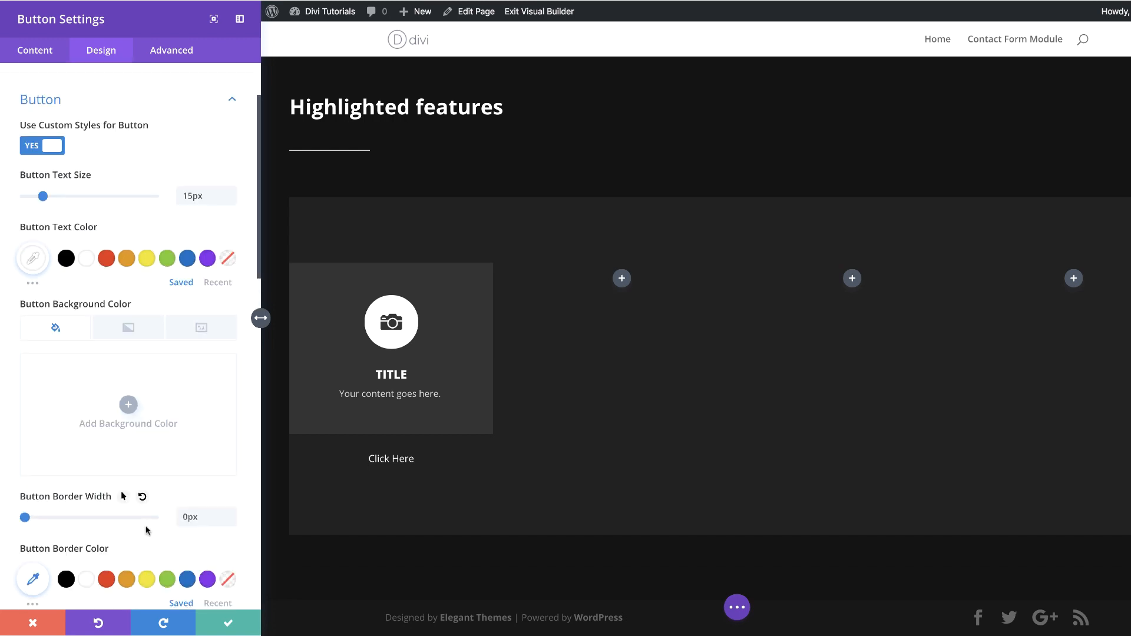
# Step: Set the button's font weight to Ultra Bold with uppercase style, and save the button settings
pyautogui.scroll(-10, 177, 511)
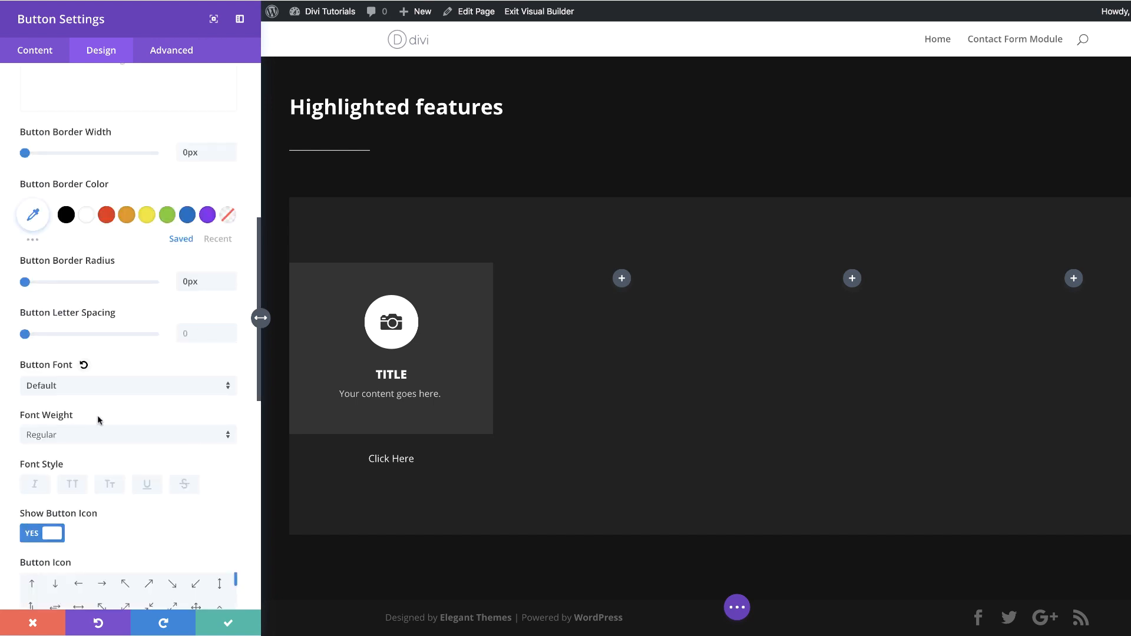
pyautogui.click(103, 438)
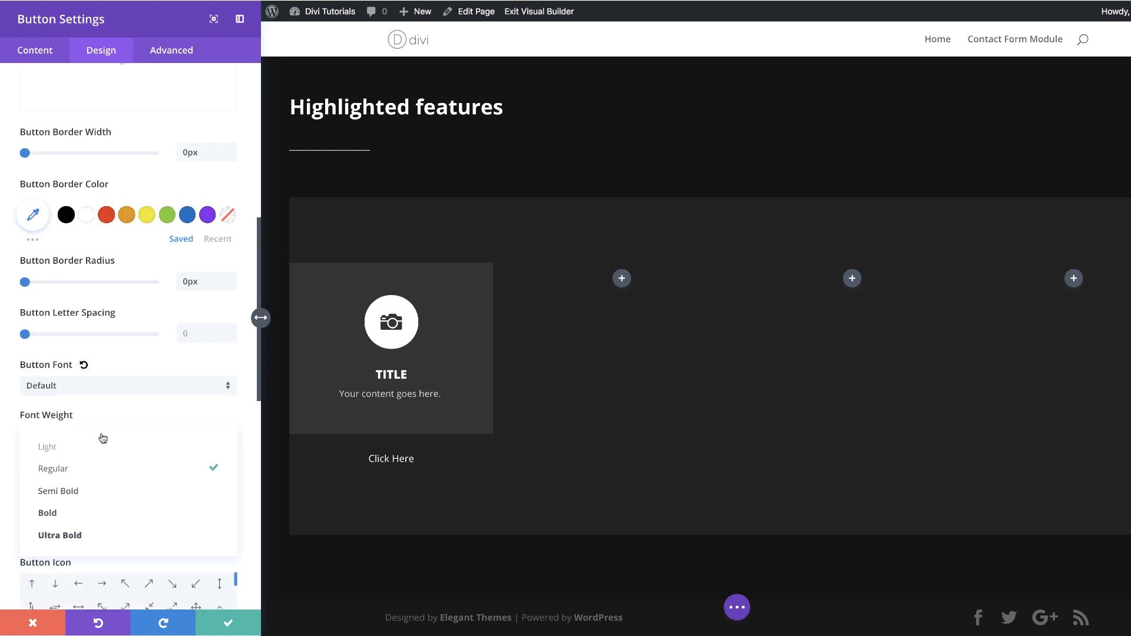
pyautogui.click(86, 535)
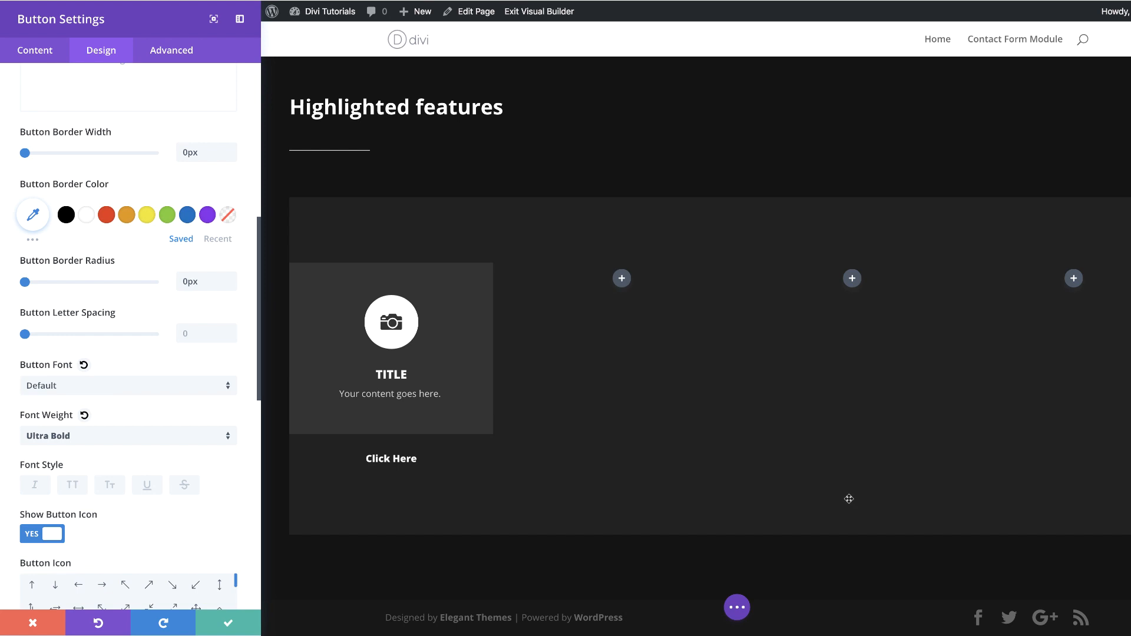
pyautogui.click(73, 488)
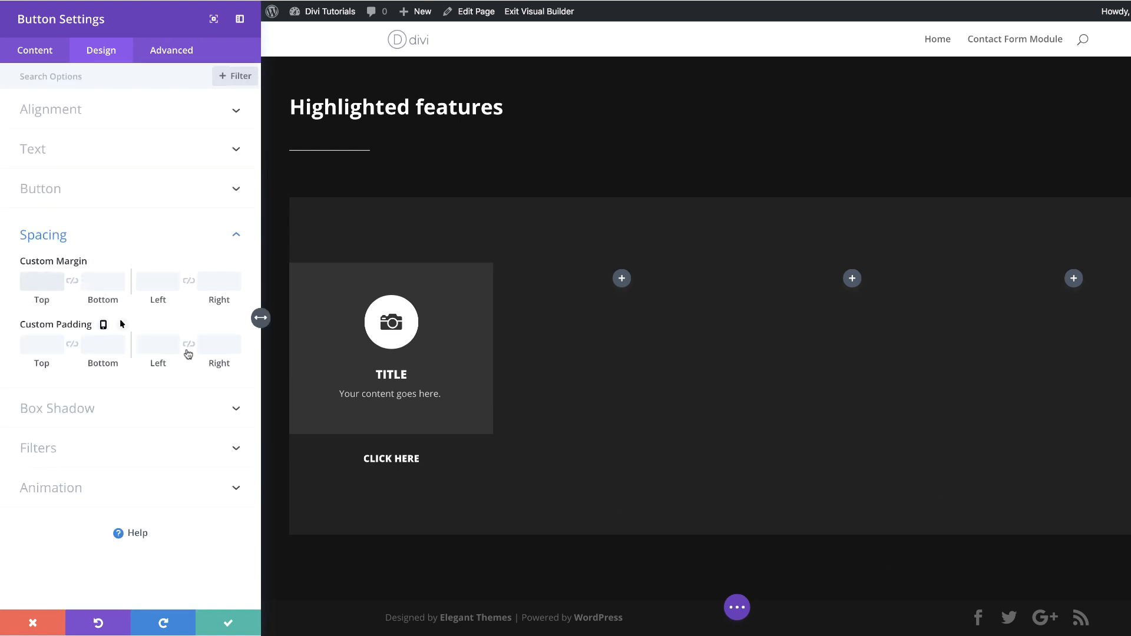
pyautogui.click(93, 282)
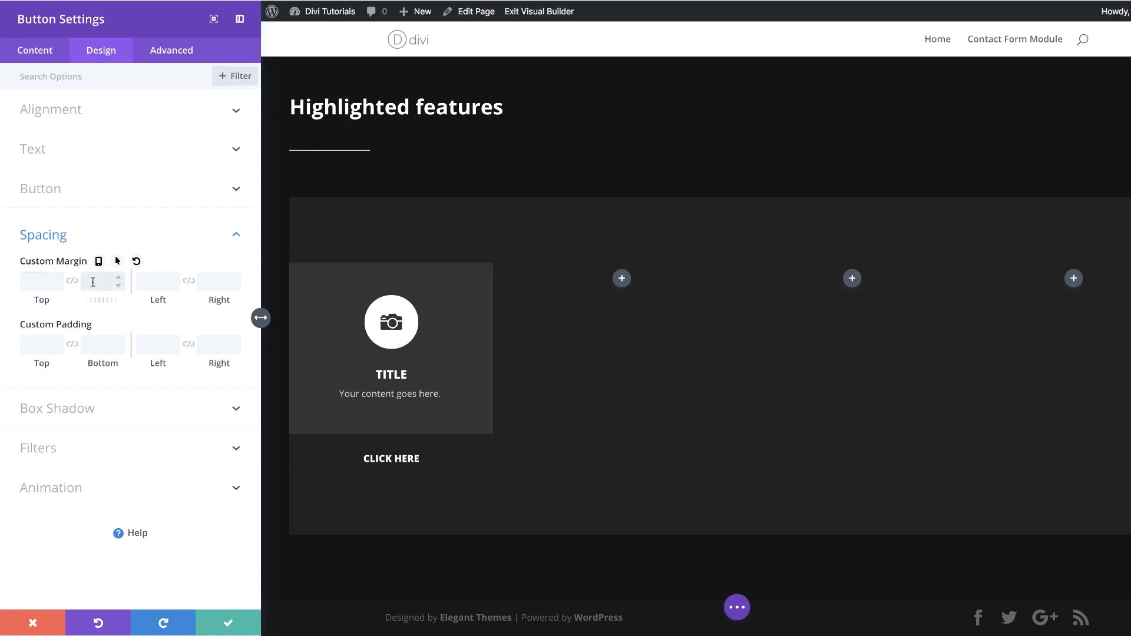
pyautogui.click(228, 623)
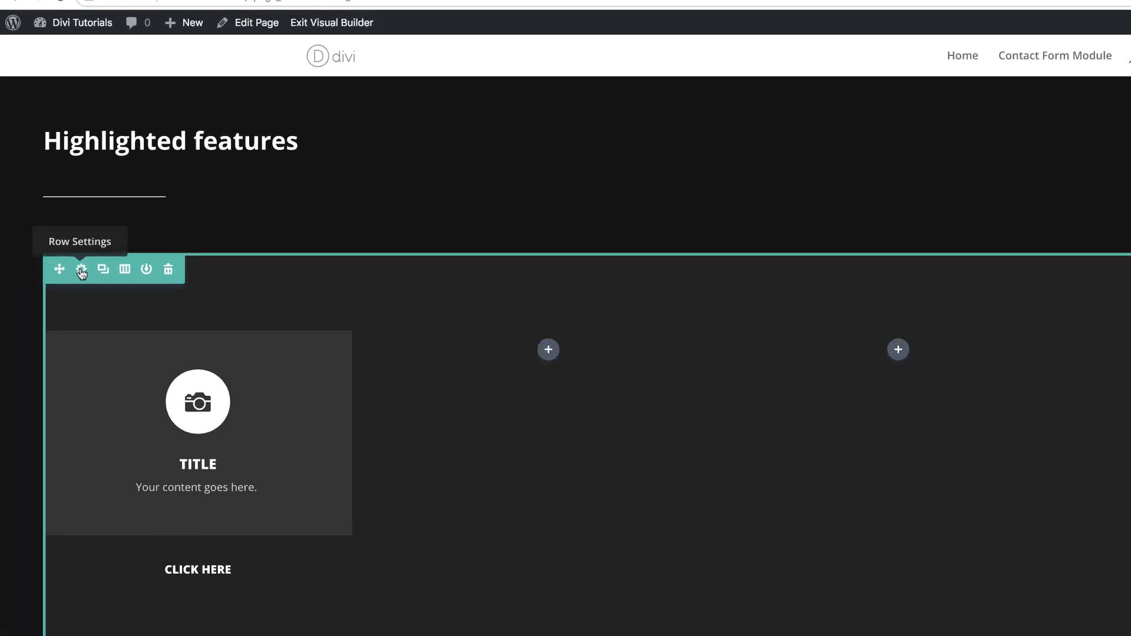
# Step: Remove the background color of the four-column row and save the row settings
pyautogui.click(81, 270)
pyautogui.click(88, 177)
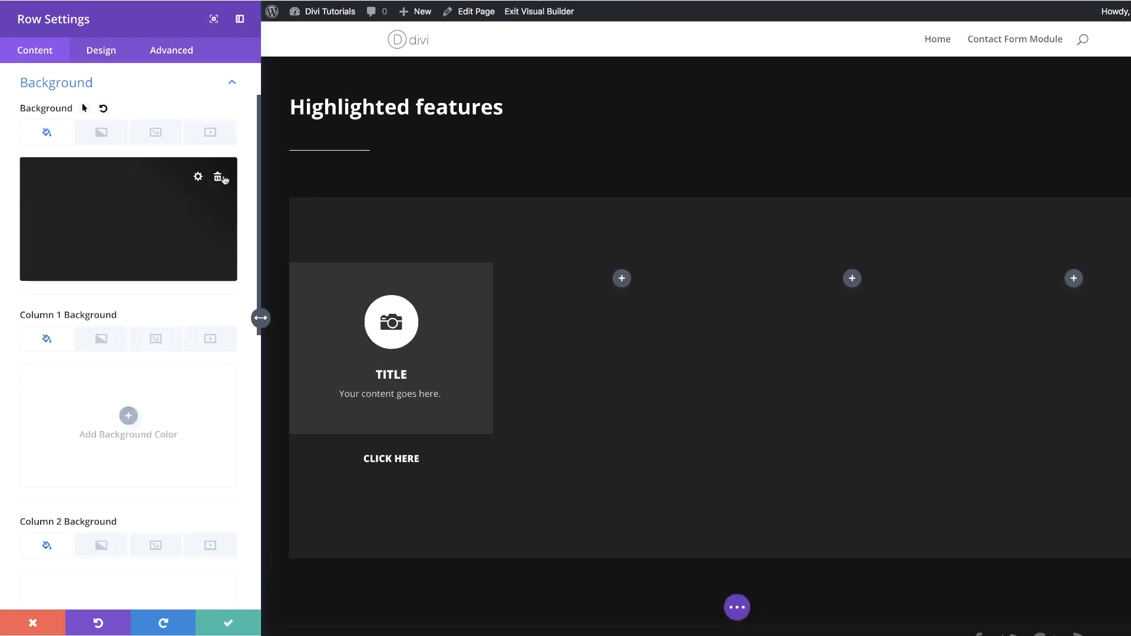
pyautogui.click(217, 179)
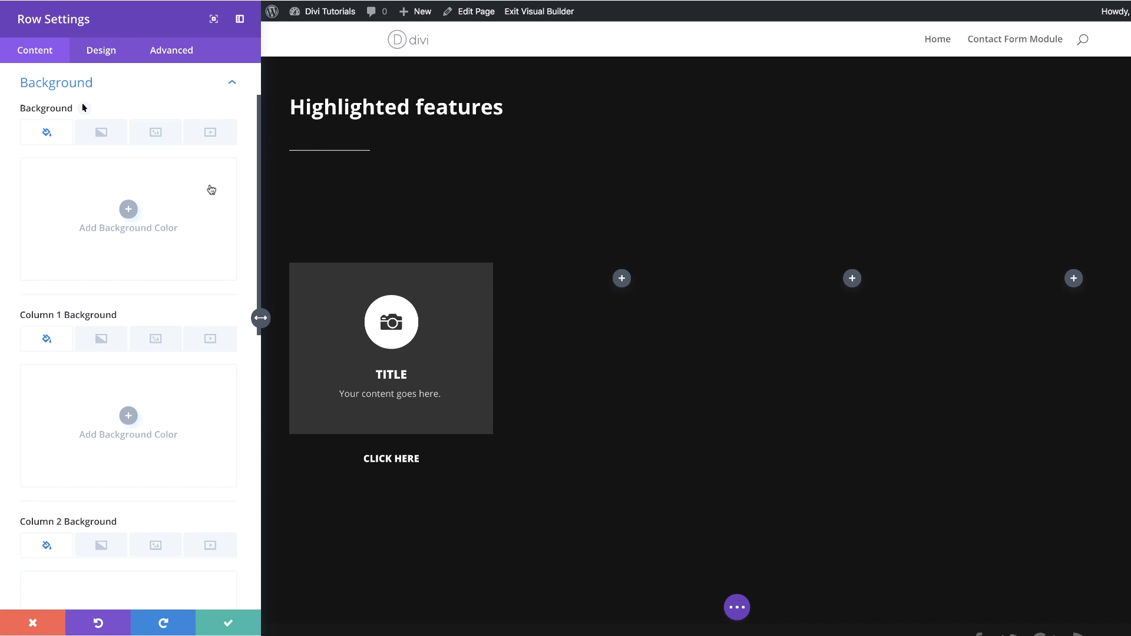
pyautogui.click(228, 623)
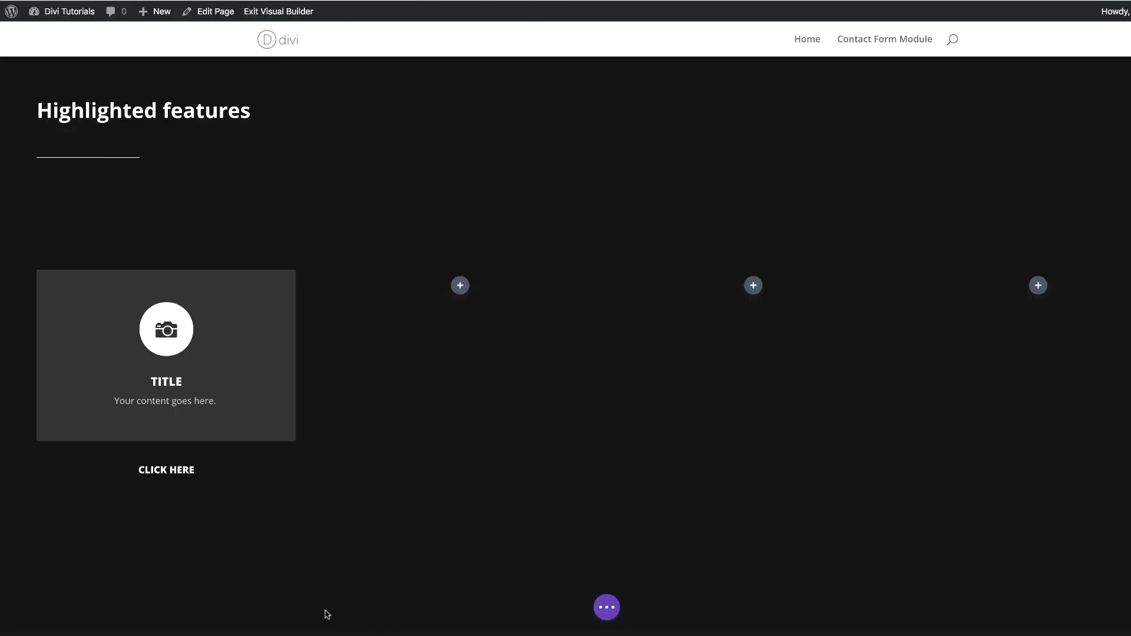
# Step: Set the background color of the row's column 1 and column 2 to #212121
pyautogui.moveTo(78, 309)
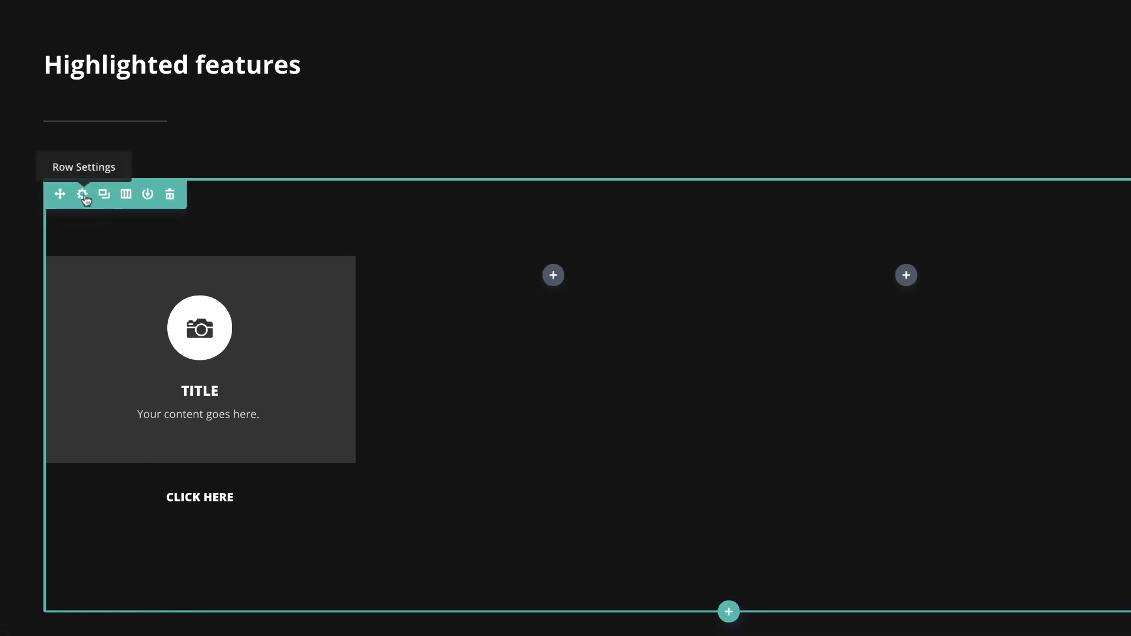
pyautogui.click(83, 195)
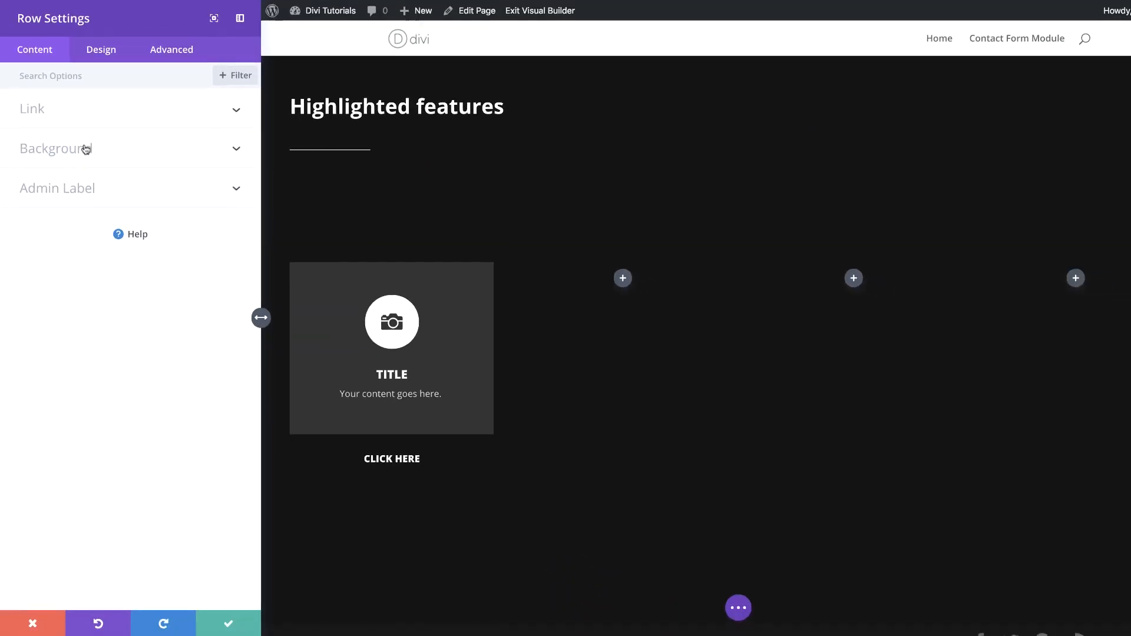
pyautogui.click(86, 149)
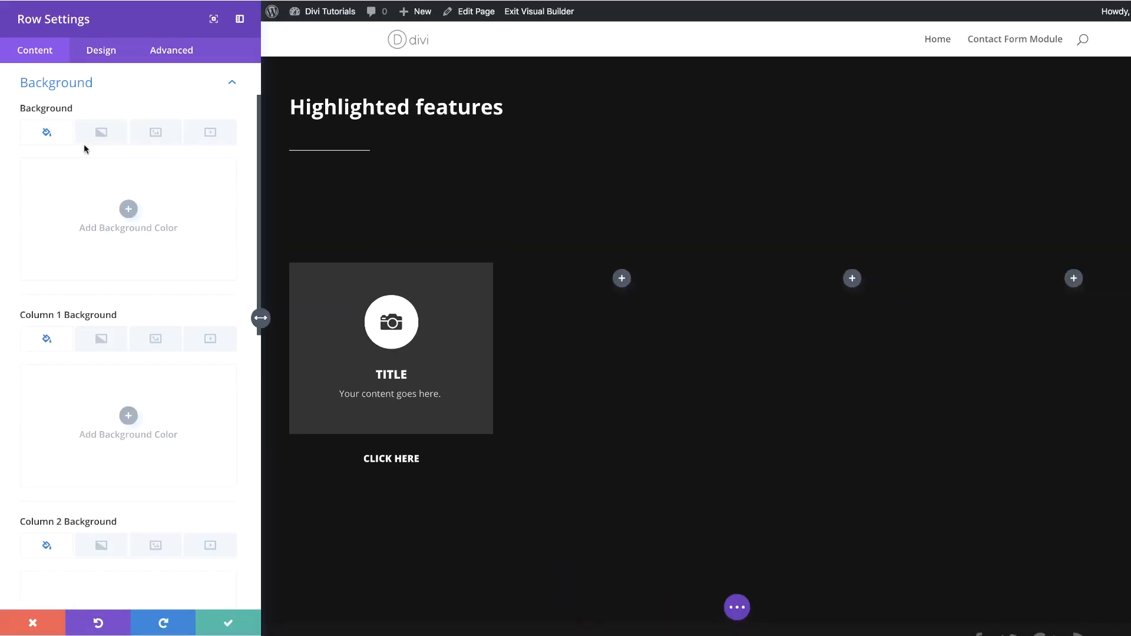
pyautogui.click(130, 416)
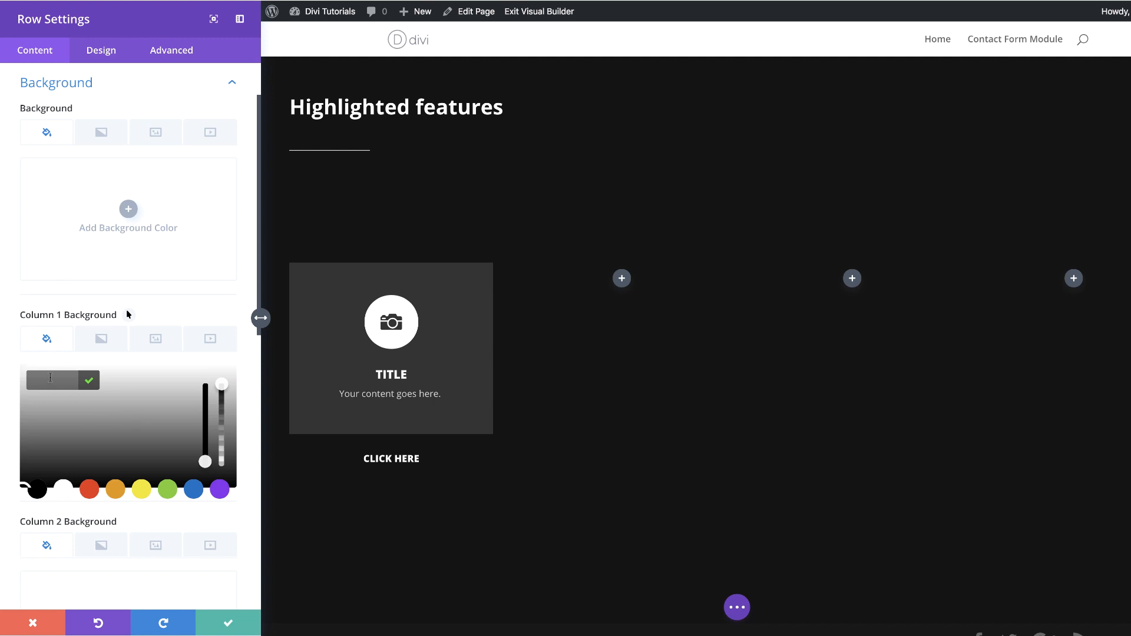
pyautogui.write('#212121')
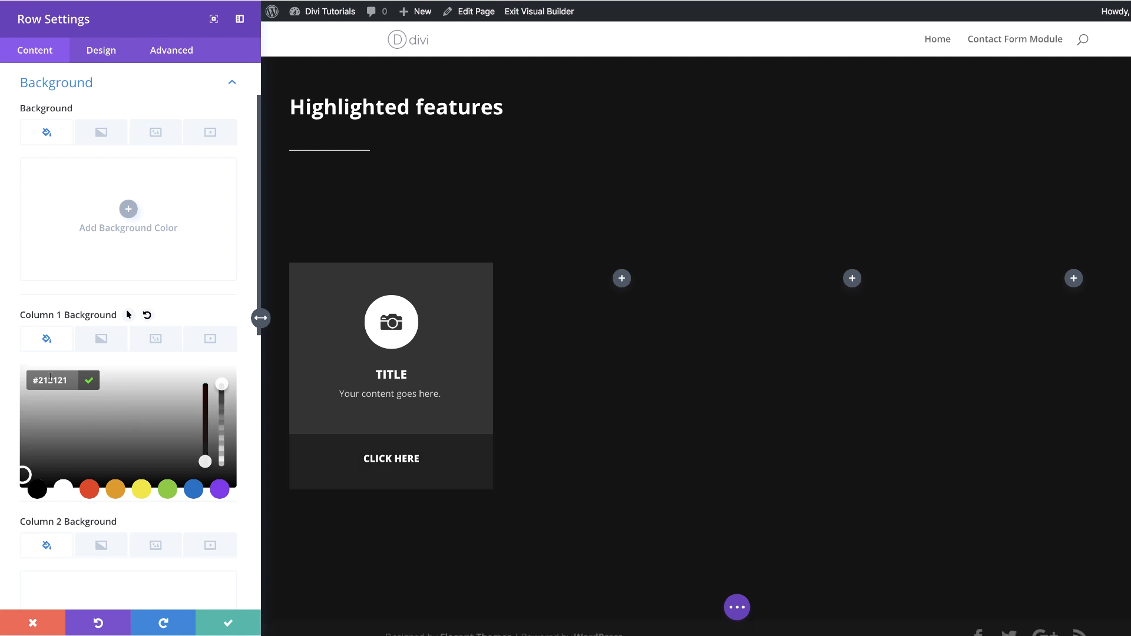
pyautogui.scroll(-3, 132, 483)
pyautogui.click(128, 482)
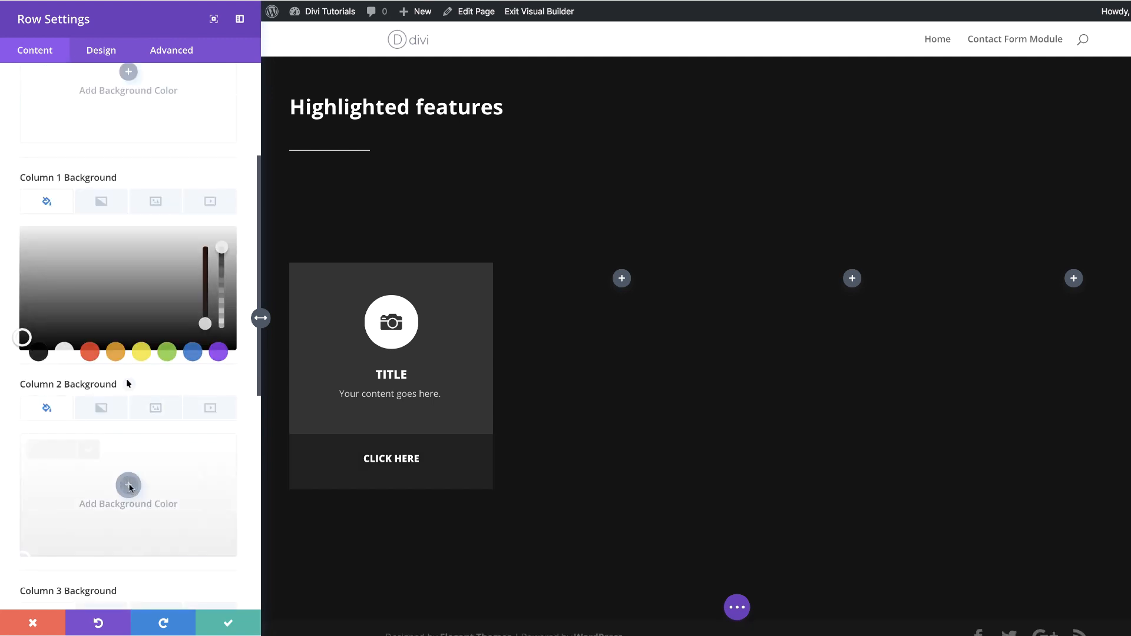
pyautogui.write('#212121')
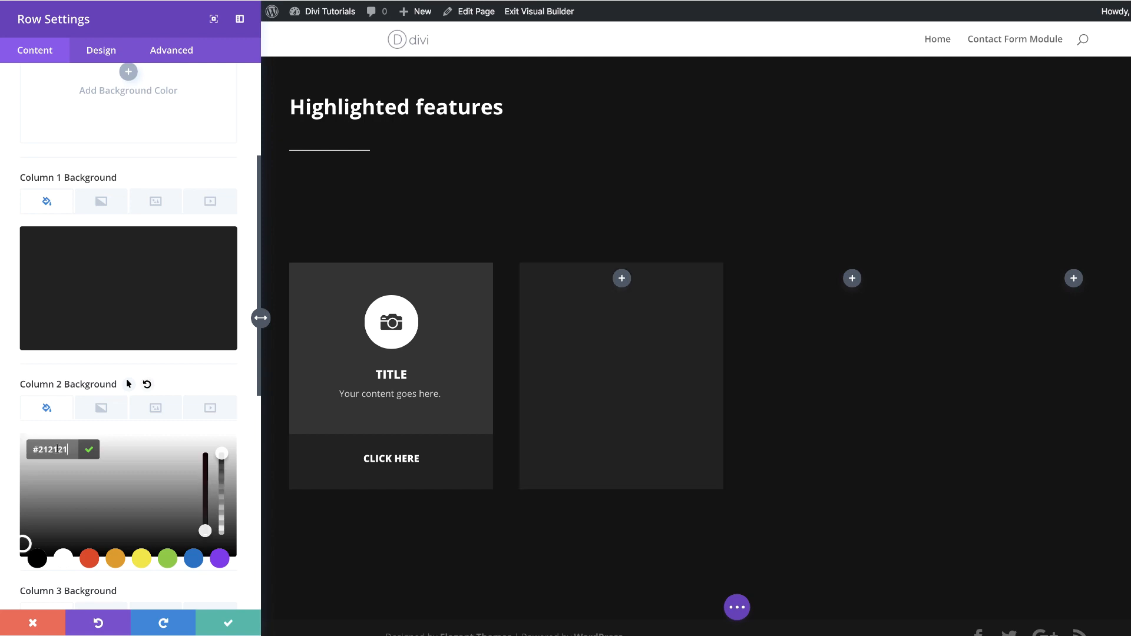
# Step: Set the background color of the row's column 3 and column 4 to #212121 and save the row settings
pyautogui.scroll(-3, 135, 488)
pyautogui.click(131, 551)
pyautogui.write('#212121')
pyautogui.scroll(-5, 131, 531)
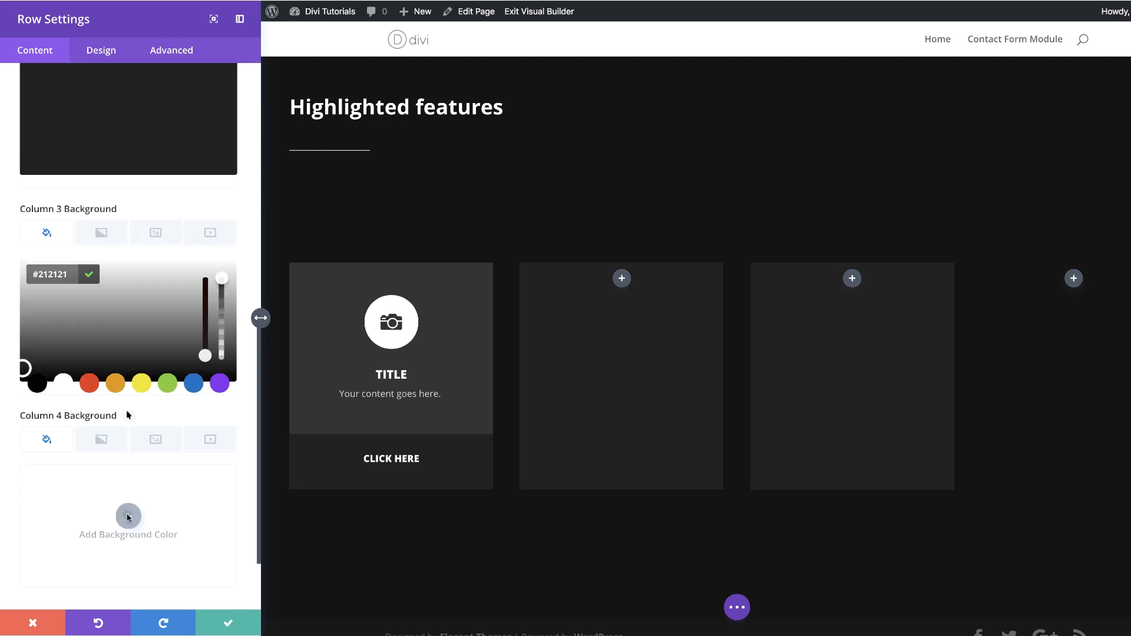
pyautogui.click(129, 515)
pyautogui.write('#212121')
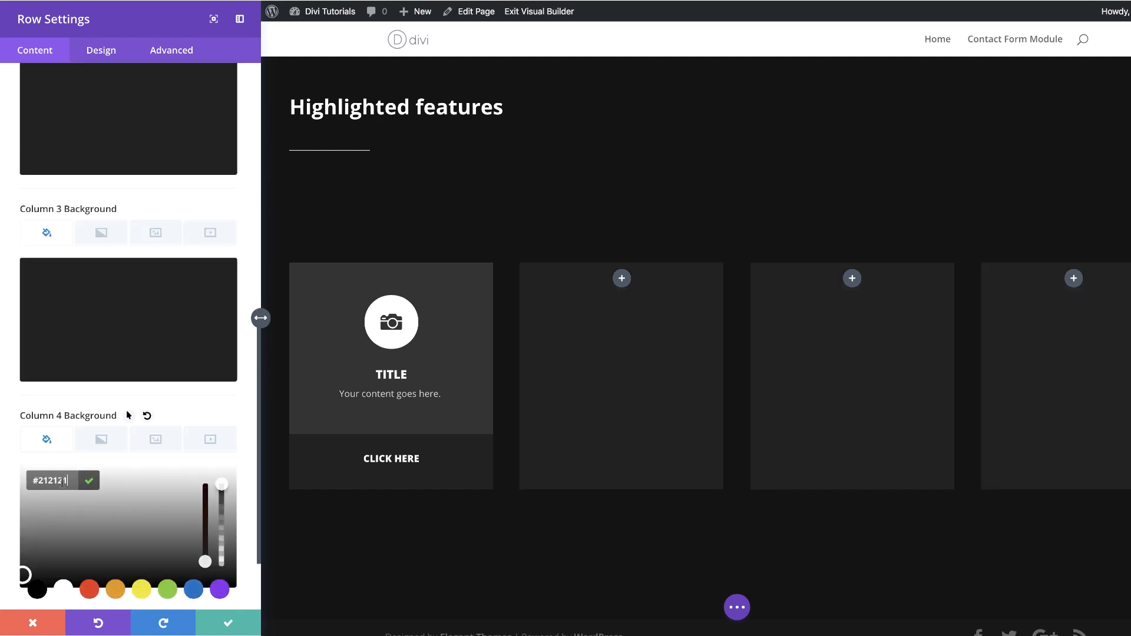
pyautogui.click(229, 625)
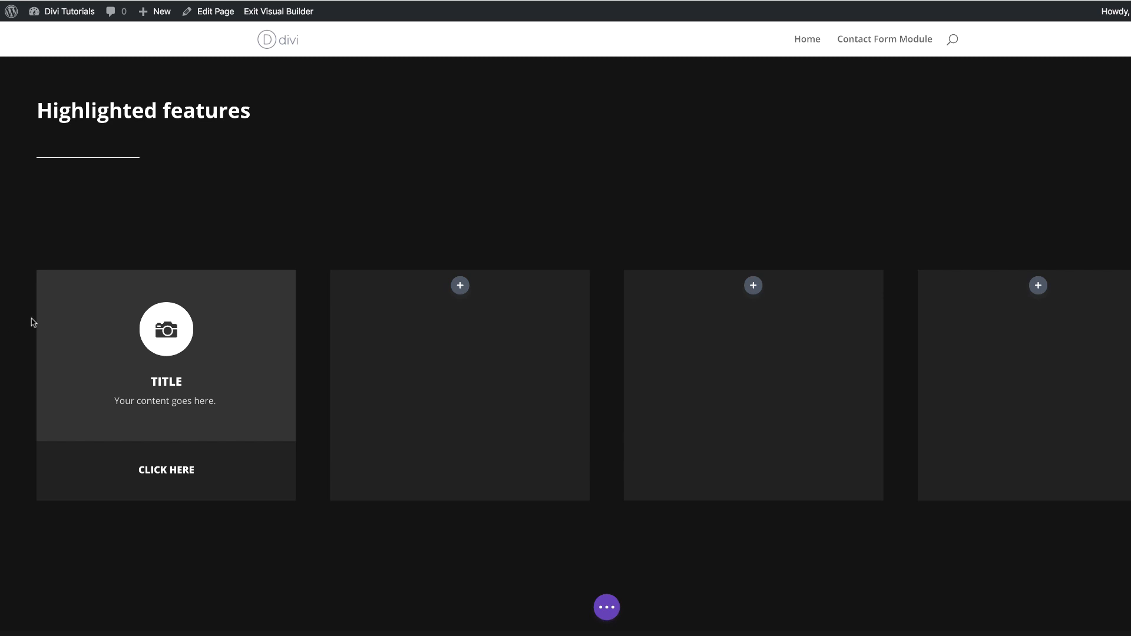
# Step: Duplicate the camera blurb and the button below it, placing one copy of each in the other three columns
pyautogui.moveTo(146, 282)
pyautogui.click(166, 303)
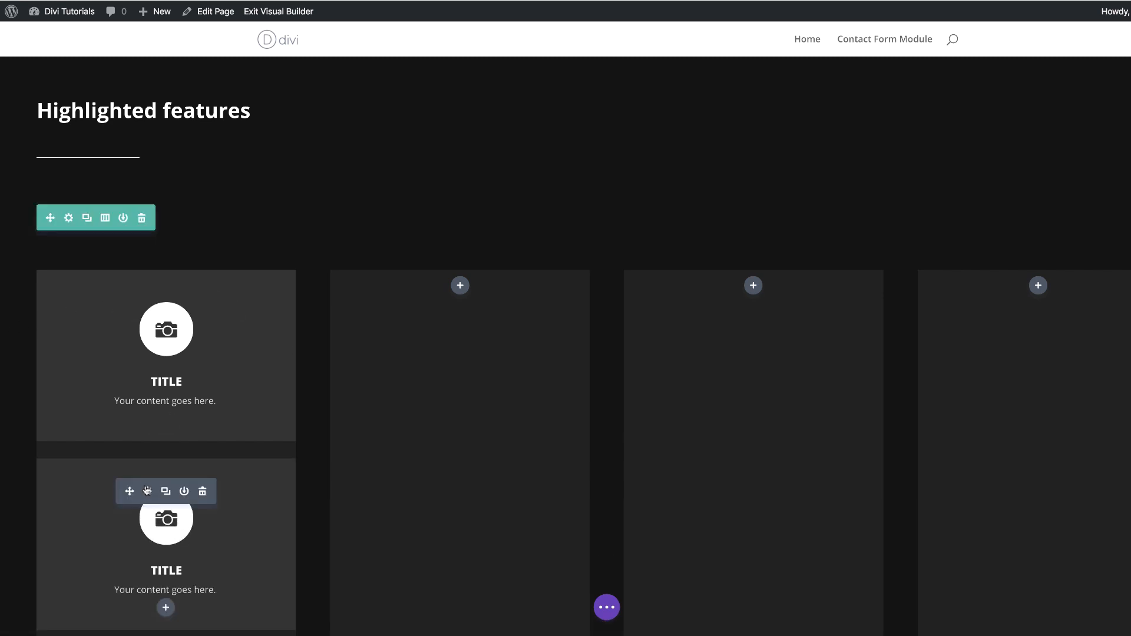
pyautogui.moveTo(130, 489); pyautogui.dragTo(457, 298)
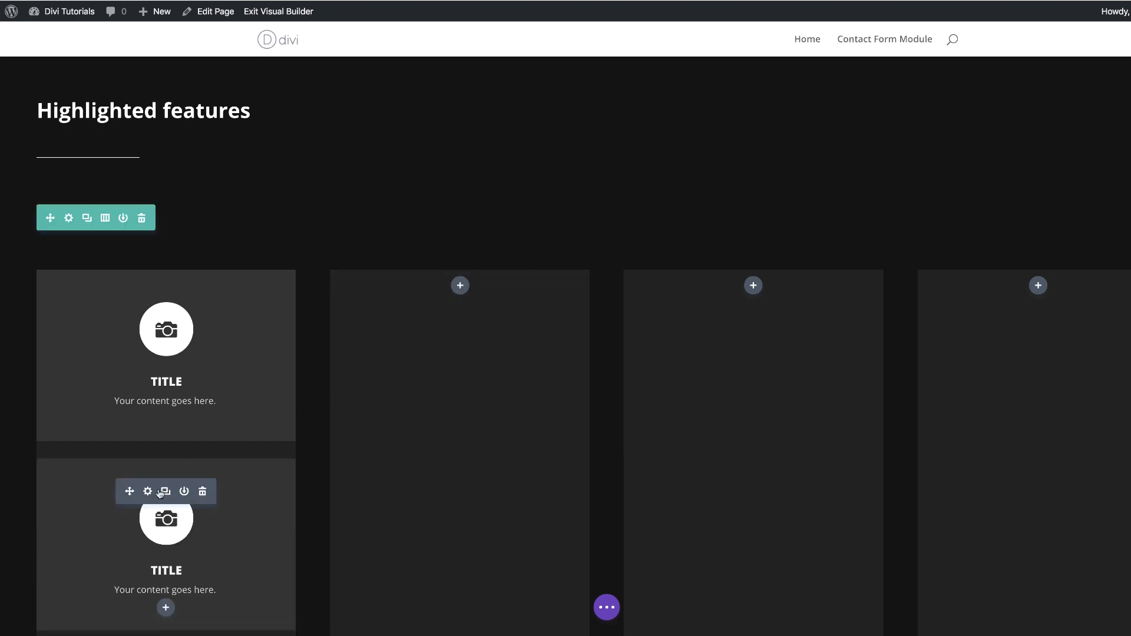
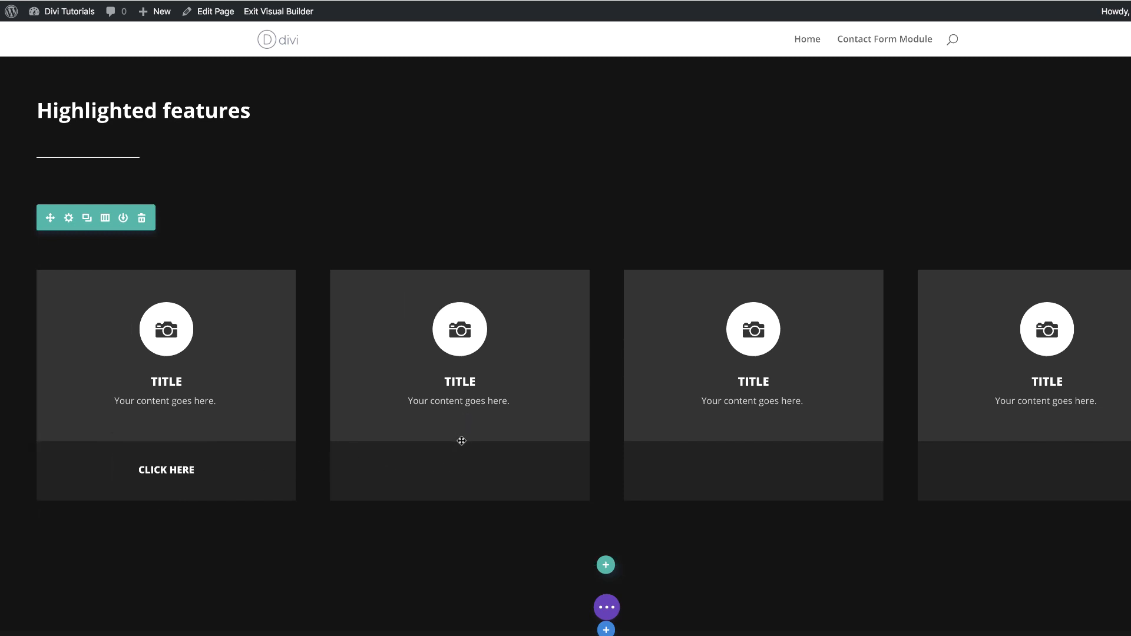
pyautogui.moveTo(460, 429); pyautogui.dragTo(460, 429)
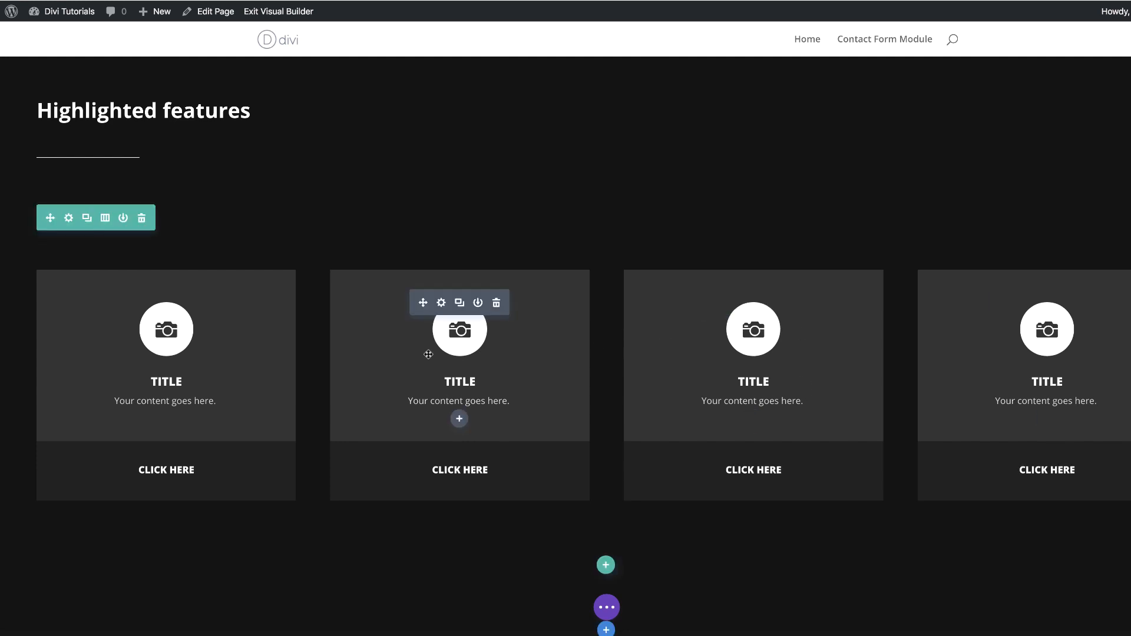
# Step: Change the second column's blurb icon to the muted speaker and save the blurb settings
pyautogui.click(442, 303)
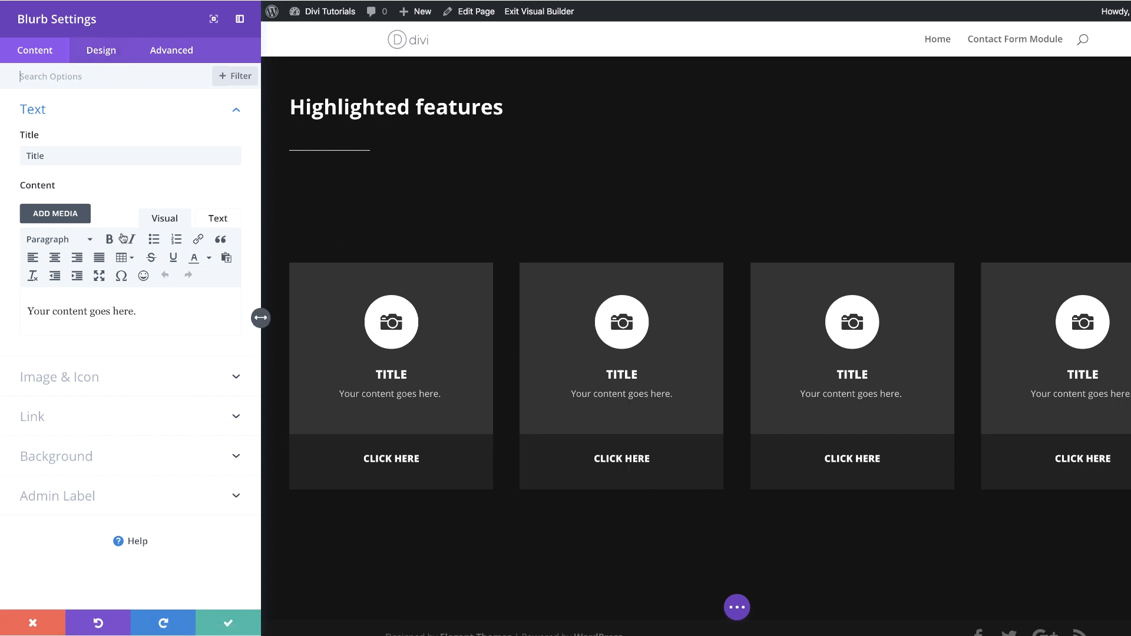
pyautogui.click(89, 379)
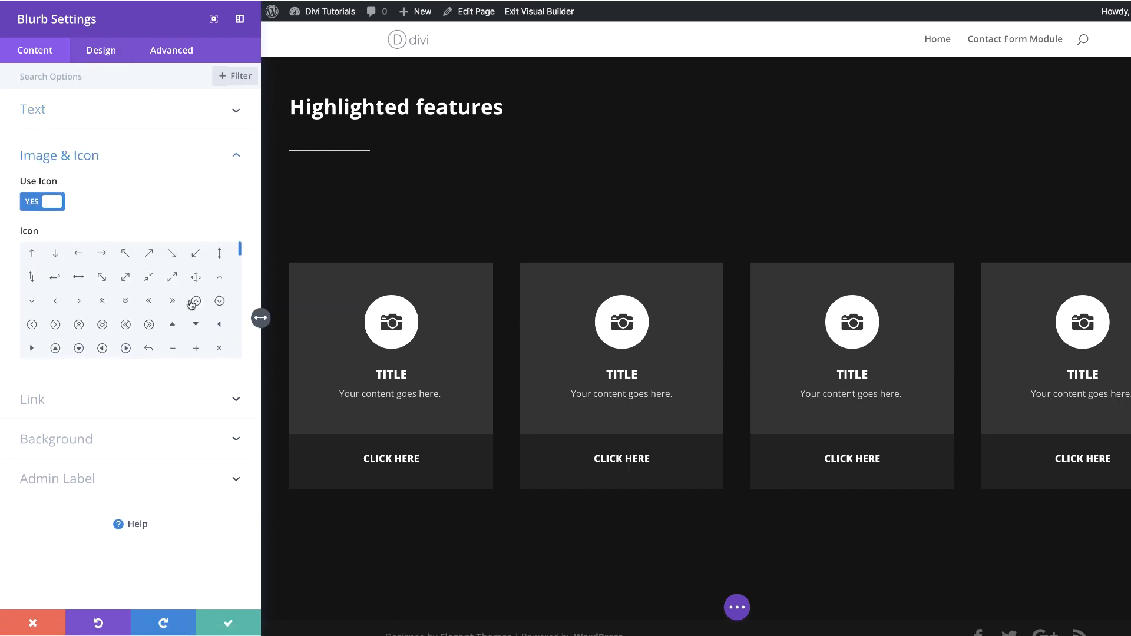
pyautogui.moveTo(241, 252); pyautogui.dragTo(243, 307)
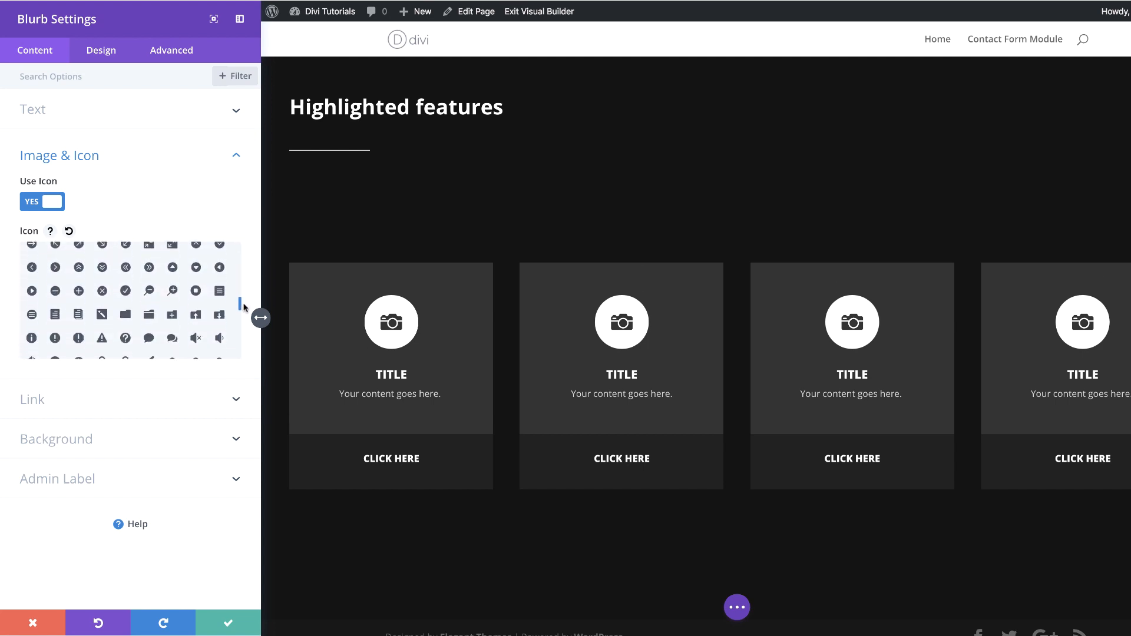
pyautogui.click(196, 340)
pyautogui.click(228, 625)
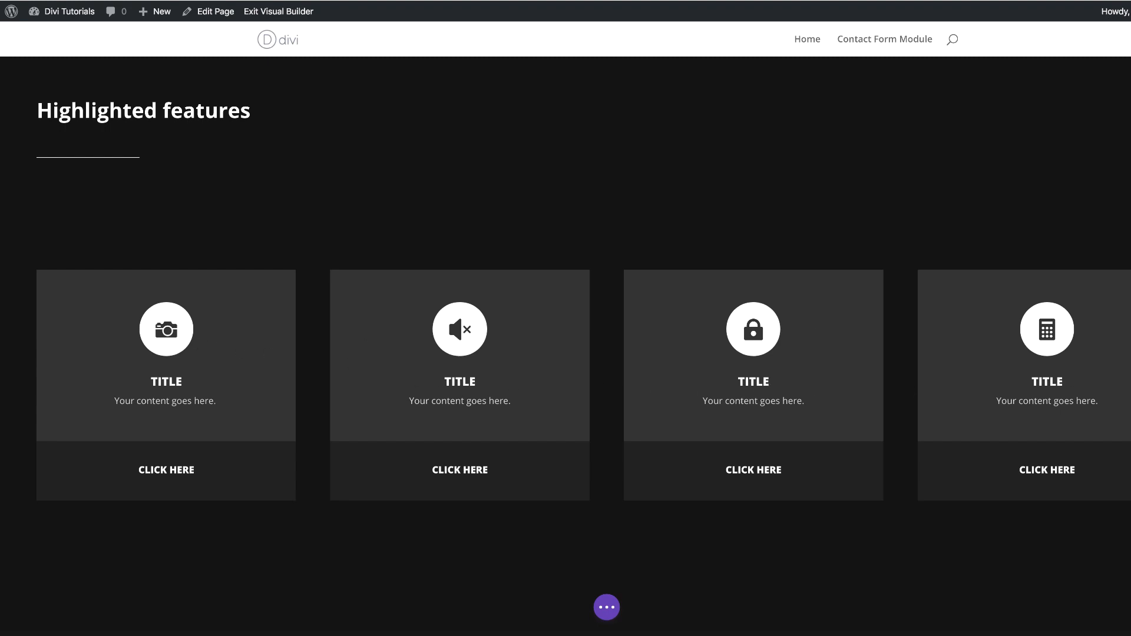
# Step: Set the icon color of the first column's camera blurb to #0457ff and save the blurb settings
pyautogui.moveTo(197, 321)
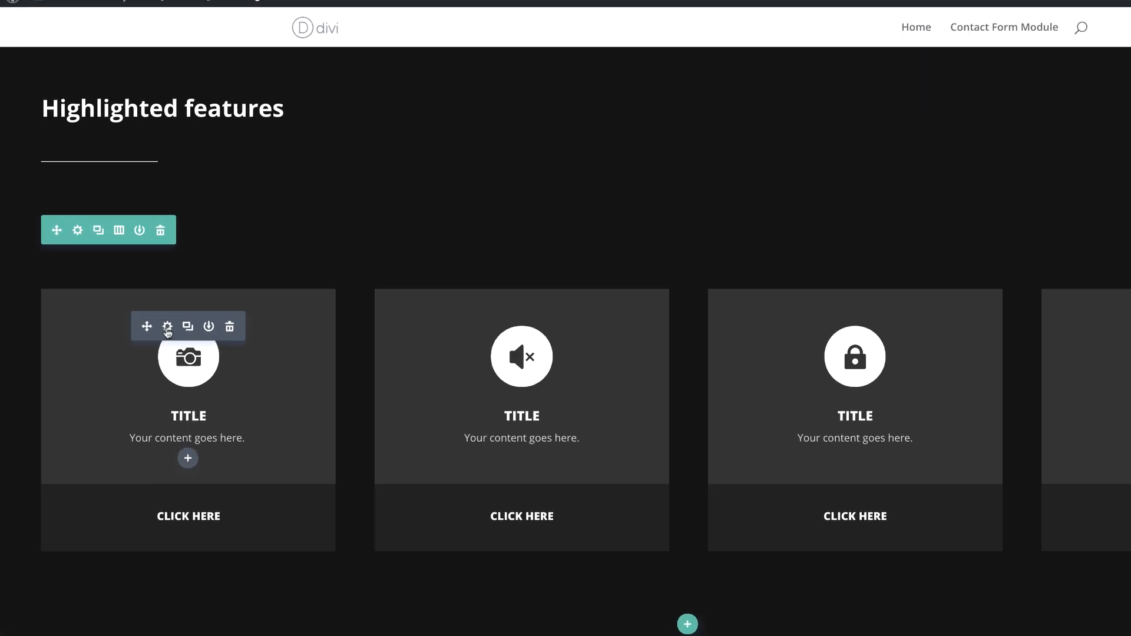
pyautogui.click(179, 341)
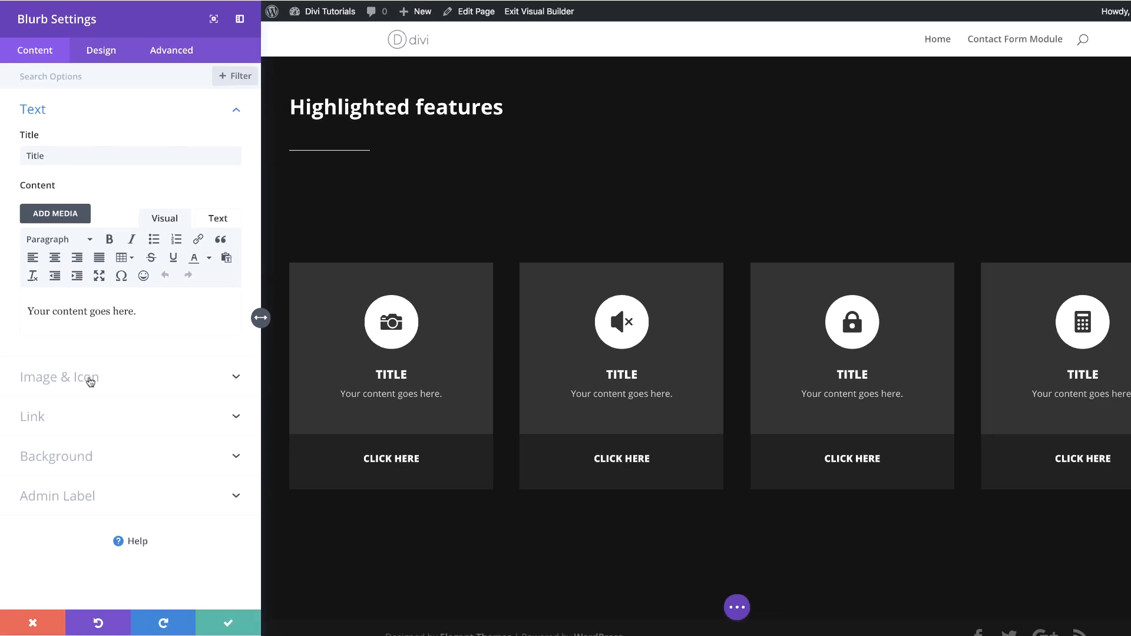
pyautogui.click(123, 43)
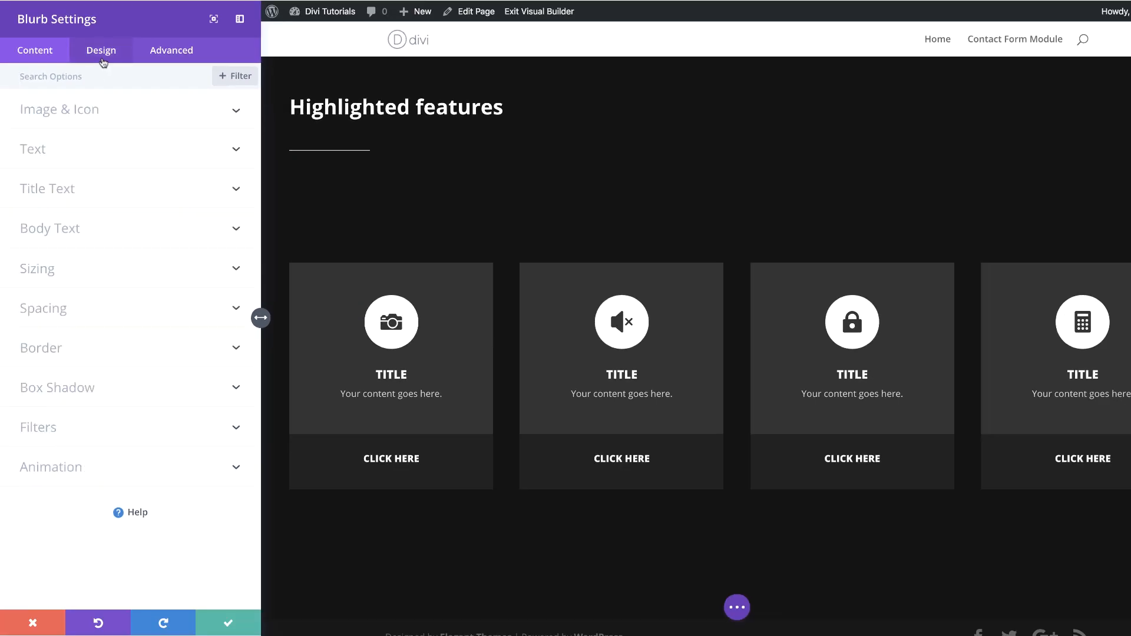
pyautogui.click(86, 113)
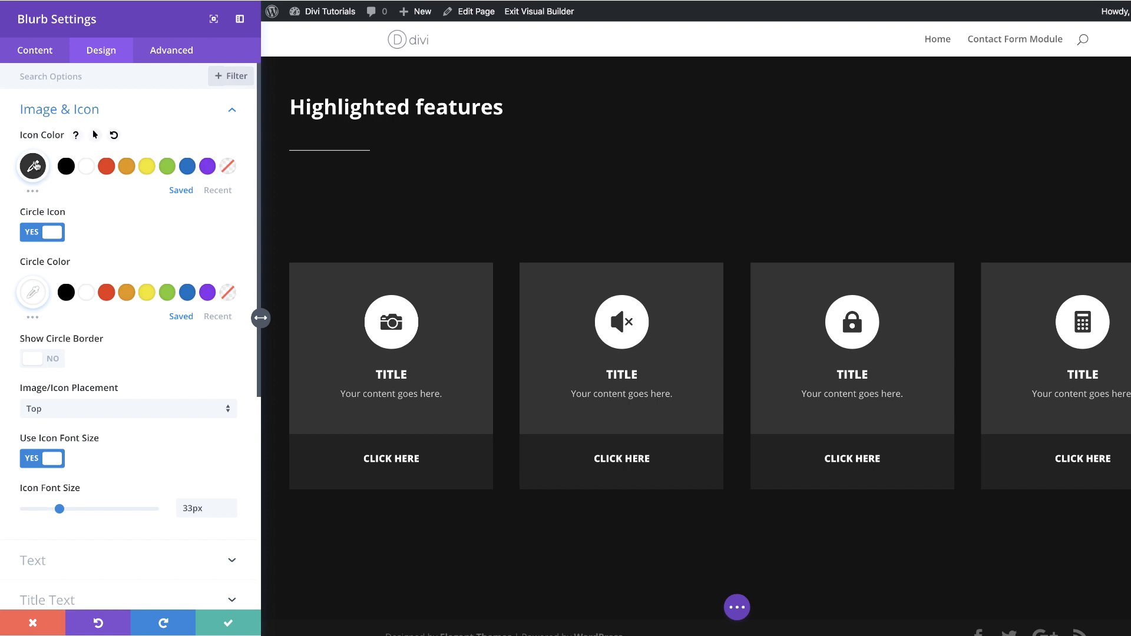
pyautogui.click(34, 166)
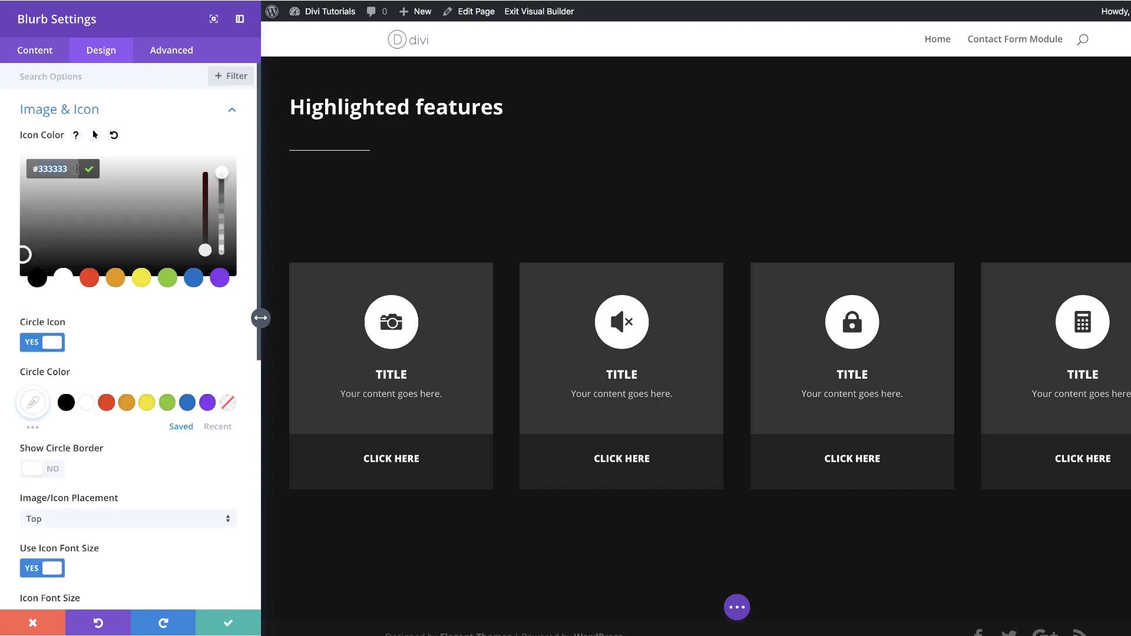
pyautogui.write('#0457ff')
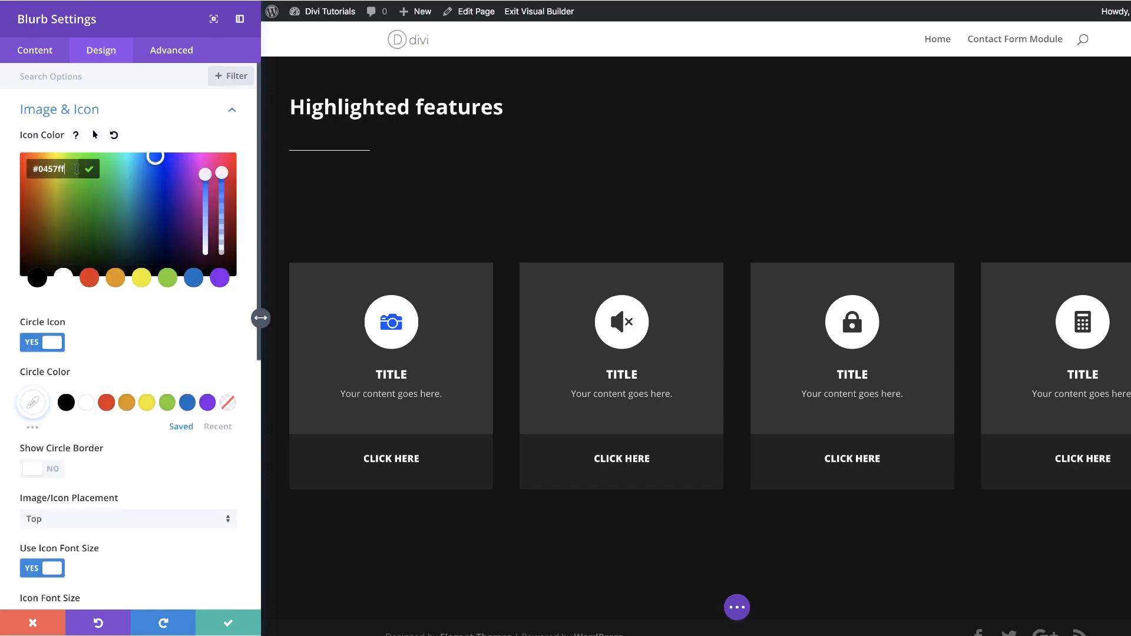
pyautogui.click(216, 624)
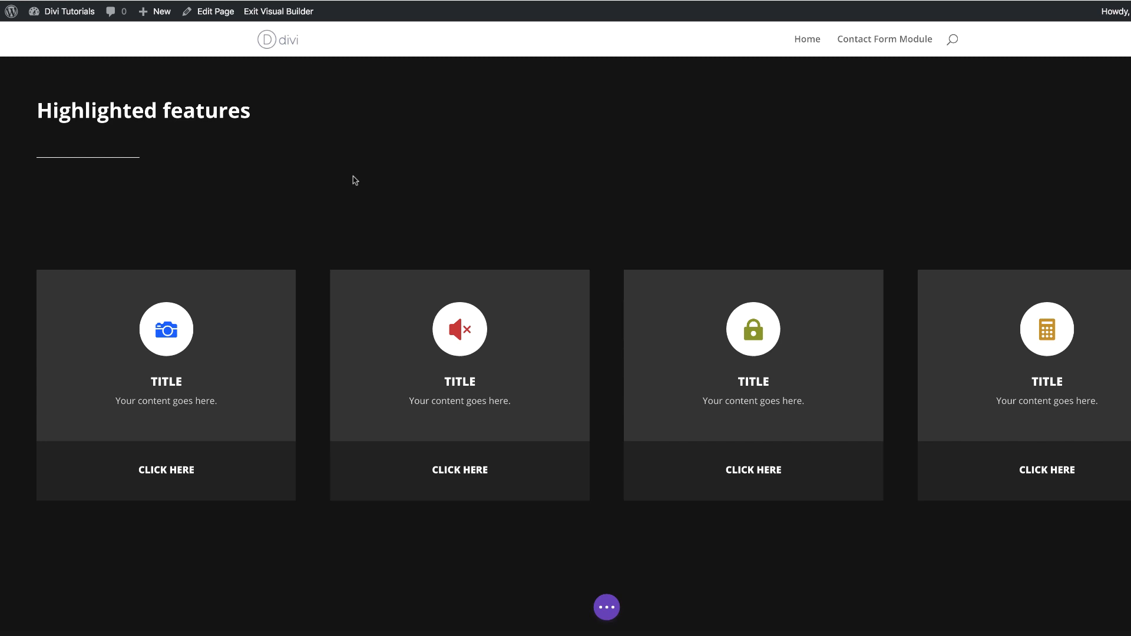
# Step: Duplicate the "Highlighted features" heading row and move the copy below the four-column blurb row
pyautogui.scroll(1, 319, 201)
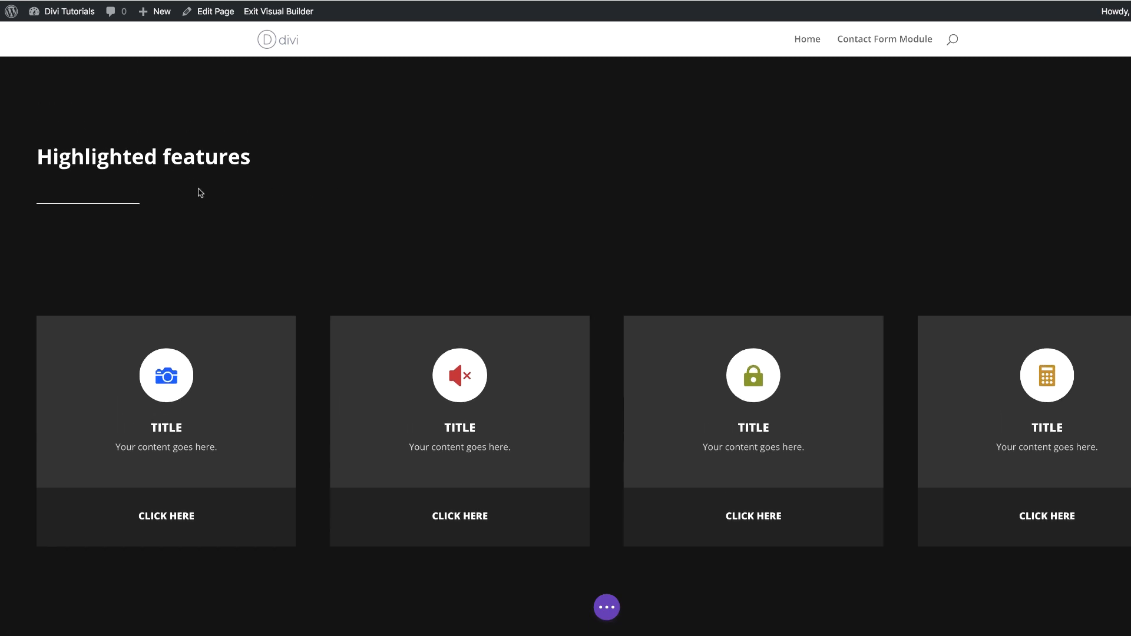
pyautogui.moveTo(152, 148)
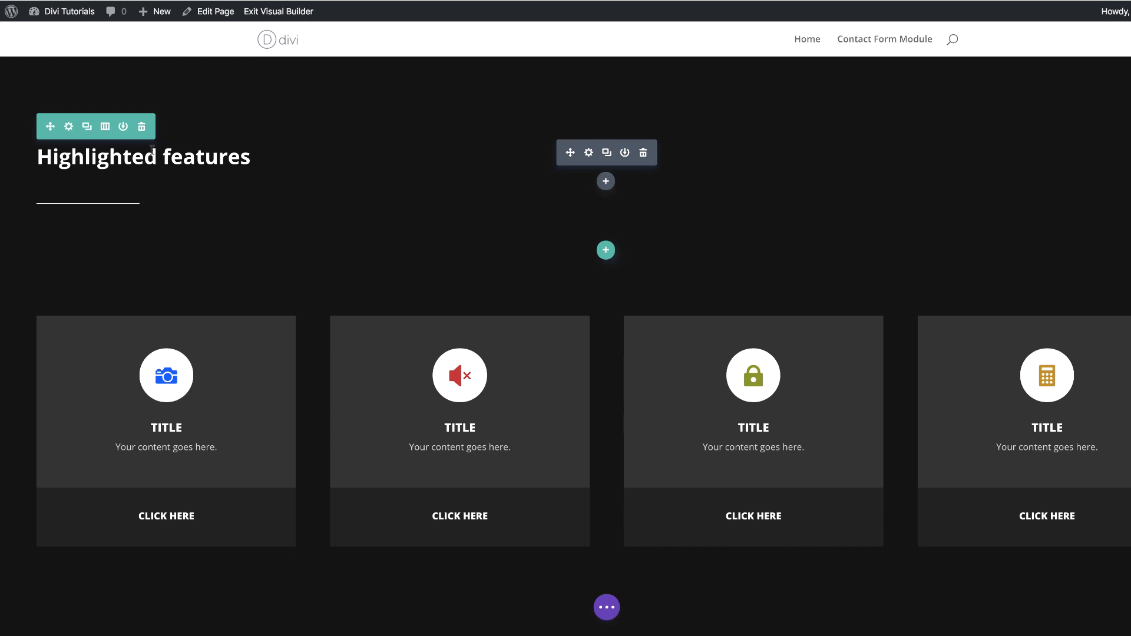
pyautogui.click(87, 127)
pyautogui.scroll(-2, 278, 255)
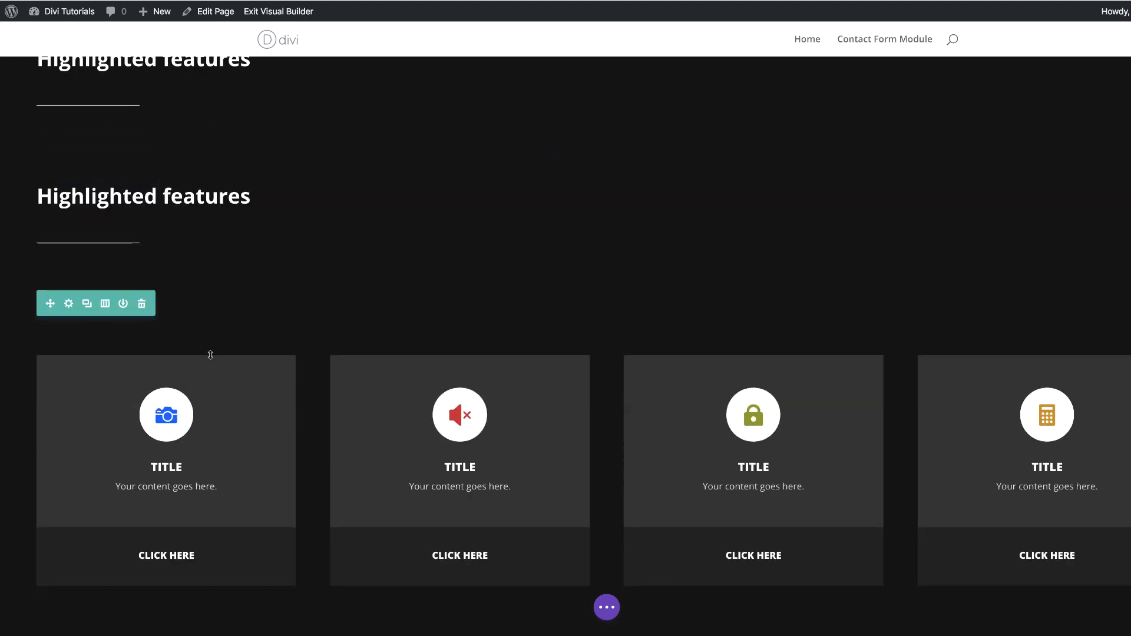
pyautogui.moveTo(55, 167)
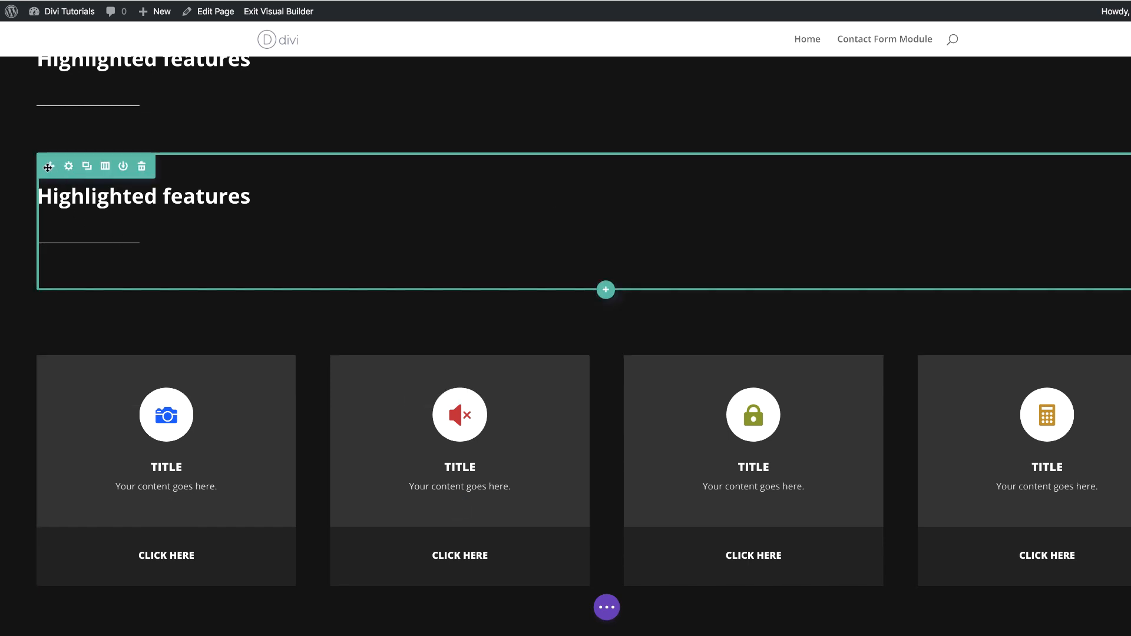
pyautogui.moveTo(49, 167); pyautogui.dragTo(59, 539)
pyautogui.scroll(-3, 378, 409)
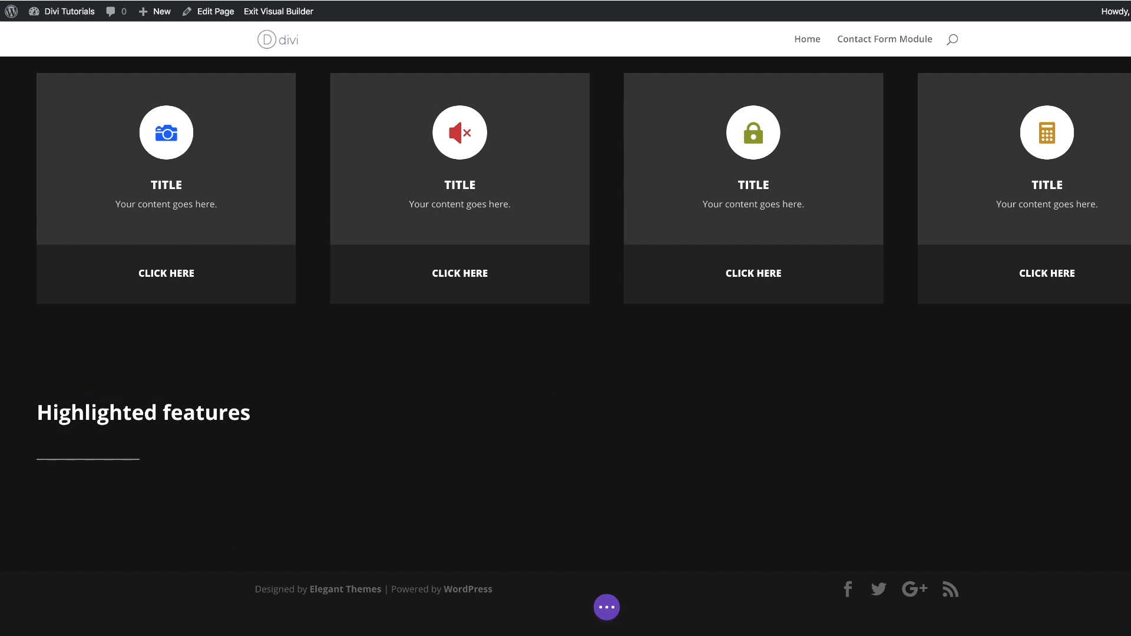
# Step: Change the copied heading below the blurb row to "All features"
pyautogui.moveTo(126, 415)
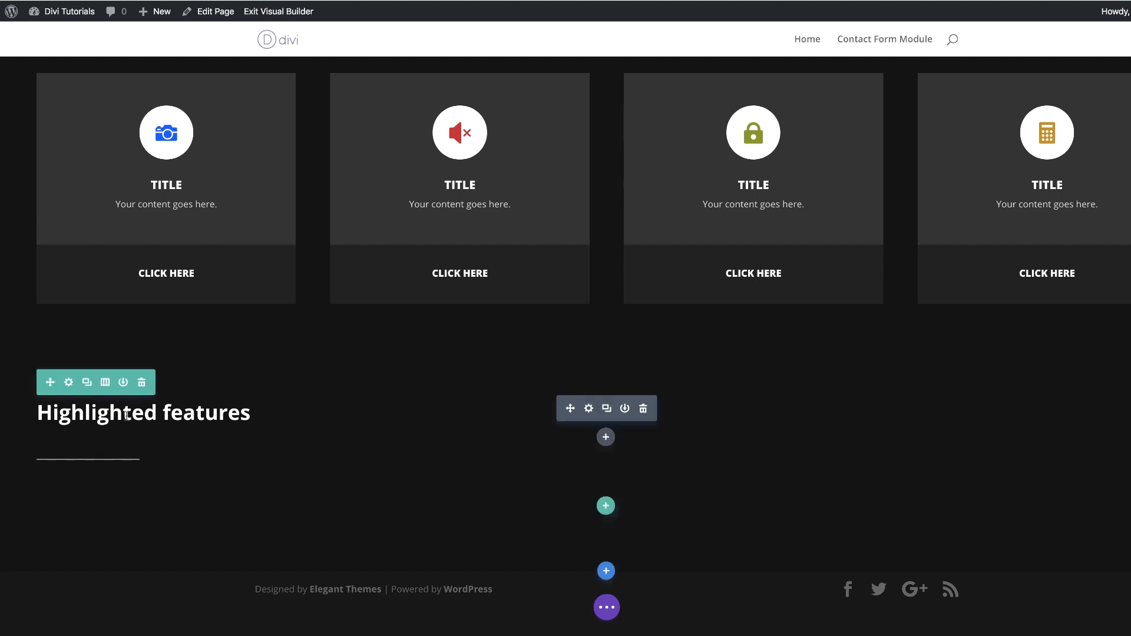
pyautogui.moveTo(157, 413); pyautogui.dragTo(37, 413)
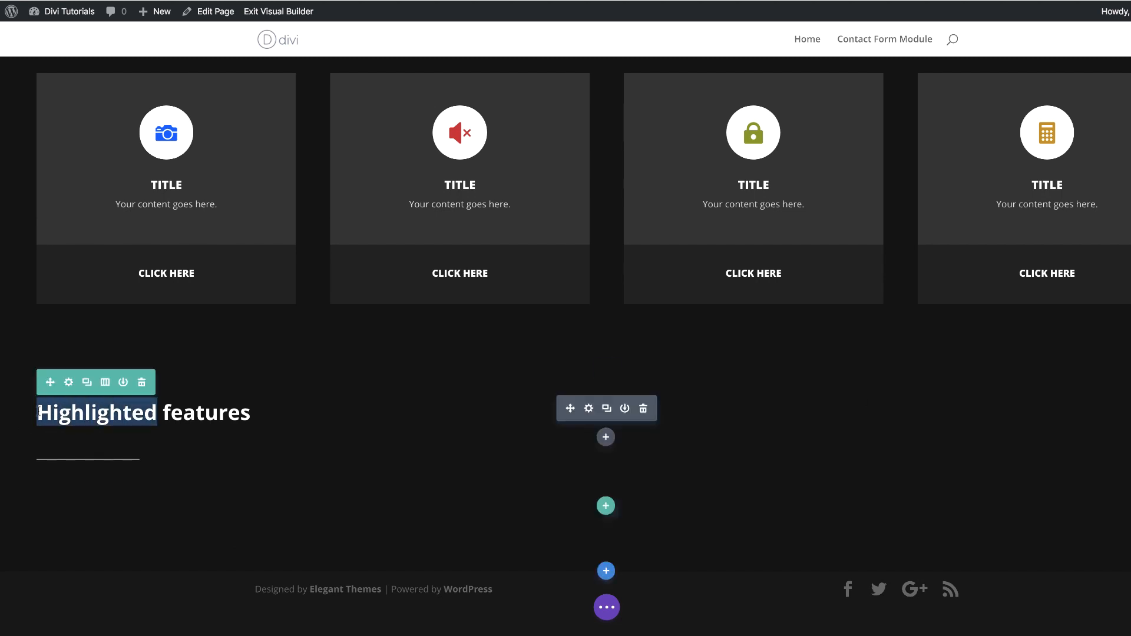
pyautogui.write('A')
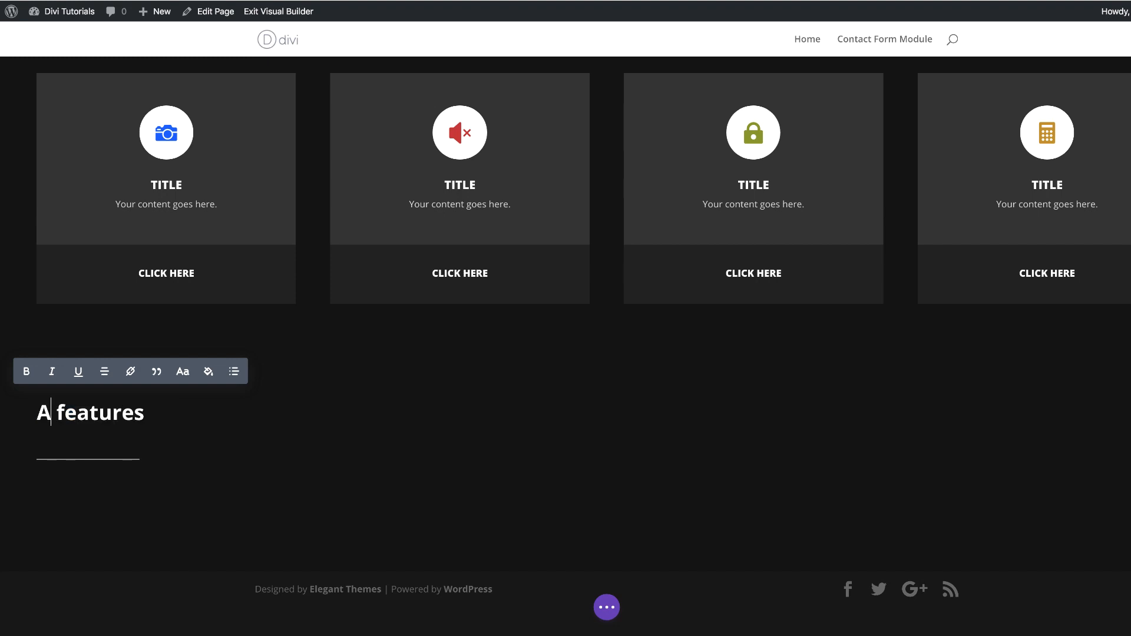
pyautogui.write('ll')
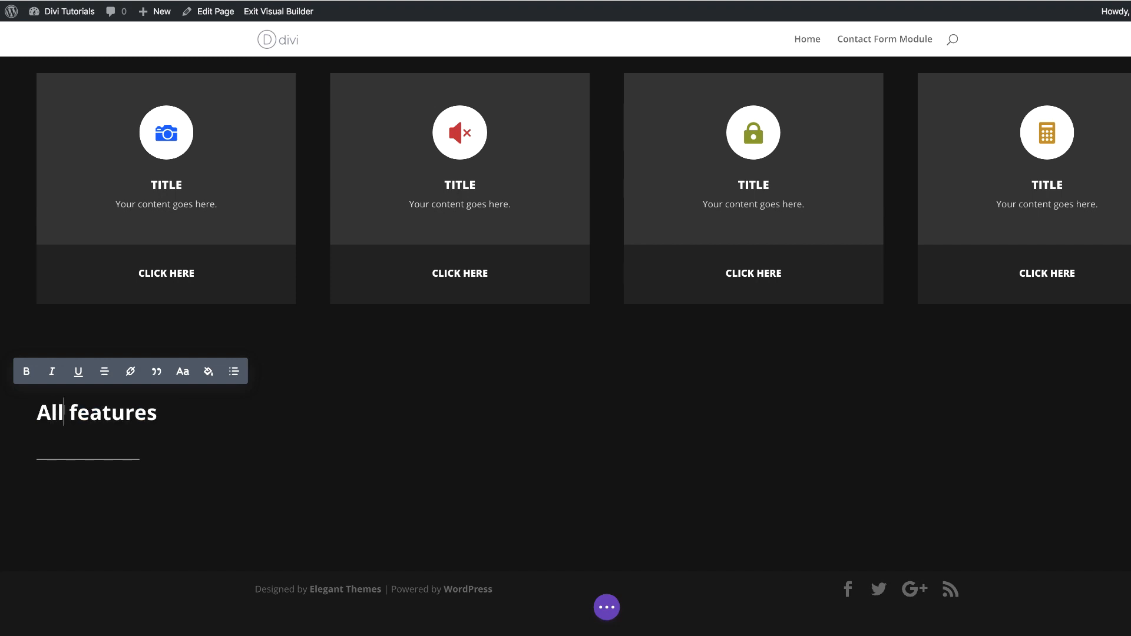
pyautogui.click(476, 488)
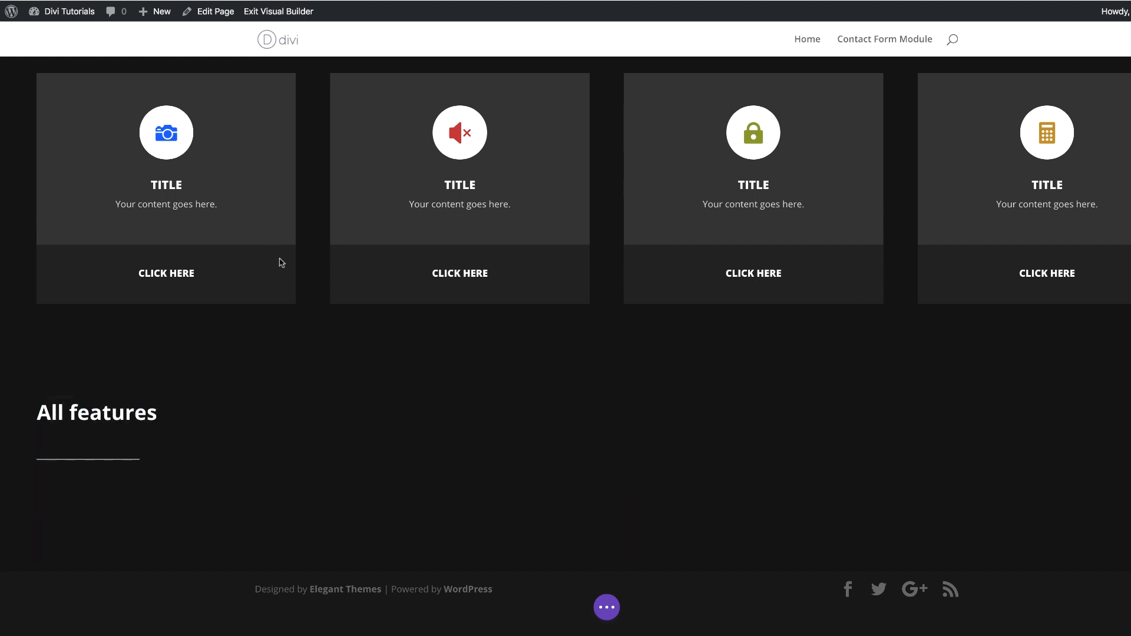
# Step: Duplicate the four-column blurb row and move the copy beneath the "All features" heading row
pyautogui.scroll(2, 301, 274)
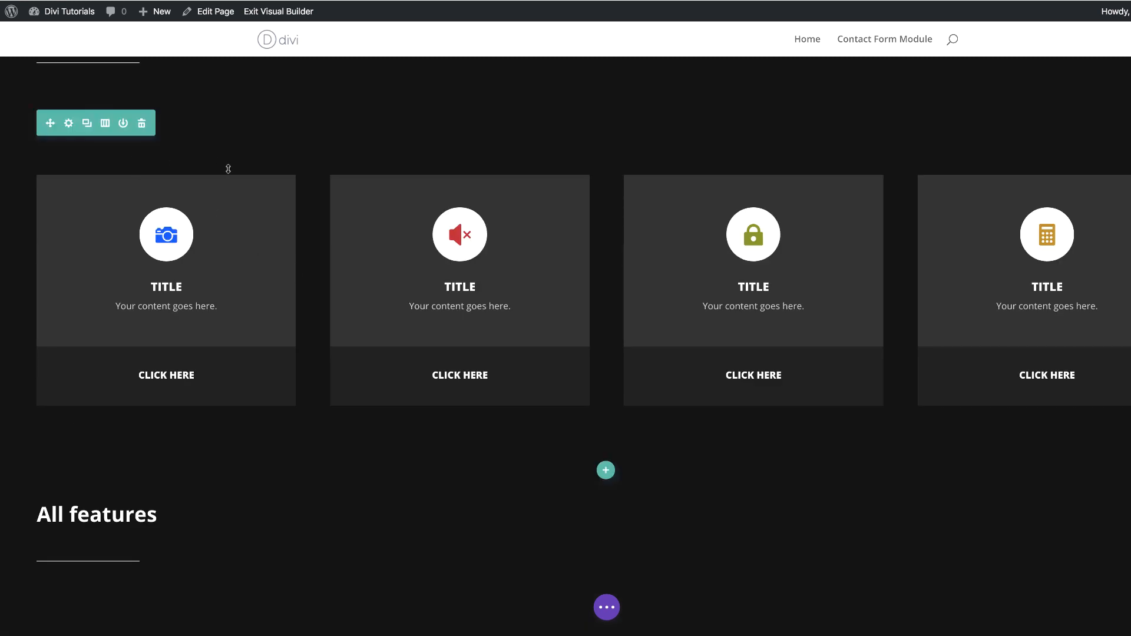
pyautogui.click(86, 125)
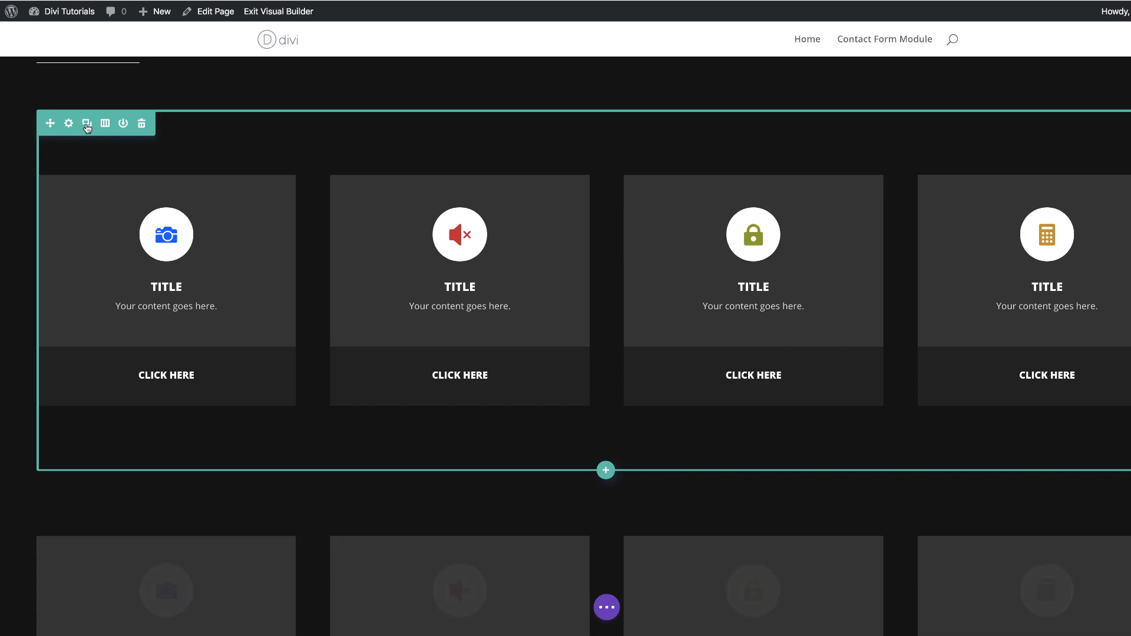
pyautogui.scroll(-6, 312, 324)
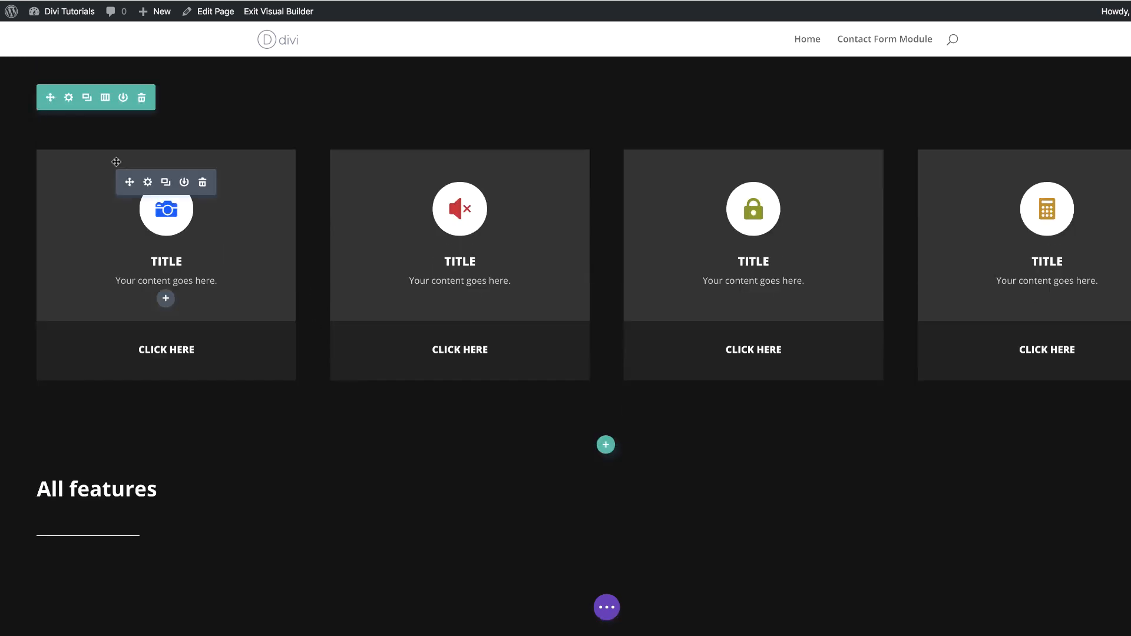
pyautogui.moveTo(52, 98); pyautogui.dragTo(56, 551)
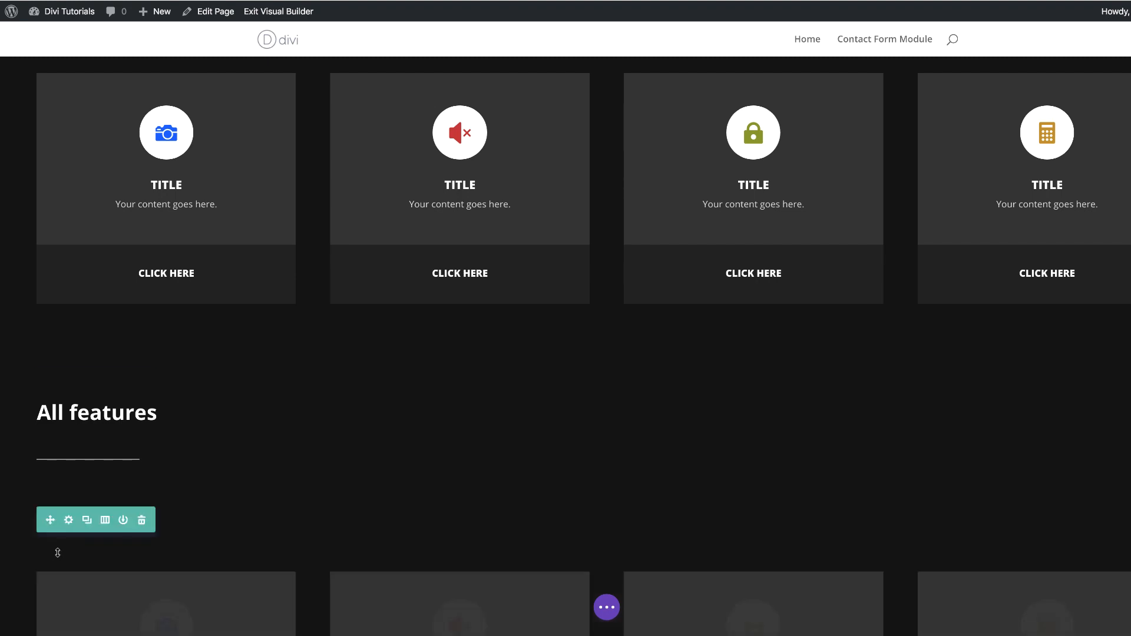
# Step: Change the column structure of the blurb row under "All features" to five equal columns
pyautogui.scroll(-4, 265, 460)
pyautogui.scroll(-2, 307, 442)
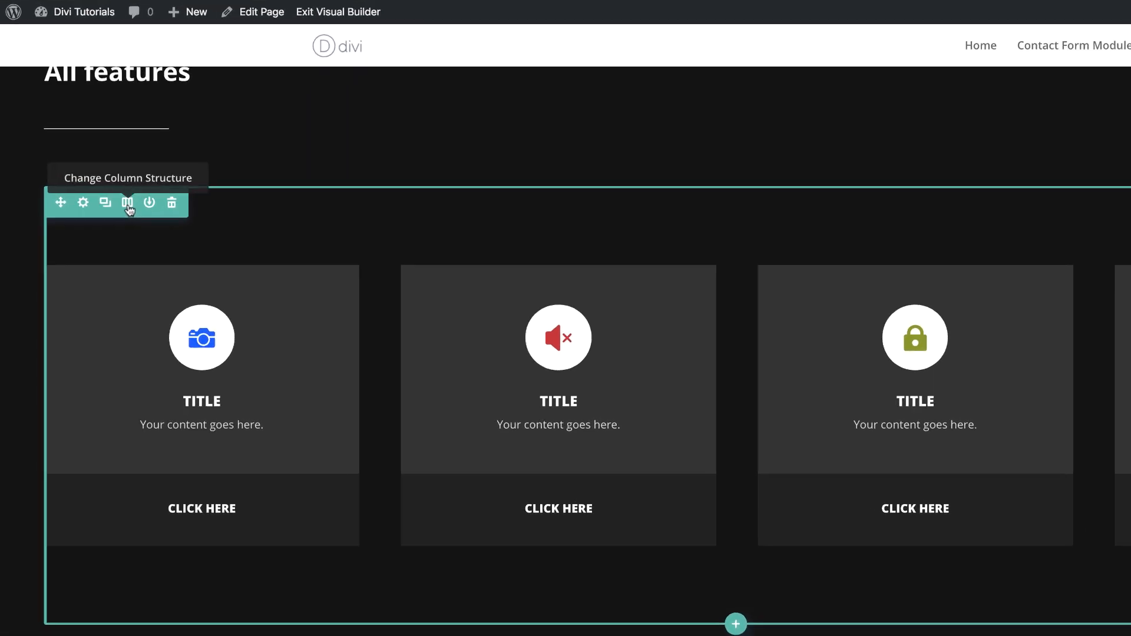
pyautogui.click(106, 170)
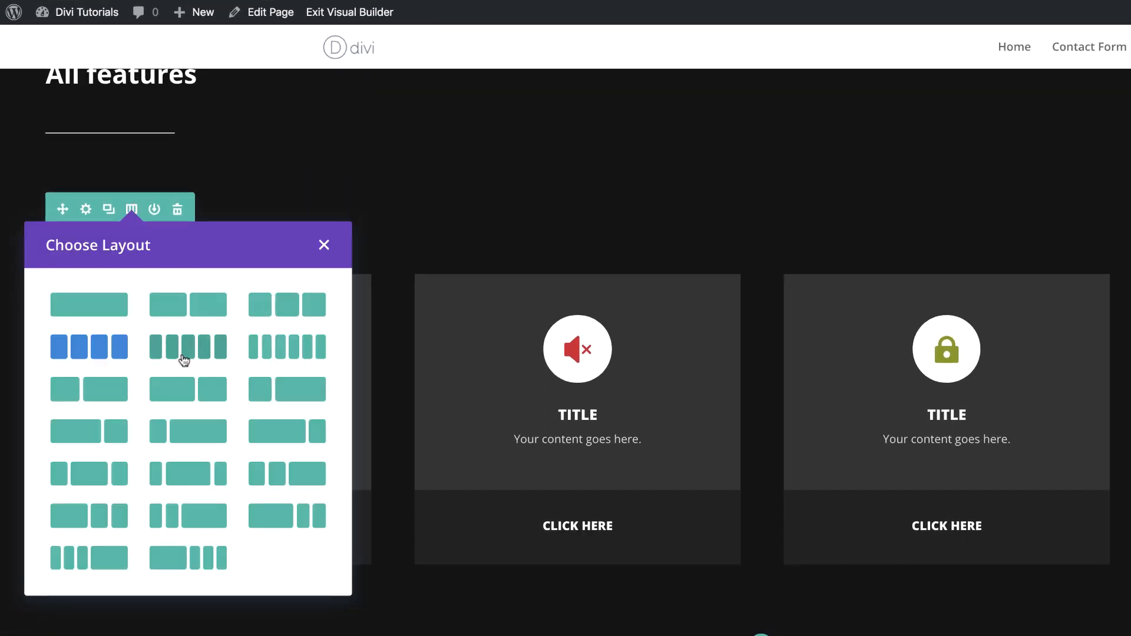
pyautogui.click(193, 355)
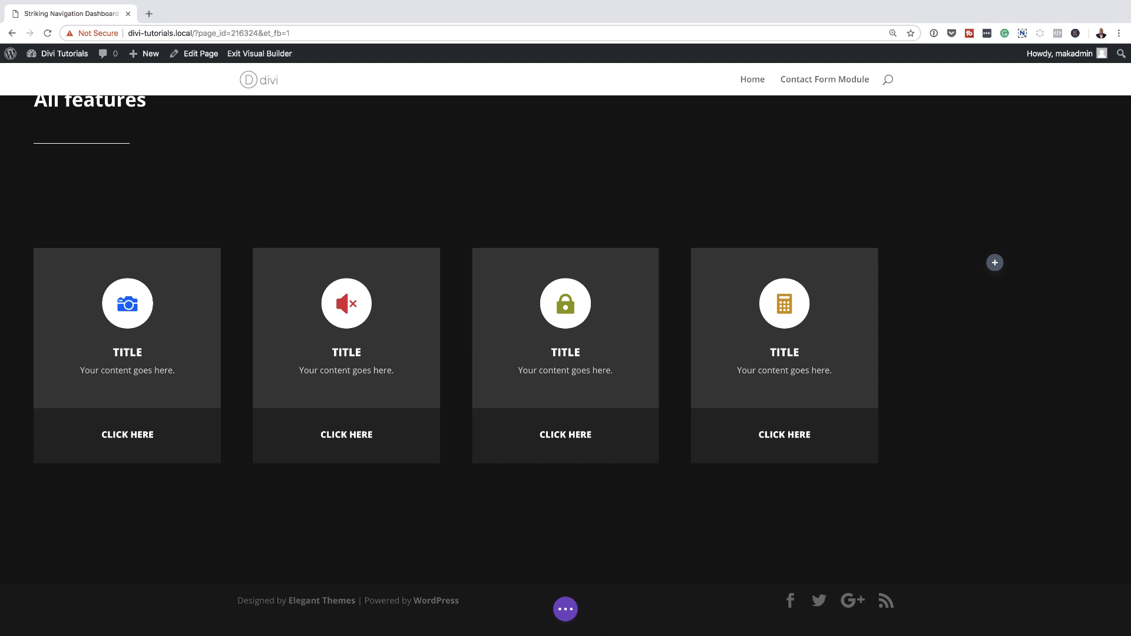
# Step: Set the background color of column 5 in the "All features" blurb row to #212121 and save the row settings
pyautogui.moveTo(147, 254)
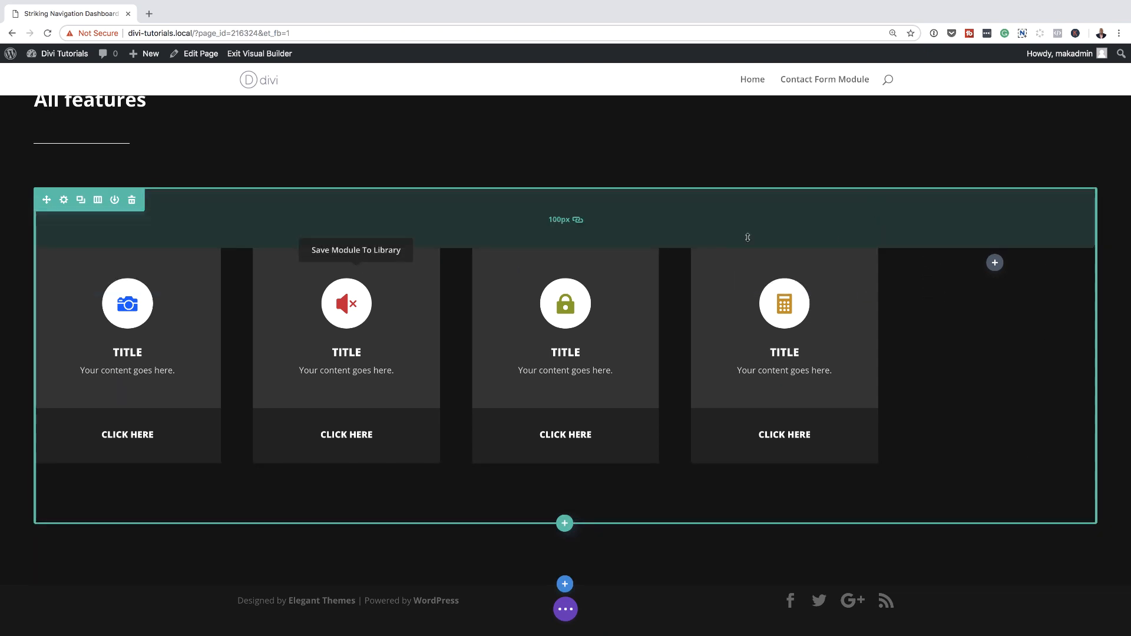
pyautogui.moveTo(66, 208)
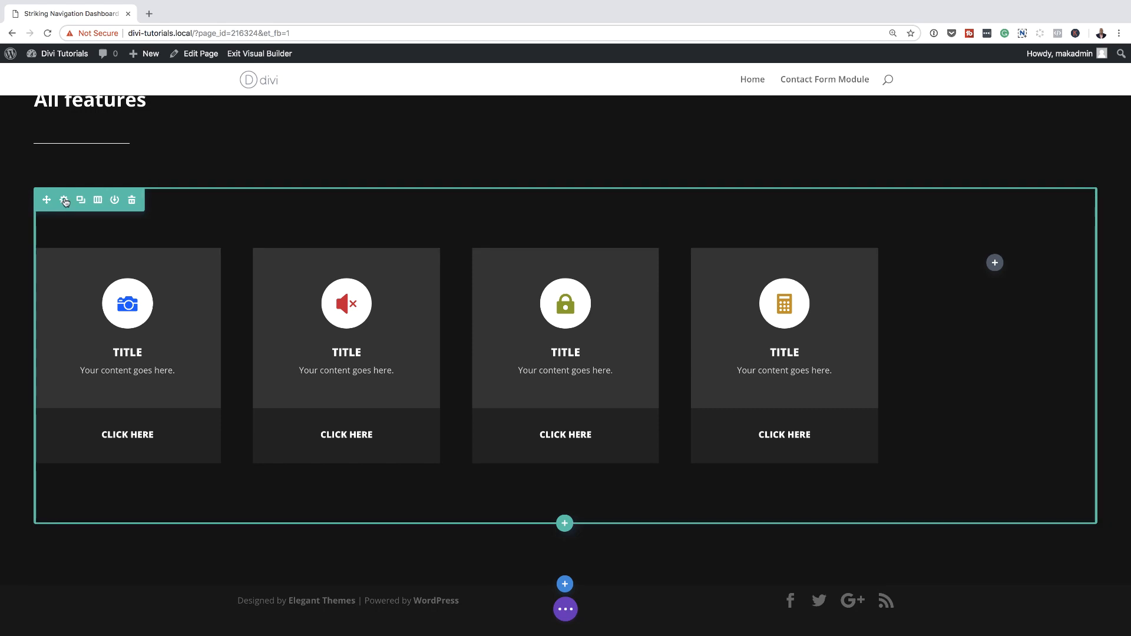
pyautogui.click(65, 200)
pyautogui.click(71, 177)
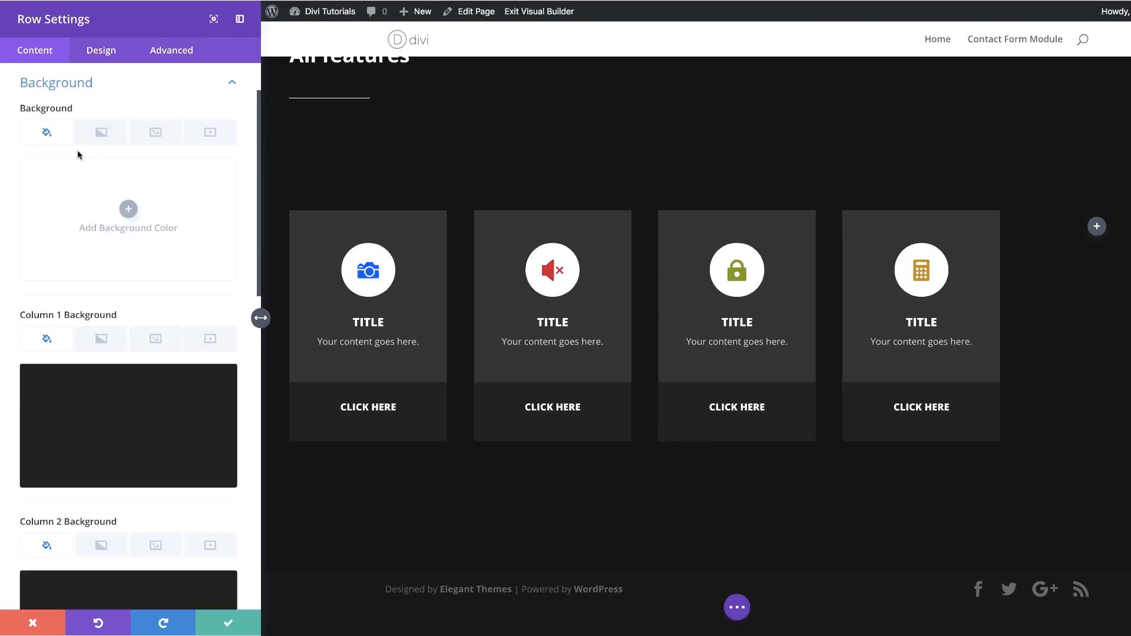
pyautogui.click(134, 397)
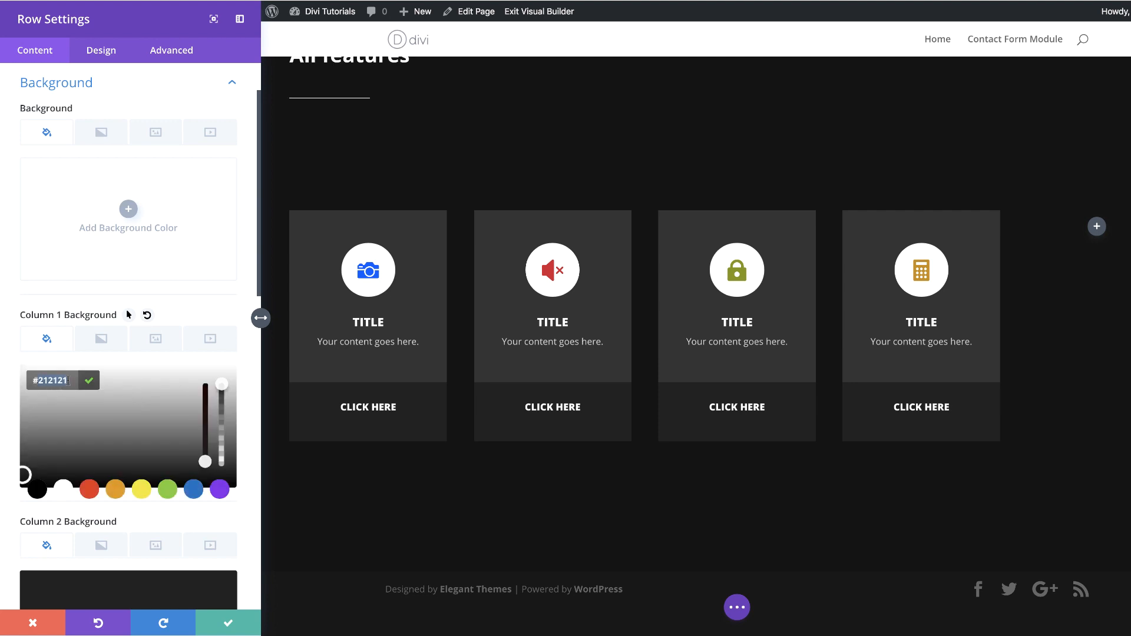
pyautogui.scroll(-12, 76, 401)
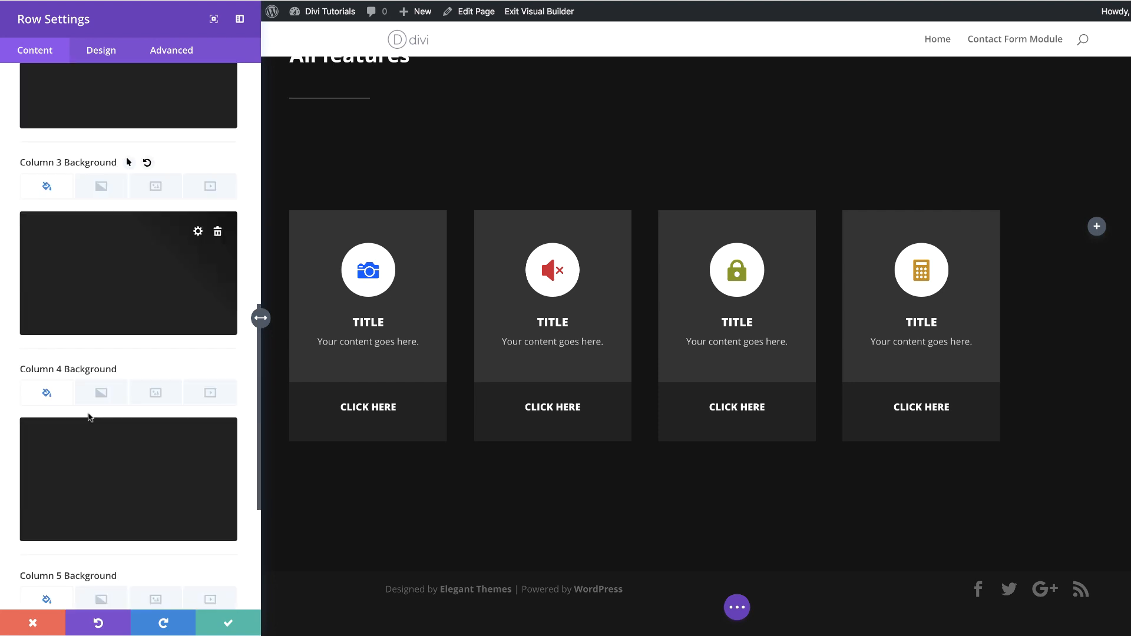
pyautogui.click(127, 436)
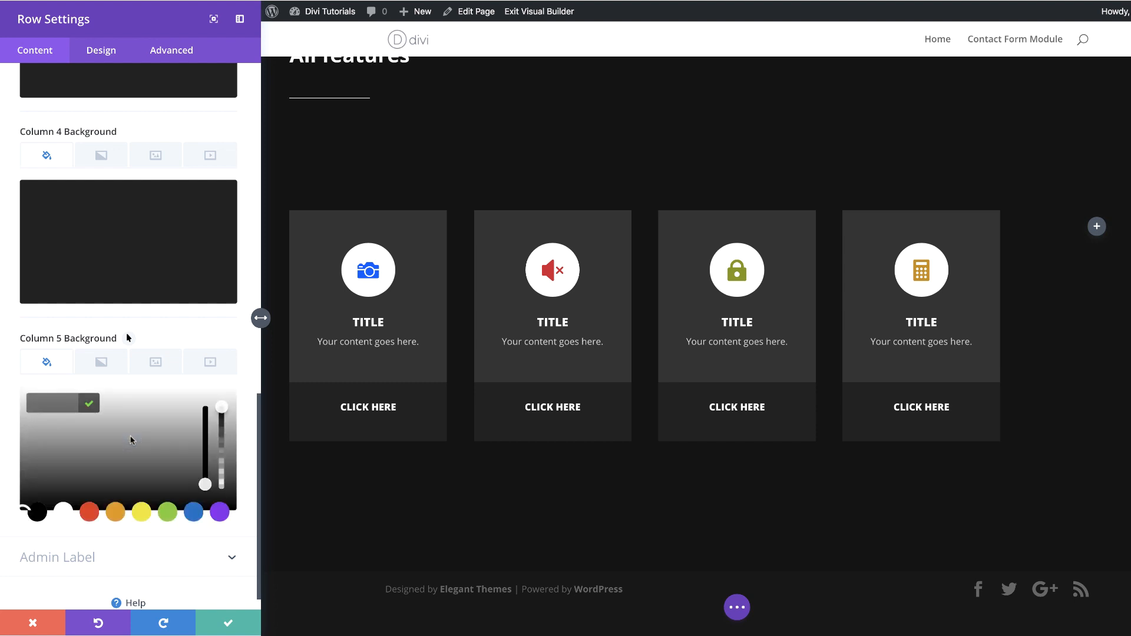
pyautogui.click(60, 404)
pyautogui.write('#212121')
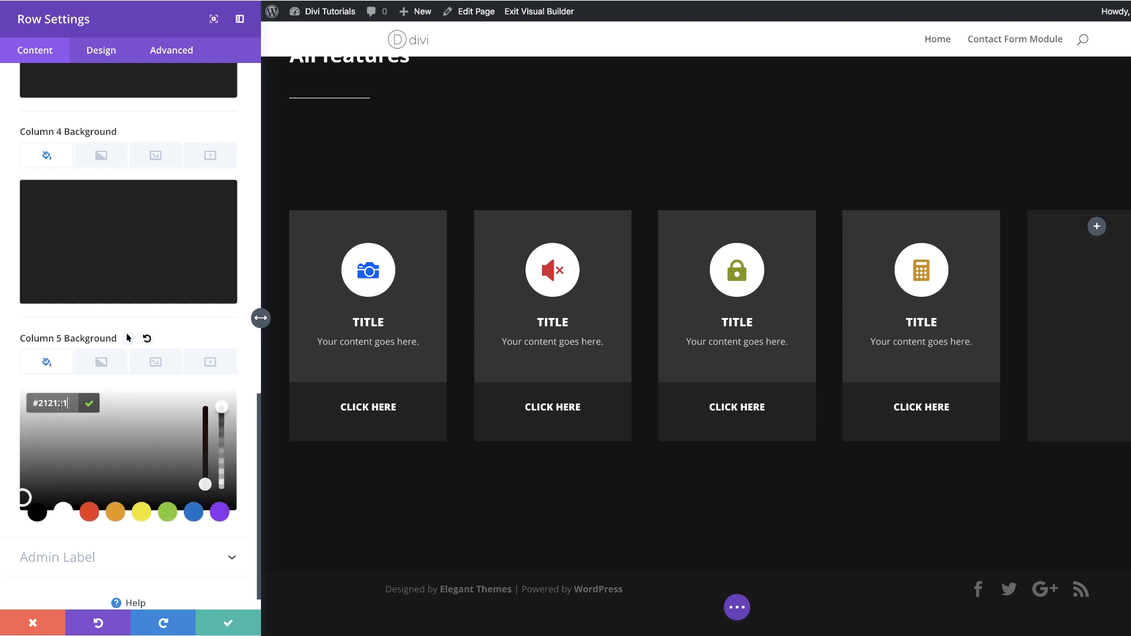
pyautogui.click(230, 623)
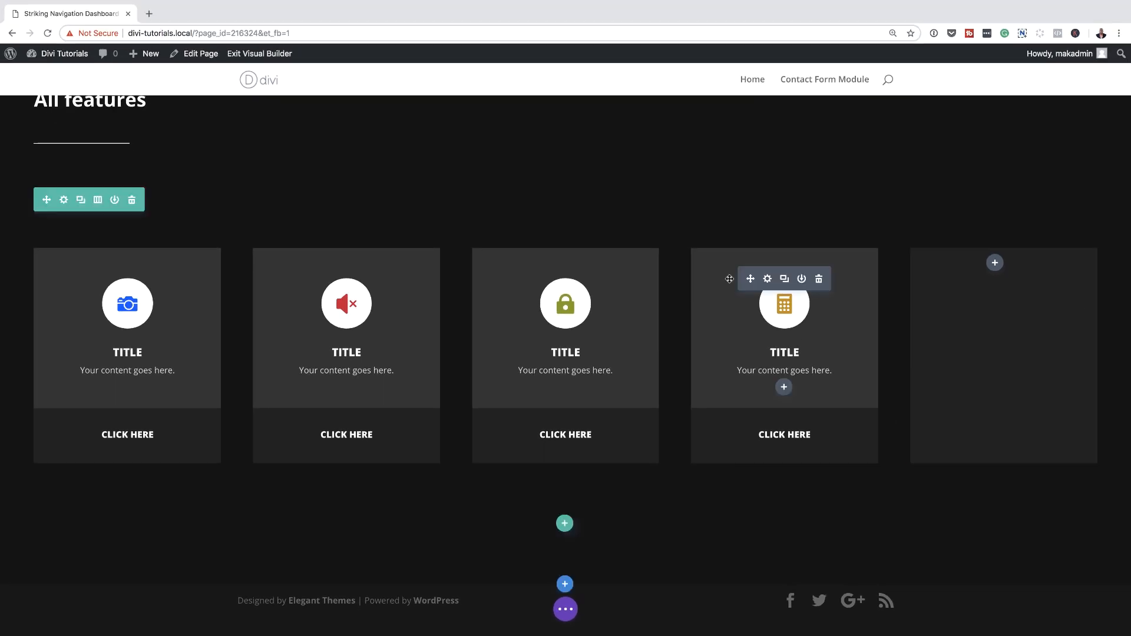
# Step: Duplicate the calculator blurb and its "Click here" button in column 4 of the "All features" row and move the copies into column 5
pyautogui.click(785, 279)
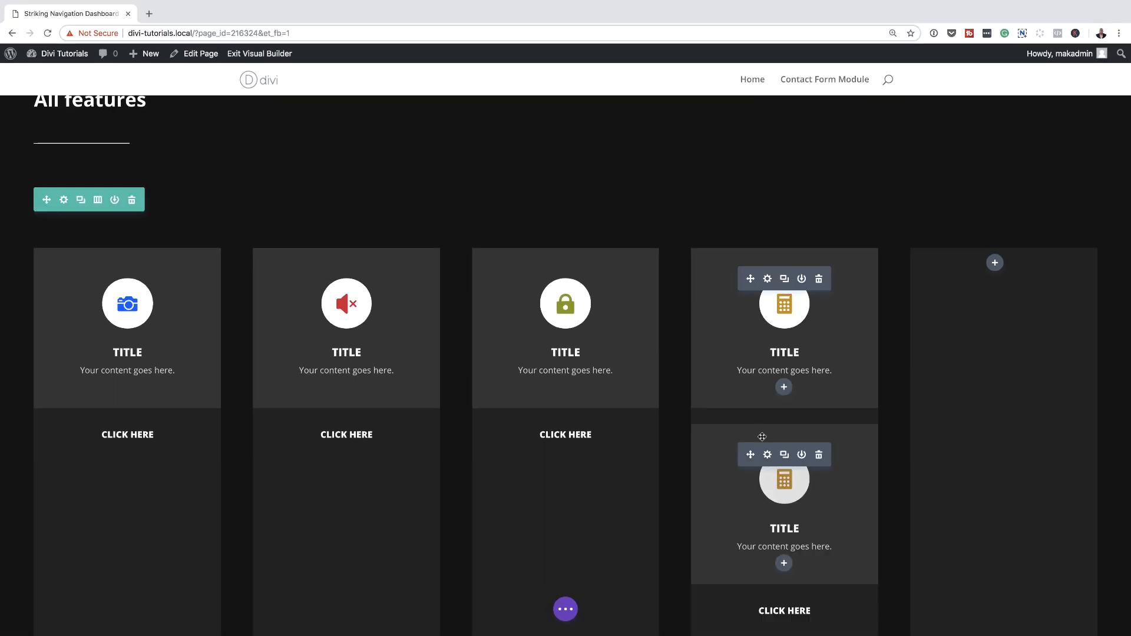
pyautogui.moveTo(752, 455); pyautogui.dragTo(990, 285)
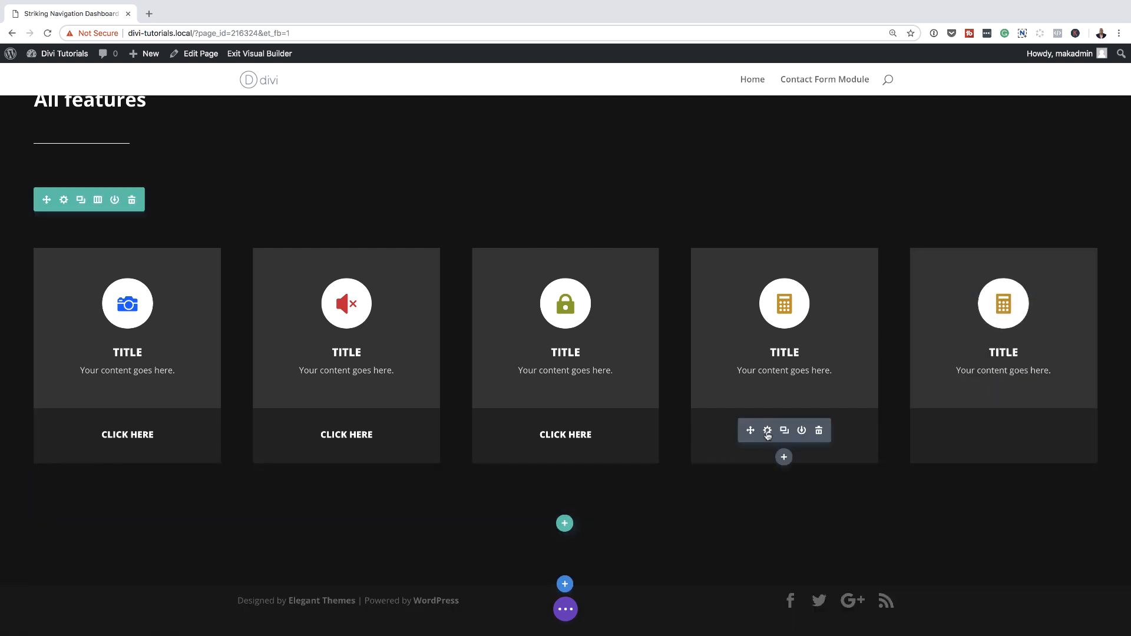
pyautogui.click(785, 432)
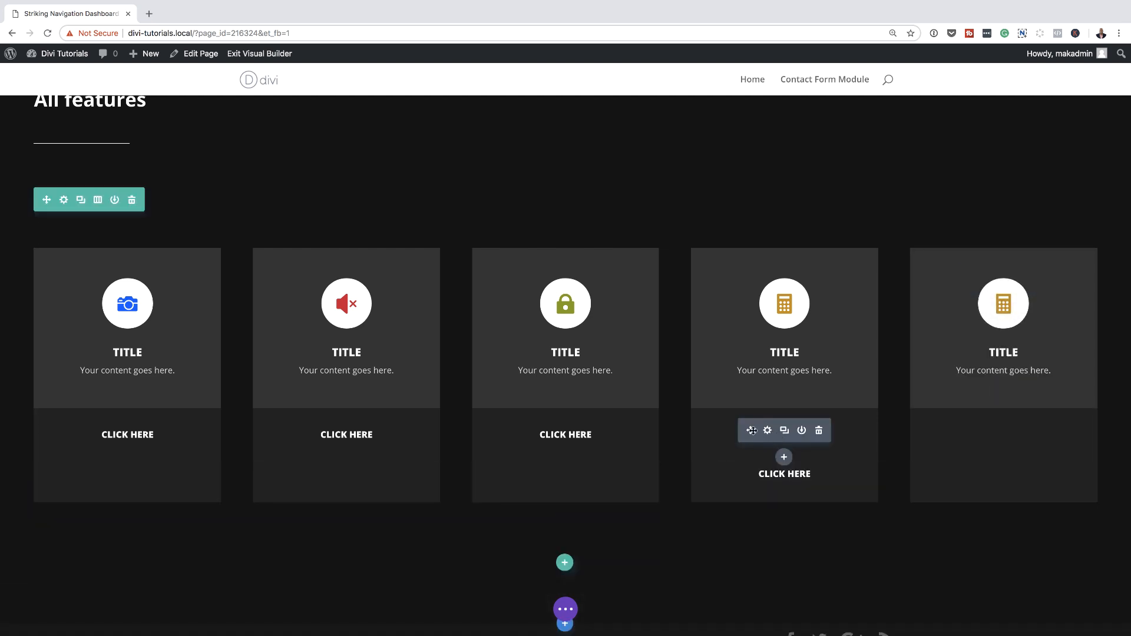
pyautogui.moveTo(752, 431); pyautogui.dragTo(975, 434)
pyautogui.moveTo(986, 443); pyautogui.dragTo(994, 418)
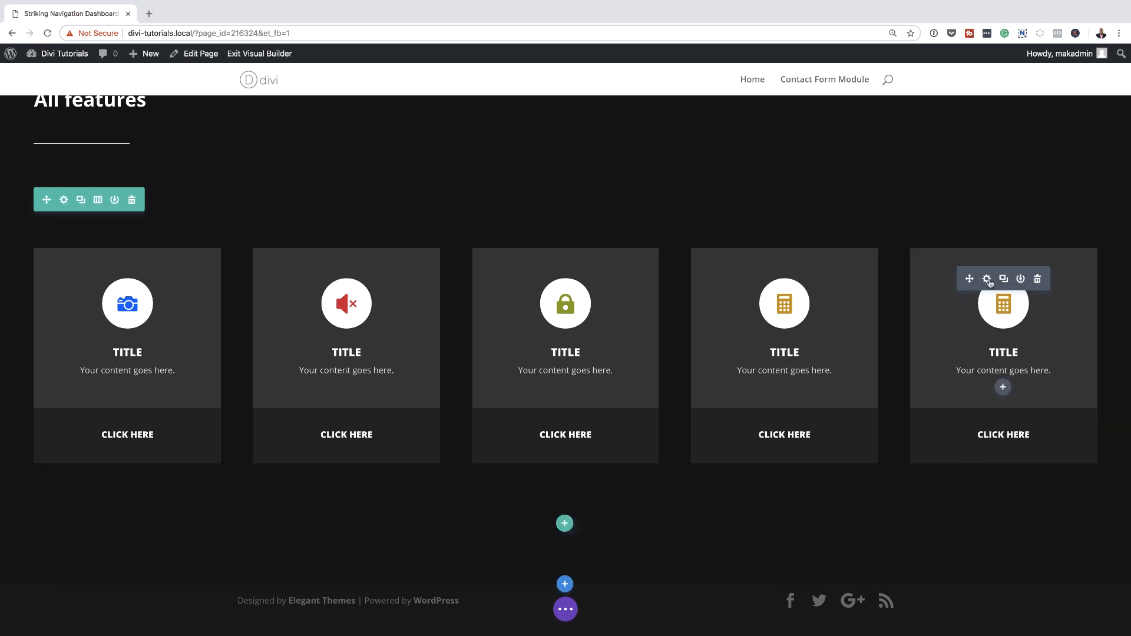
# Step: Change the icon of the column 5 blurb under "All features" to the trash can and save the blurb settings
pyautogui.click(987, 277)
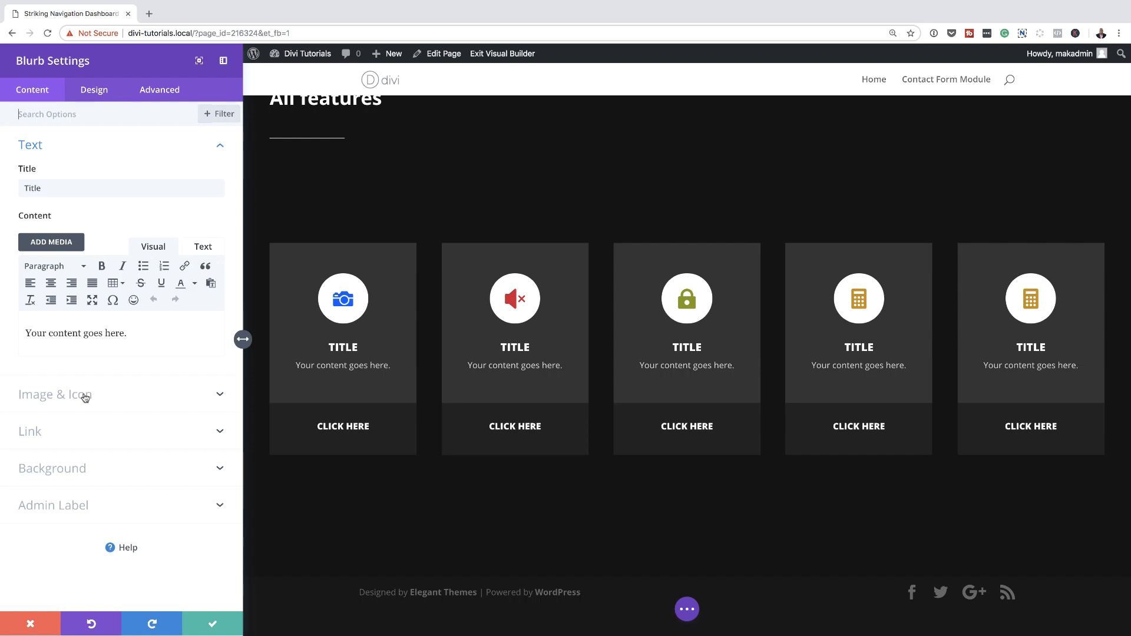
pyautogui.click(85, 394)
pyautogui.moveTo(223, 284); pyautogui.dragTo(225, 340)
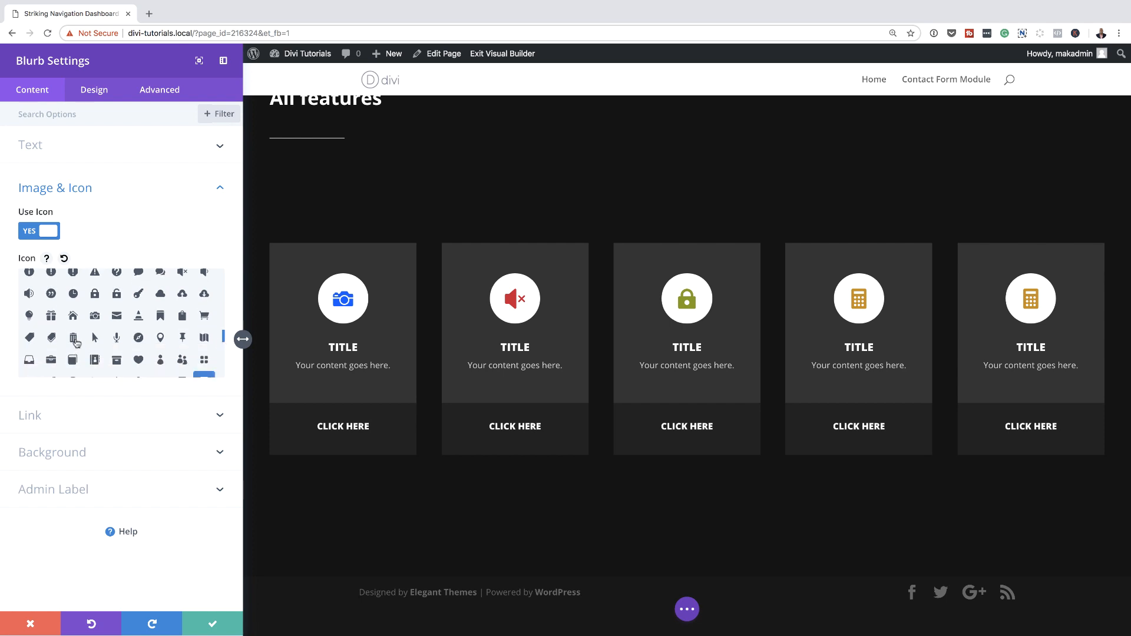
pyautogui.click(74, 340)
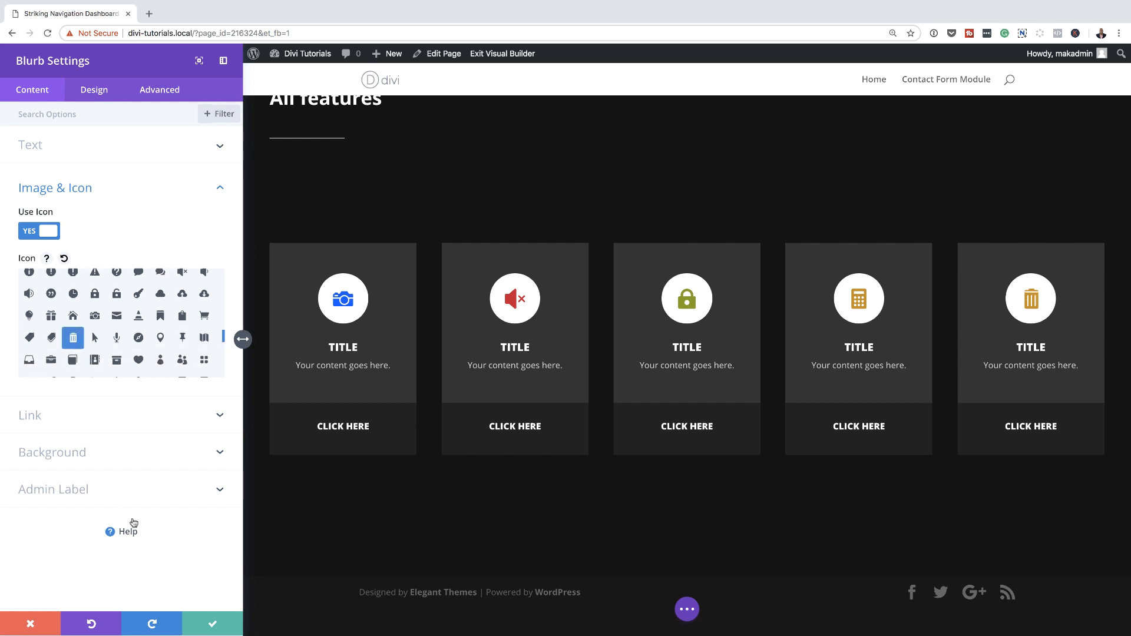
pyautogui.click(213, 627)
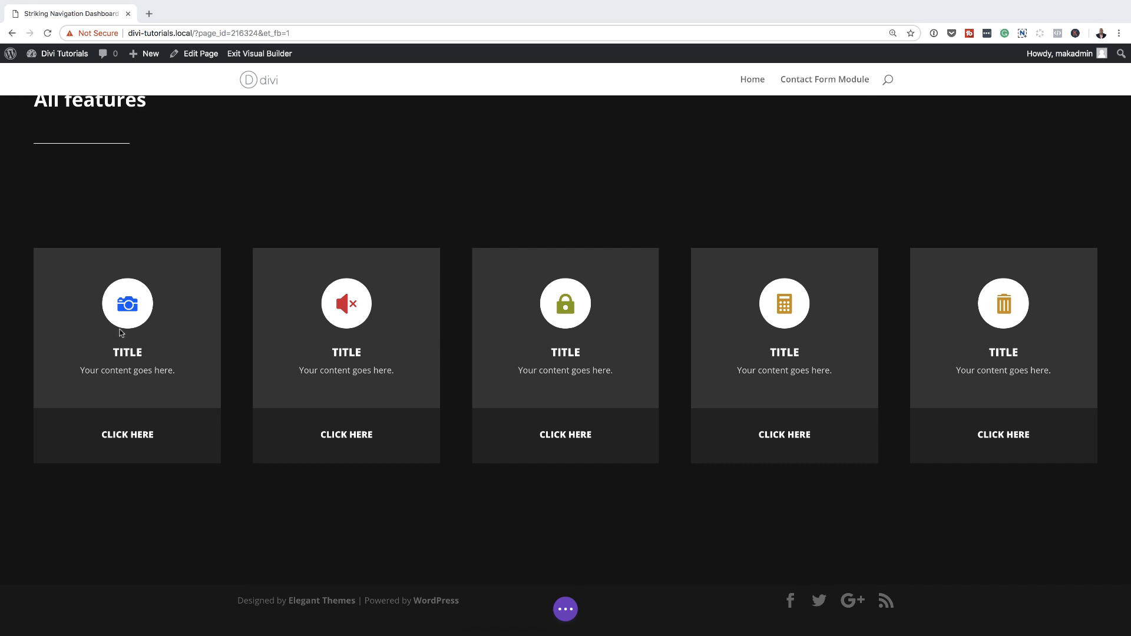
# Step: Duplicate the completed five-column blurb row to make a second row under "All features"
pyautogui.click(172, 220)
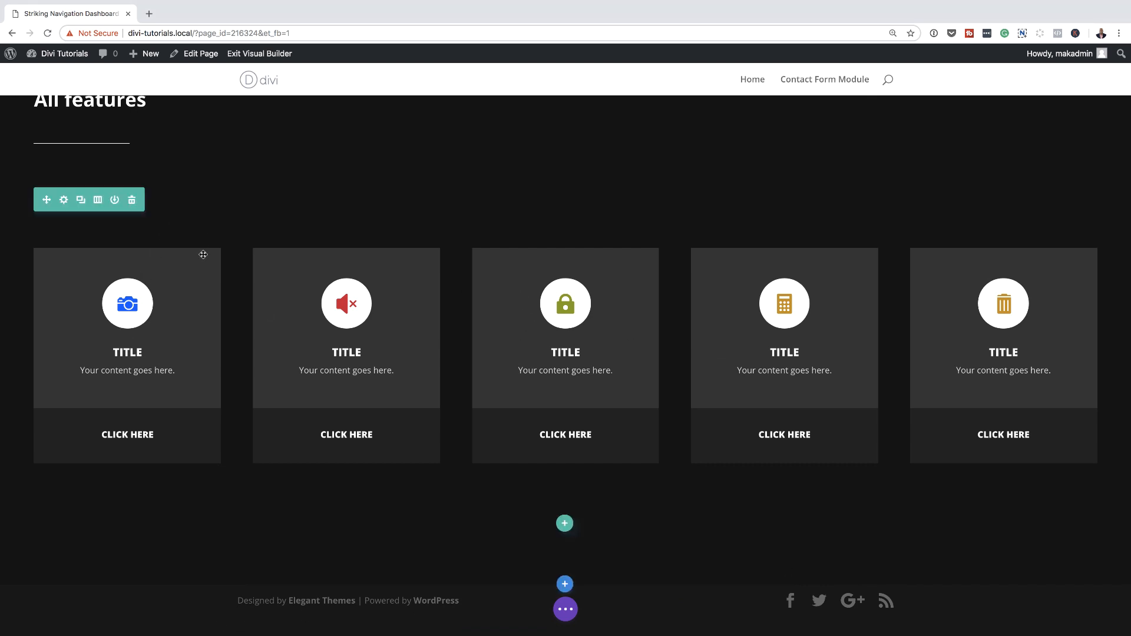
pyautogui.click(83, 202)
pyautogui.scroll(-5, 323, 487)
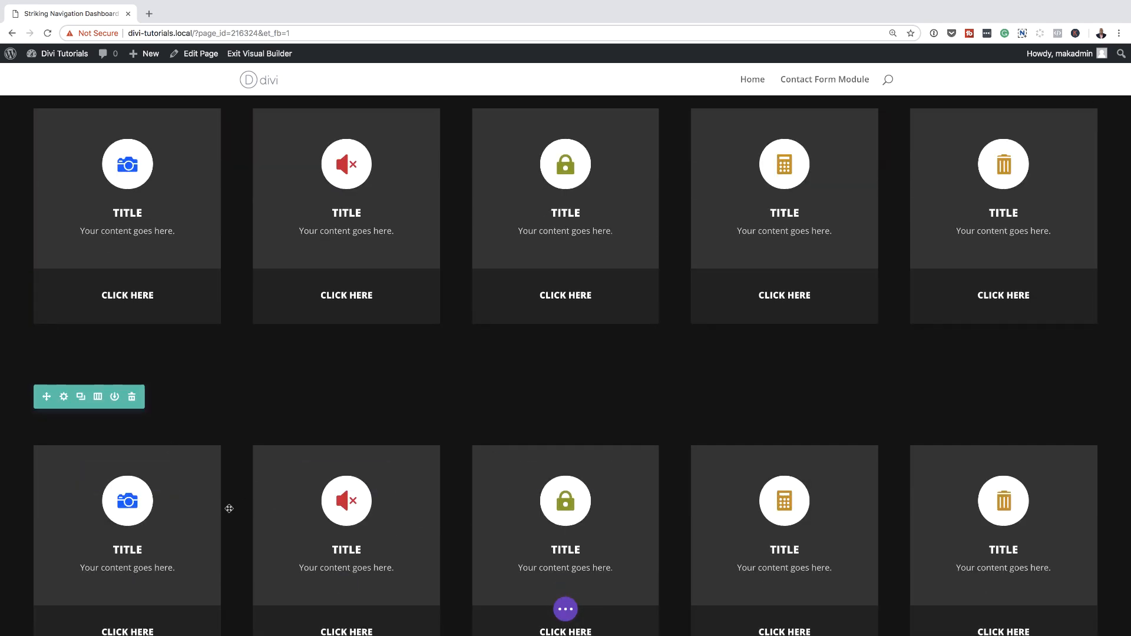
pyautogui.scroll(-3, 230, 509)
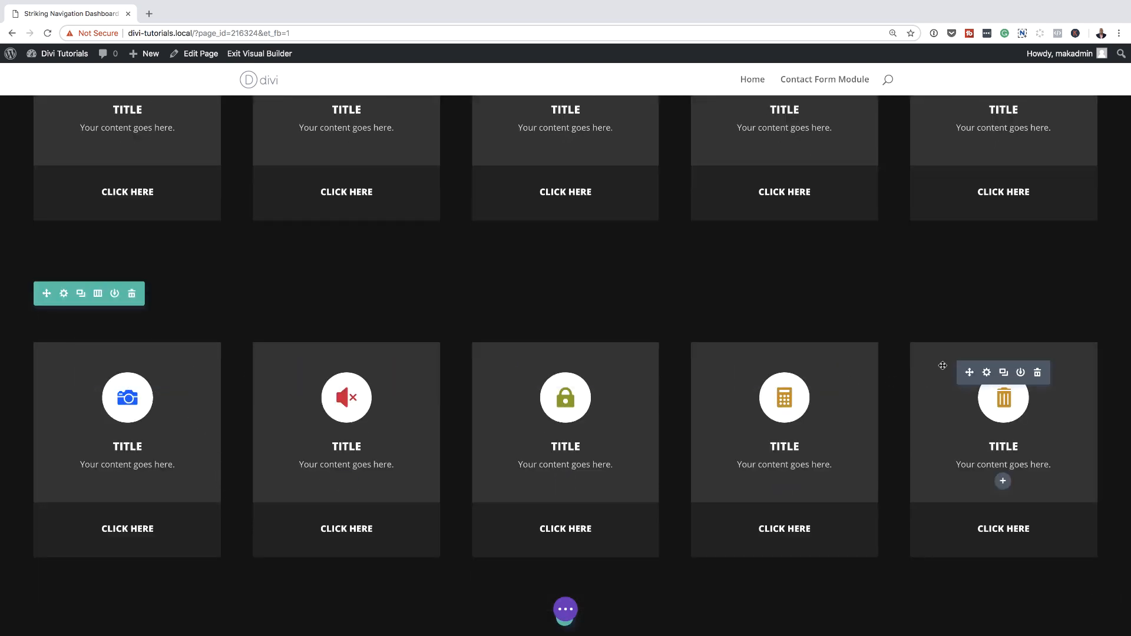
pyautogui.scroll(2, 511, 448)
pyautogui.scroll(5, 511, 448)
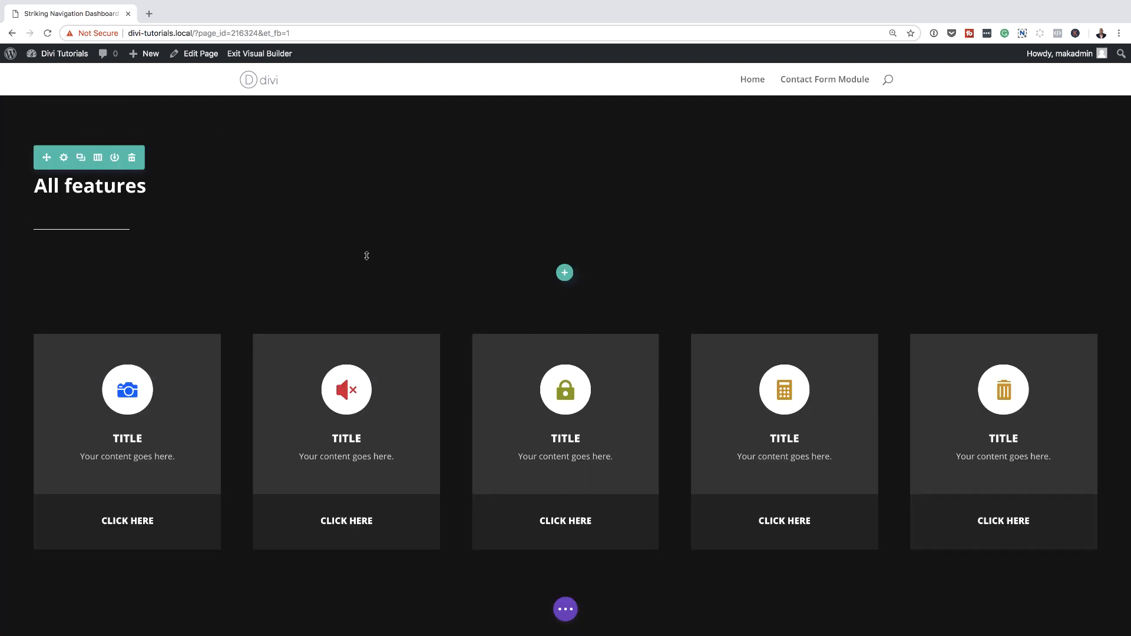
pyautogui.scroll(-3, 455, 485)
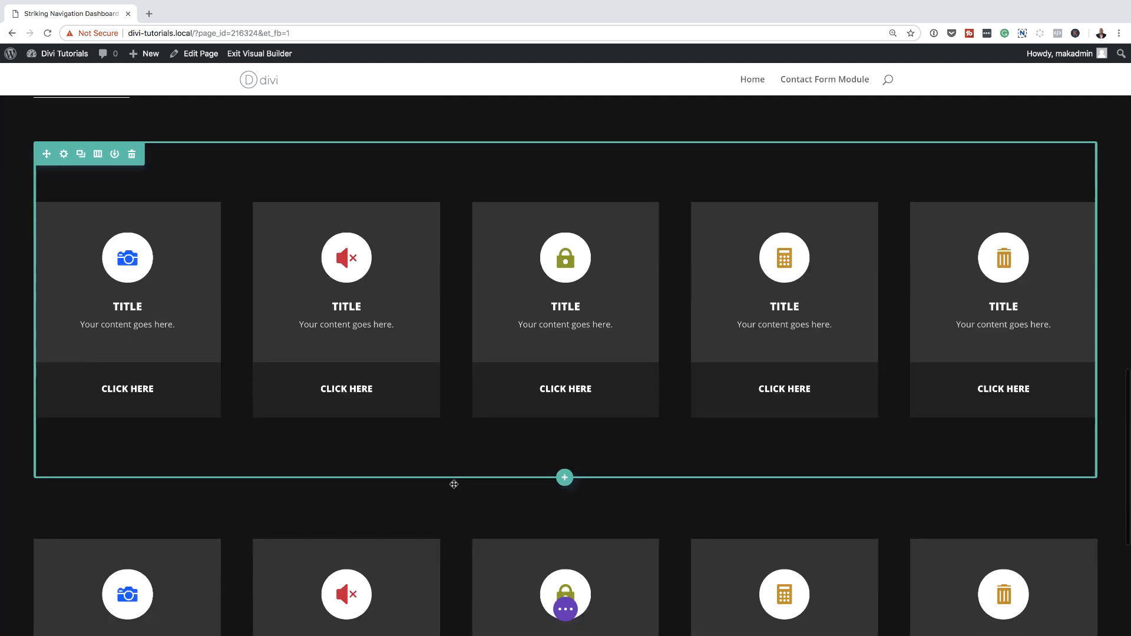
pyautogui.scroll(-4, 454, 484)
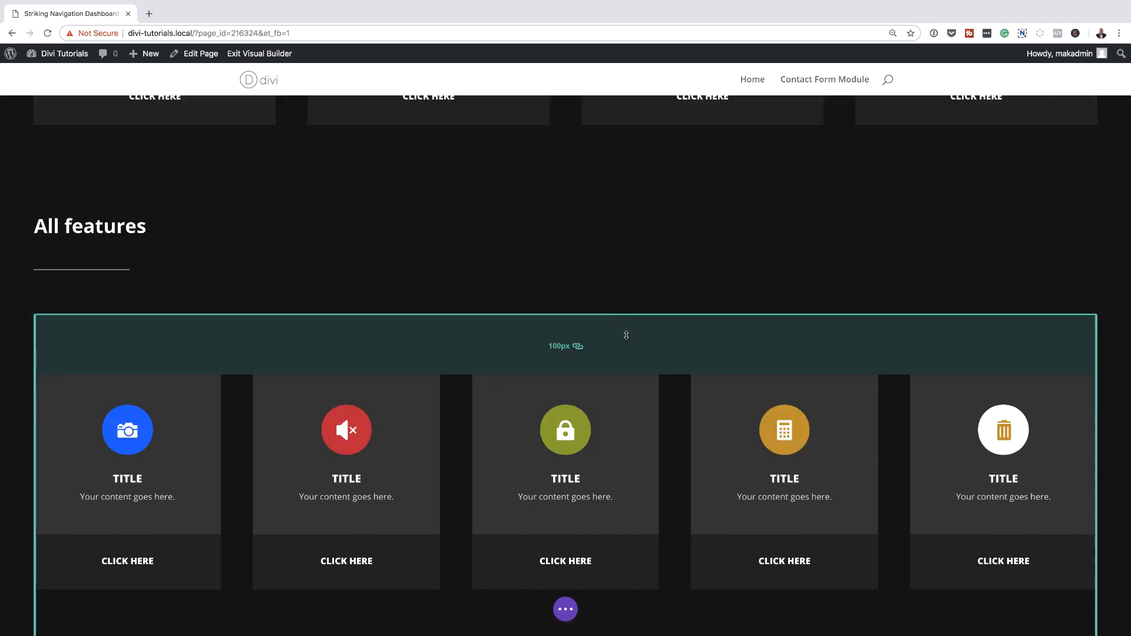
# Step: Reduce the linked top and bottom padding of the first "All features" blurb row and add a small top padding to the second
pyautogui.scroll(-2, 831, 472)
pyautogui.scroll(-5, 835, 475)
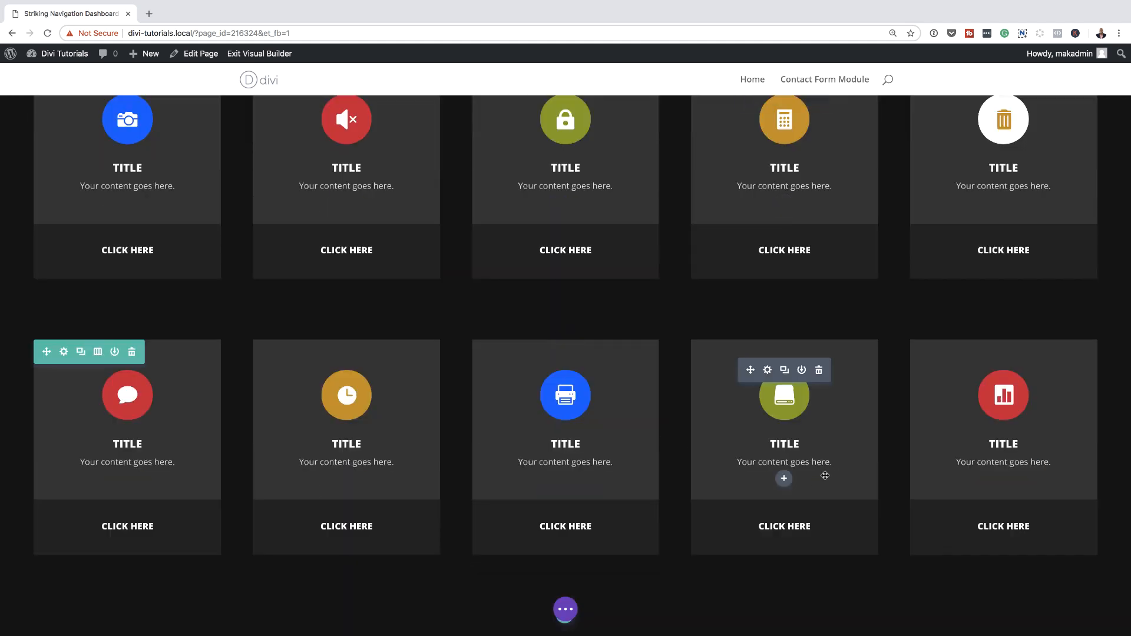
pyautogui.scroll(4, 687, 420)
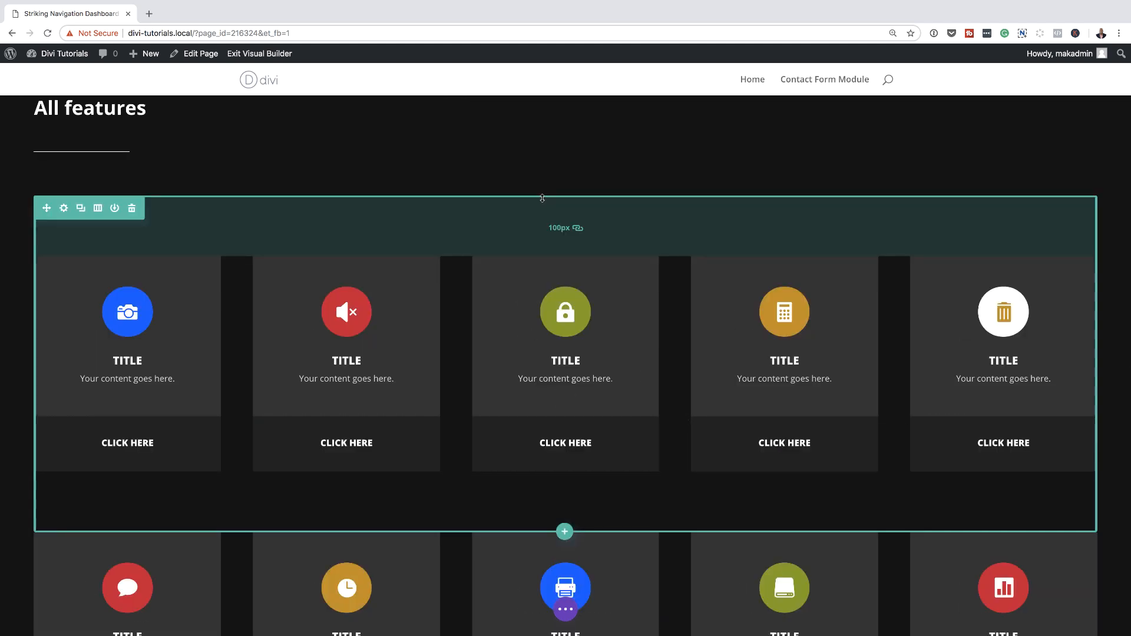
pyautogui.moveTo(542, 198); pyautogui.dragTo(548, 155)
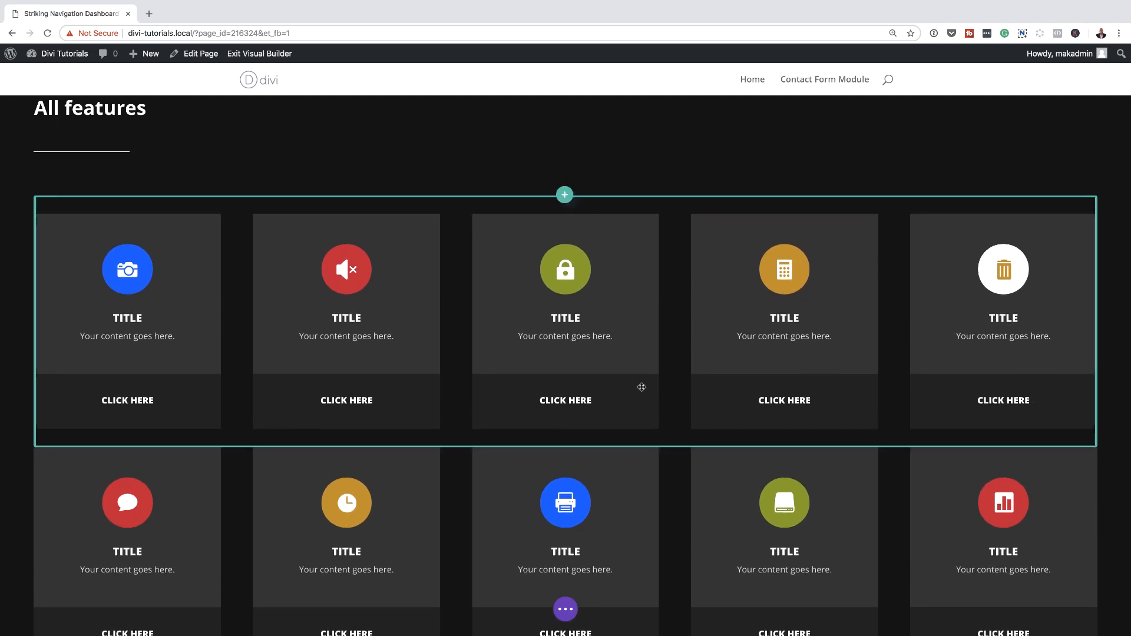
pyautogui.scroll(-2, 701, 557)
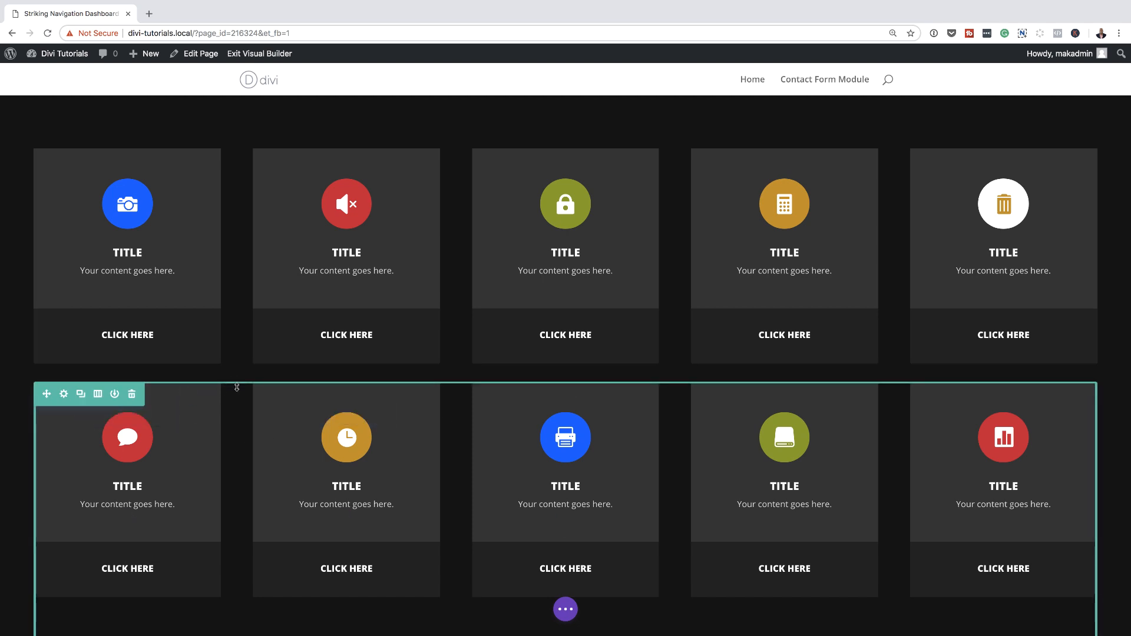
pyautogui.moveTo(240, 385); pyautogui.dragTo(246, 409)
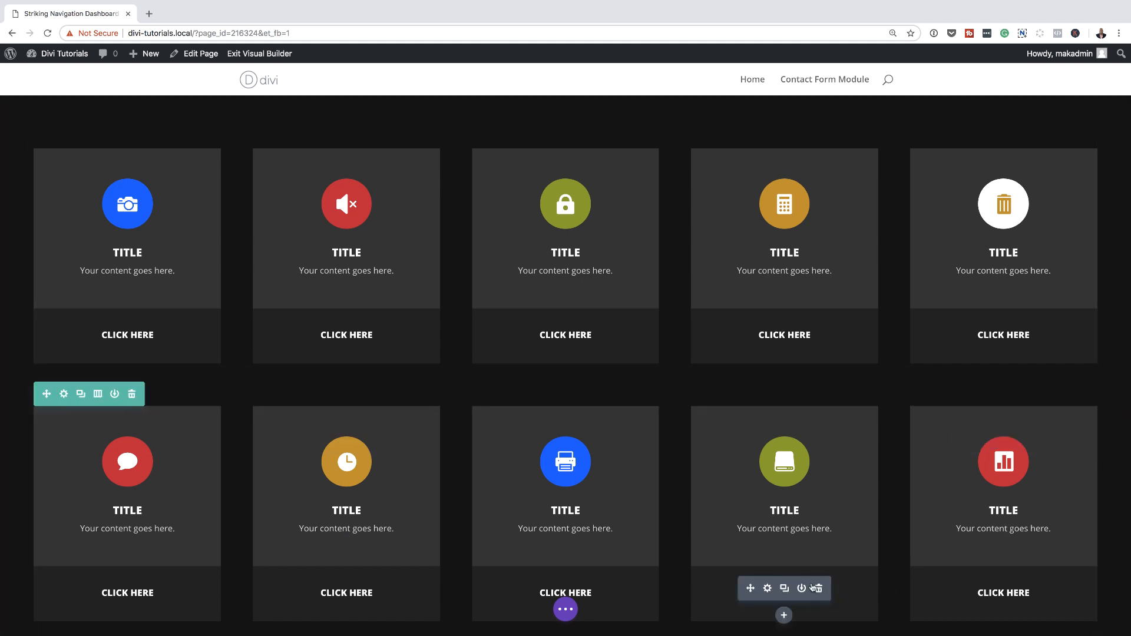
# Step: Save the page, exit the visual builder and review the live dashboard down to the second "All features" row
pyautogui.press('super+s')
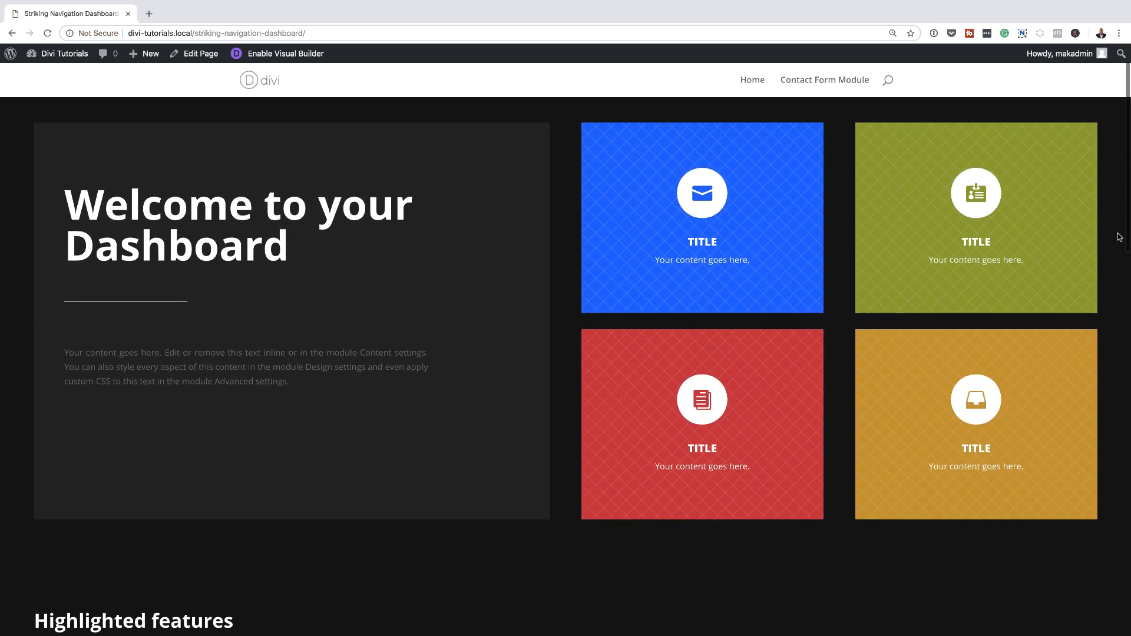
pyautogui.scroll(-9, 1119, 237)
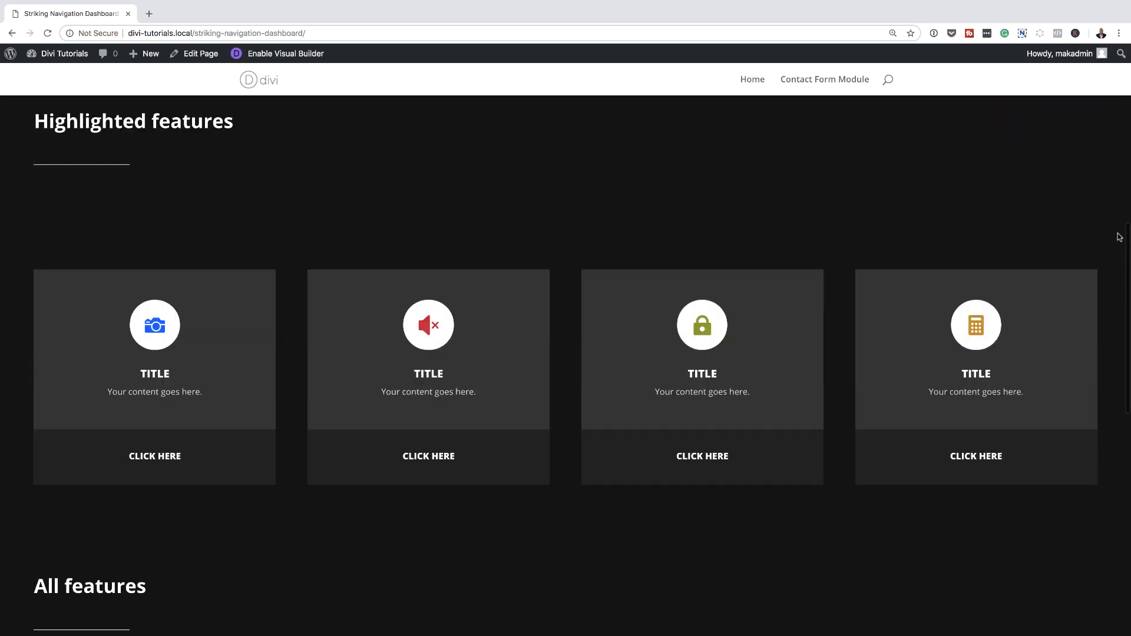
pyautogui.scroll(-3, 1119, 237)
pyautogui.scroll(-3, 1119, 238)
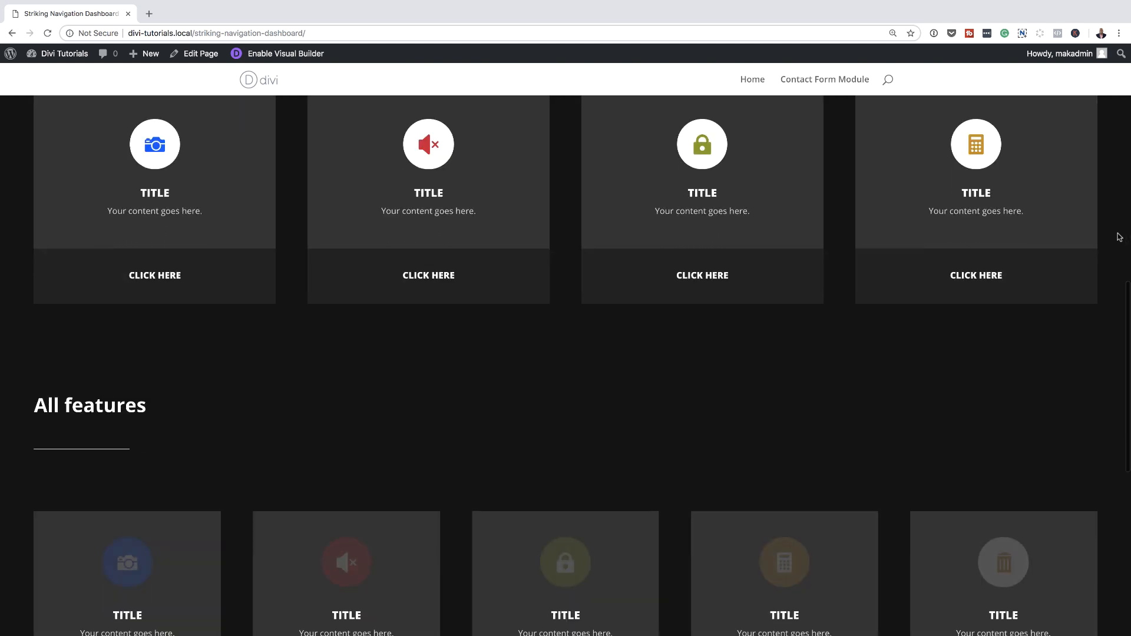
pyautogui.scroll(-10, 1119, 237)
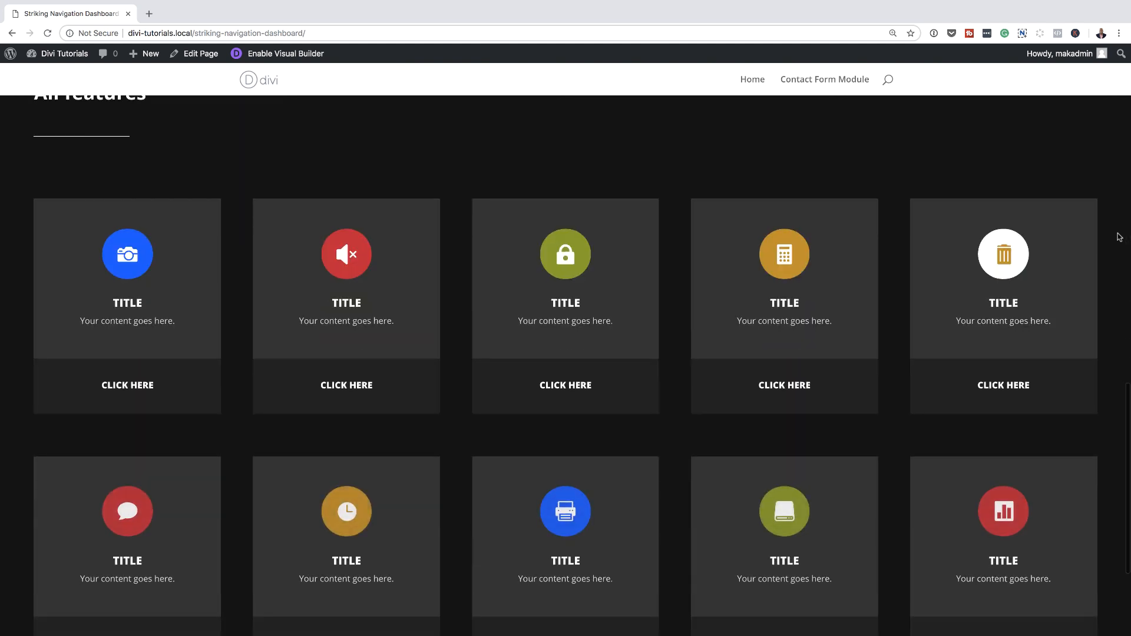
pyautogui.scroll(-6, 1119, 238)
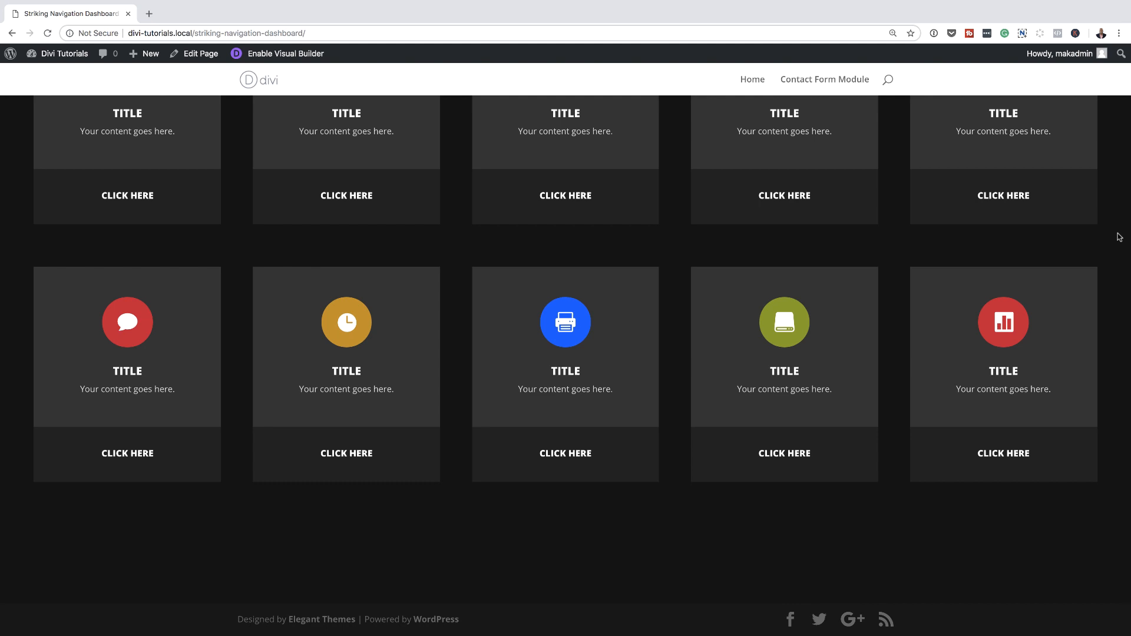